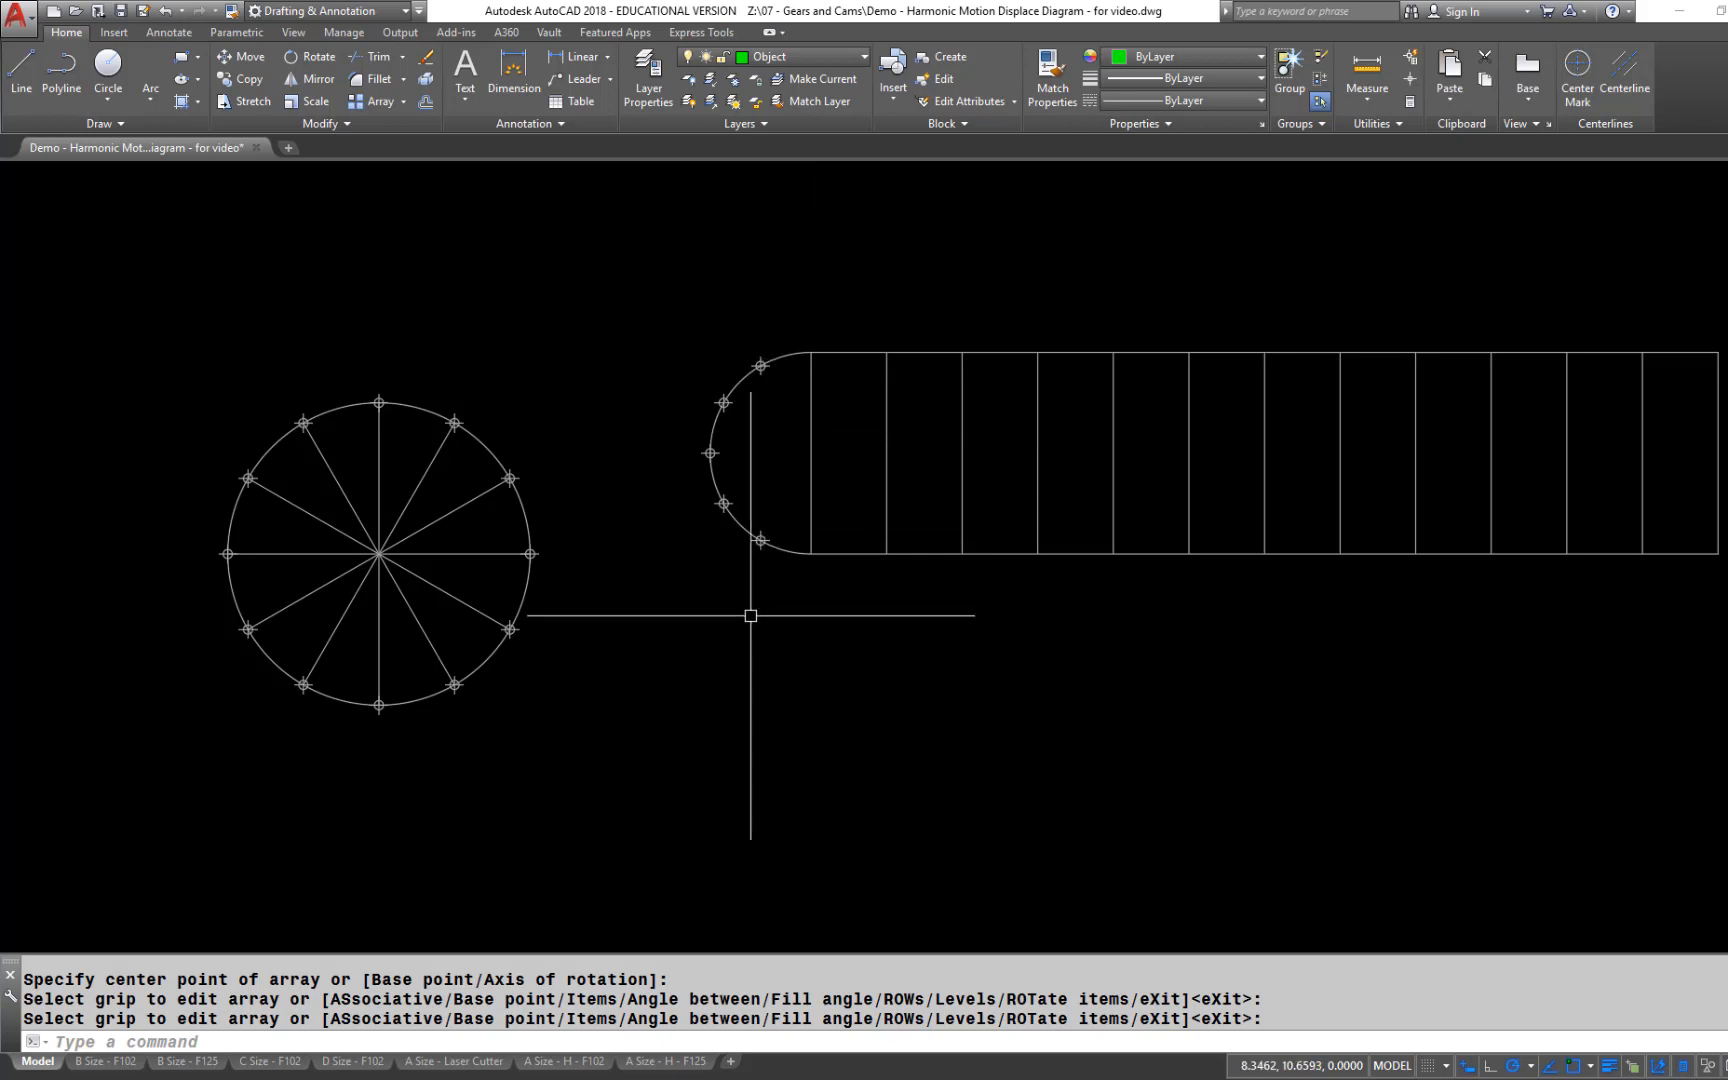
# Place a point on the first interior division line of the rectangle, level with the lowest marked point on the semicircle
pyautogui.write('o')
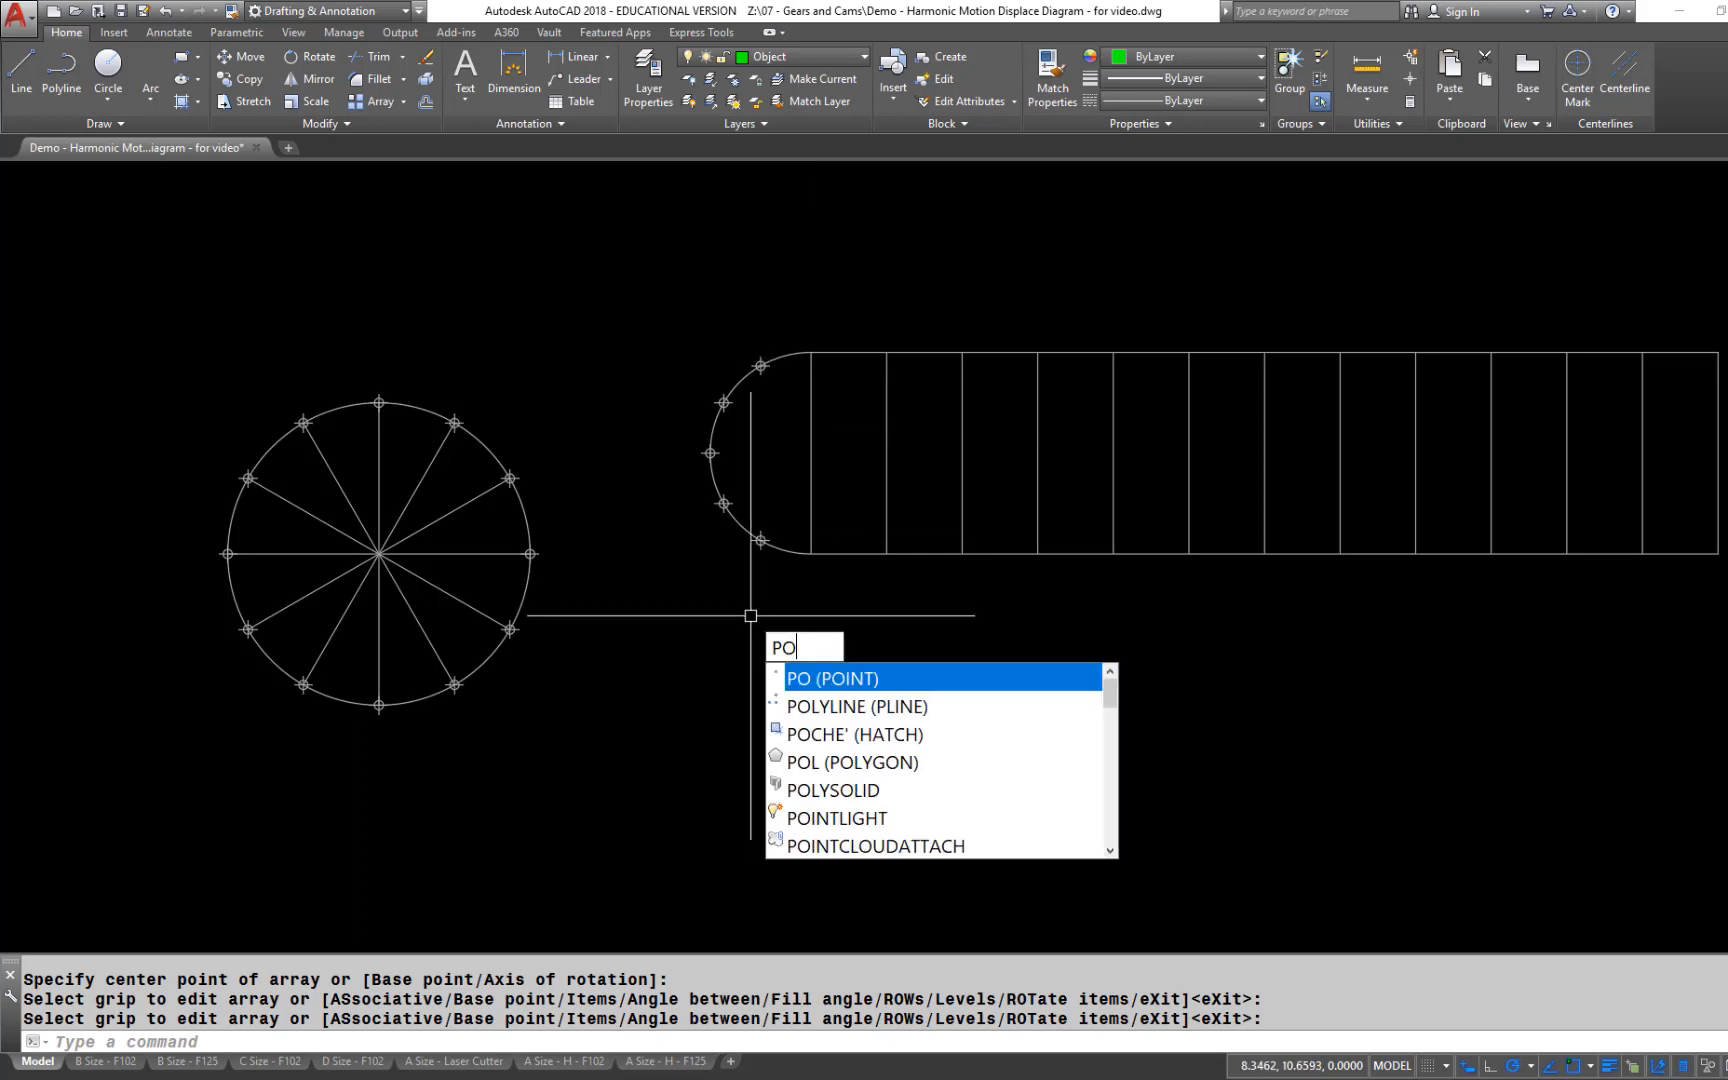
pyautogui.press('Return')
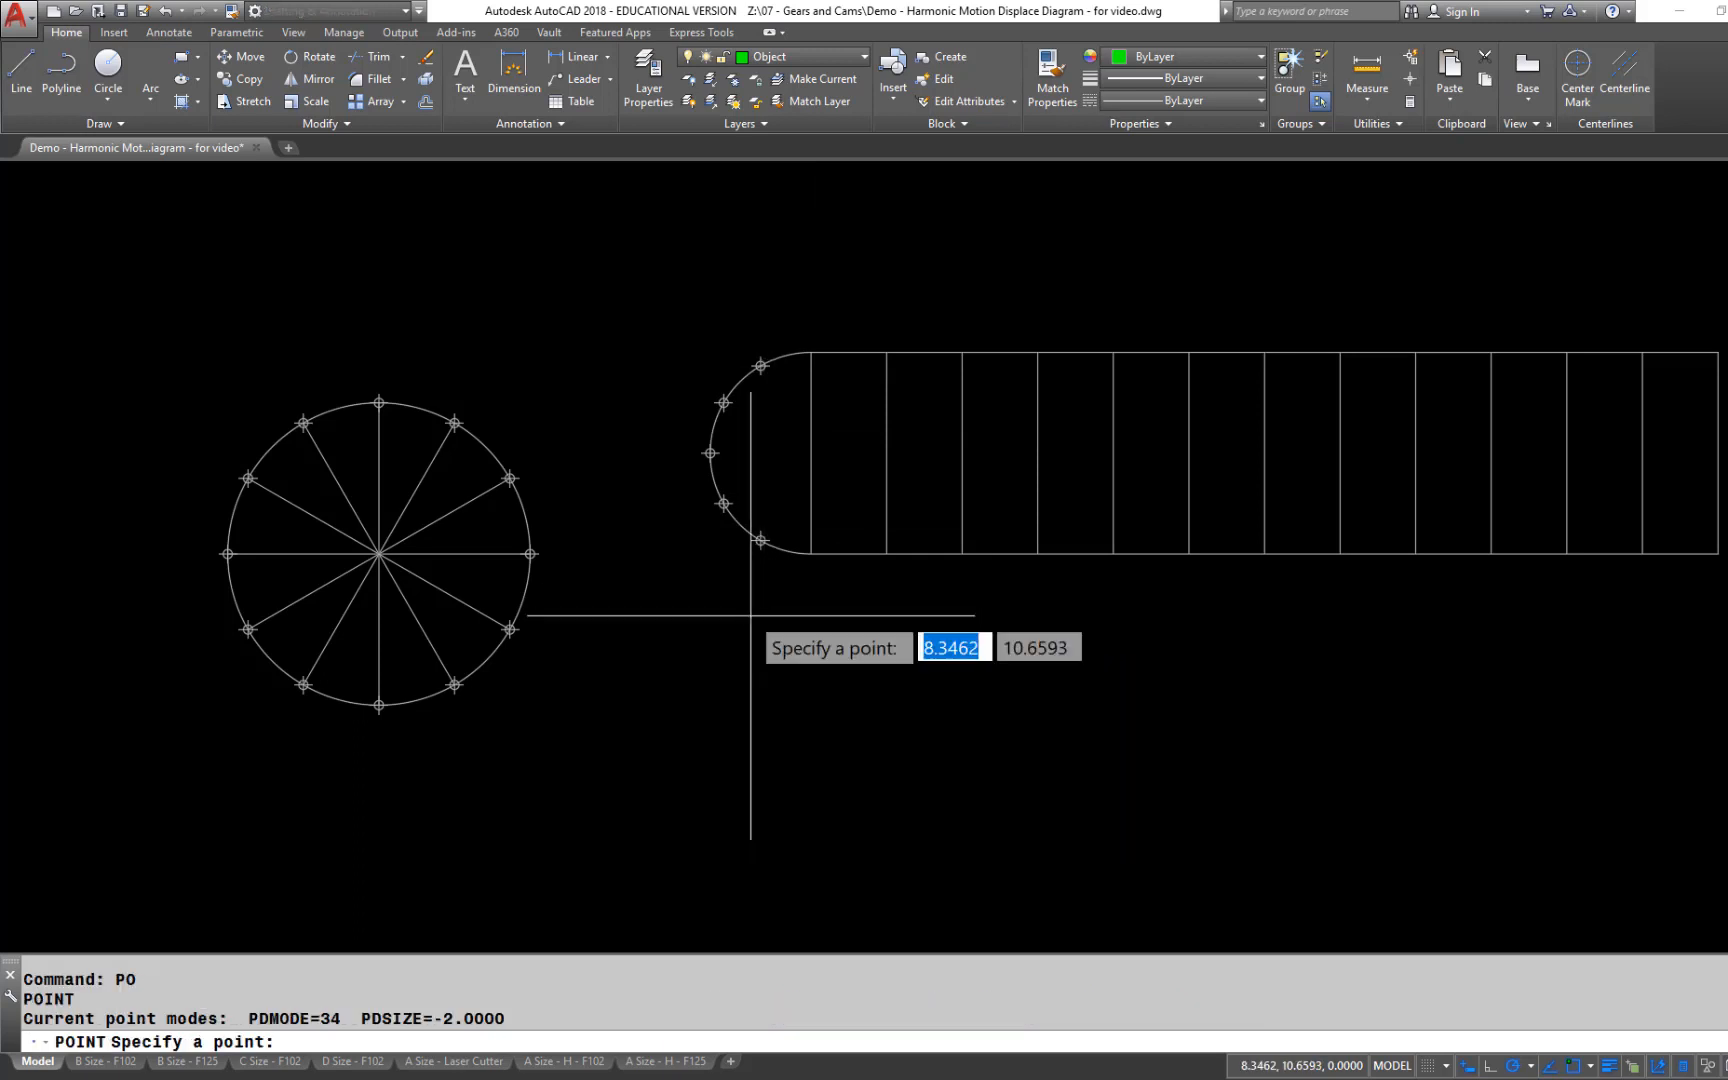
pyautogui.click(1592, 1067)
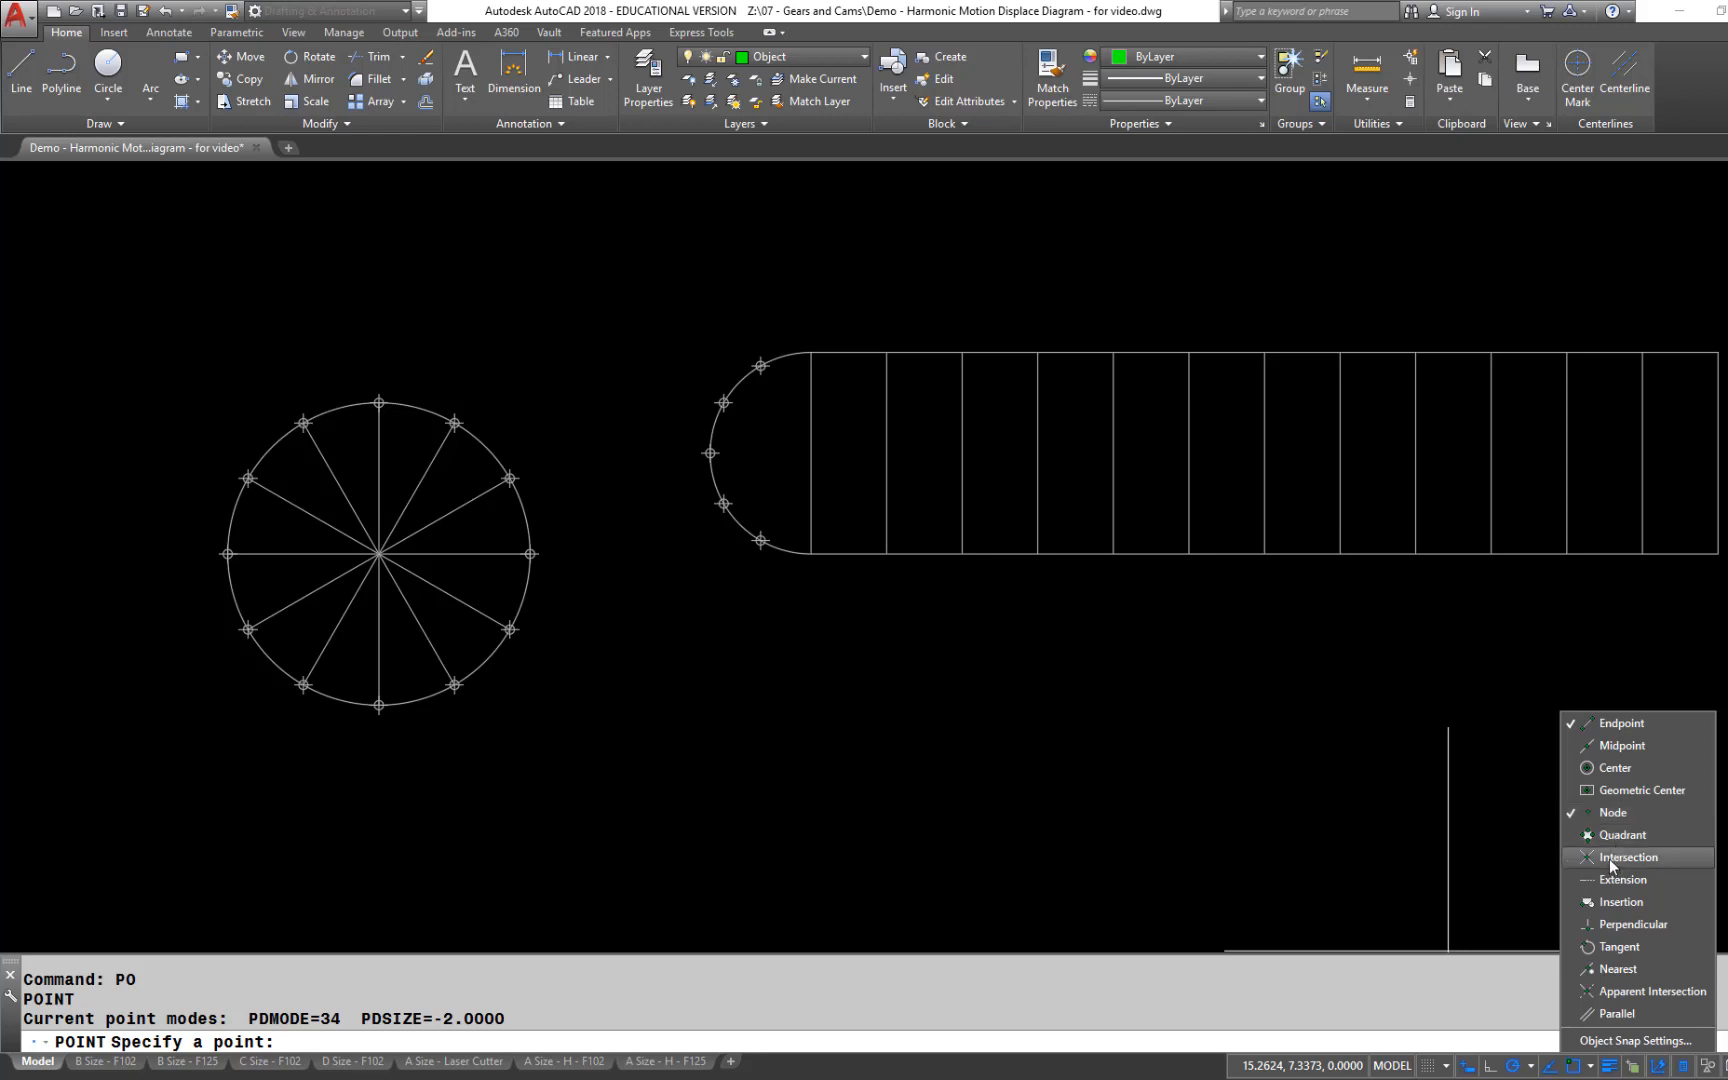
pyautogui.click(1189, 803)
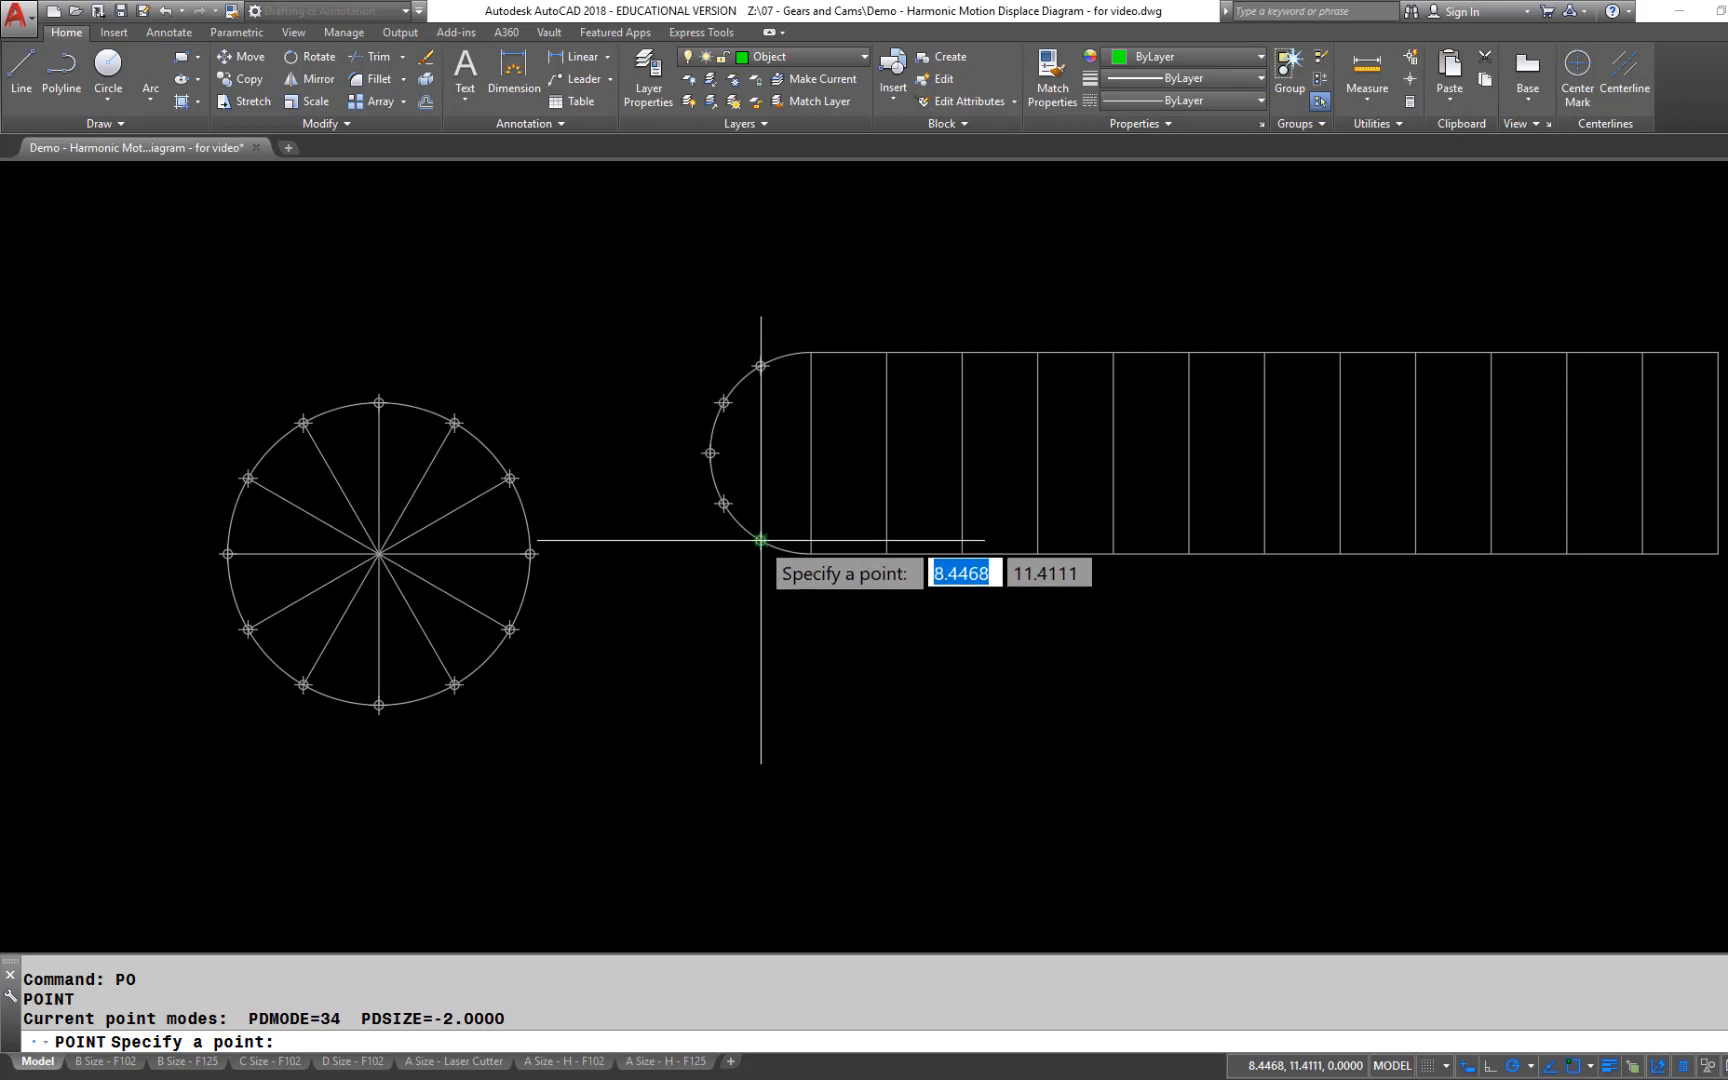
pyautogui.click(886, 540)
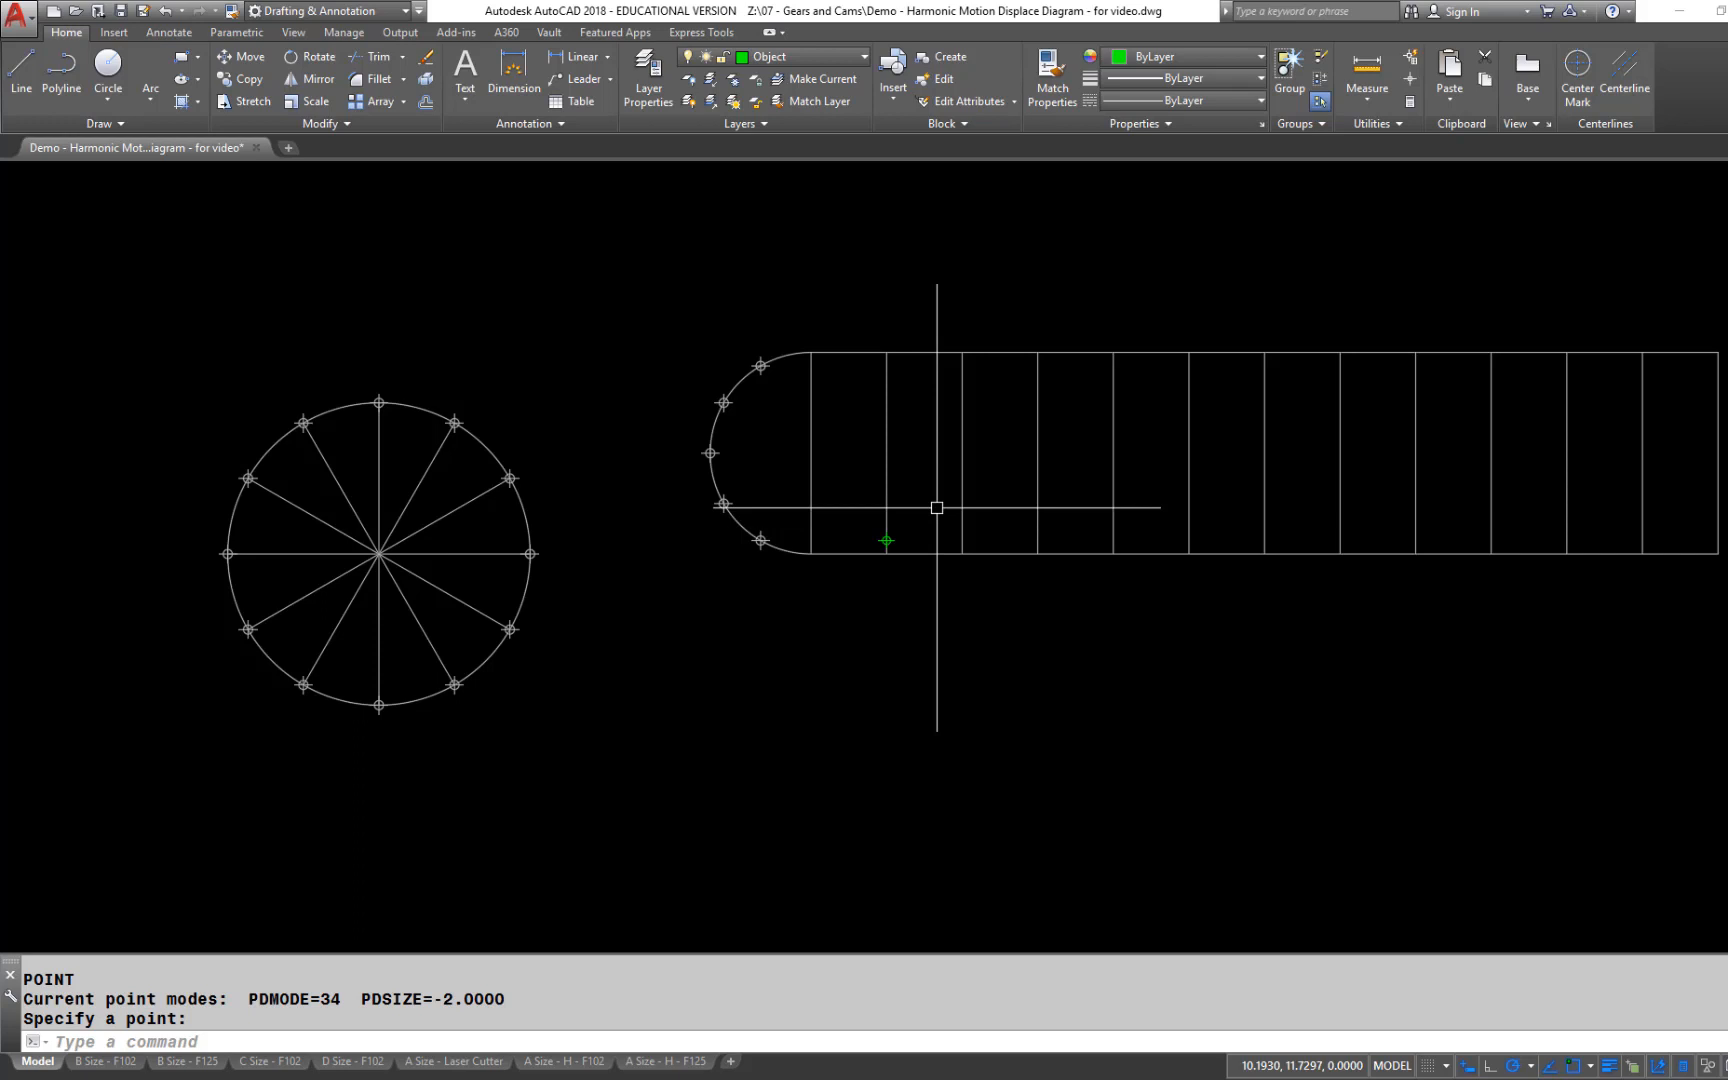
# Place points on the second and third interior division lines, level with the semicircle's second-lowest and middle marks respectively
pyautogui.press('Return')
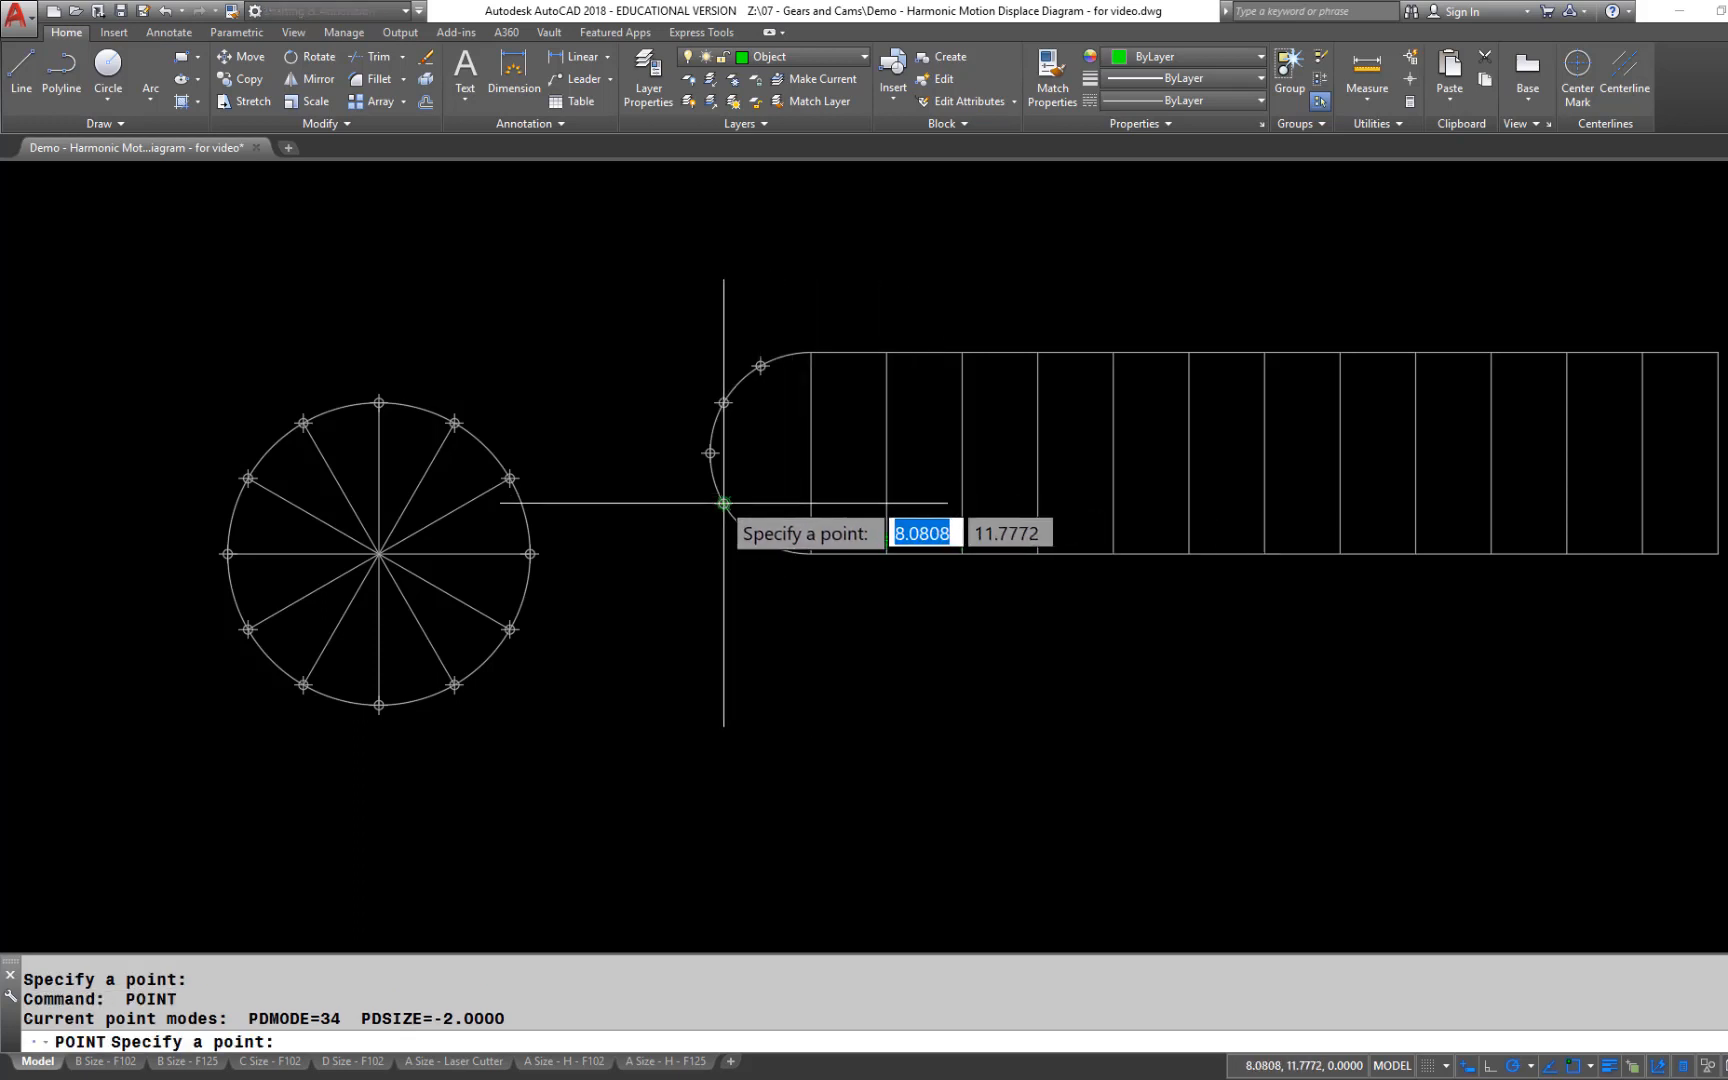
pyautogui.click(962, 503)
pyautogui.press('Return')
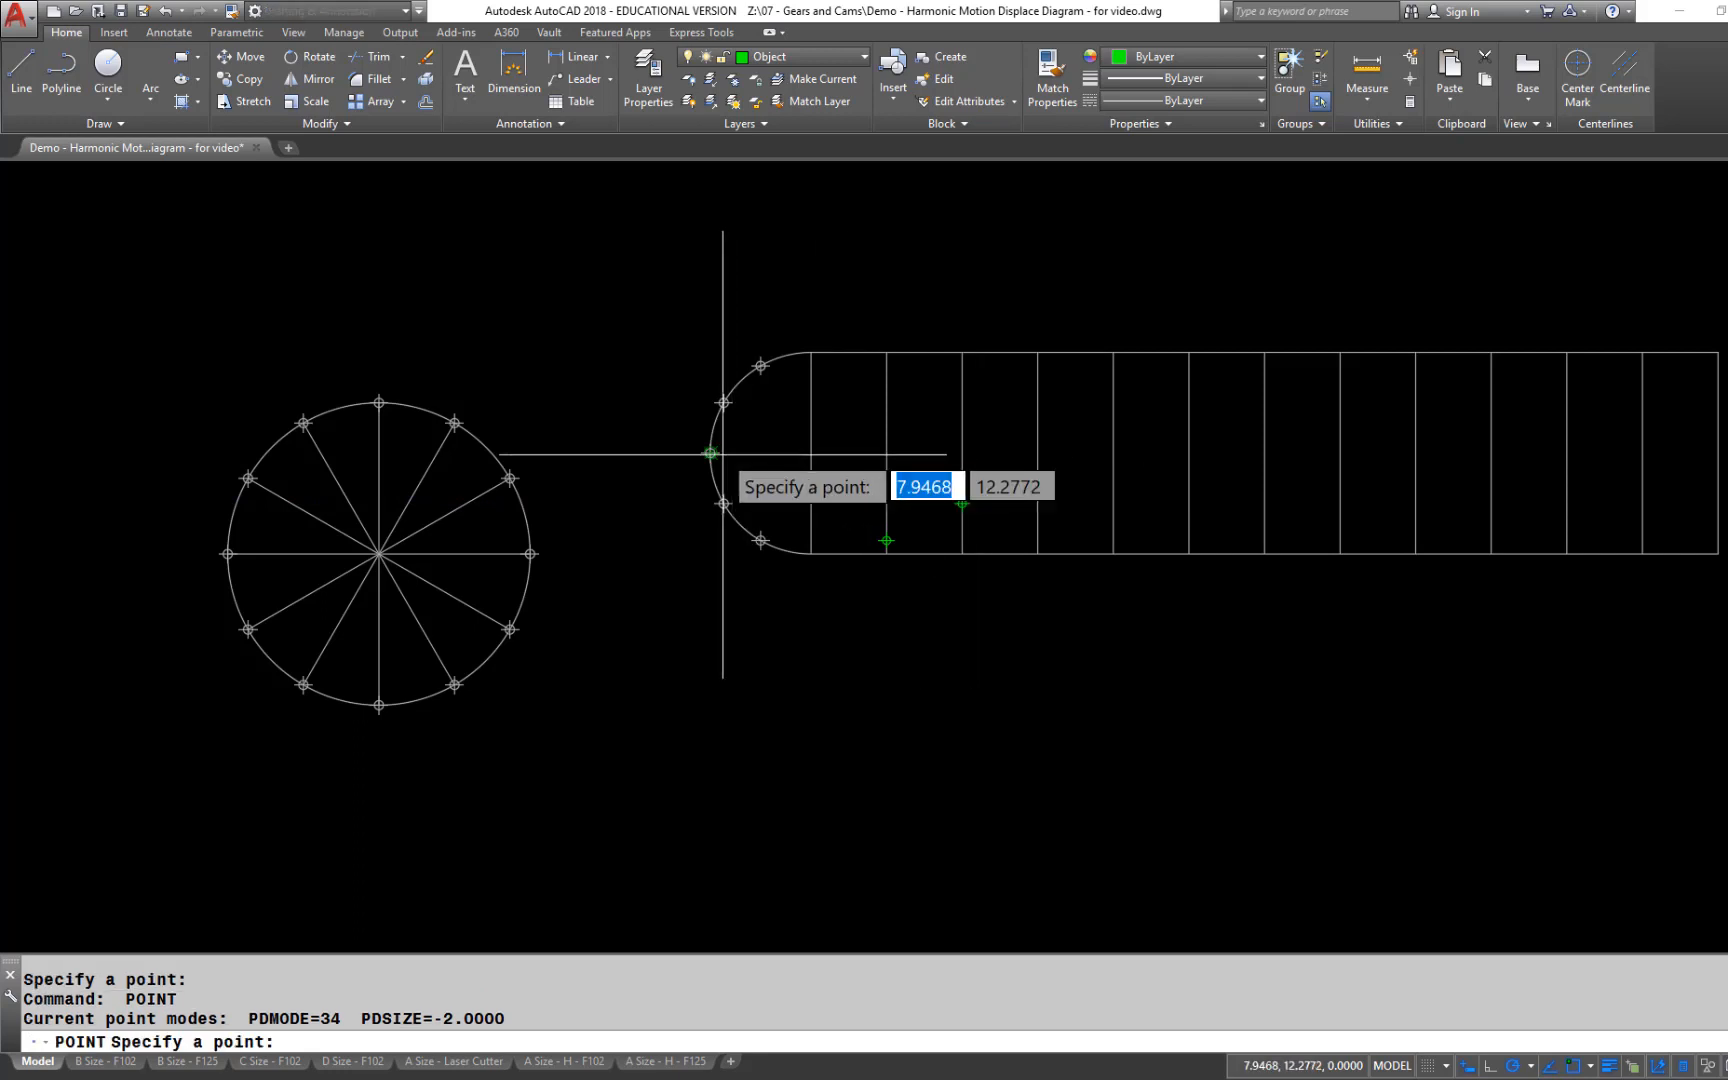
pyautogui.click(1037, 453)
# Place a point at the semicircle's second-highest mark and move it horizontally onto the fourth interior division line
pyautogui.press('Return')
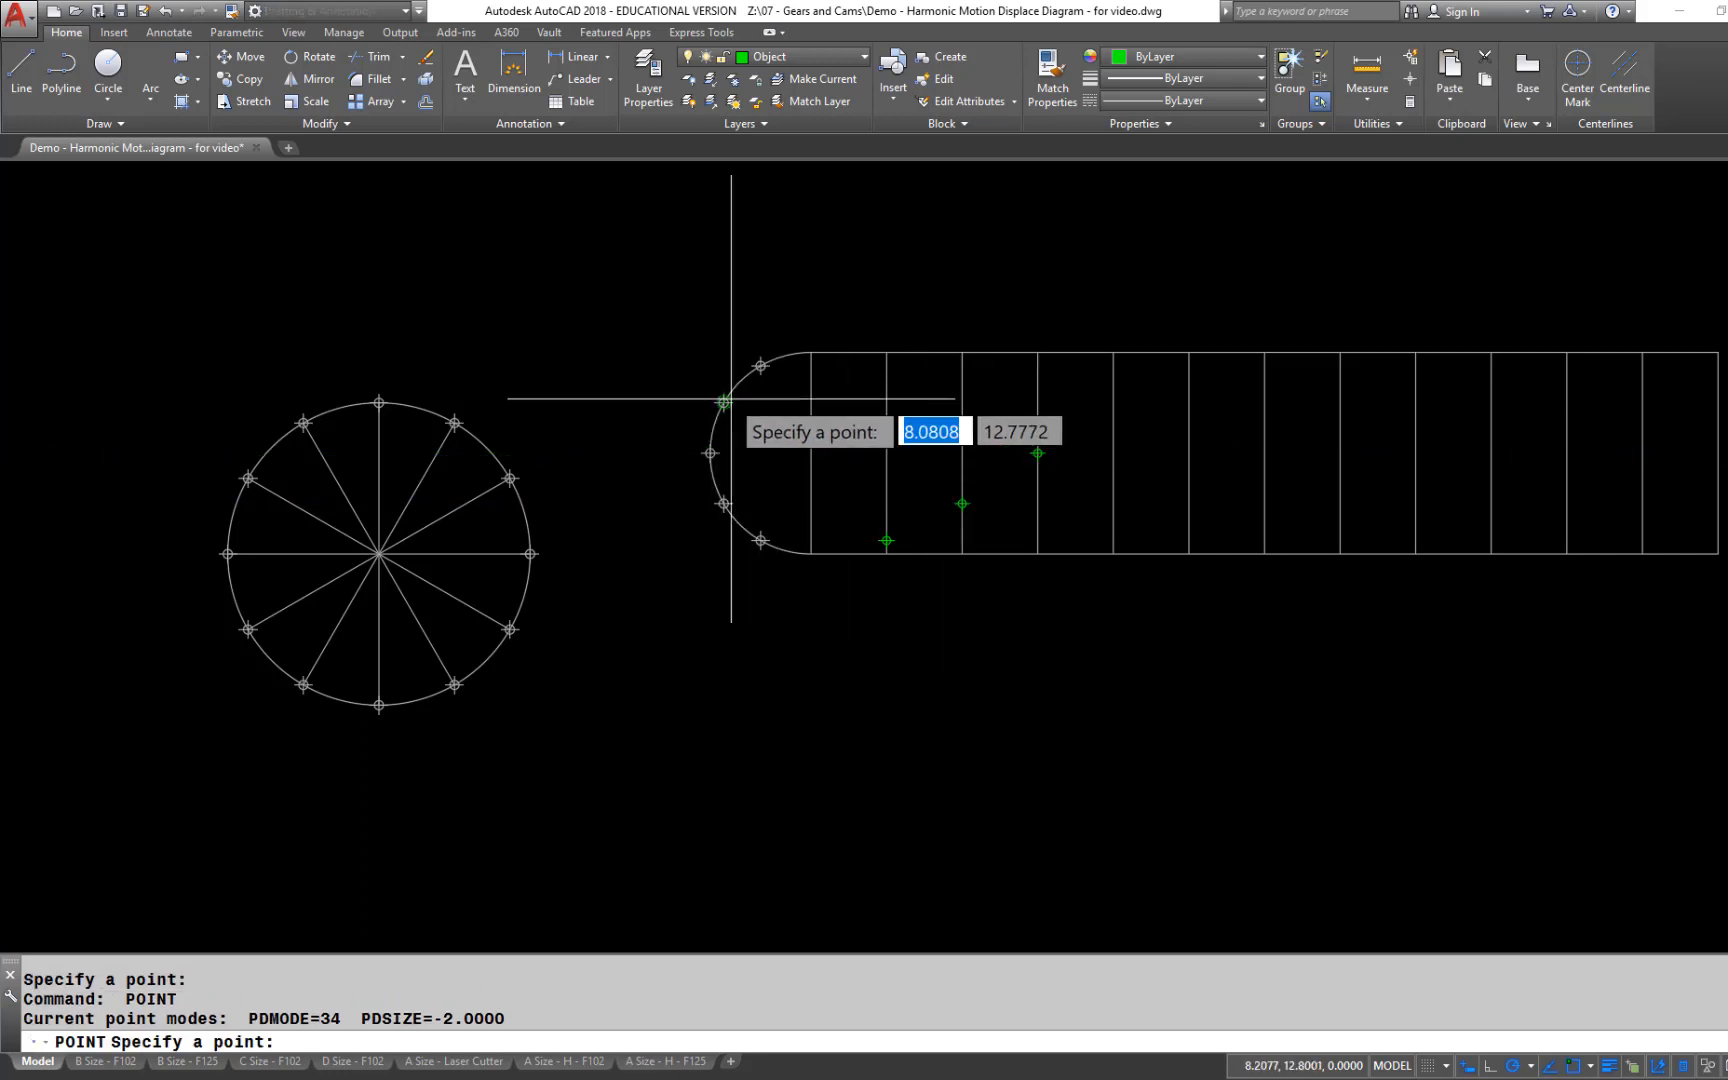
pyautogui.press('Escape')
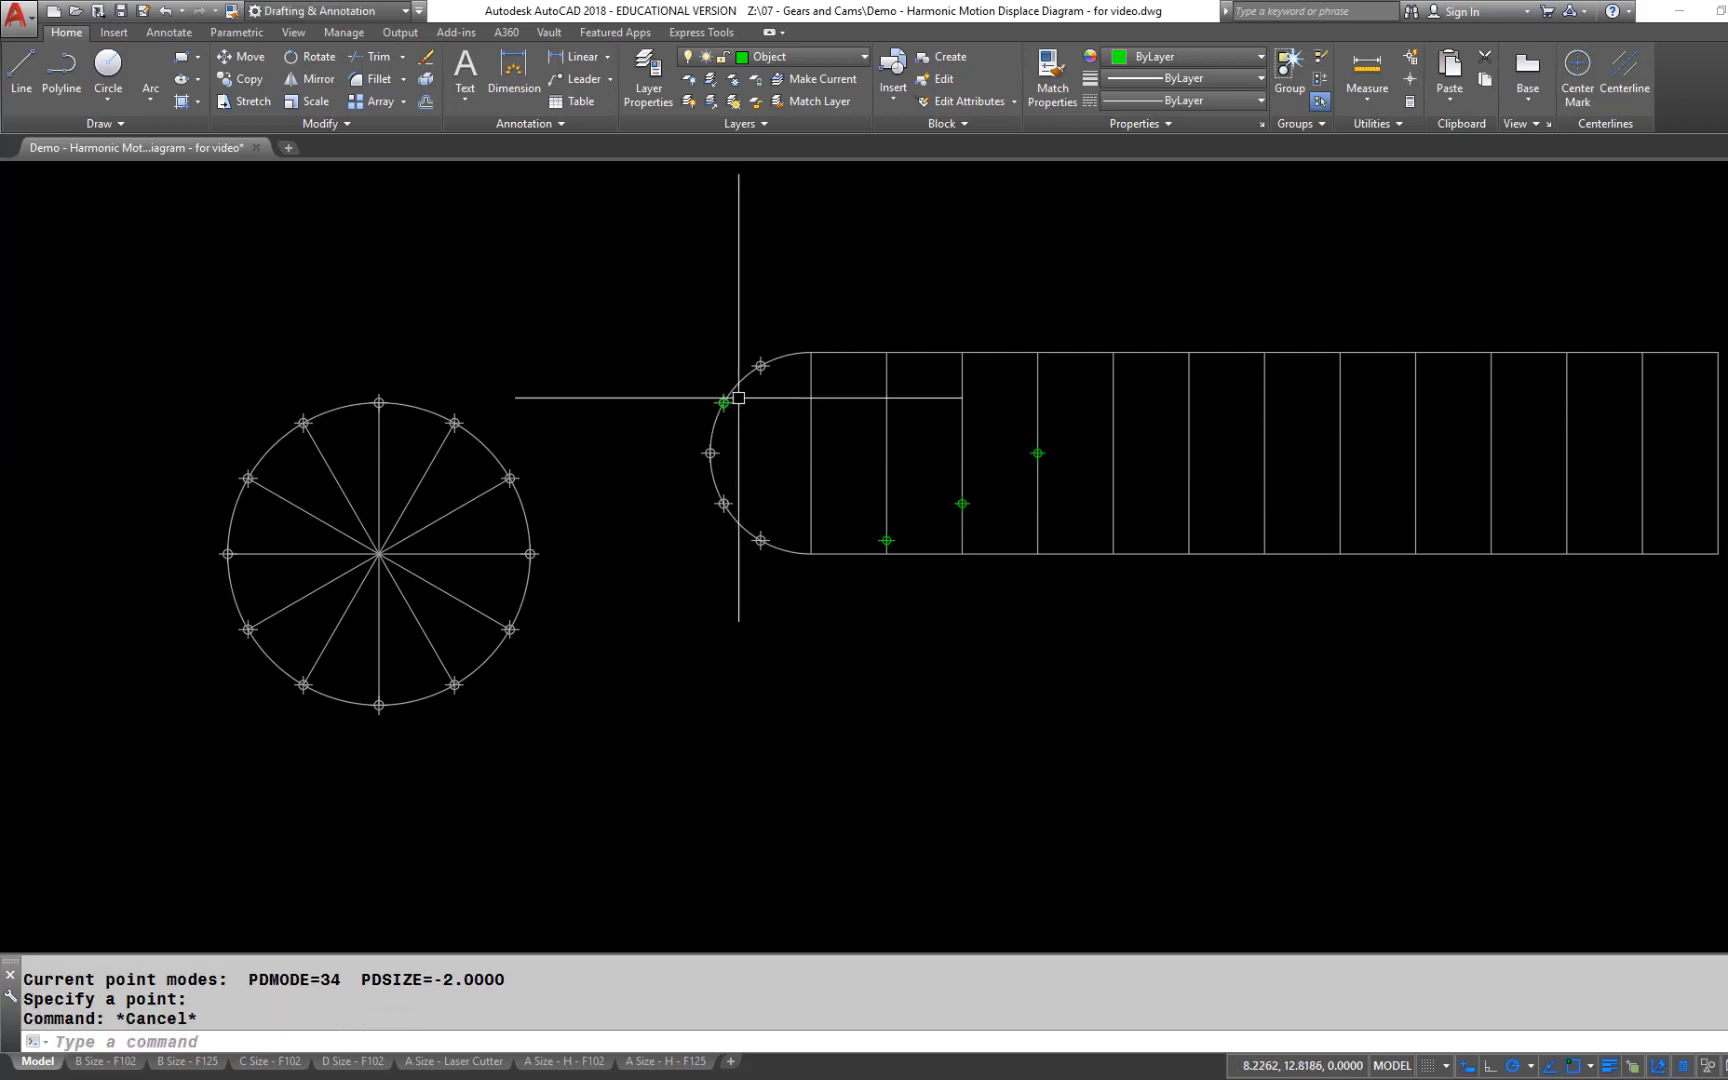
pyautogui.write('m')
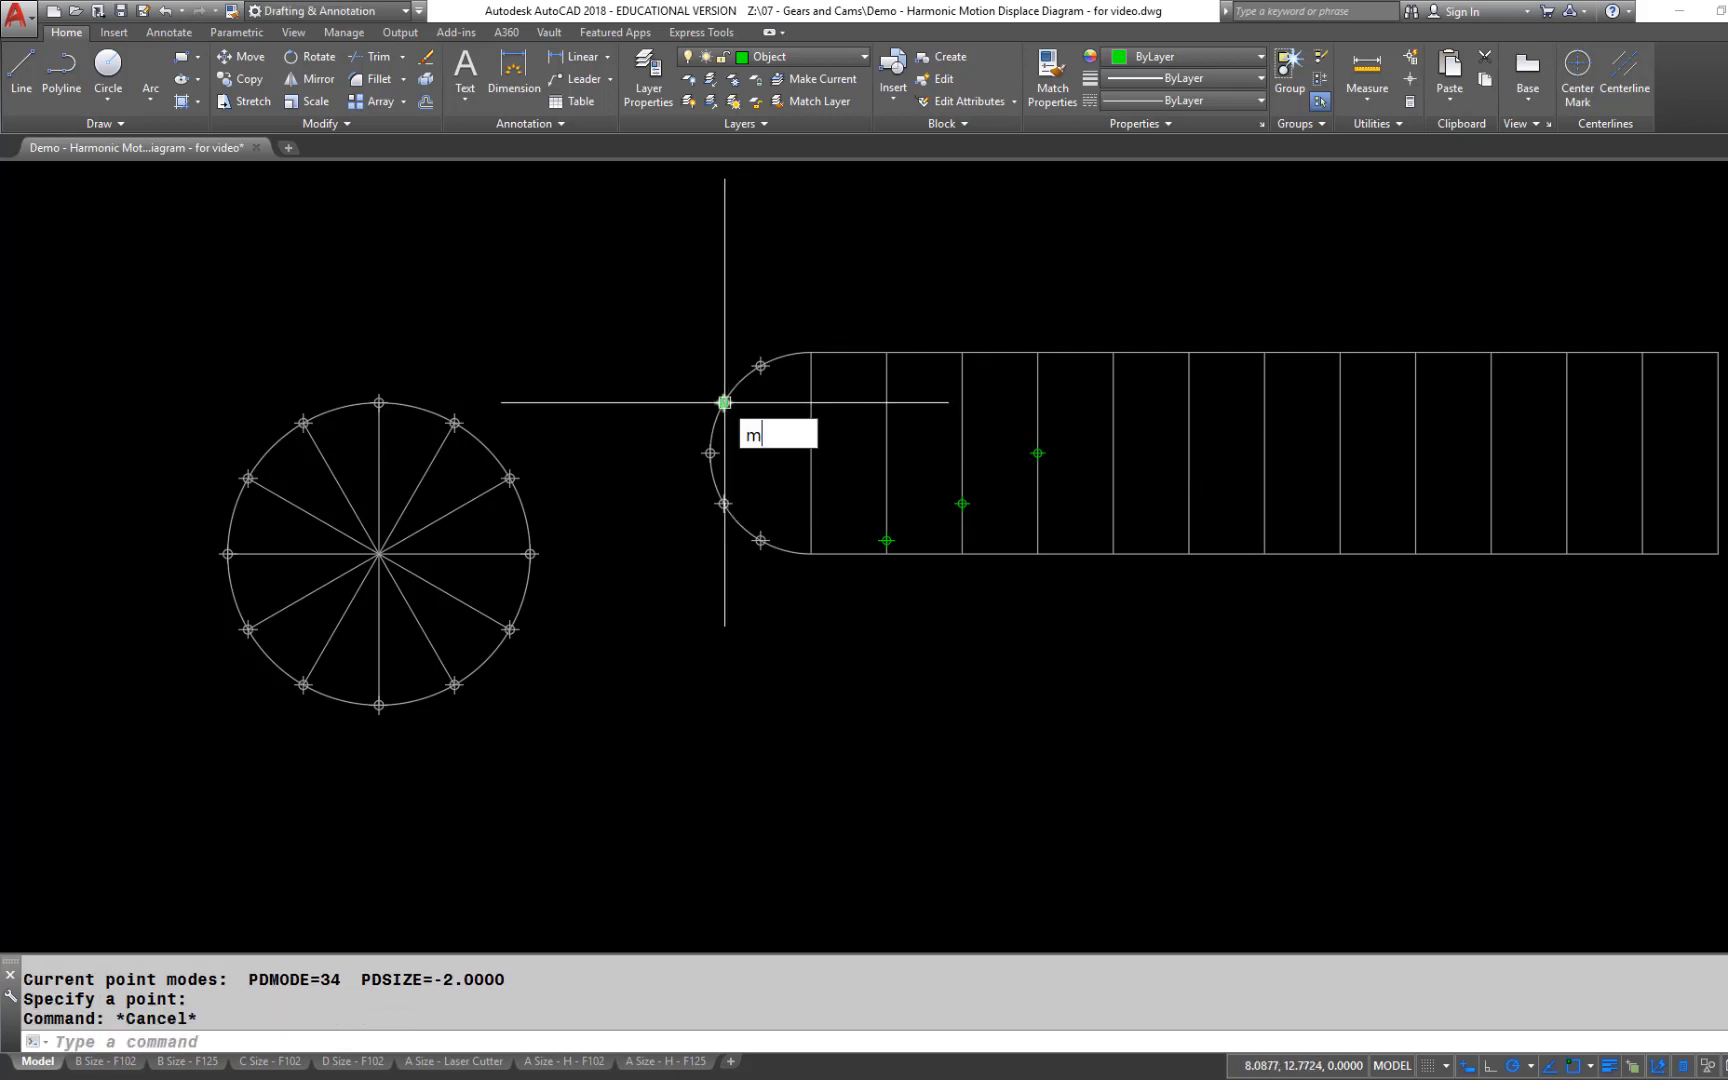
pyautogui.press('Return')
pyautogui.click(724, 402)
pyautogui.press('Return')
pyautogui.click(724, 402)
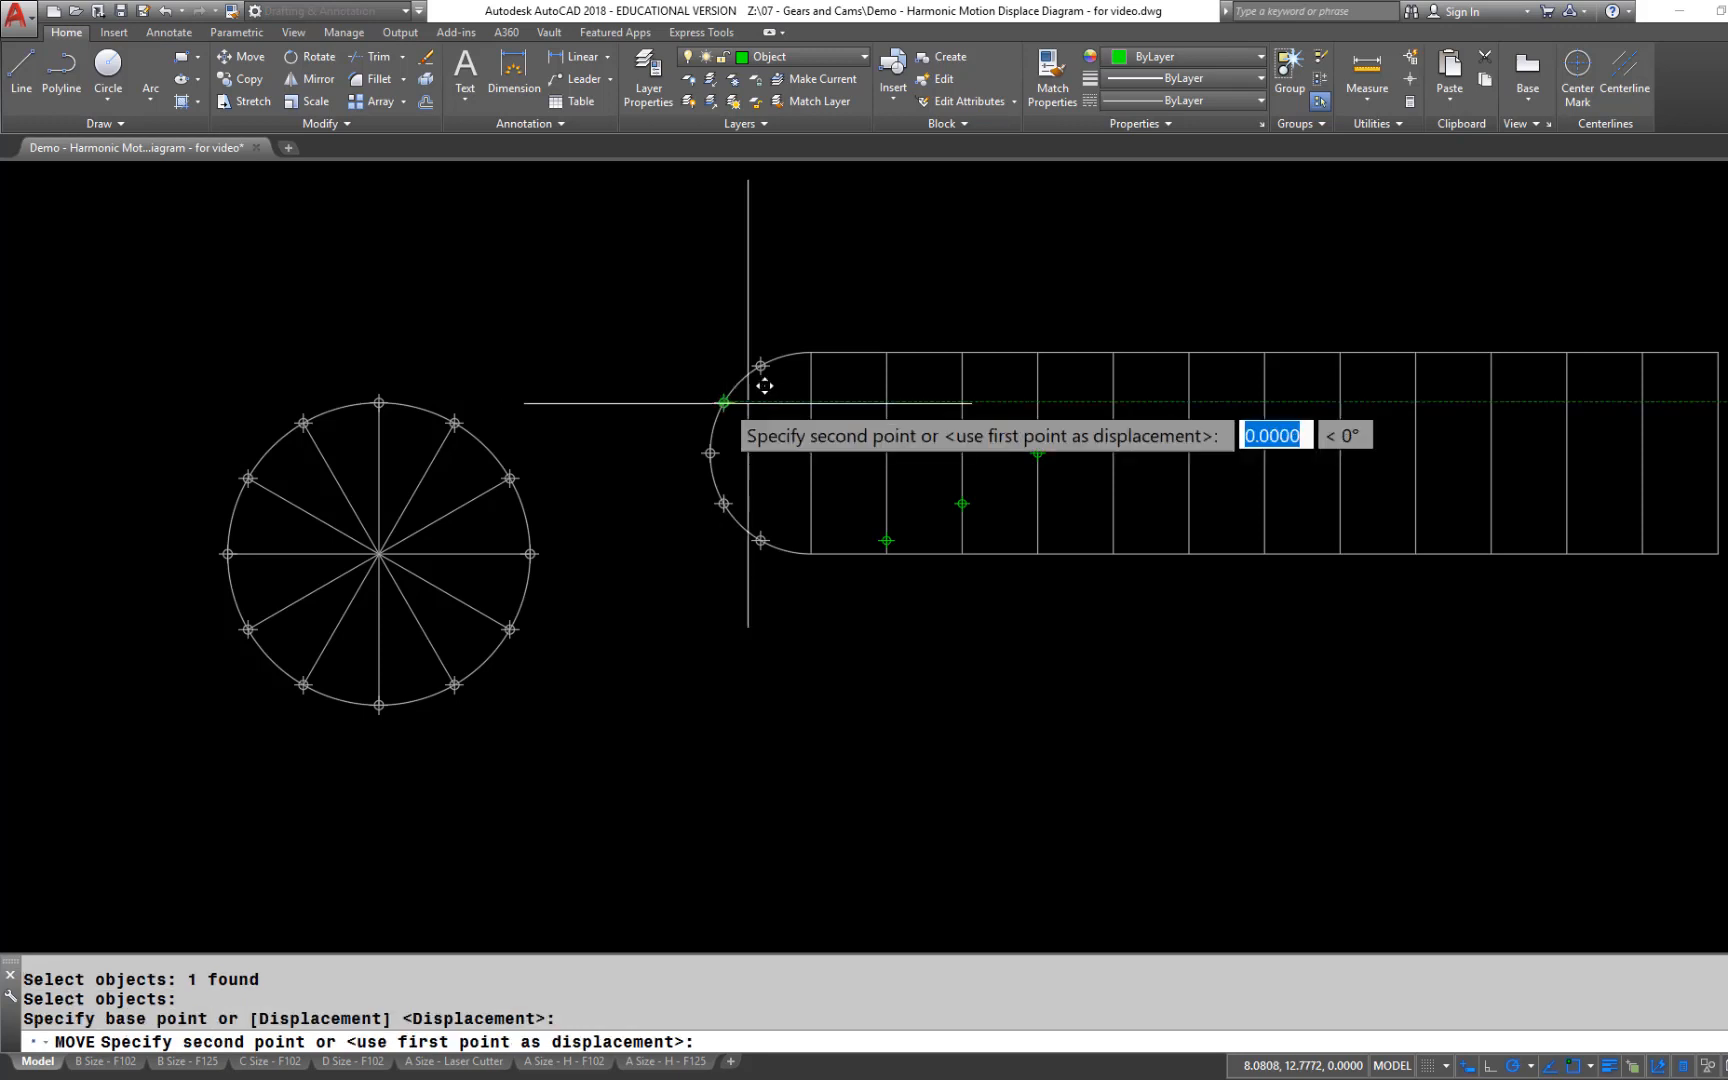
pyautogui.click(1113, 402)
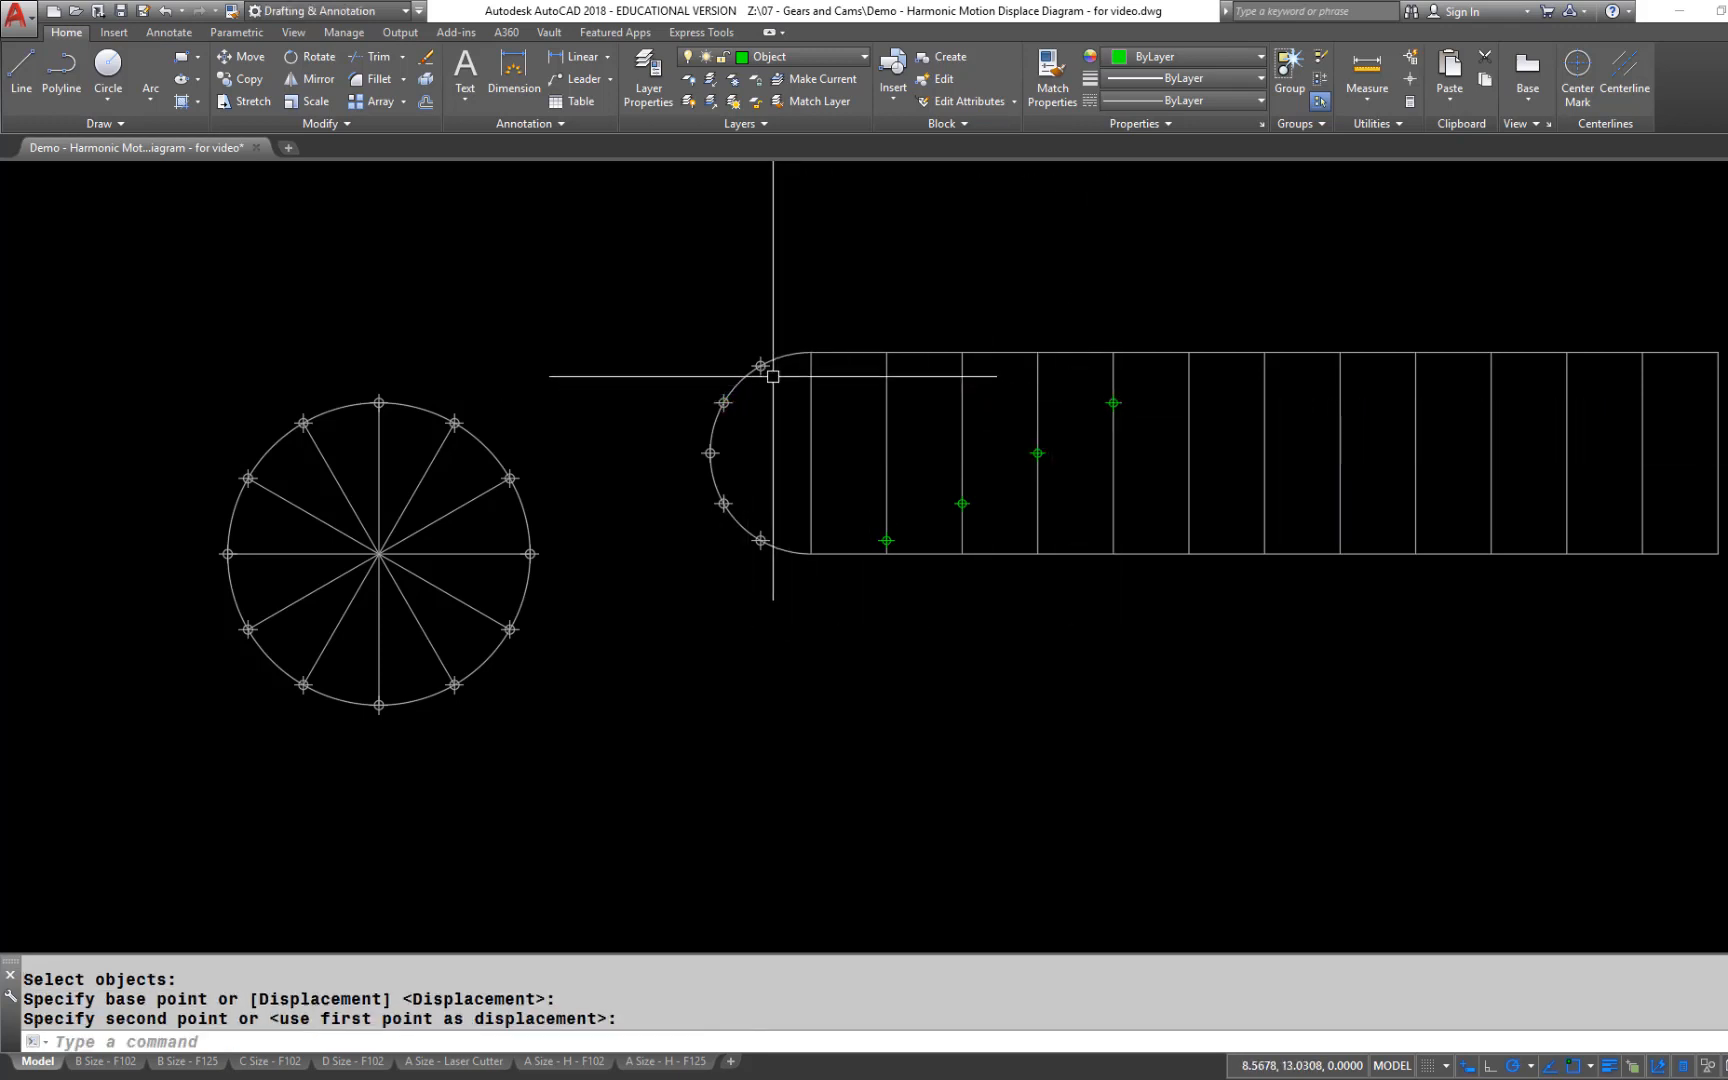
# Place a point on the fifth interior division line, level with the highest marked point on the semicircle
pyautogui.write('p')
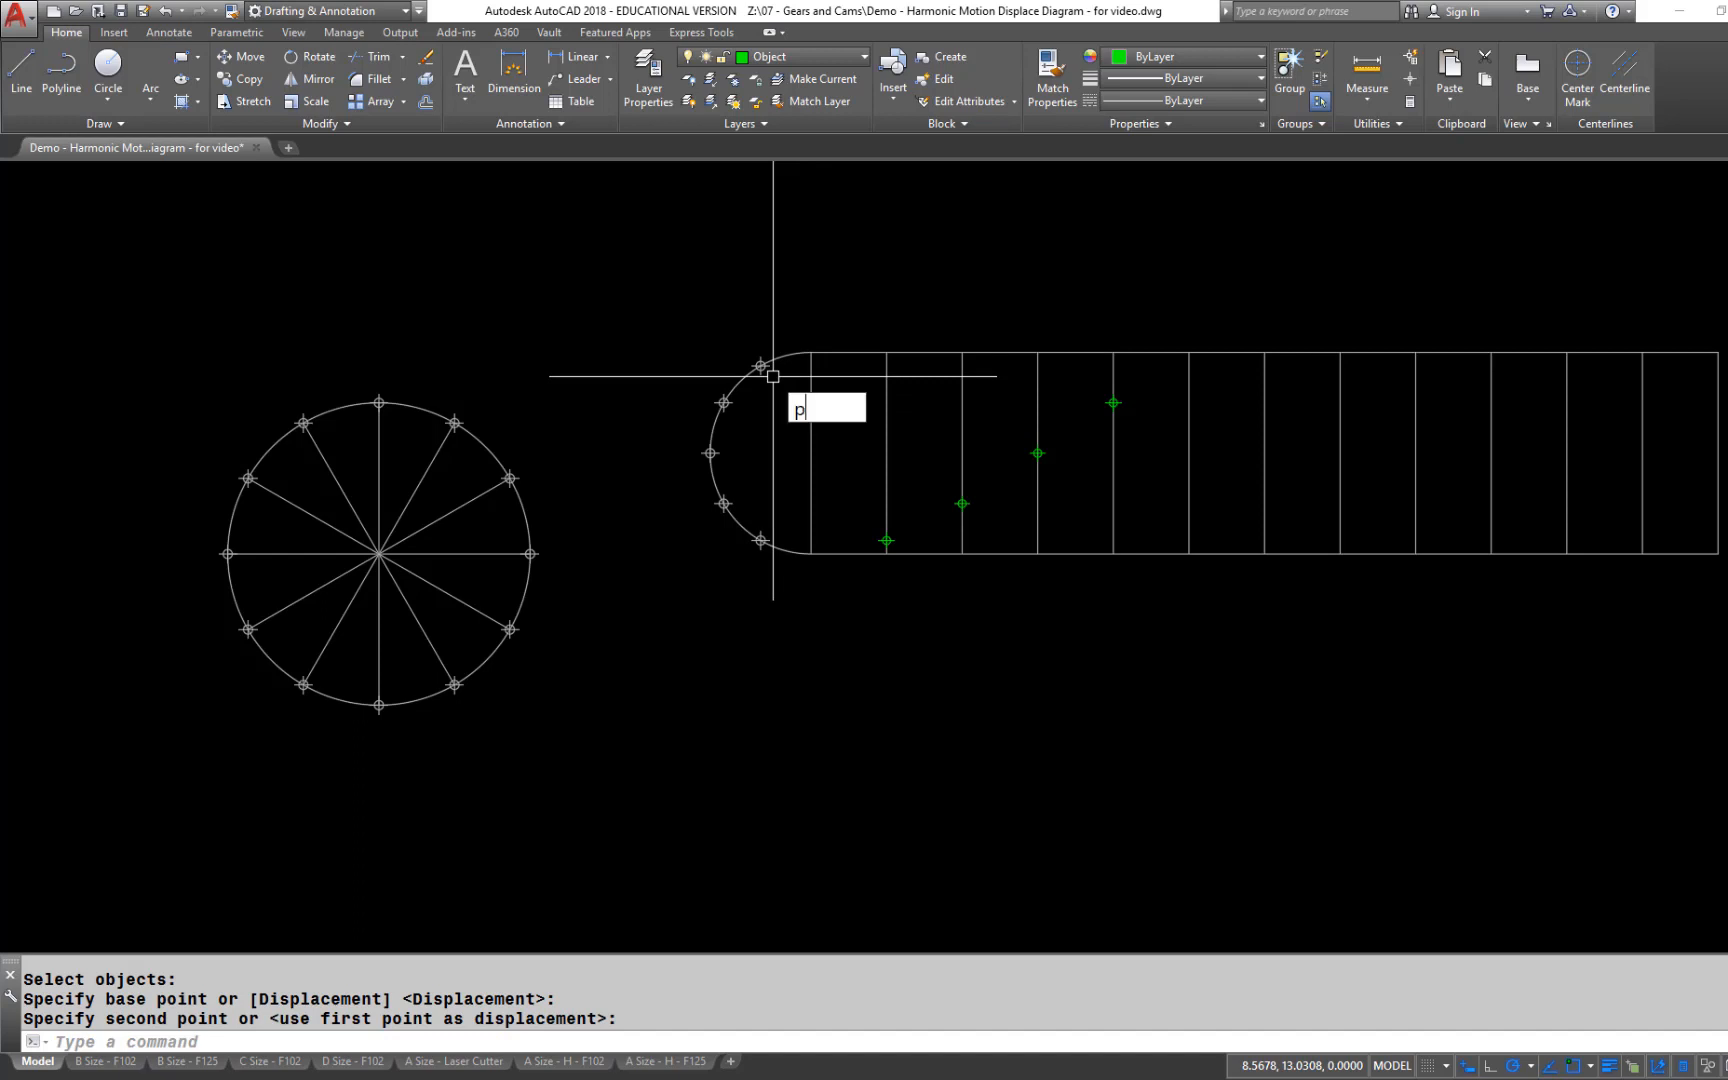
pyautogui.write('o')
pyautogui.press('Return')
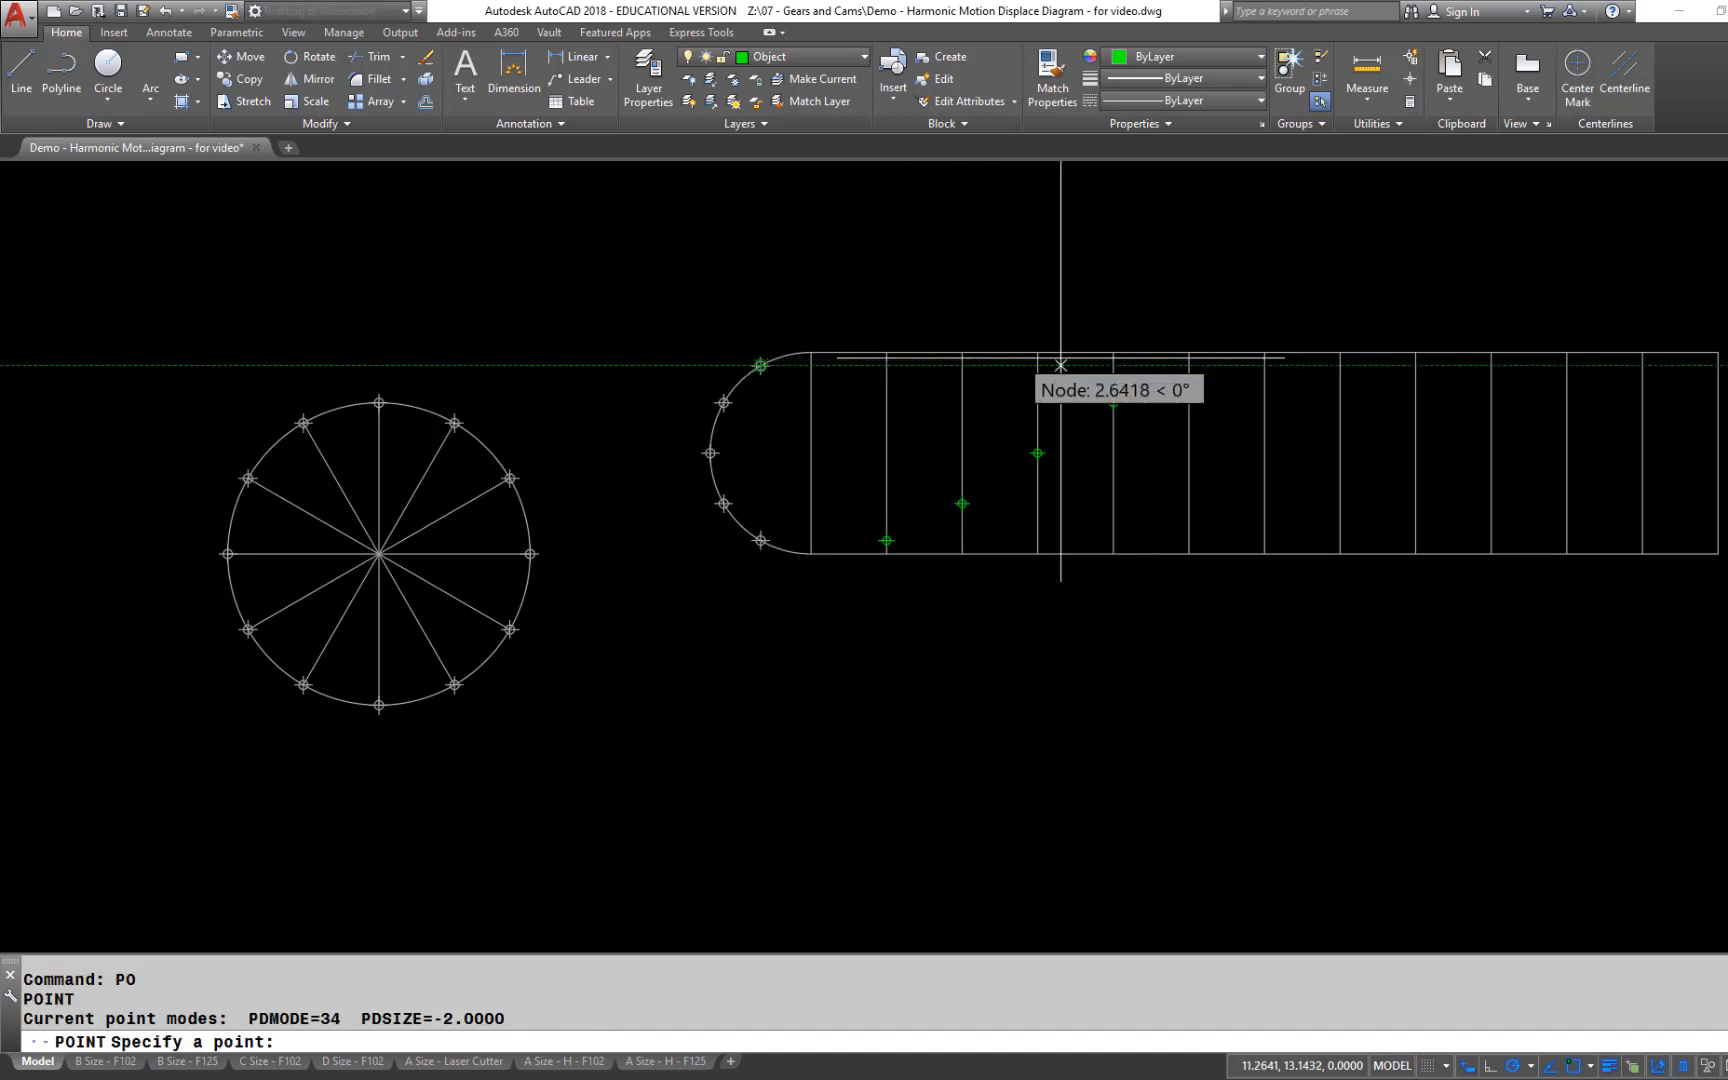
pyautogui.click(1188, 365)
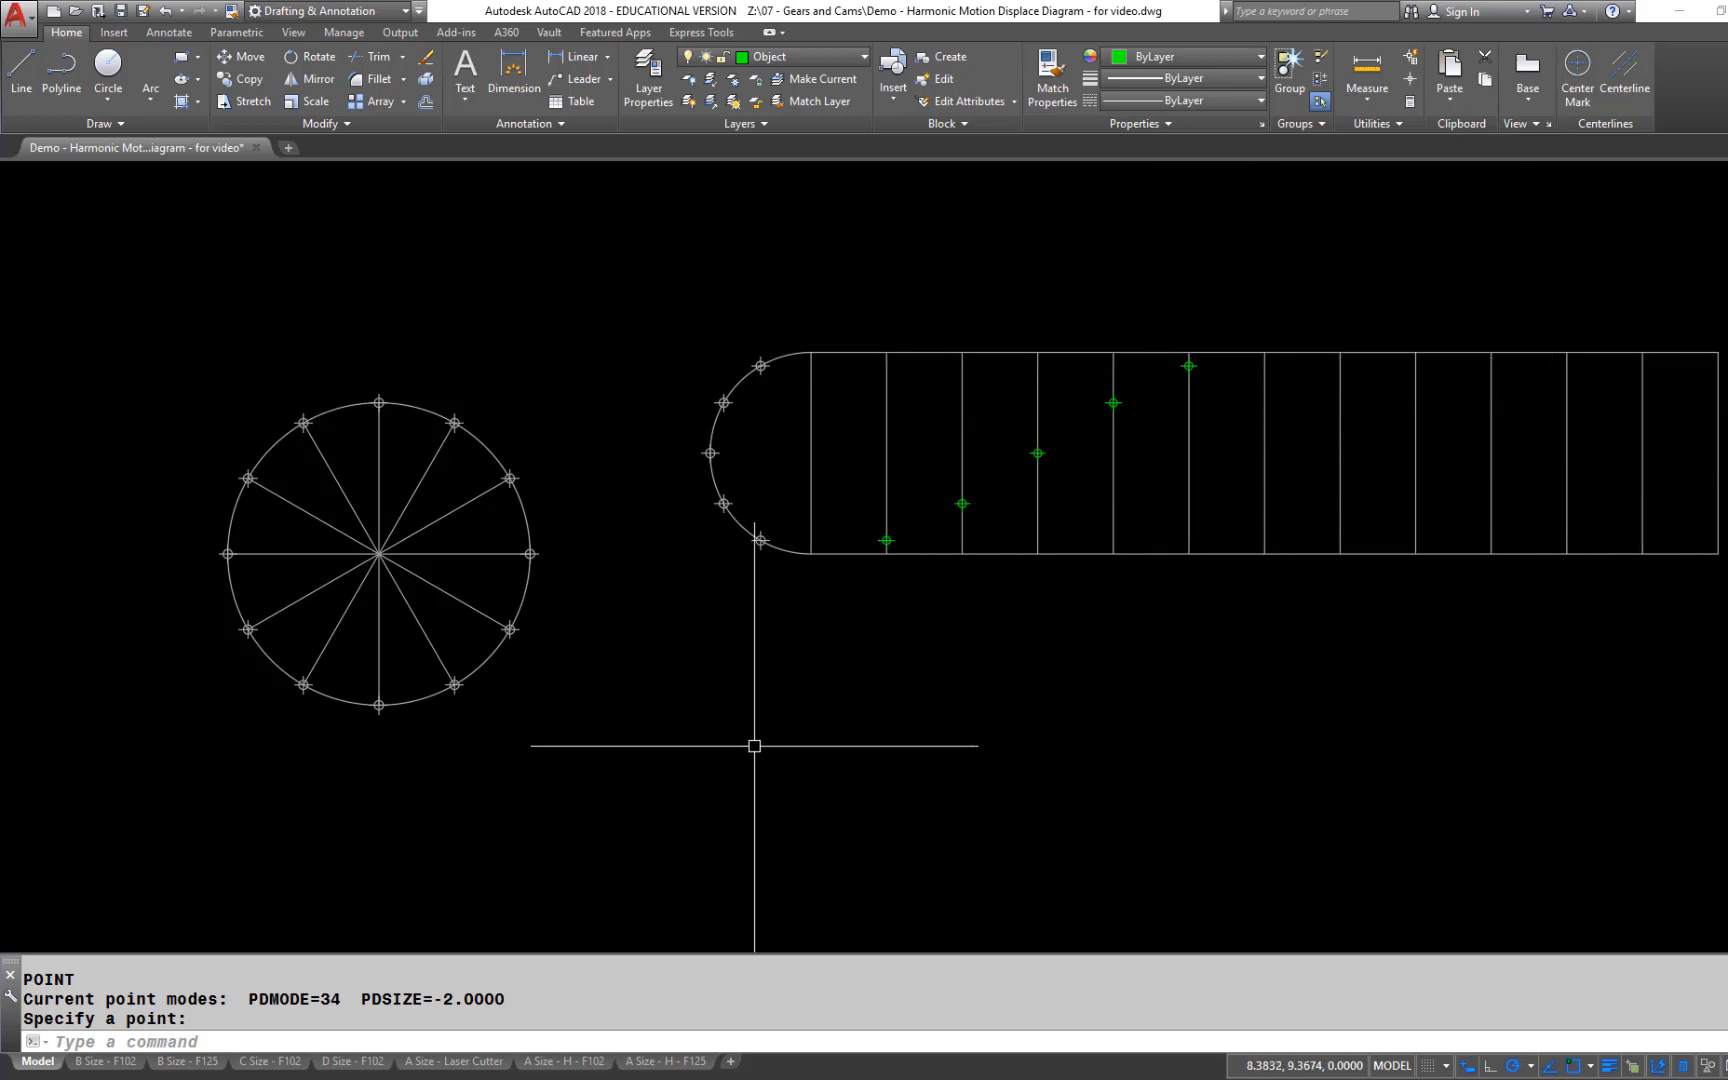
# Select the five new points in the rectangle and change their layer to Construction6
pyautogui.click(862, 597)
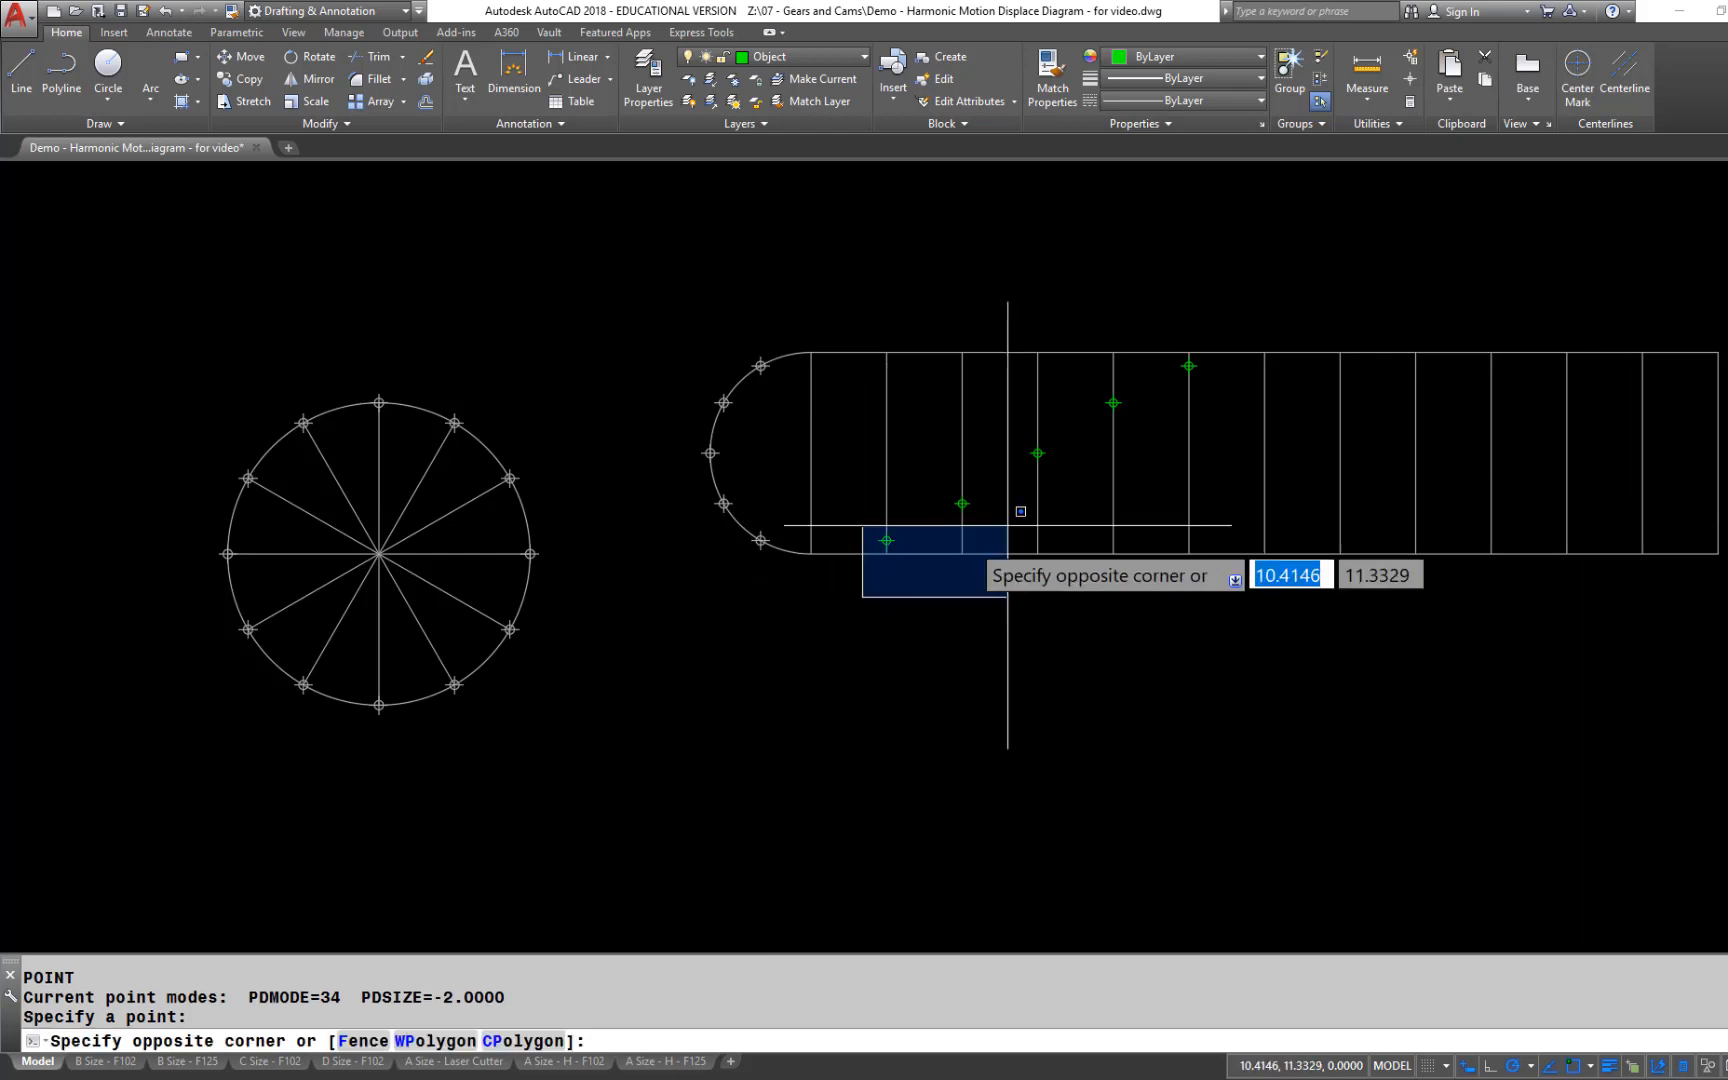
pyautogui.click(1214, 352)
pyautogui.rightClick(1212, 348)
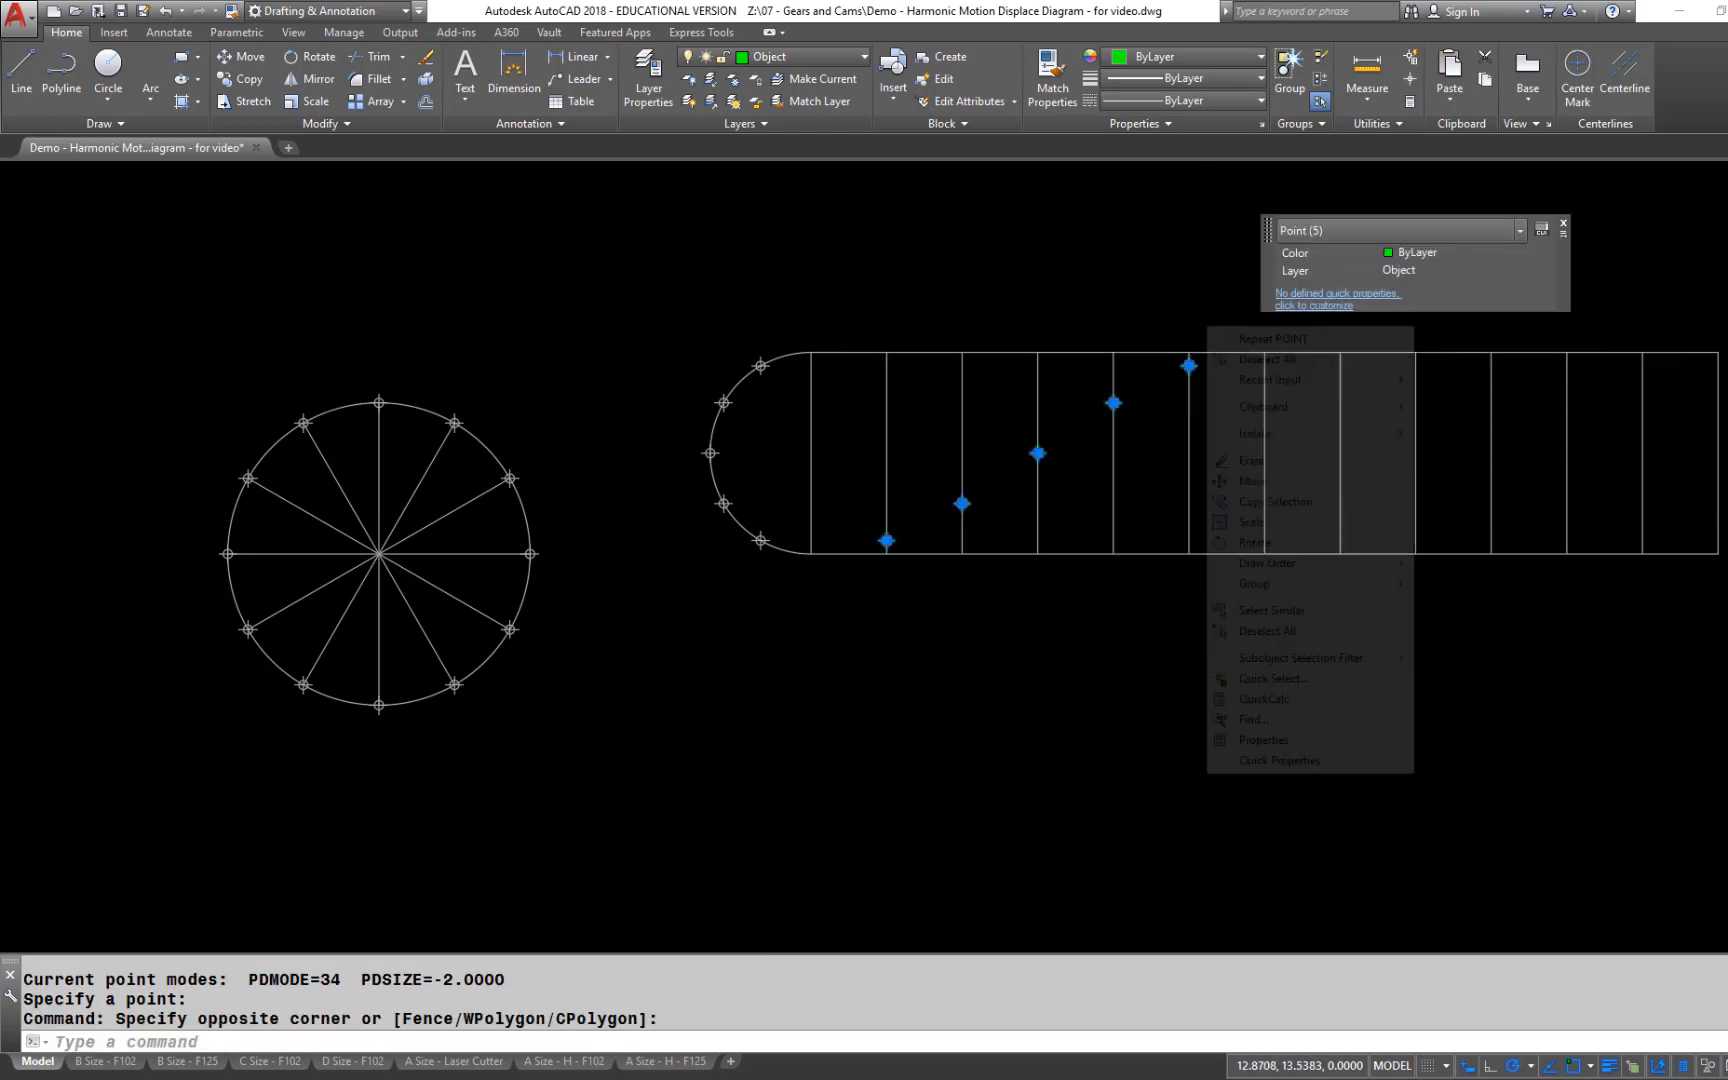
pyautogui.click(1403, 270)
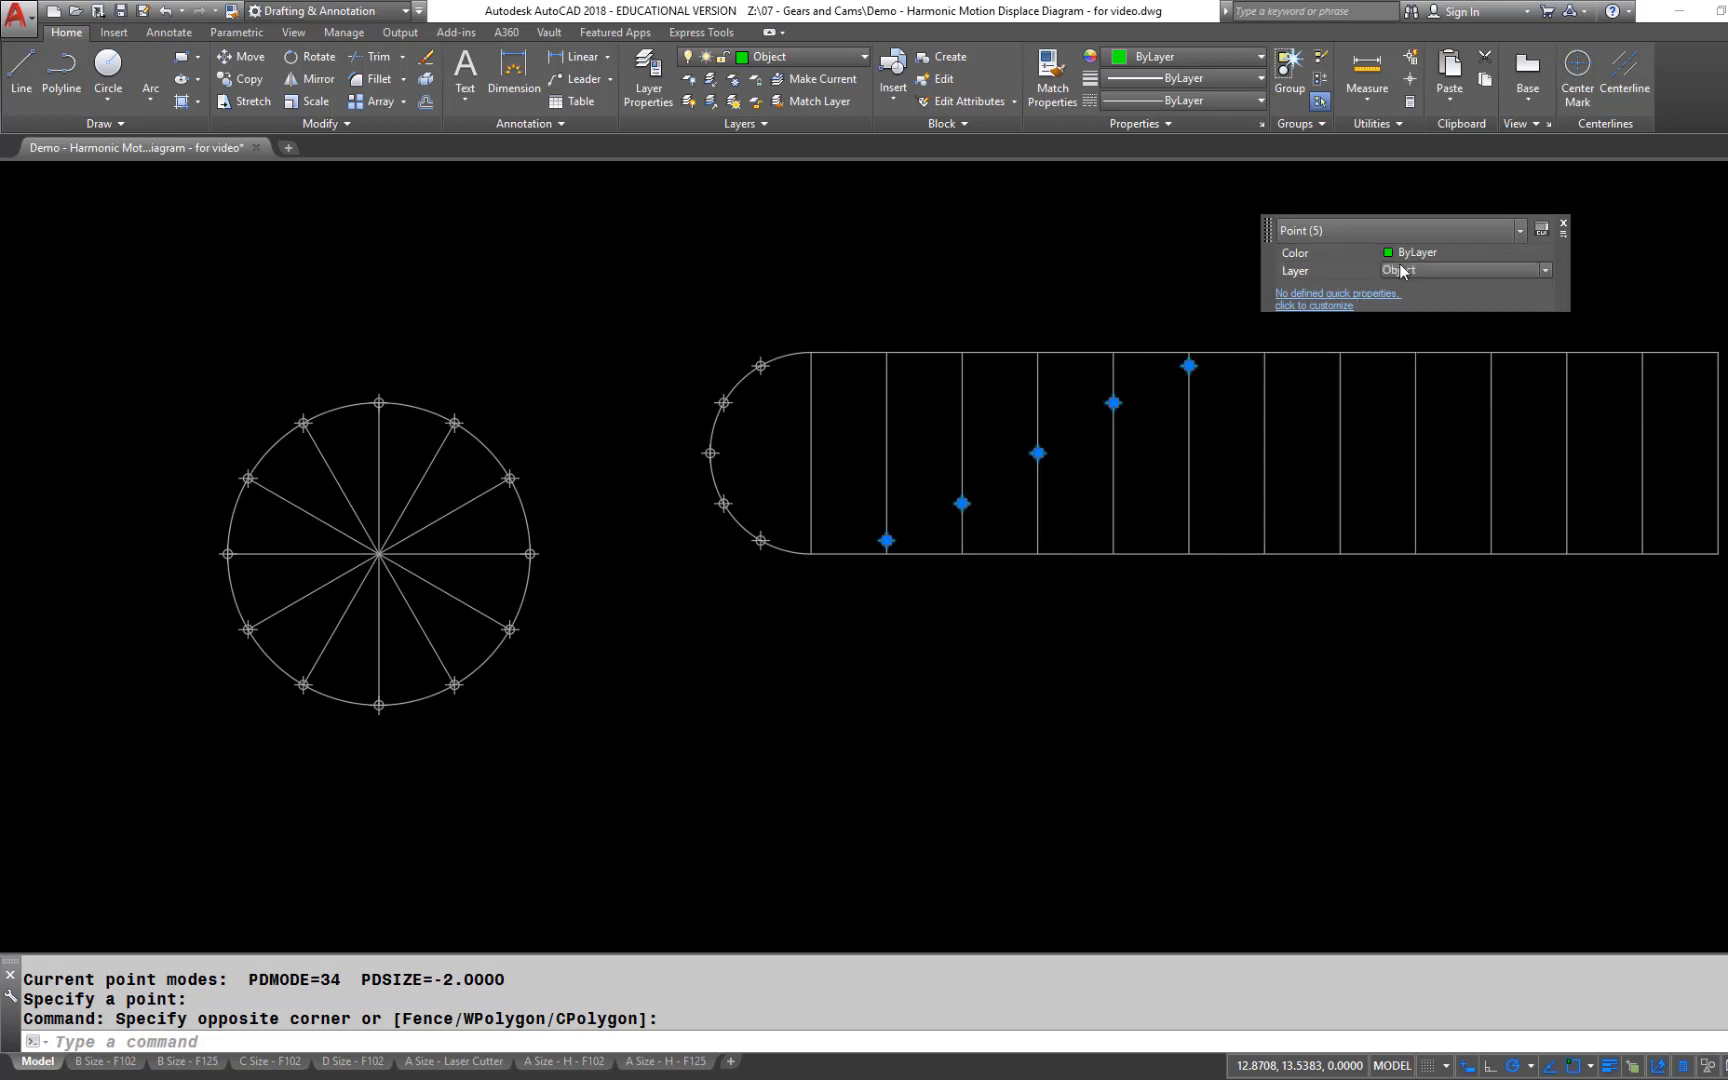
pyautogui.scroll(3, 1399, 273)
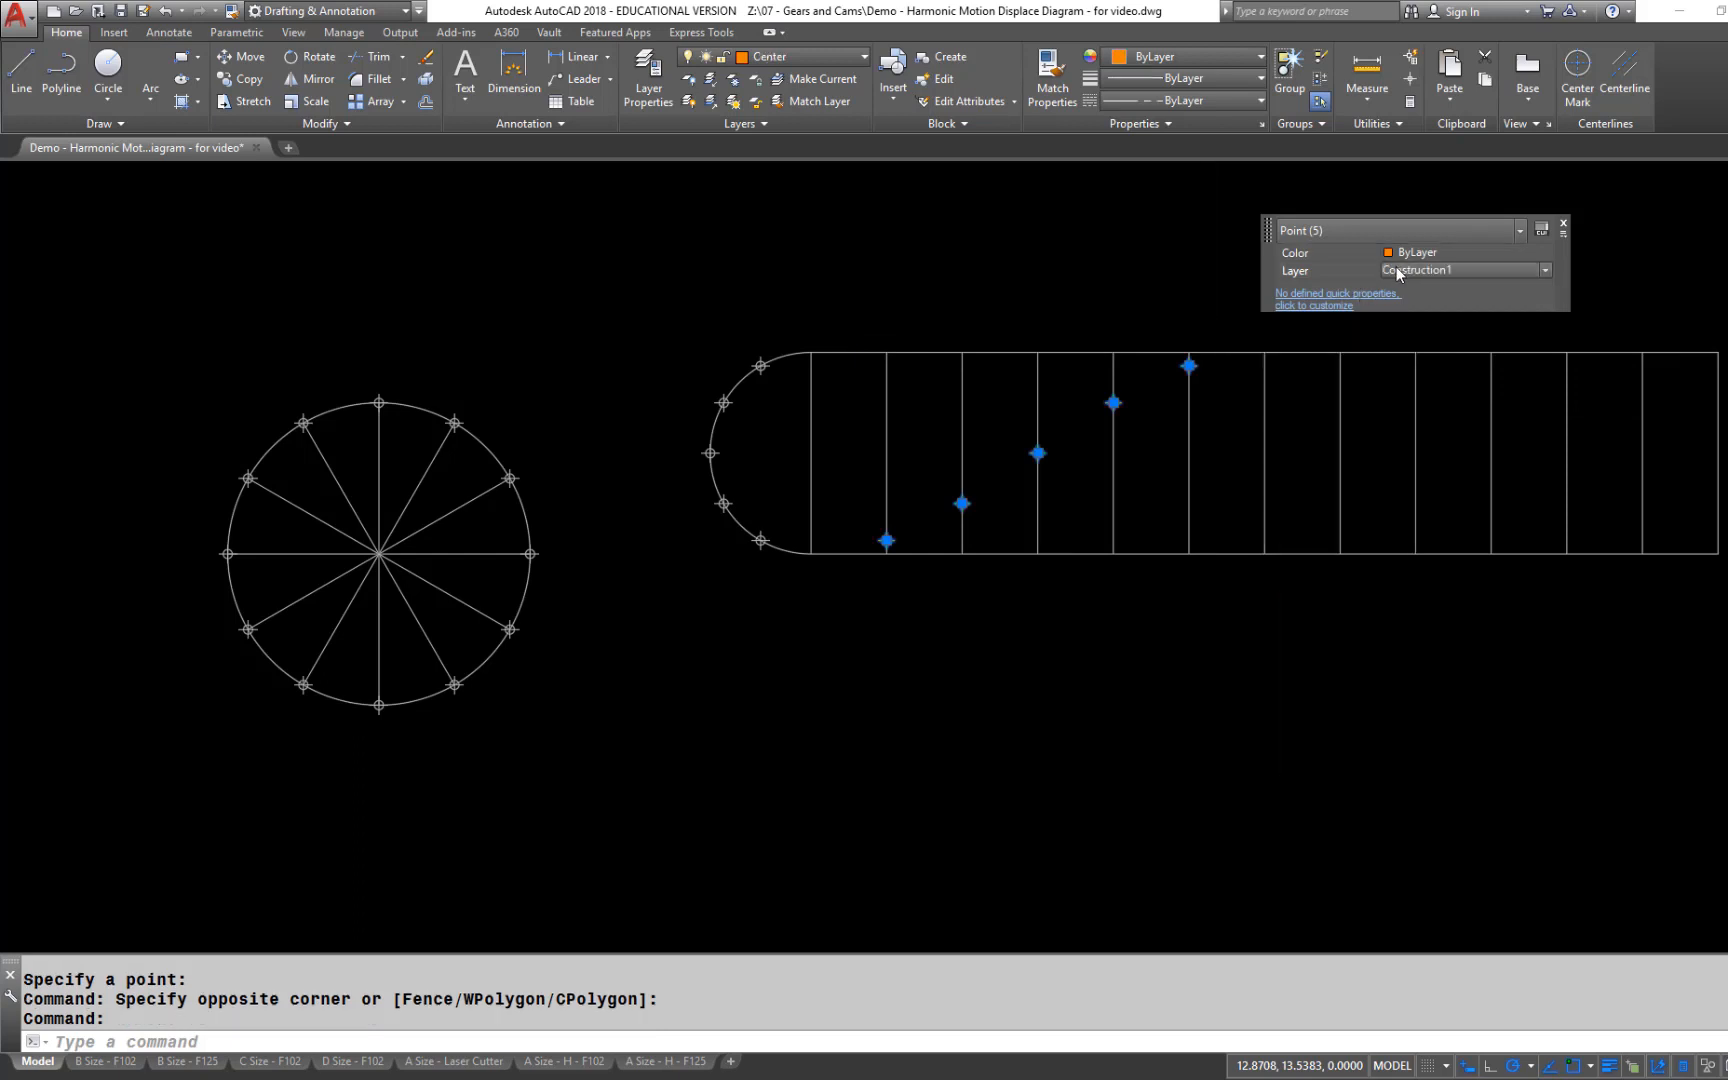
pyautogui.scroll(-4, 1397, 272)
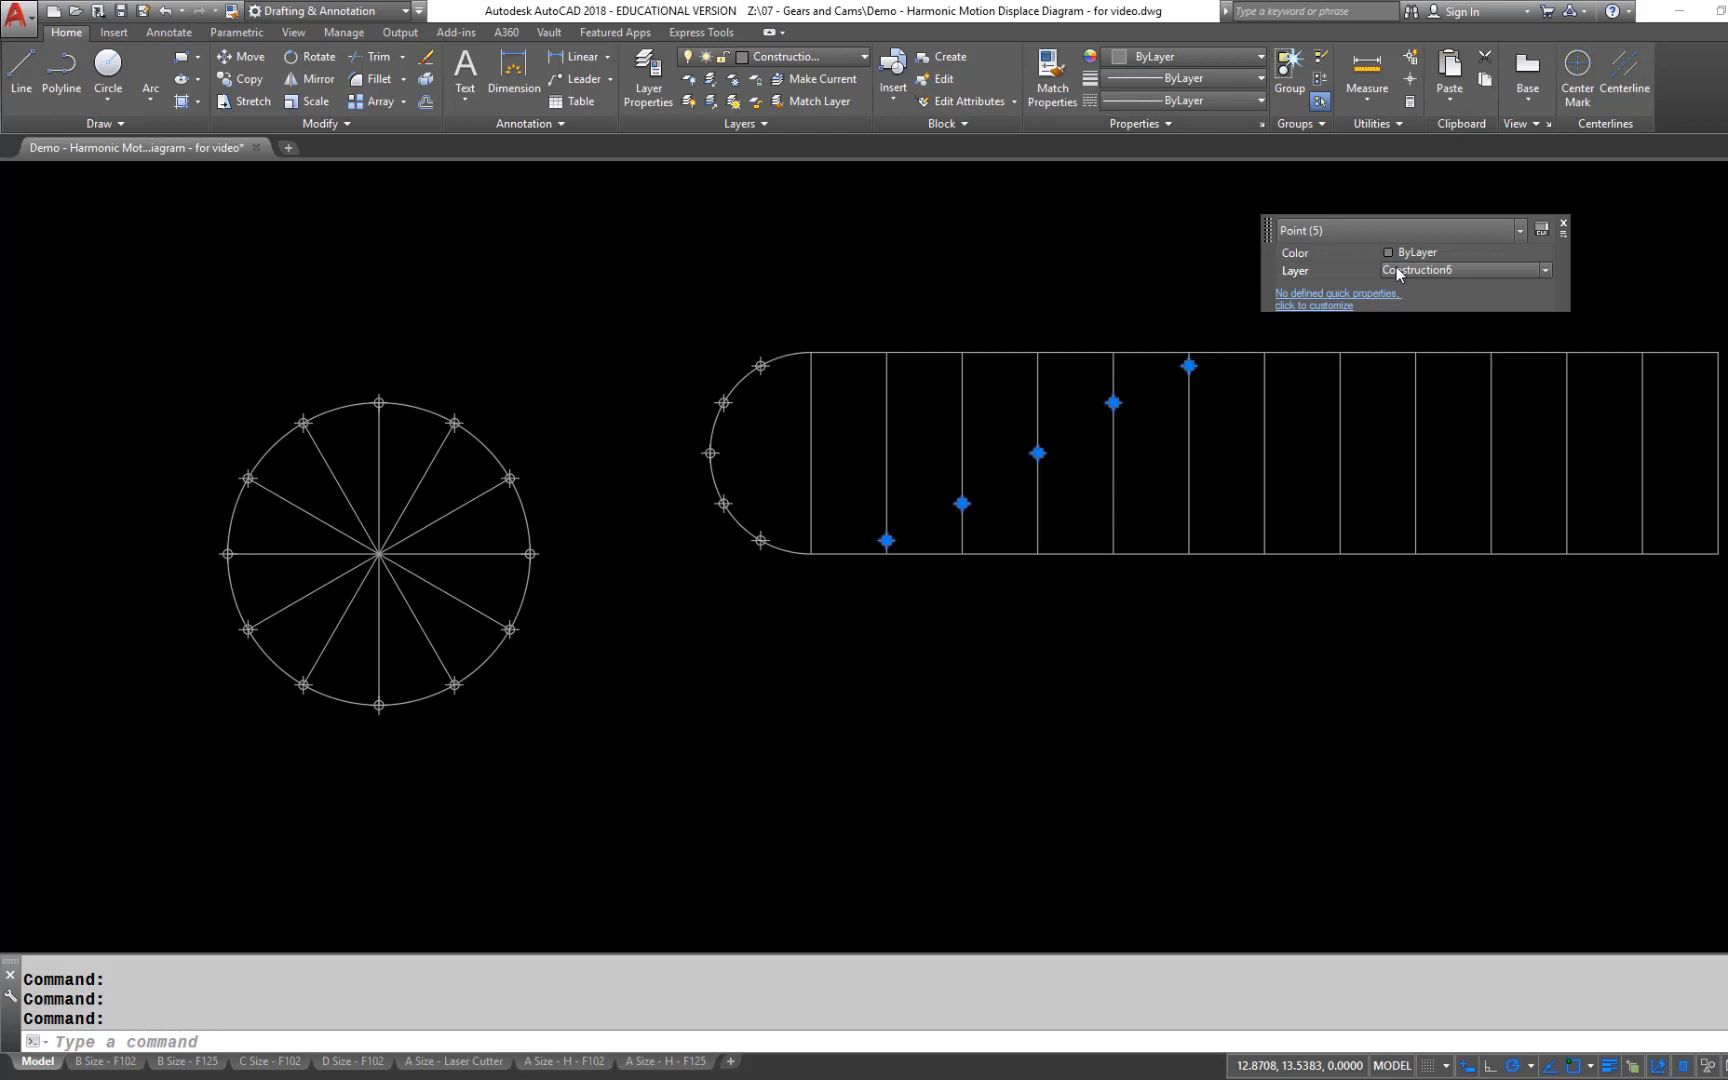
pyautogui.press('Escape')
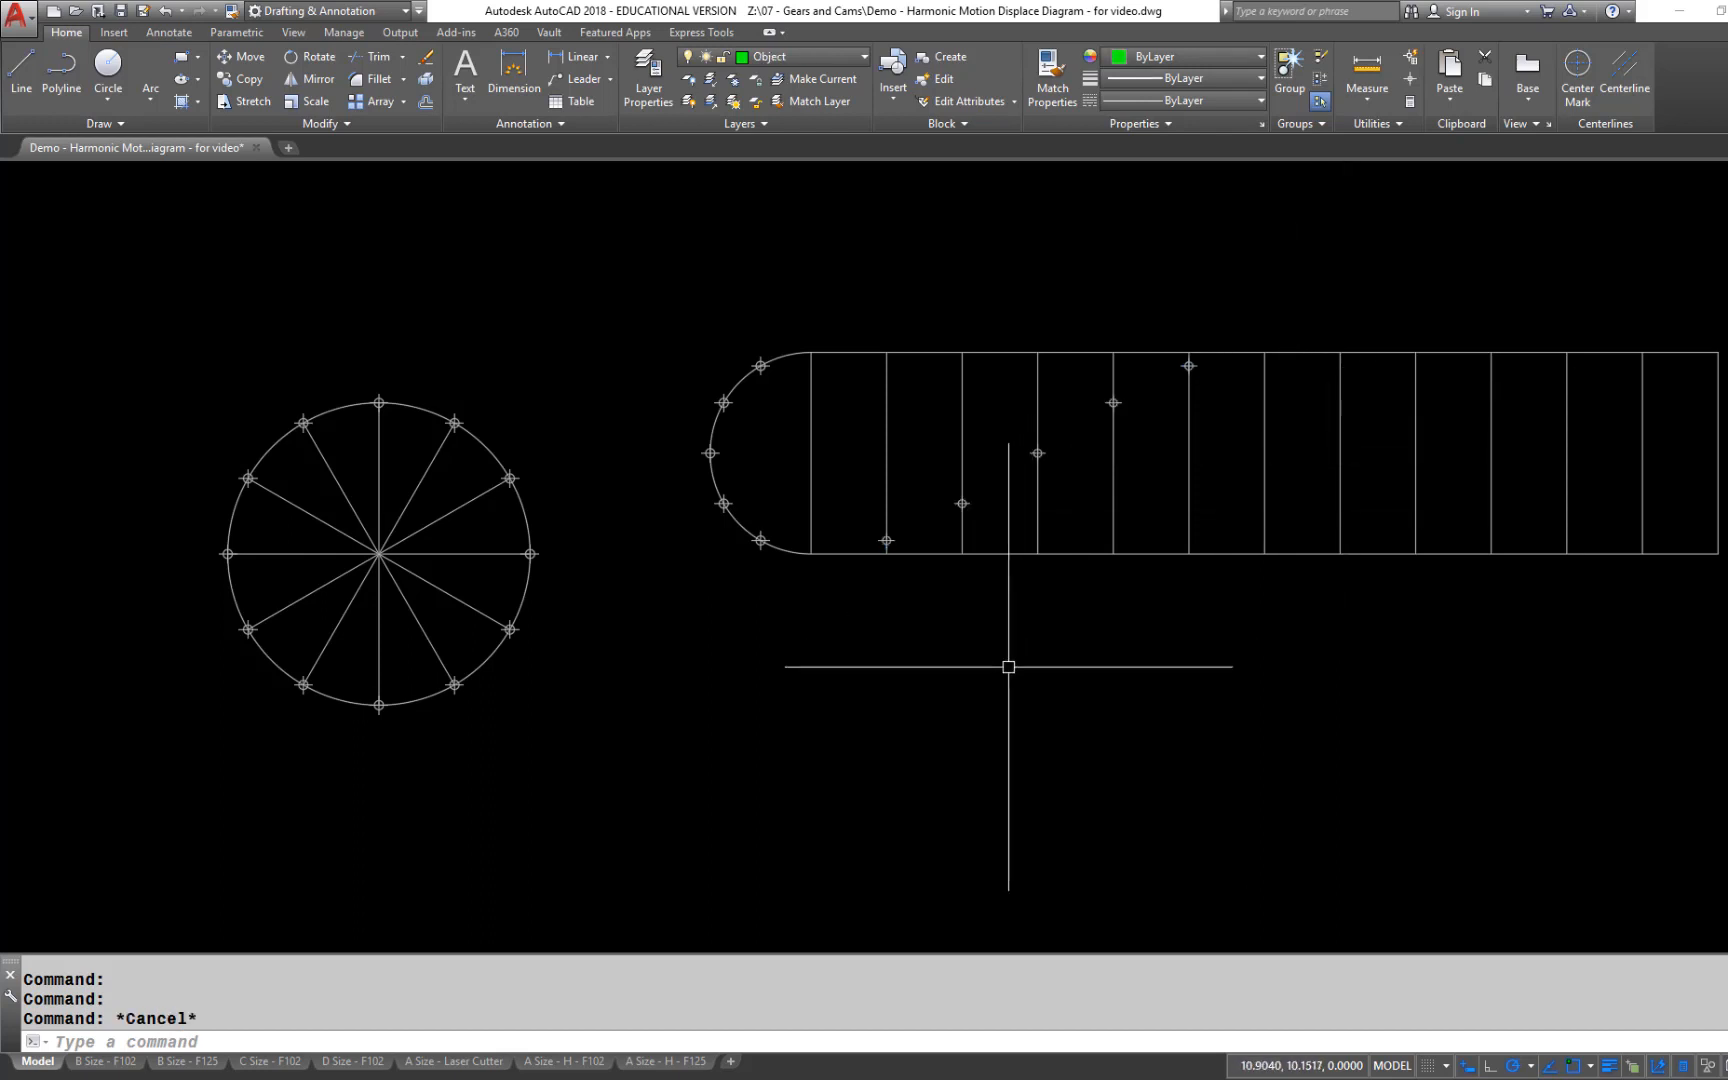
# Mirror the five points about the rectangle's middle vertical division line, keeping the source points
pyautogui.press('Return')
pyautogui.click(860, 608)
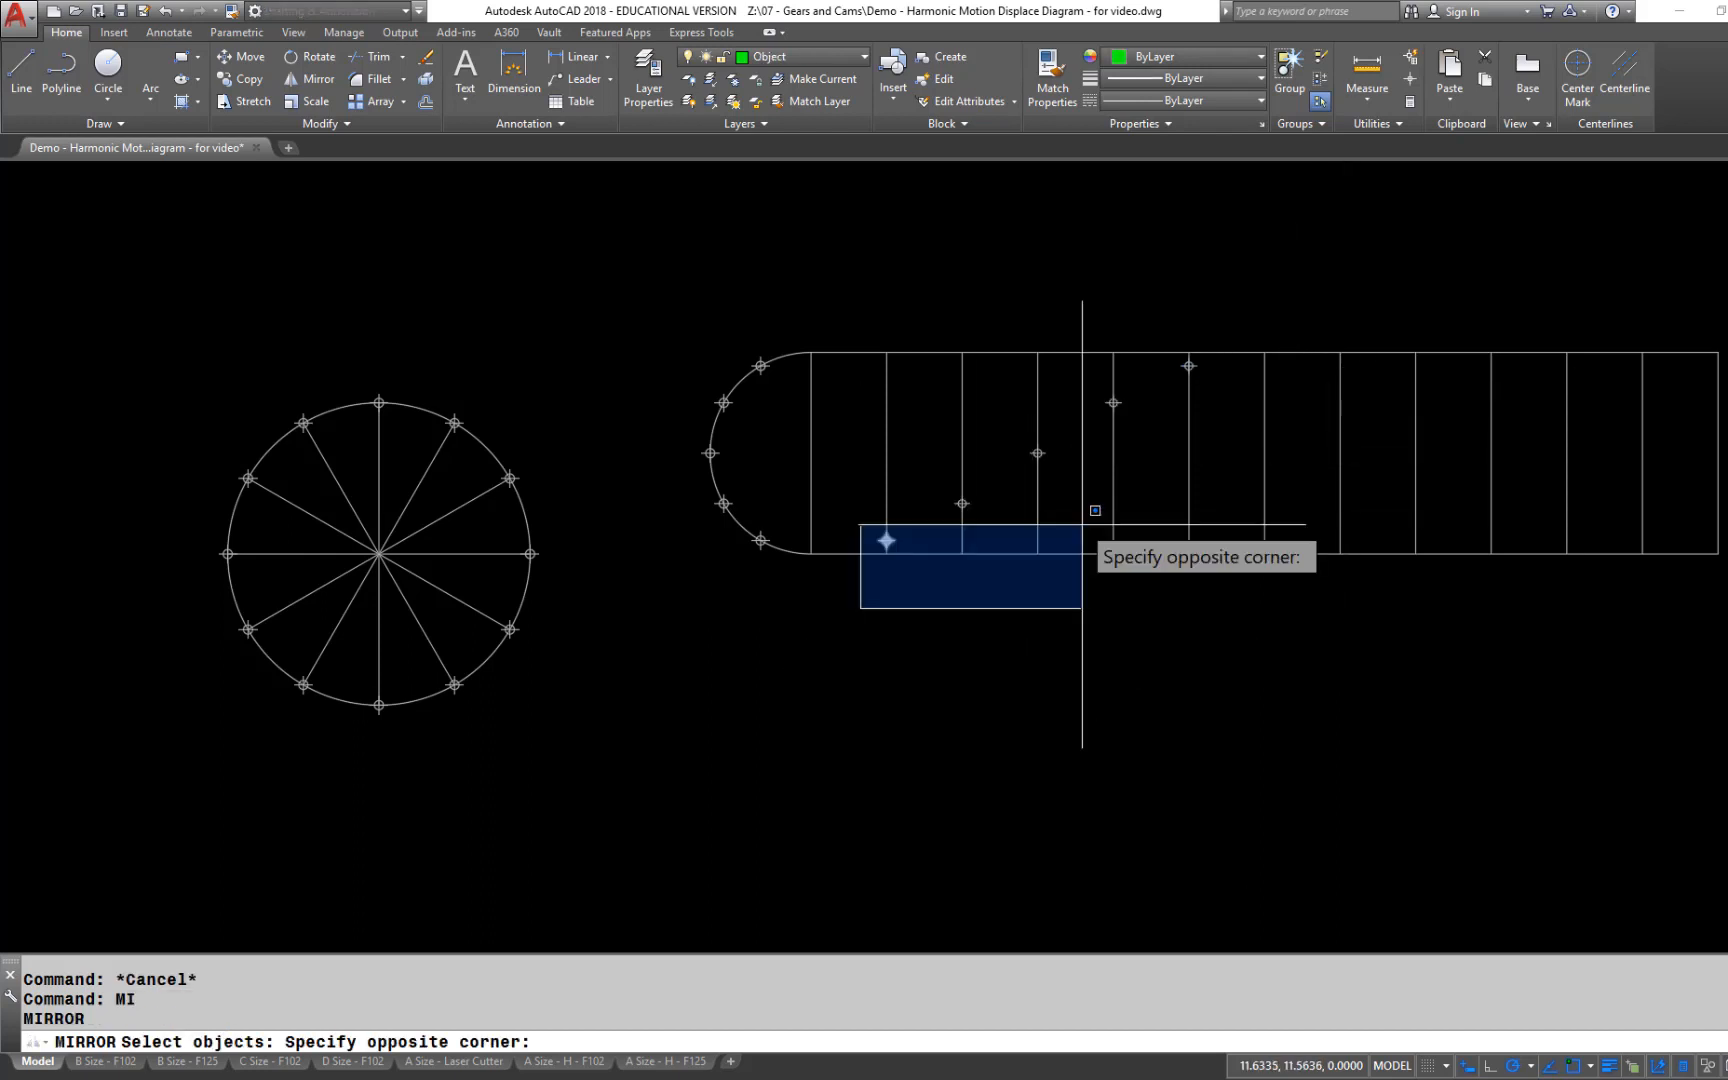
pyautogui.click(1257, 355)
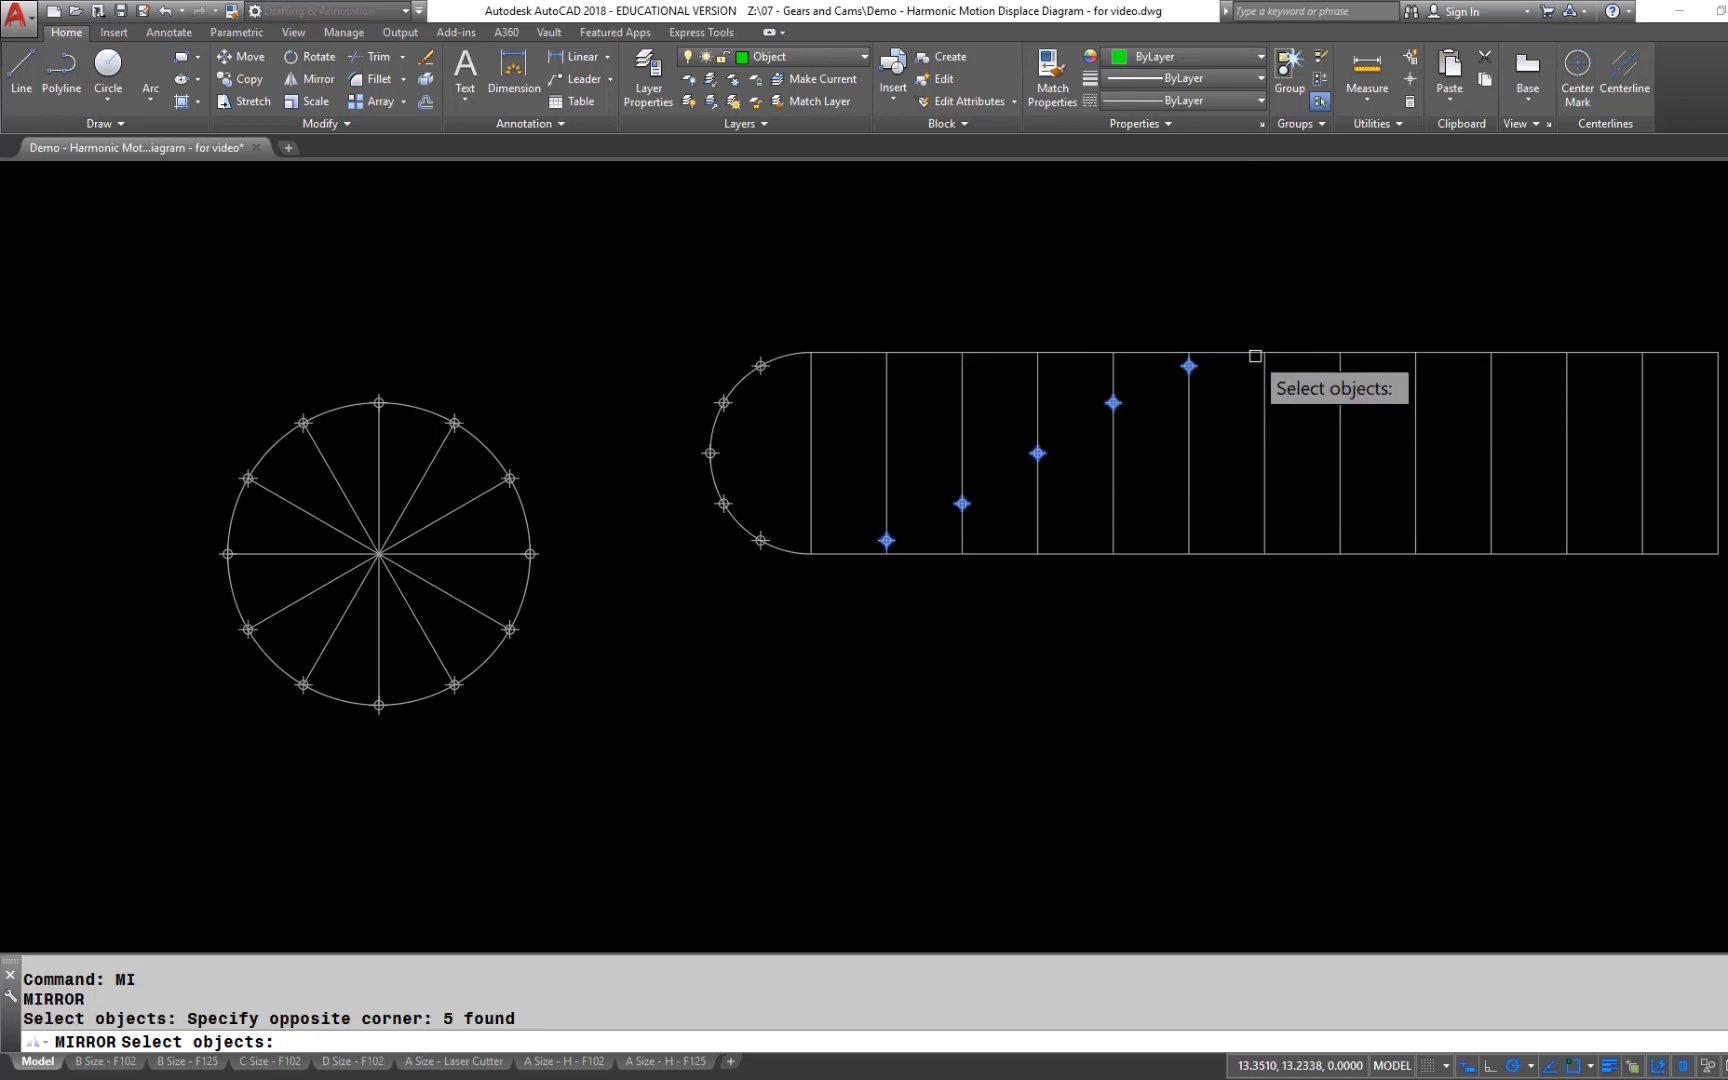
pyautogui.press('Return')
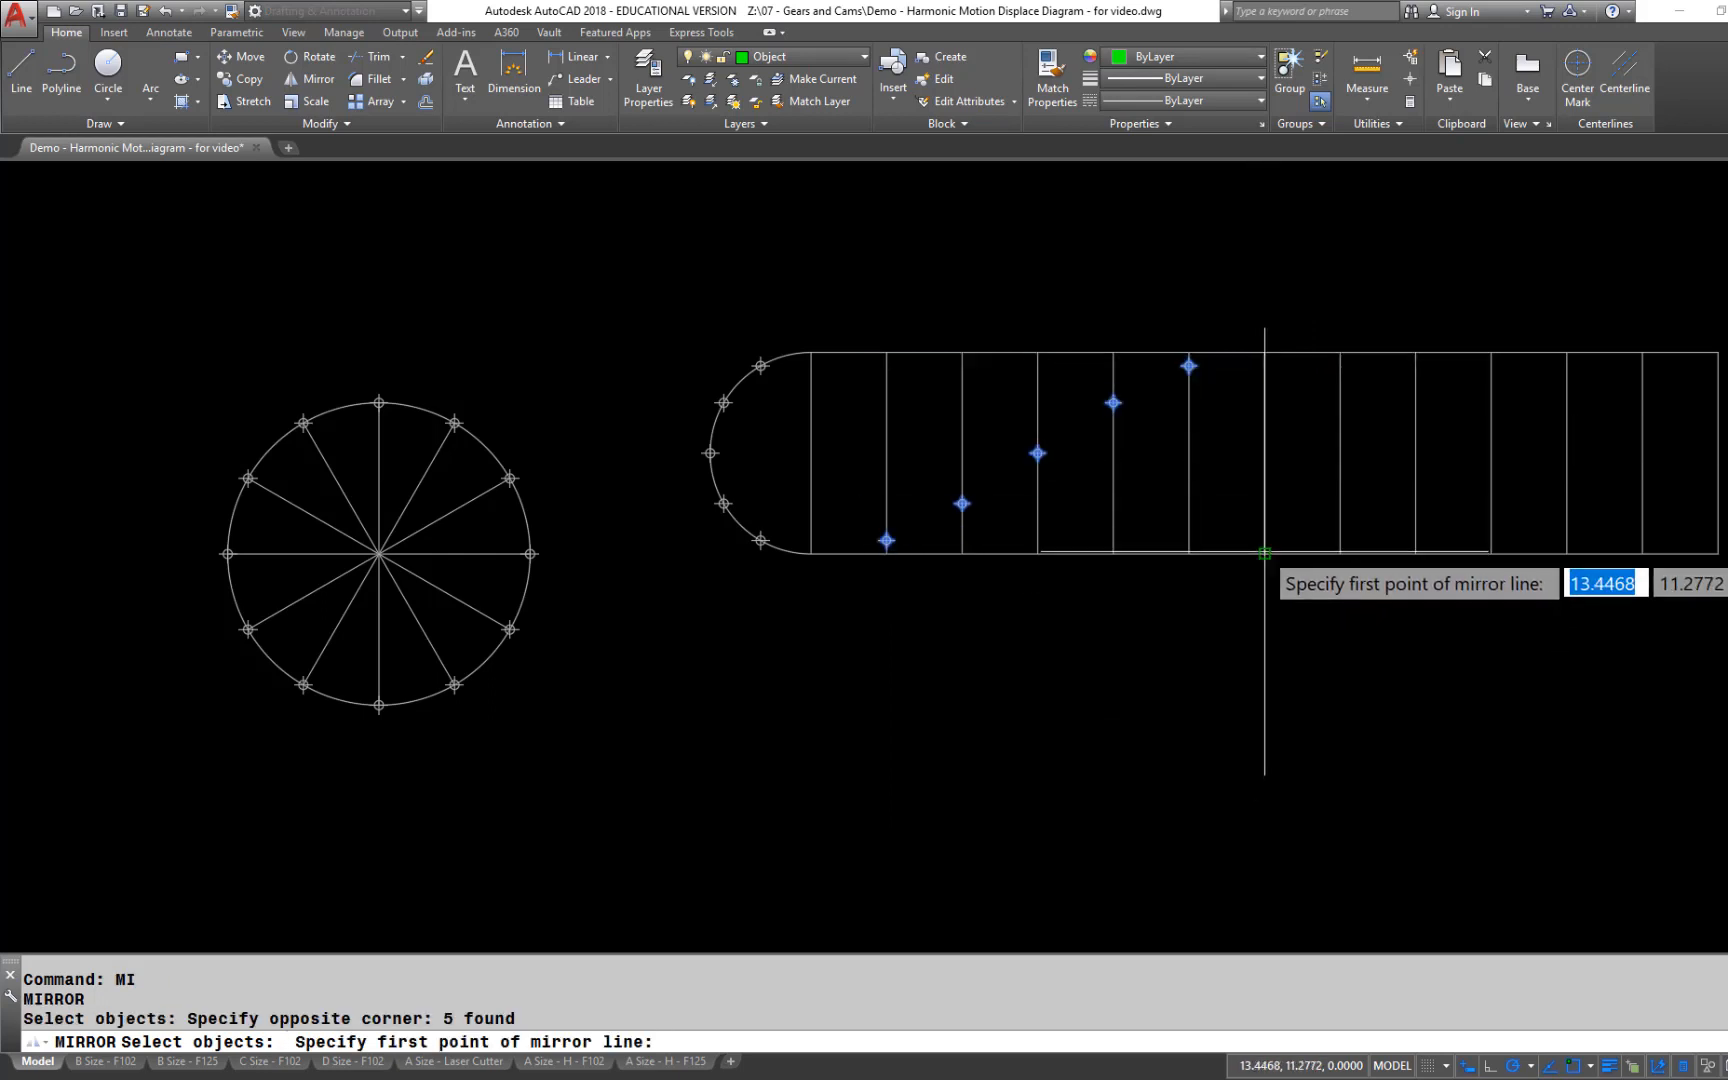
pyautogui.click(1265, 553)
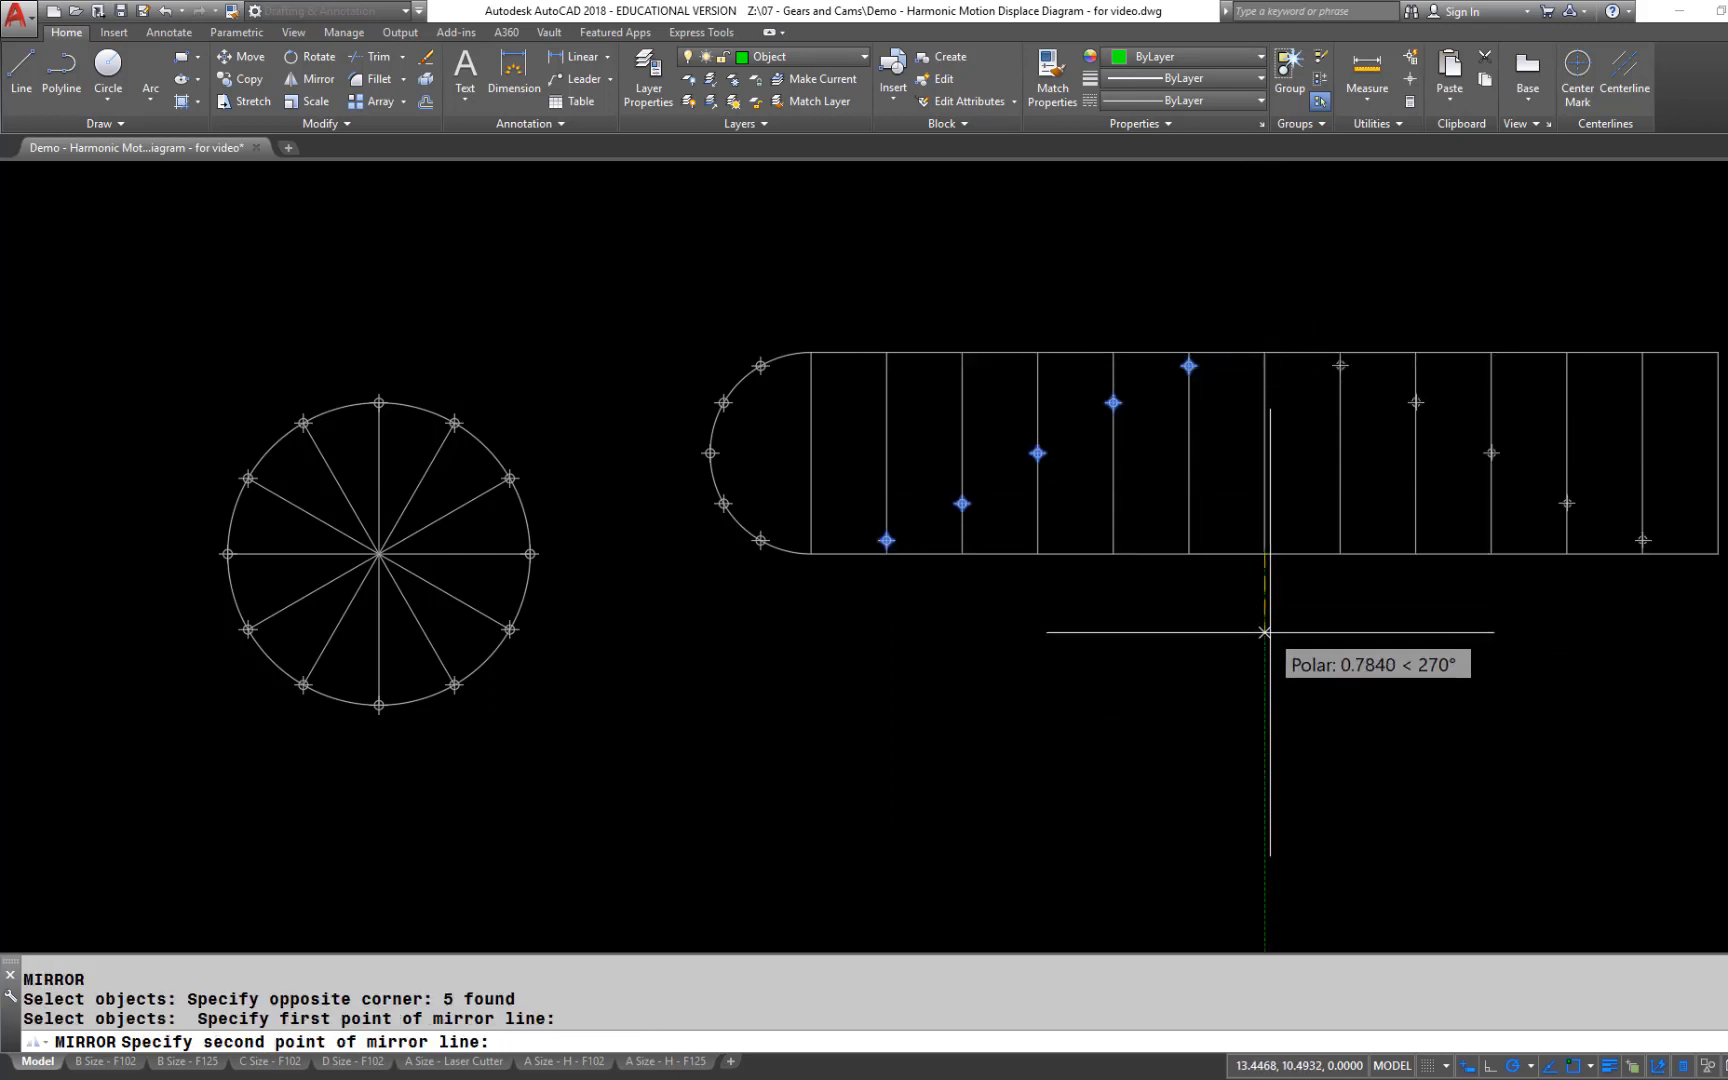
pyautogui.click(1265, 632)
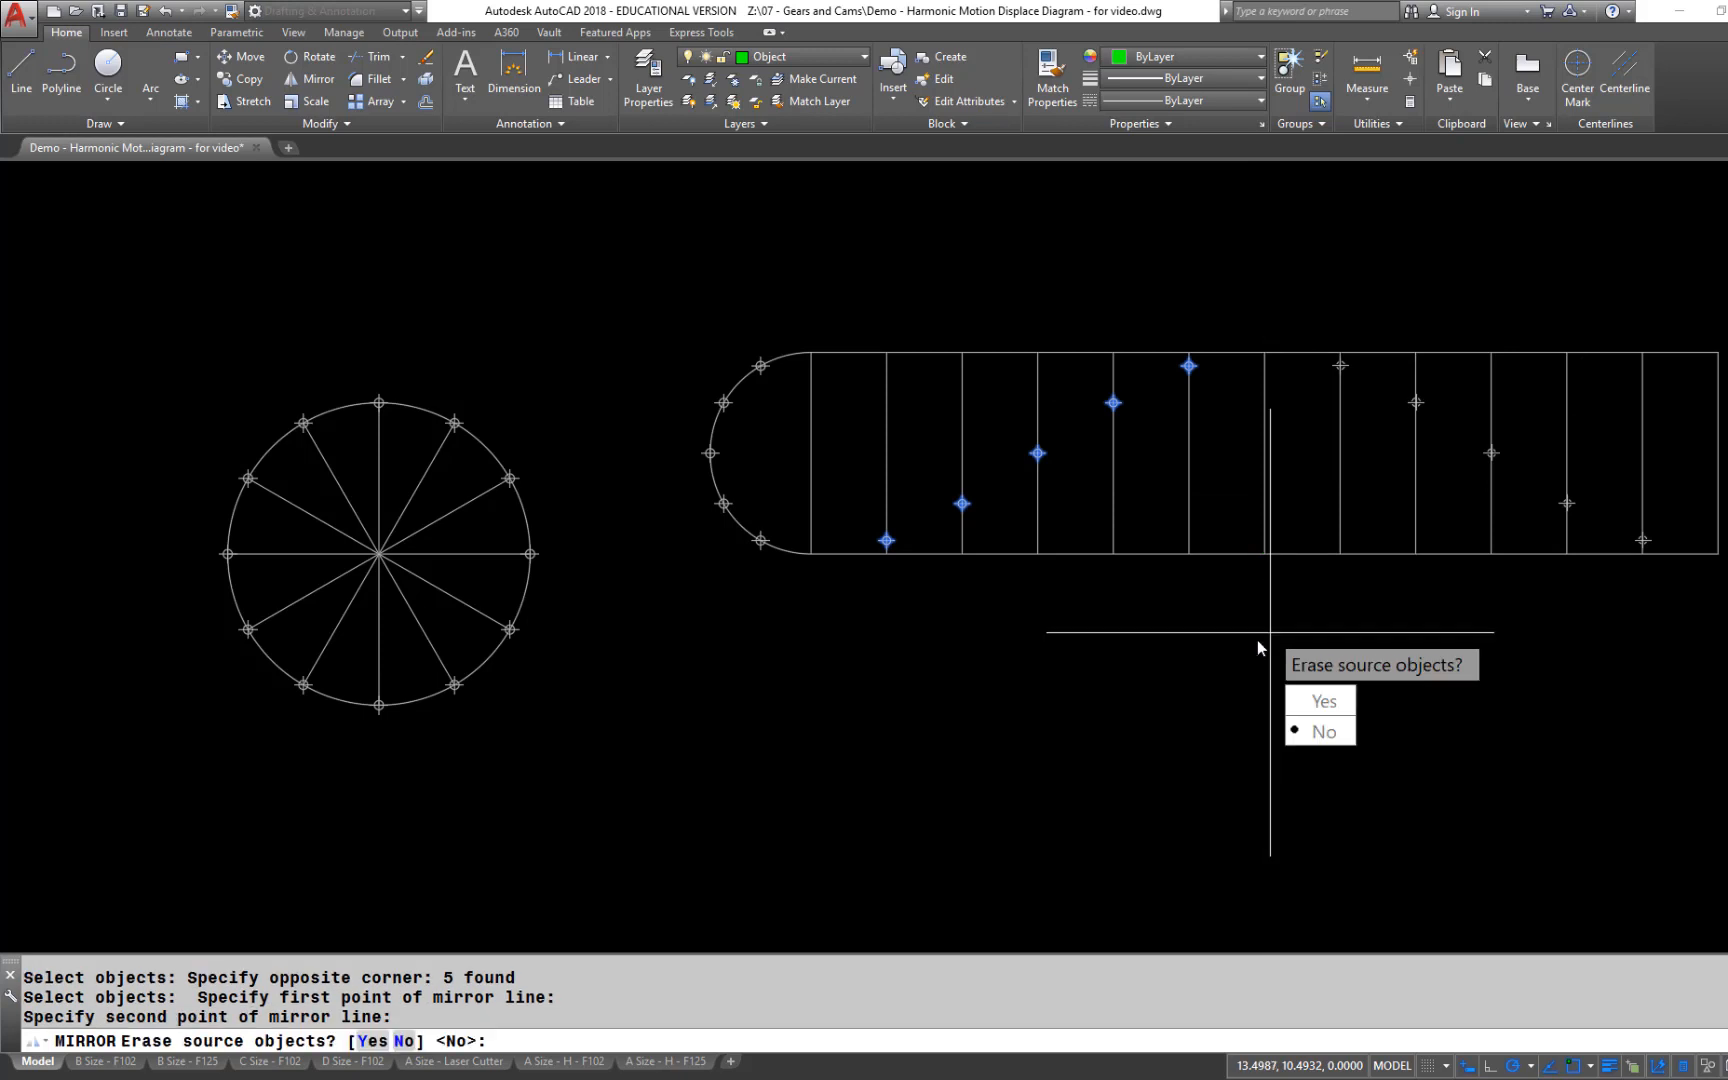
pyautogui.click(1320, 733)
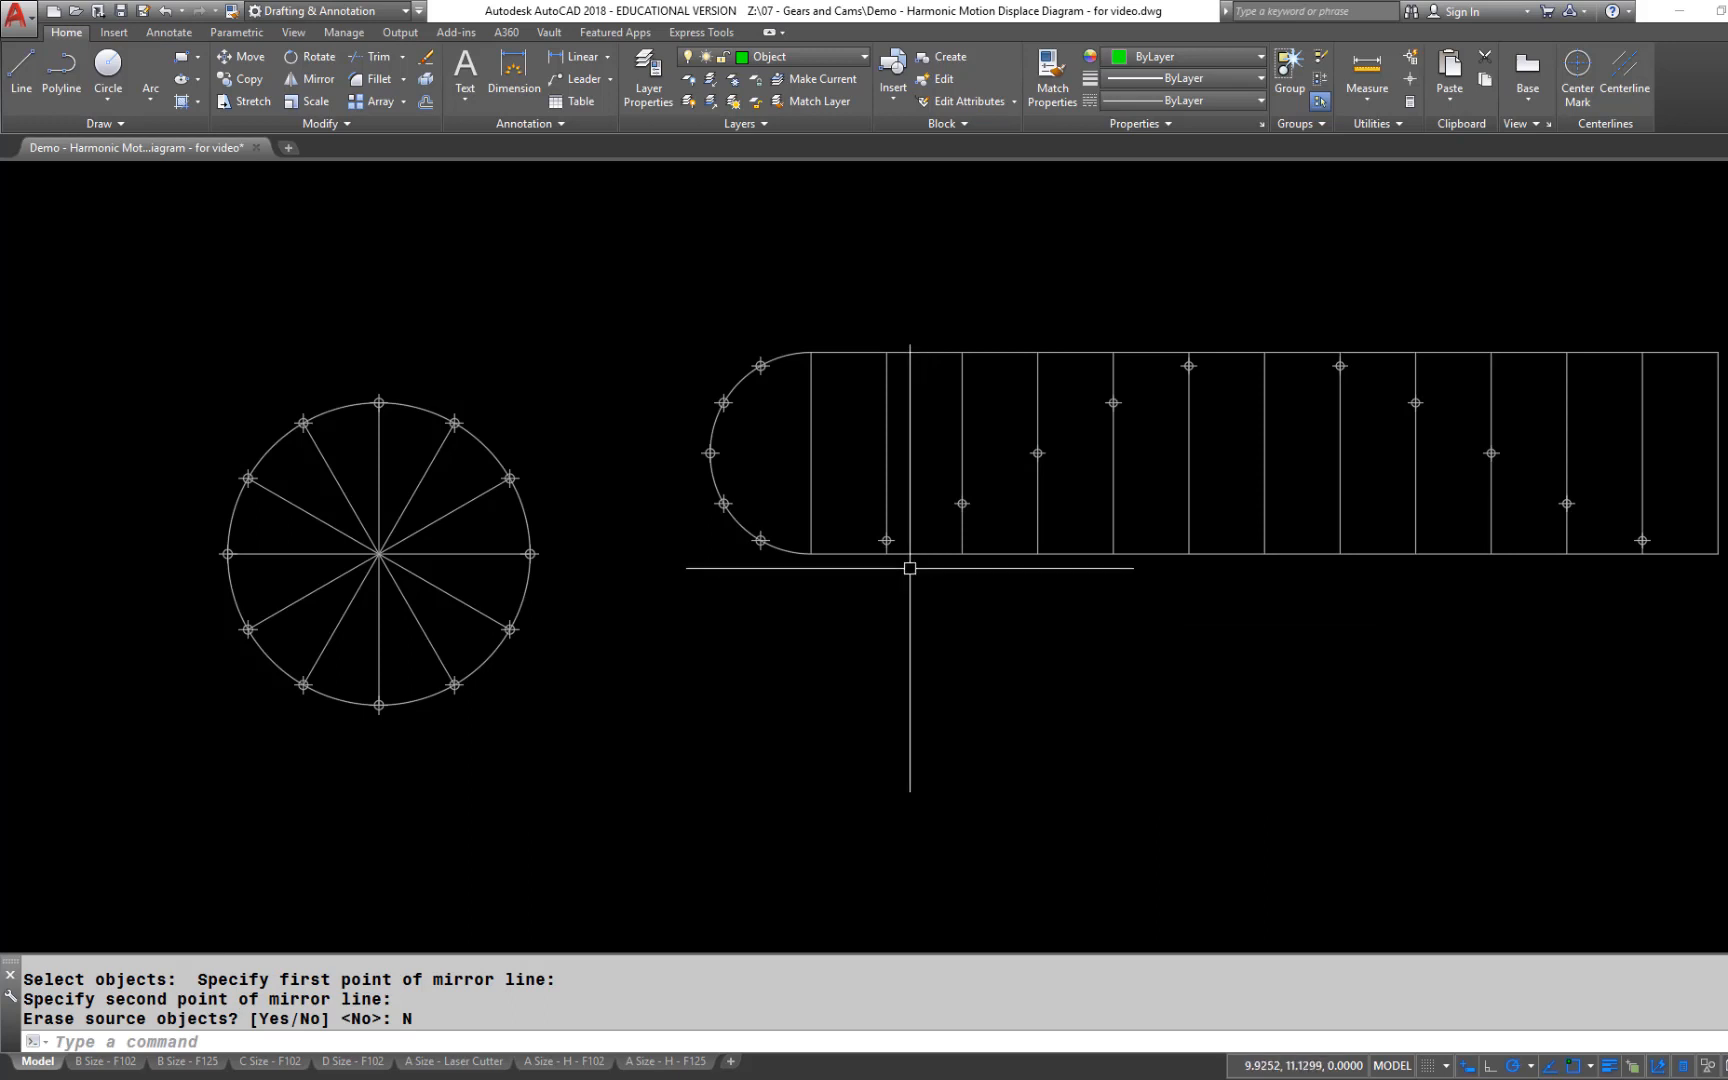
# Draw a spline from the rectangle's lower-left corner through all marked points, via the top of the middle division line, to its lower-right corner
pyautogui.write('s')
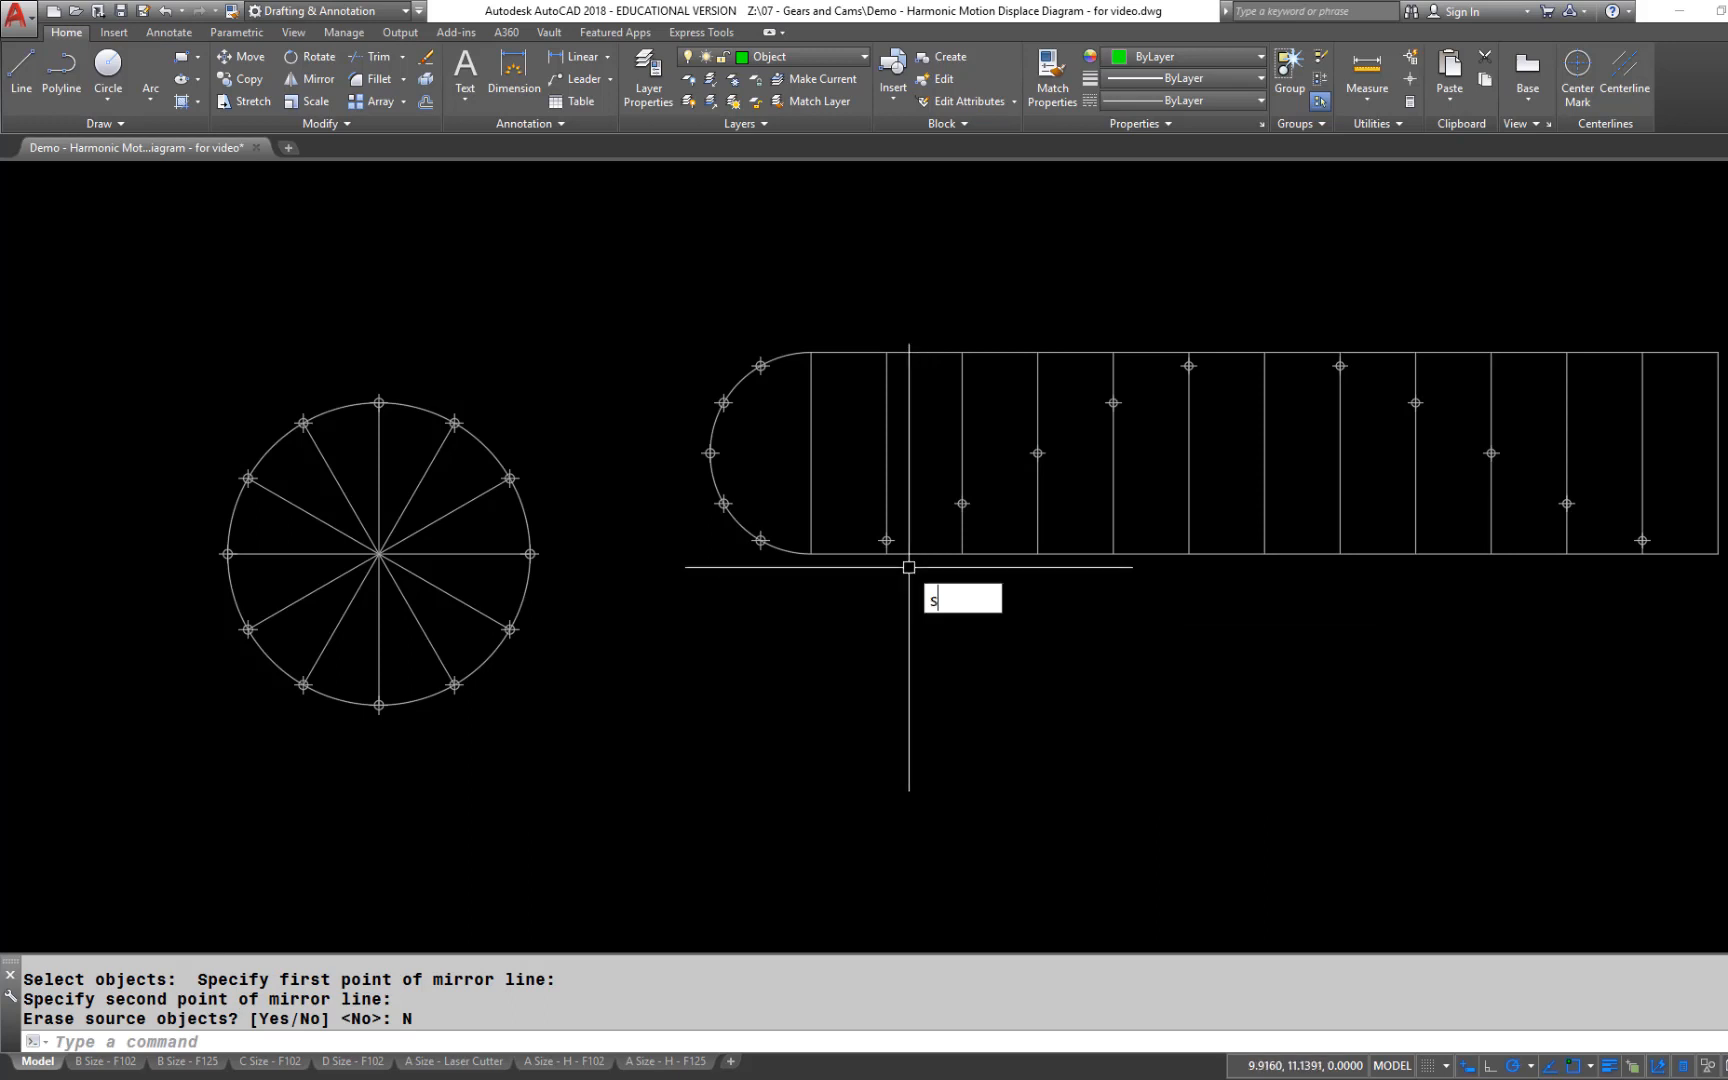
pyautogui.write('pl')
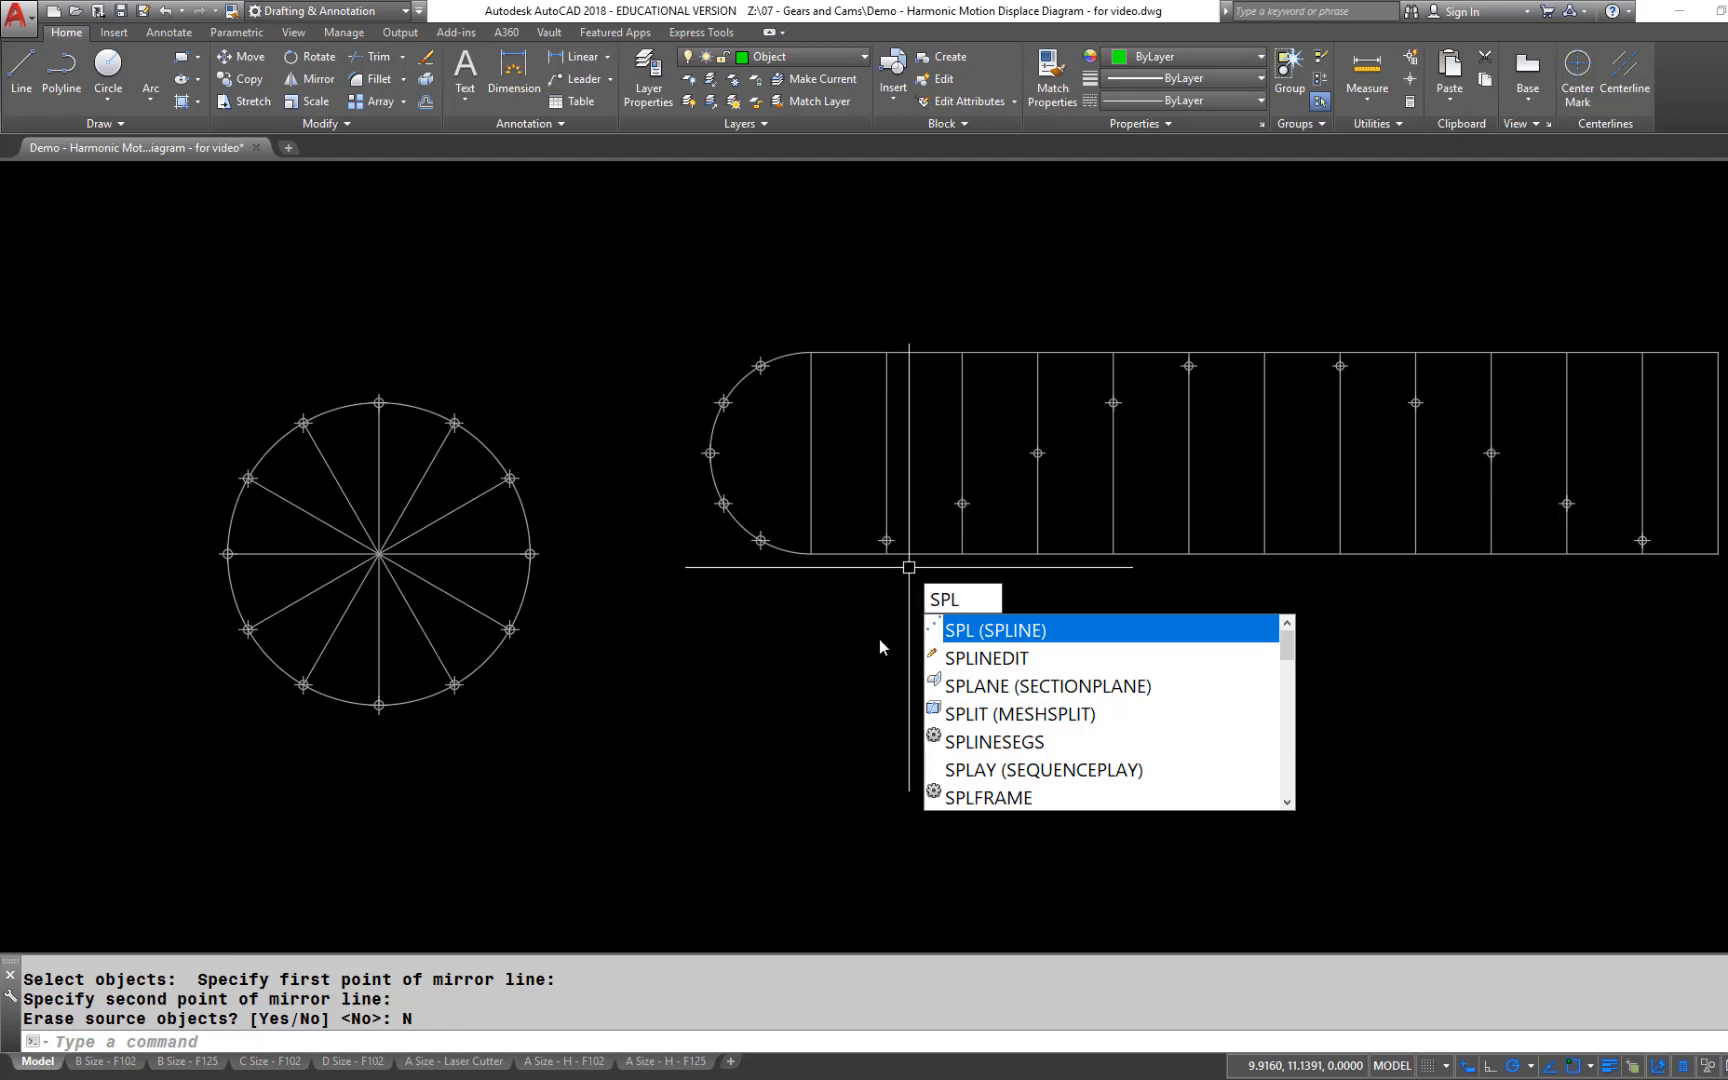
pyautogui.press('Return')
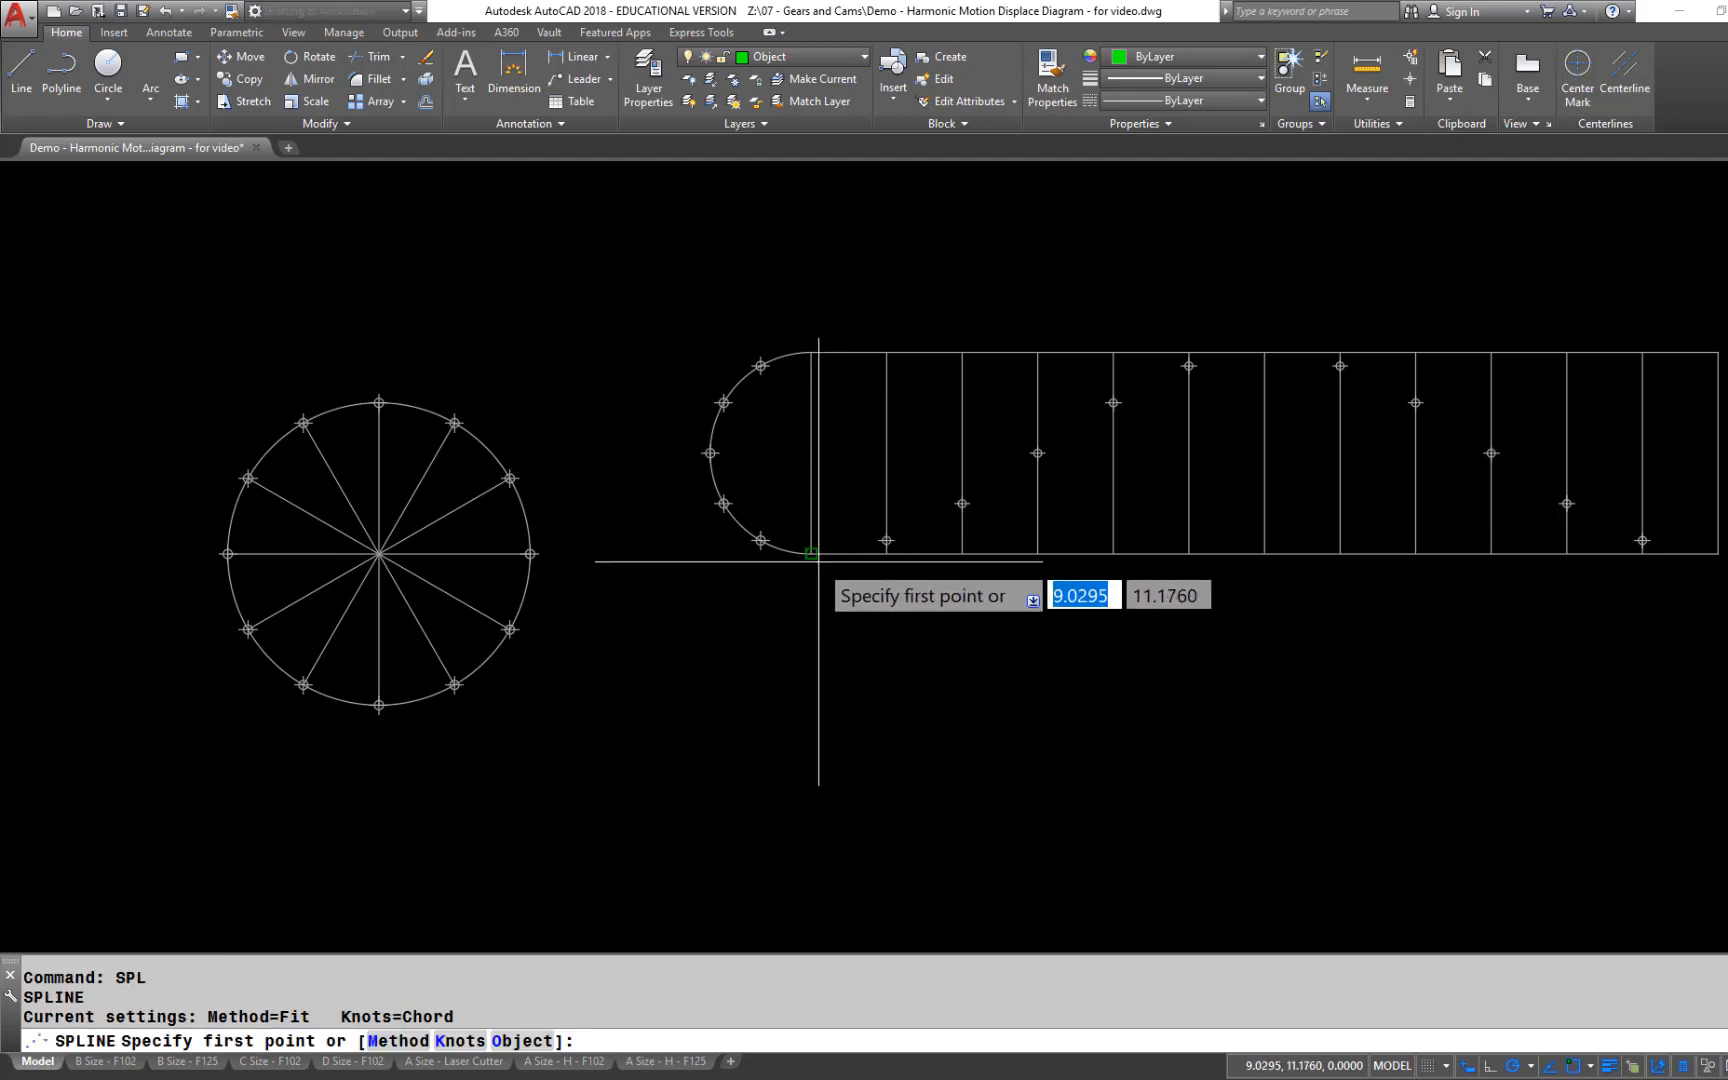
pyautogui.click(812, 550)
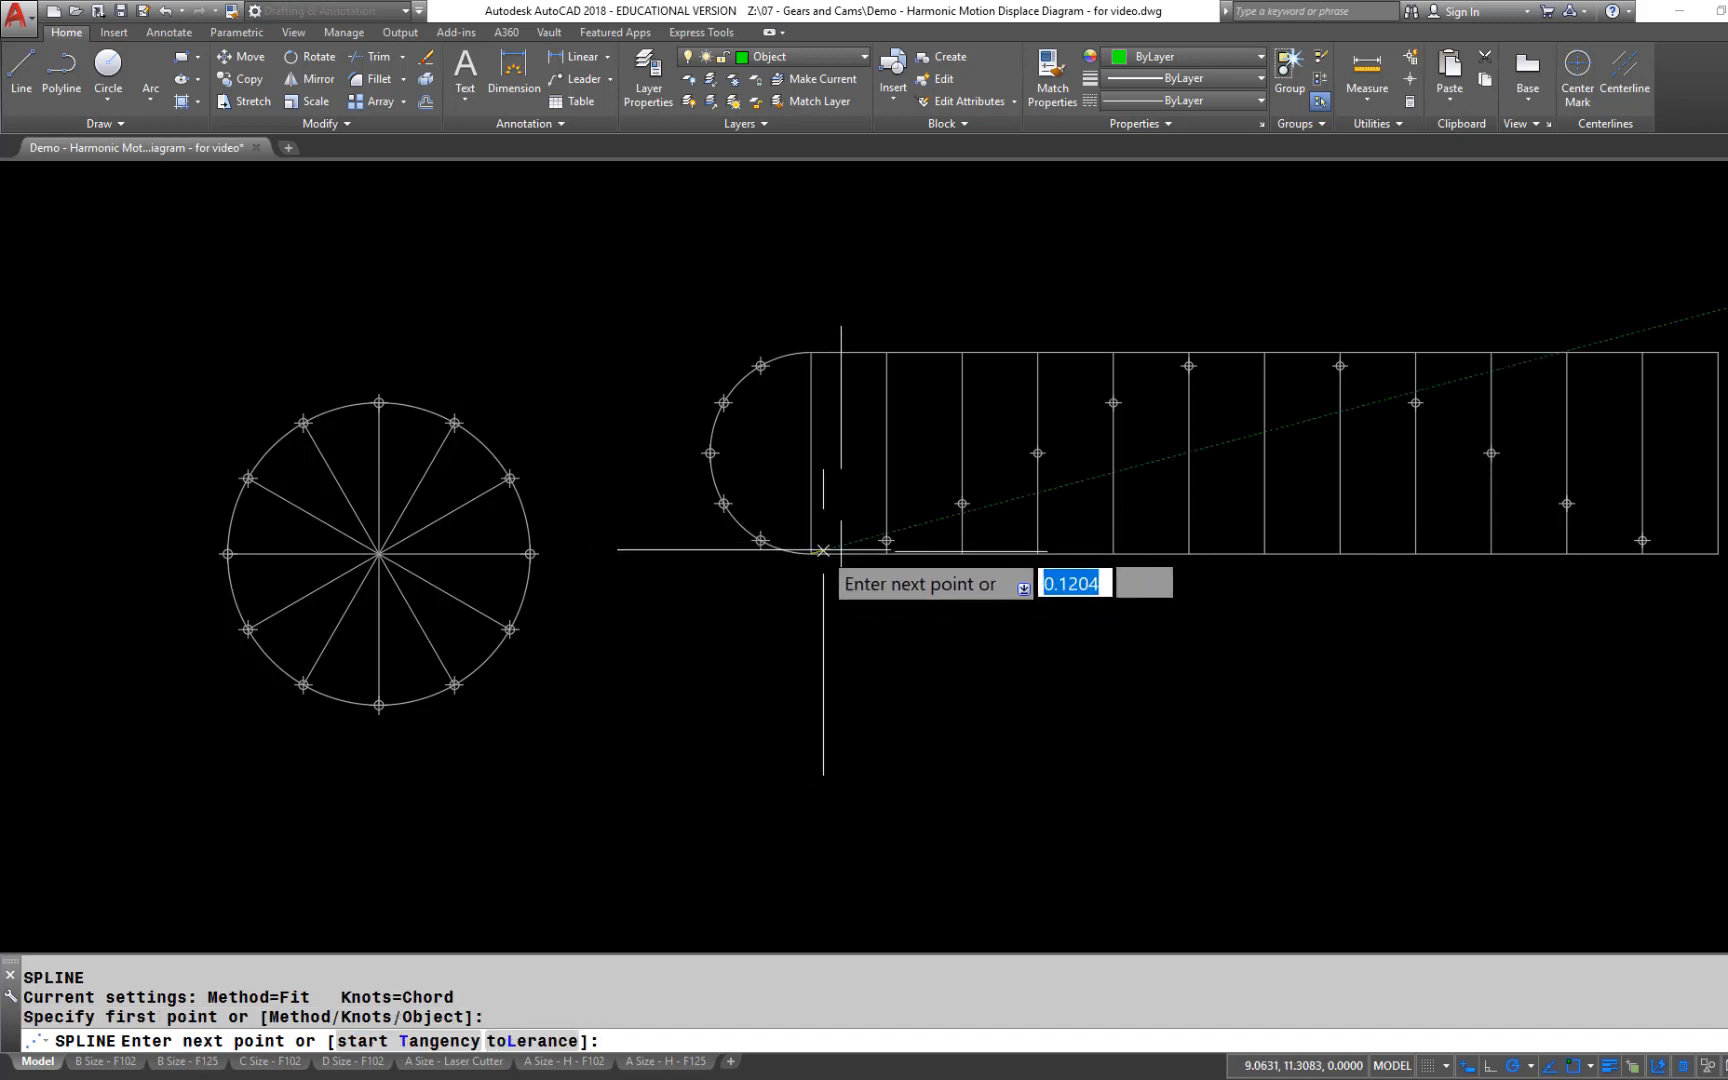
pyautogui.click(886, 540)
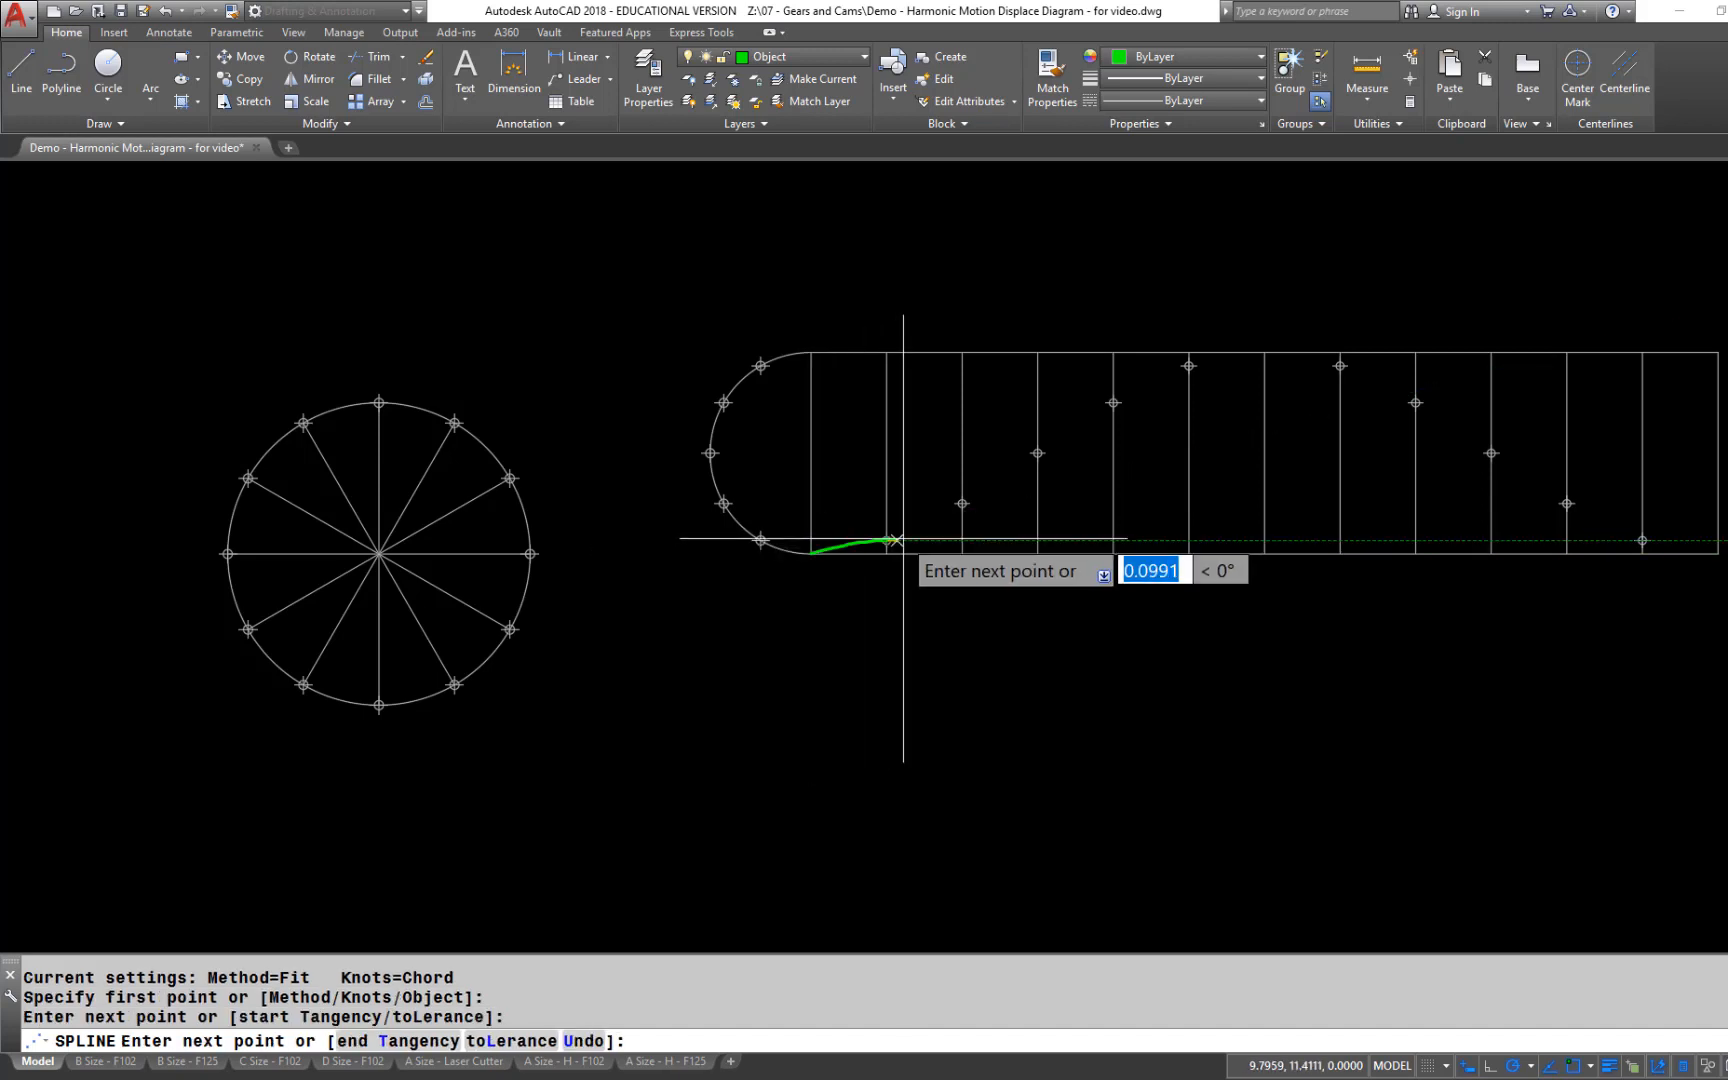
pyautogui.click(962, 503)
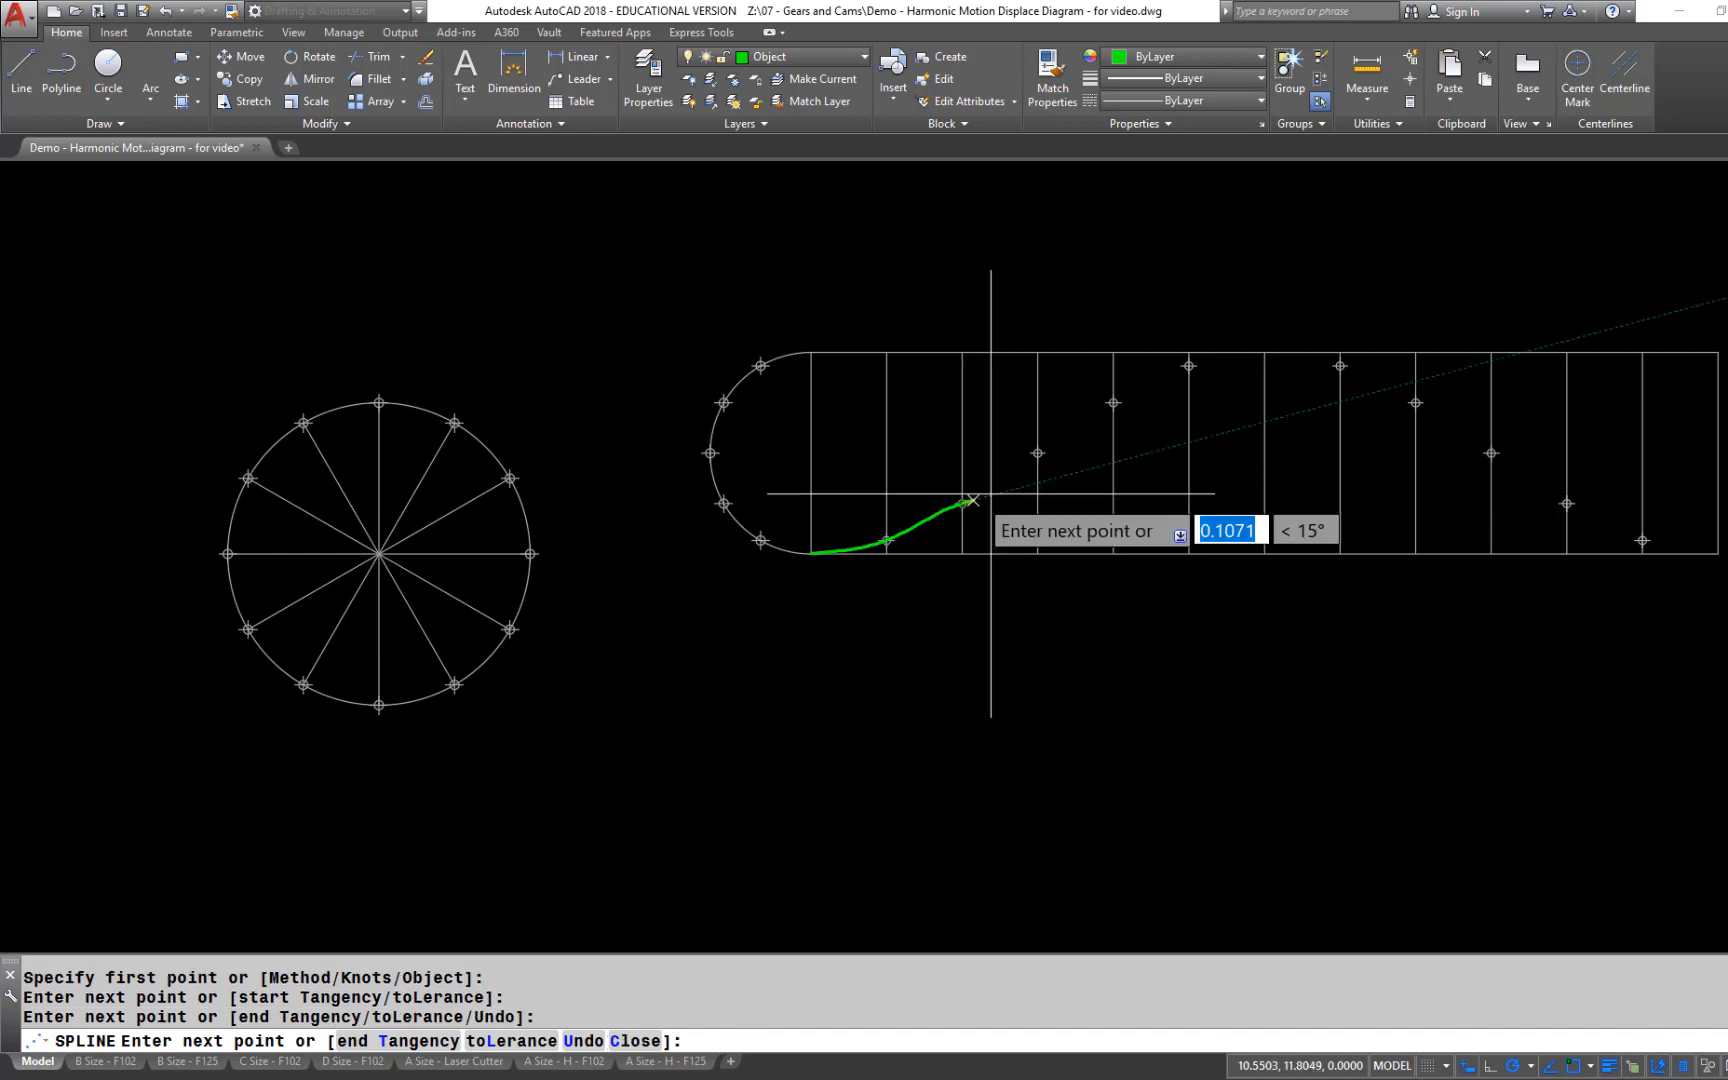
pyautogui.click(1038, 453)
pyautogui.click(1038, 453)
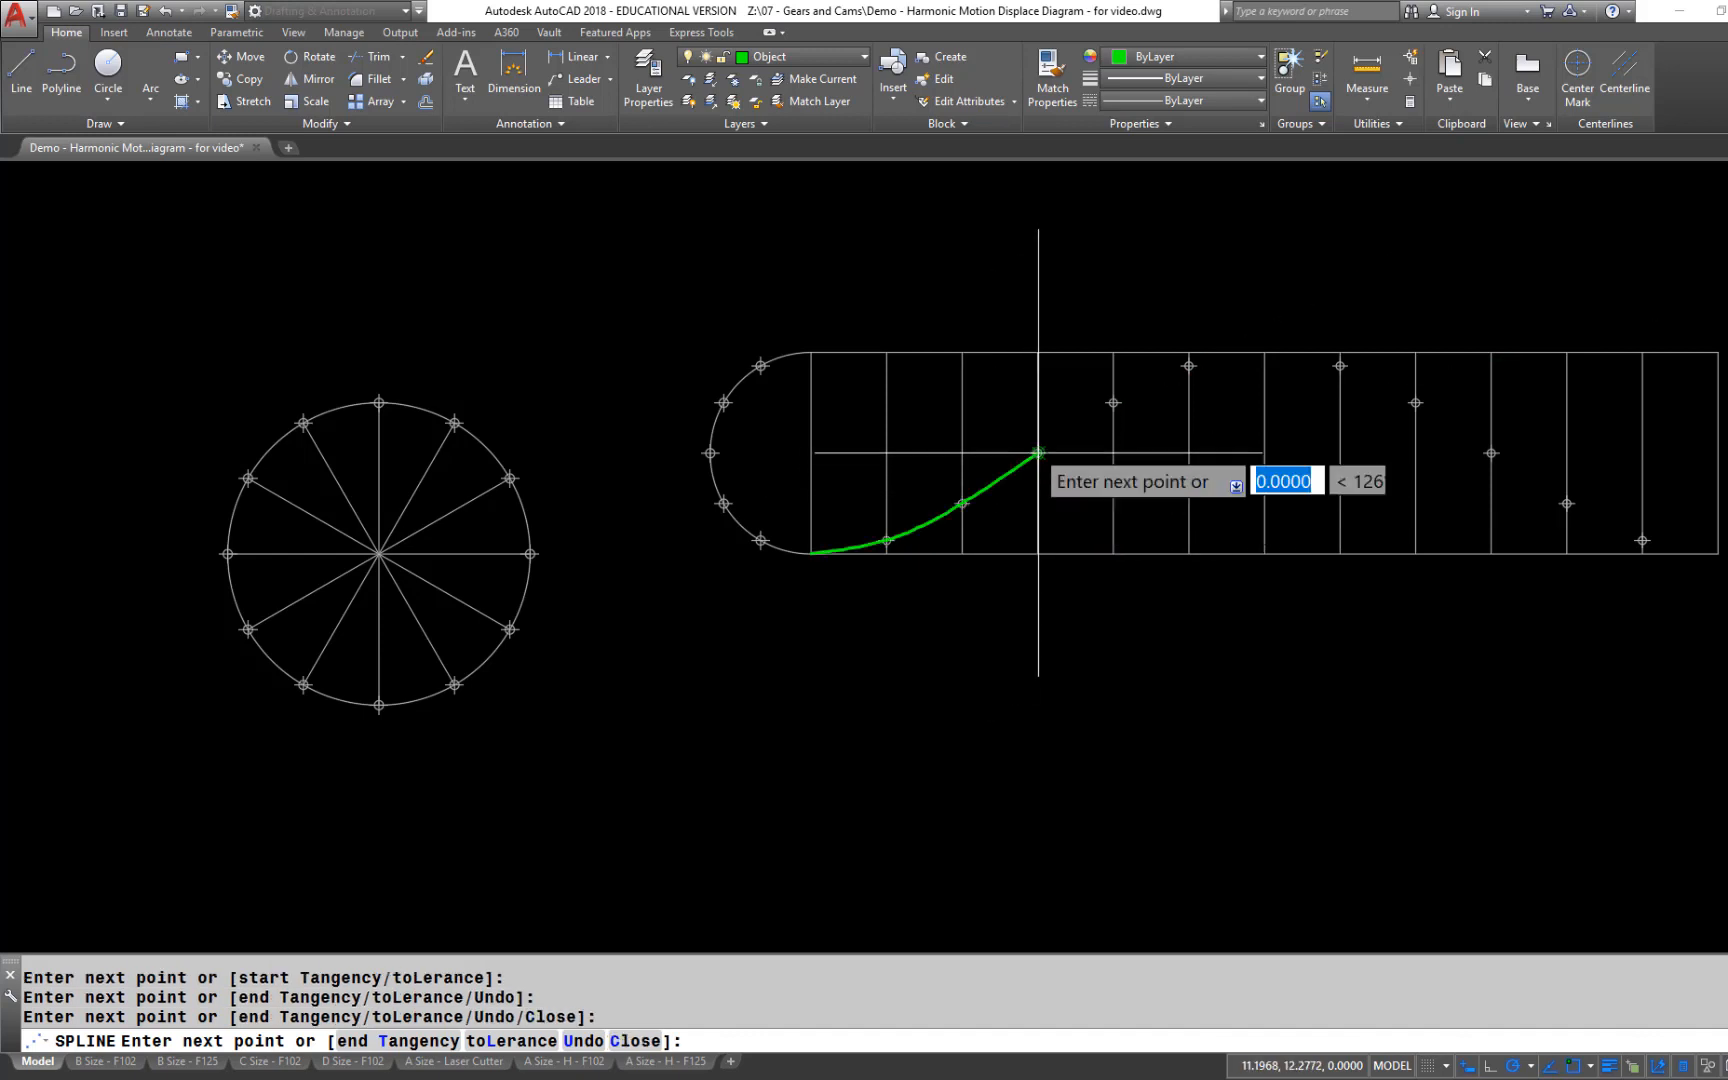
pyautogui.click(1113, 403)
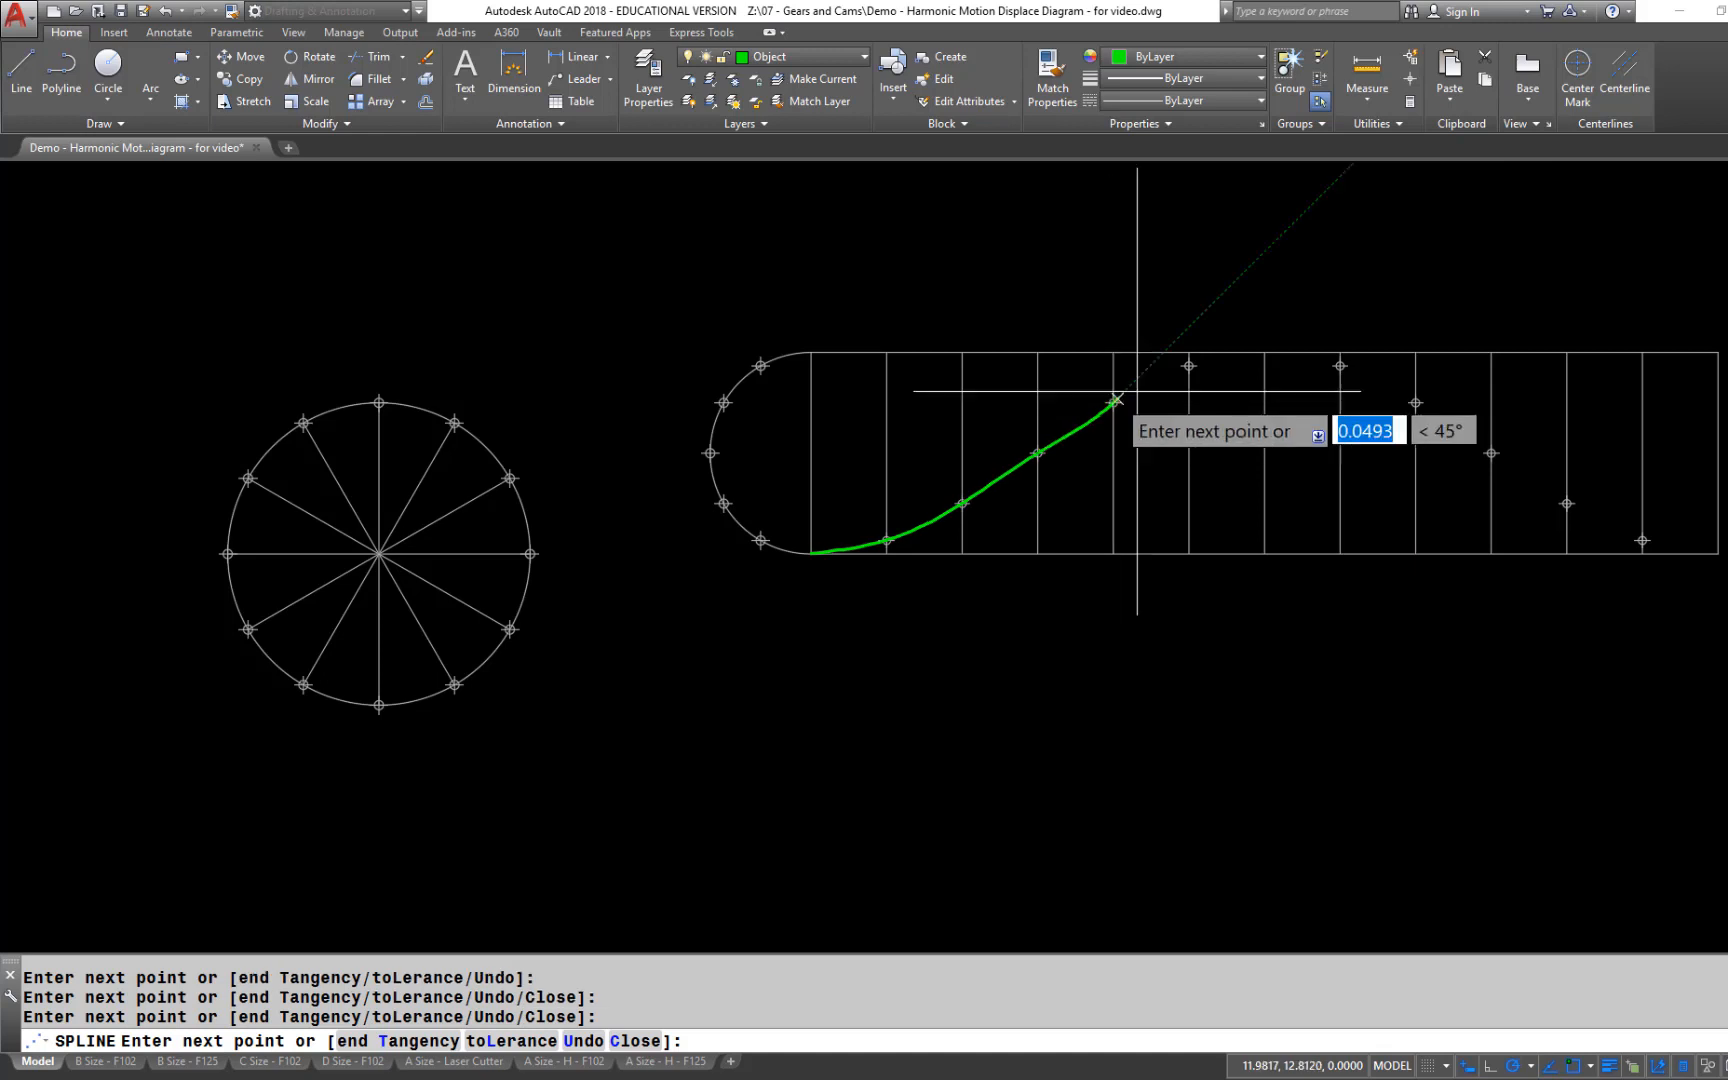
pyautogui.click(1189, 365)
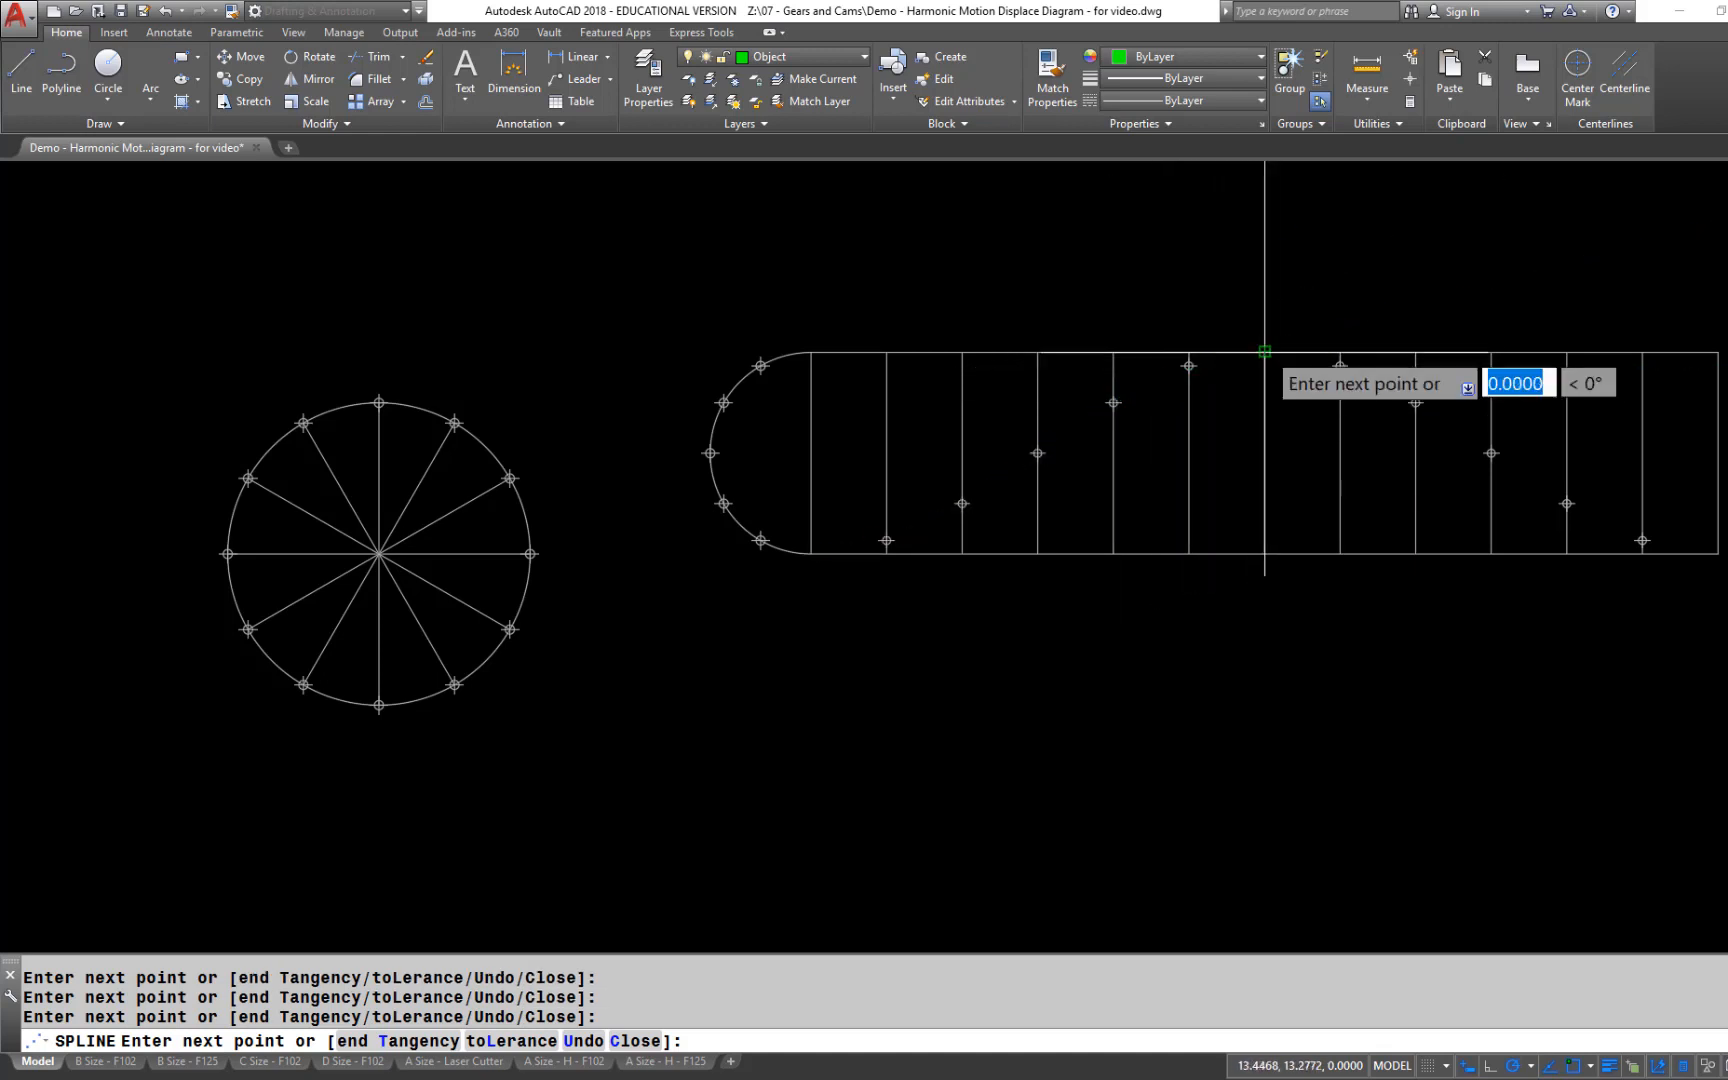
pyautogui.click(1340, 365)
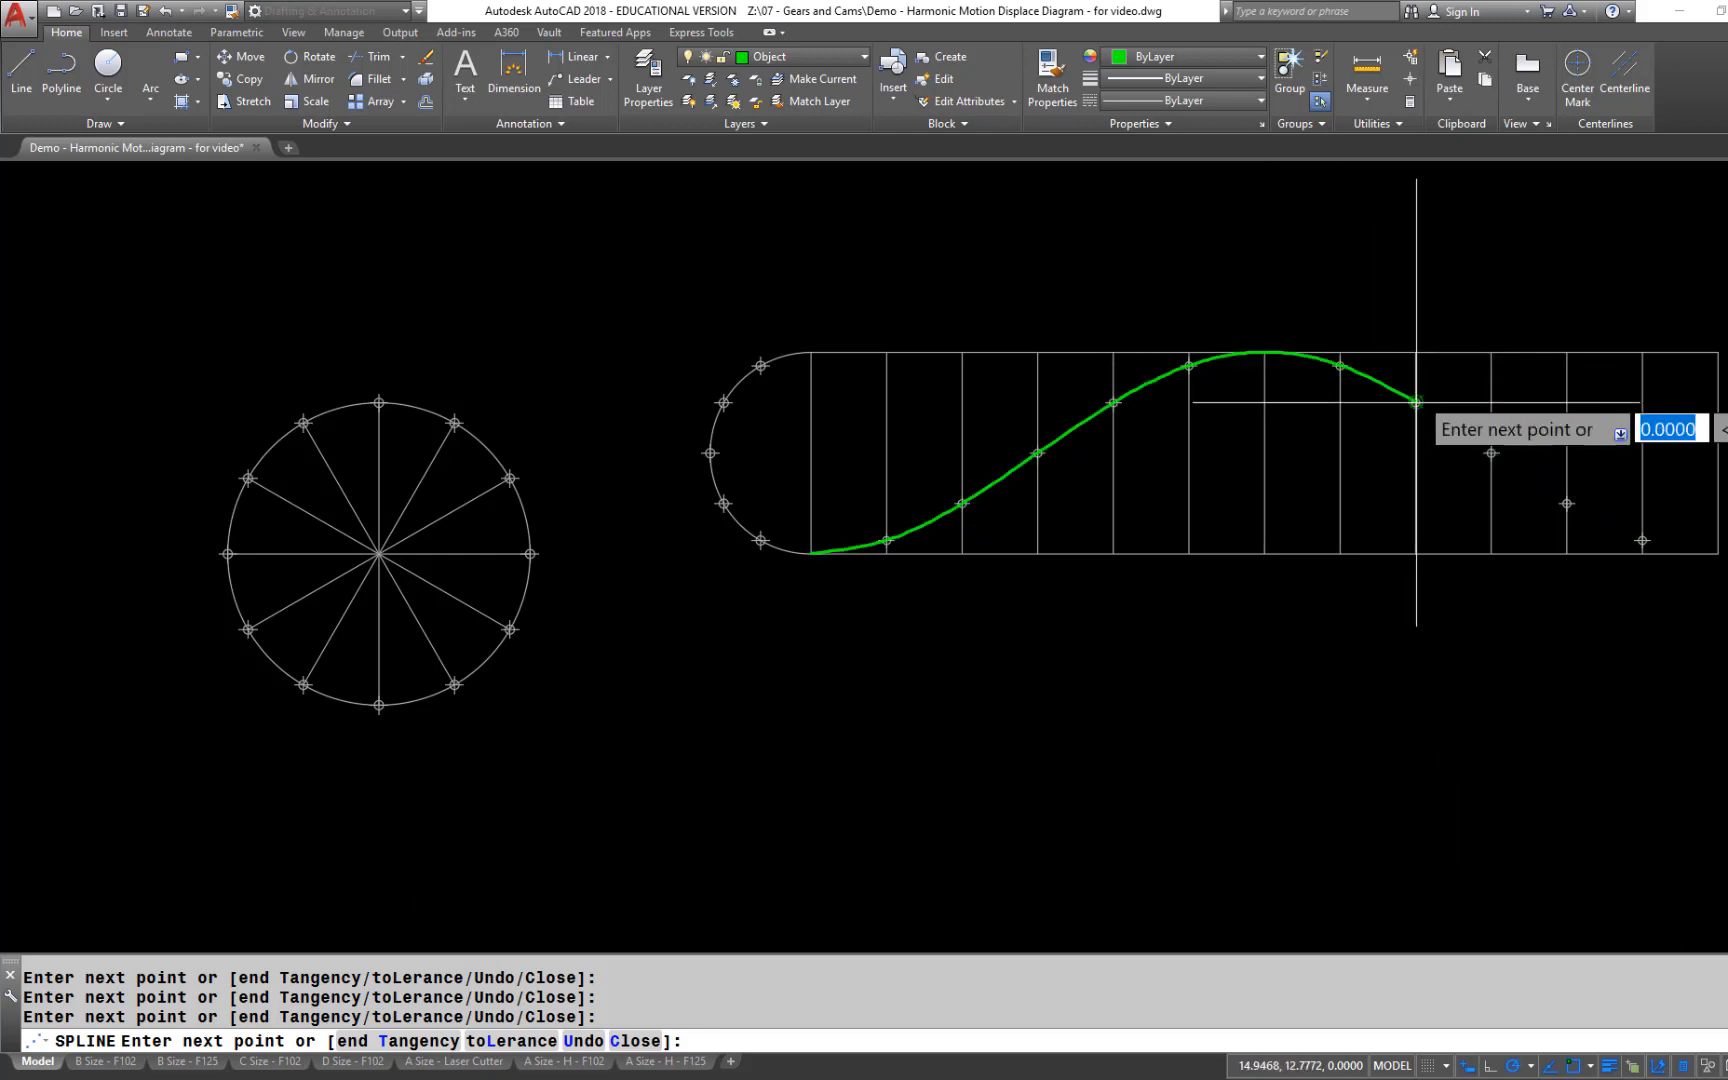
pyautogui.click(1491, 453)
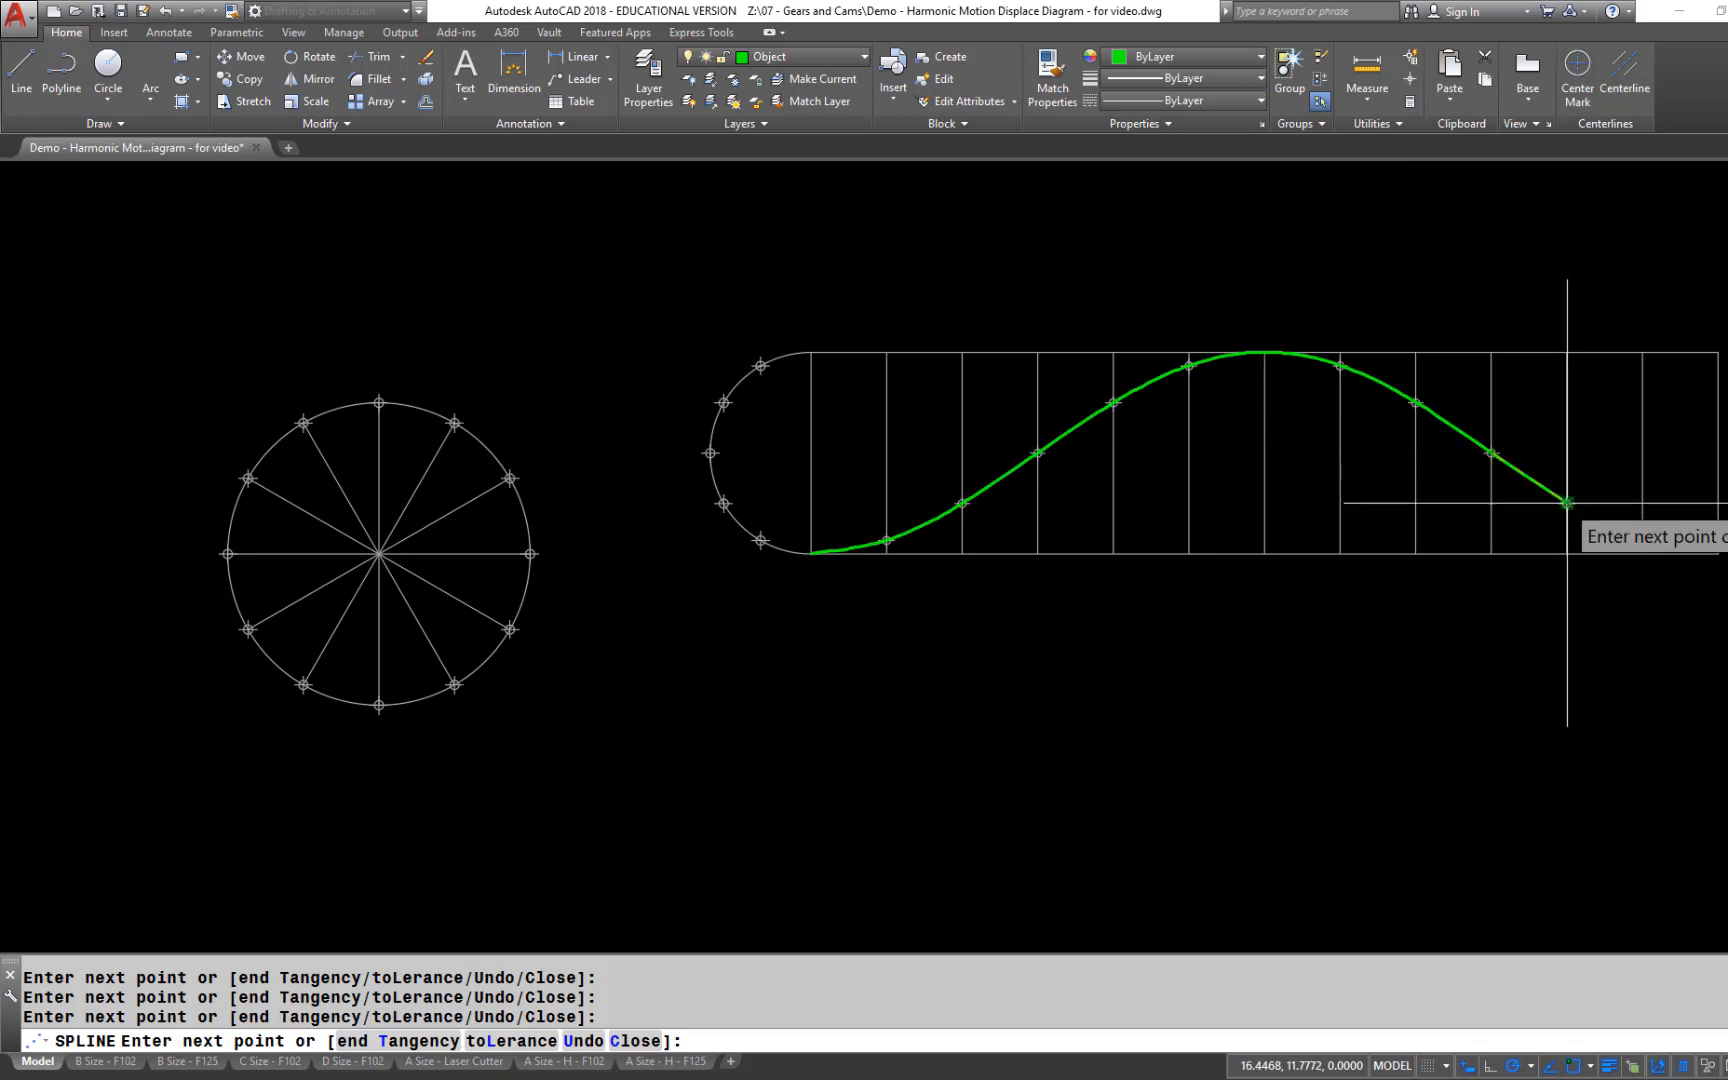
pyautogui.click(1567, 503)
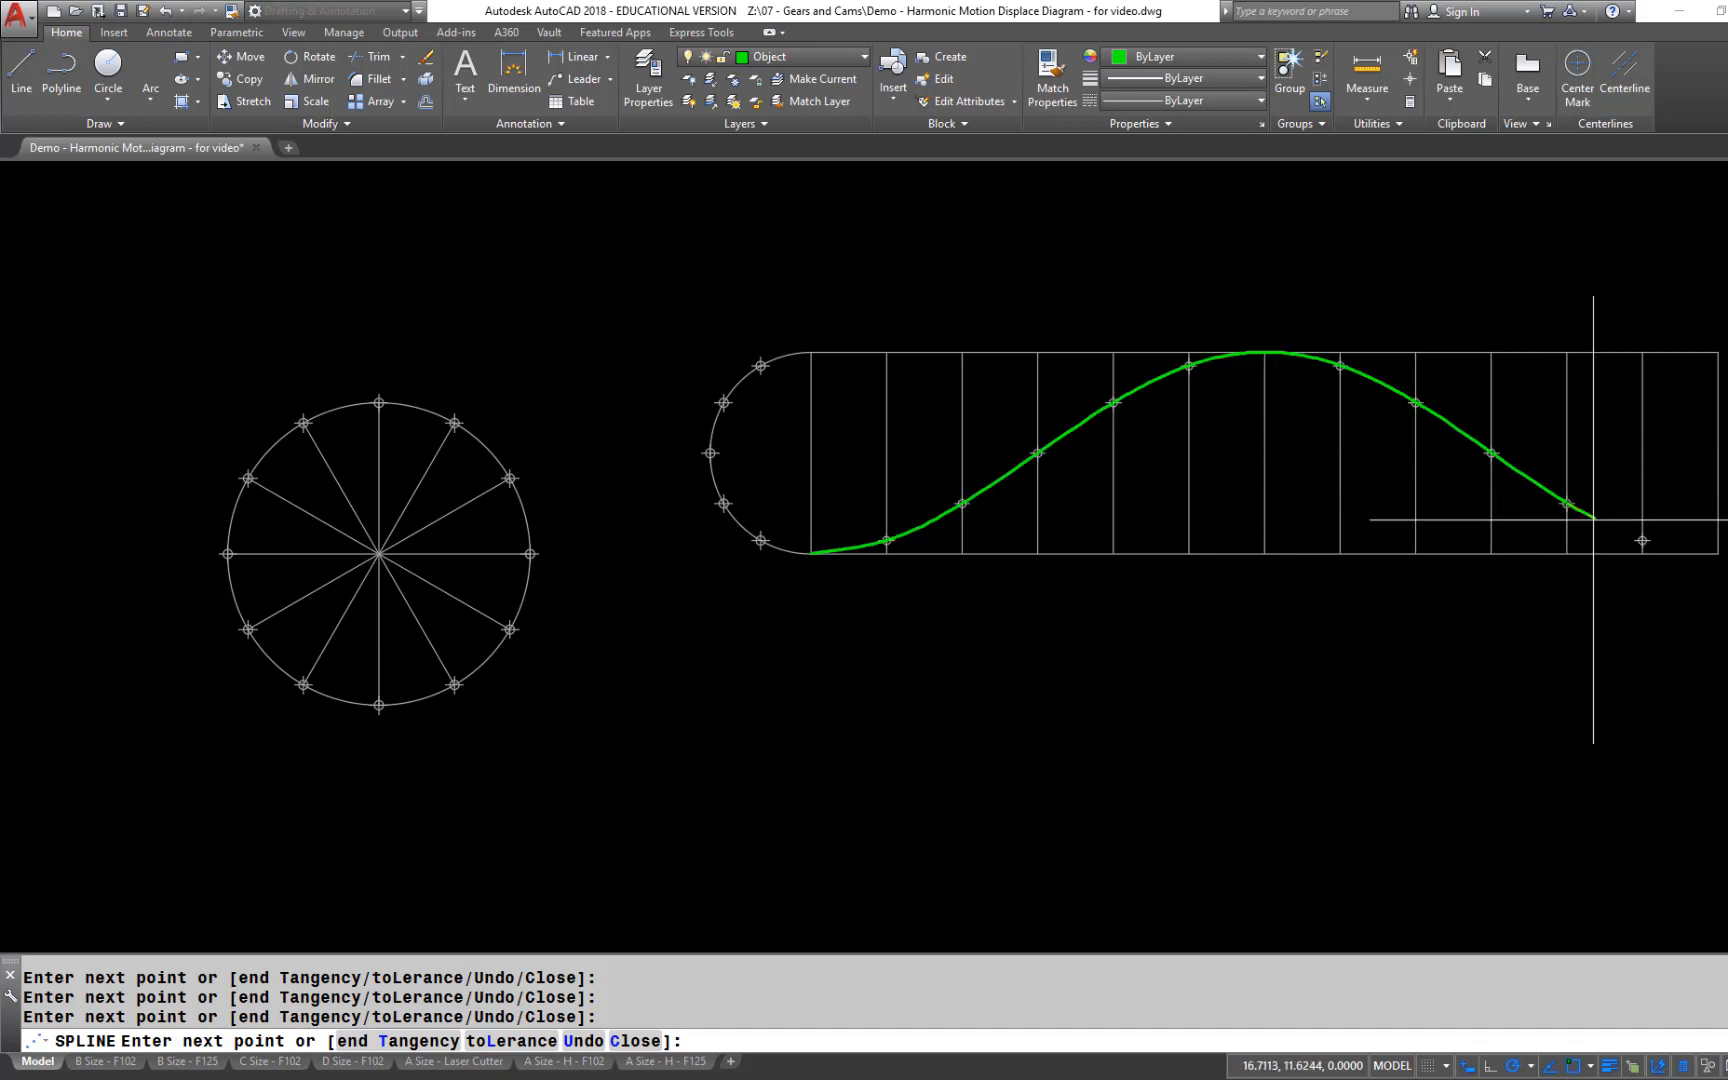
pyautogui.click(1643, 540)
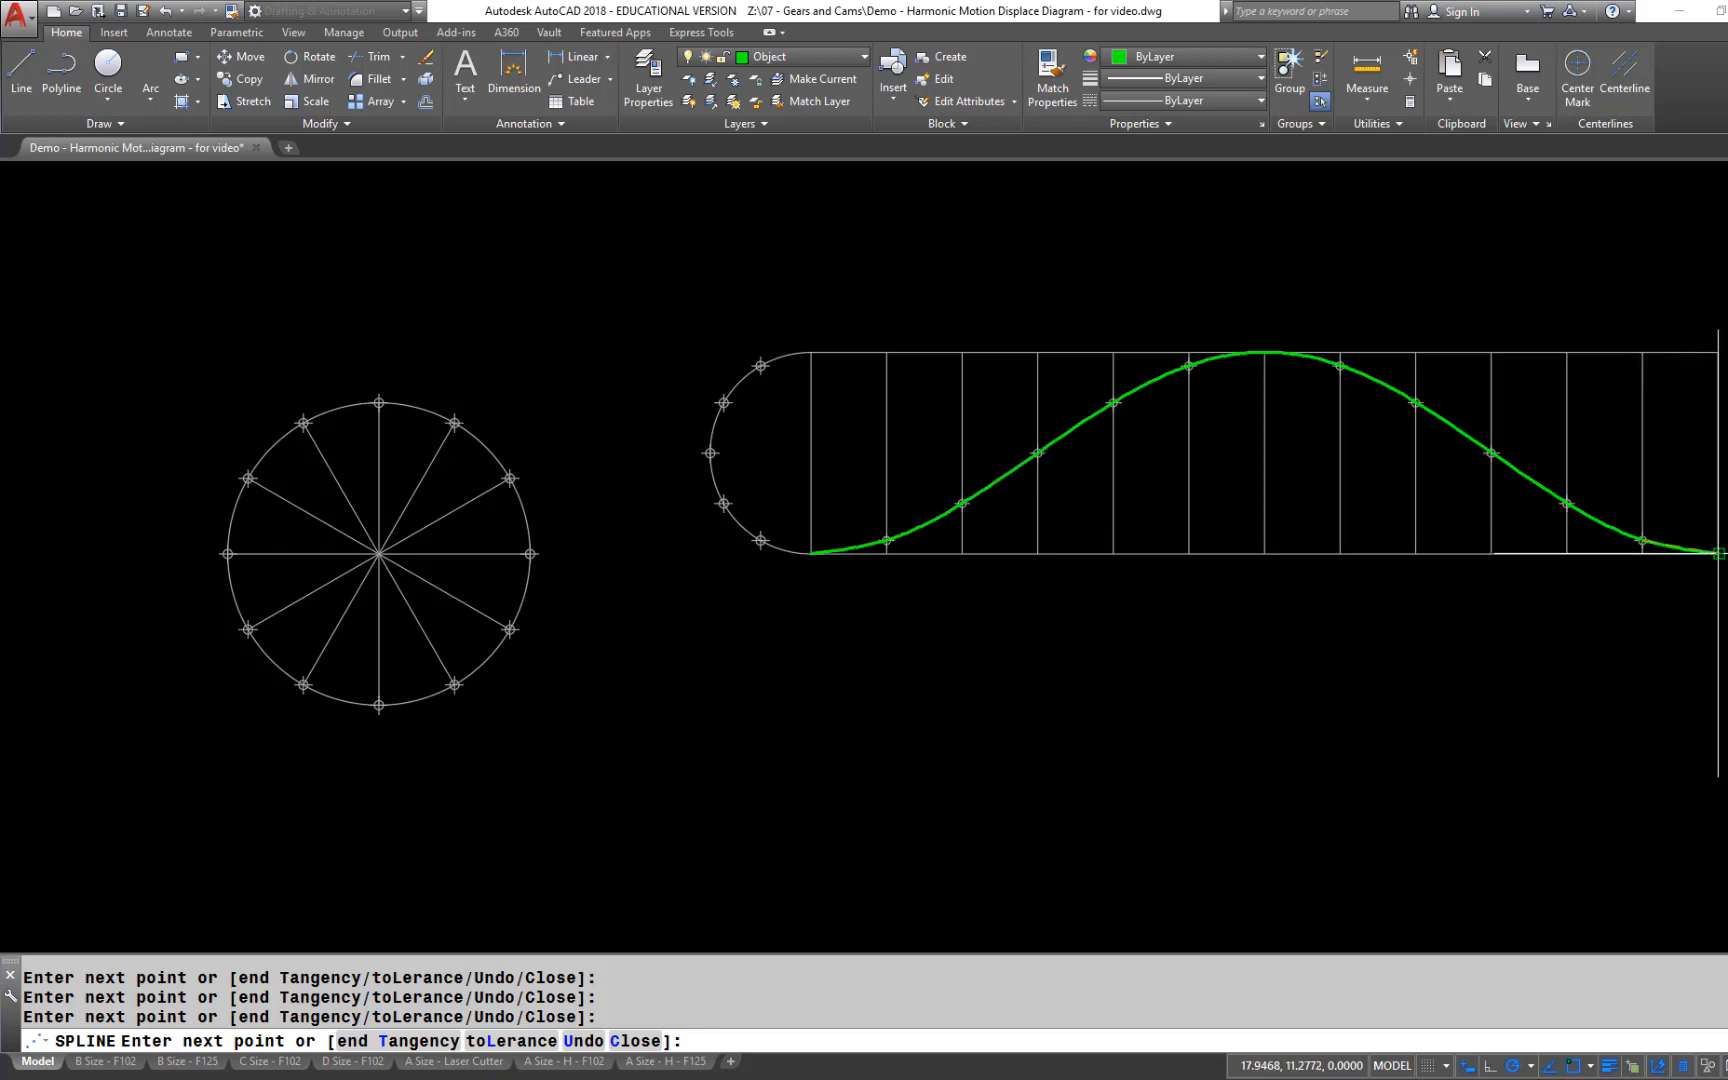
pyautogui.click(1719, 552)
pyautogui.press('Return')
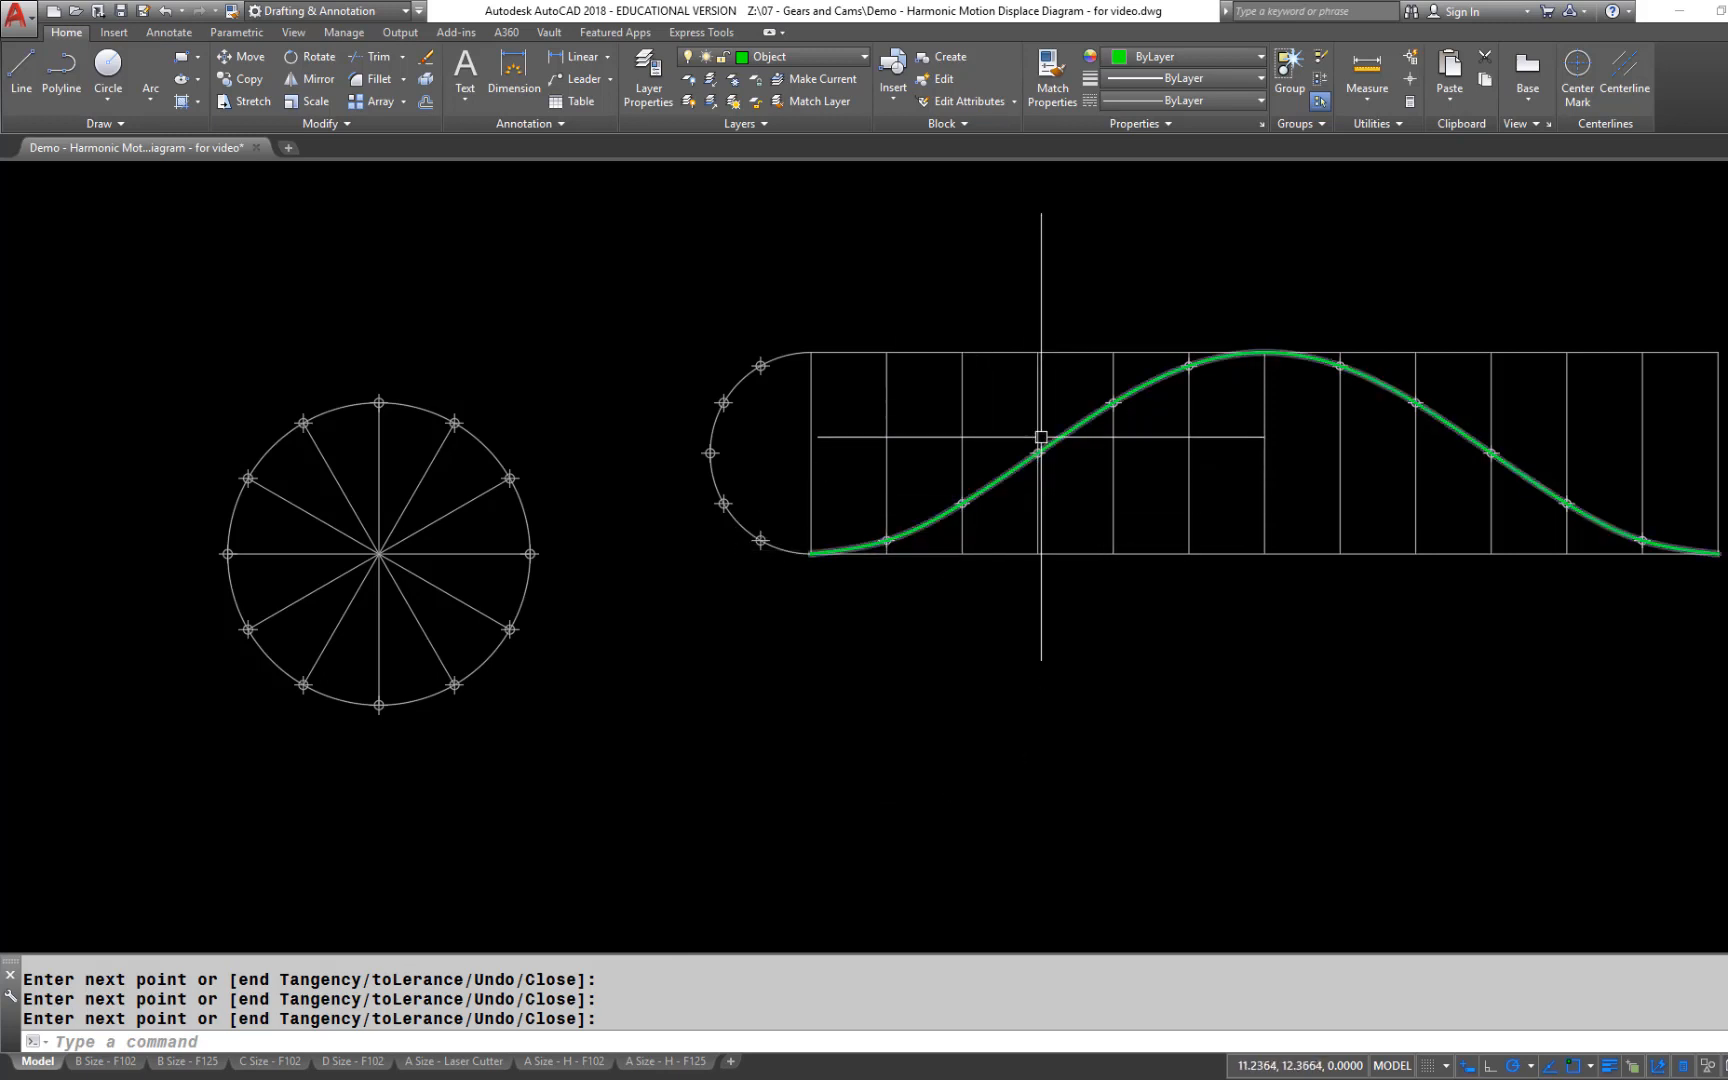
# Offset the divided circle outward by 0.1340, picked as the height from the baseline to the curve point on the first interior division line
pyautogui.moveTo(1042, 453)
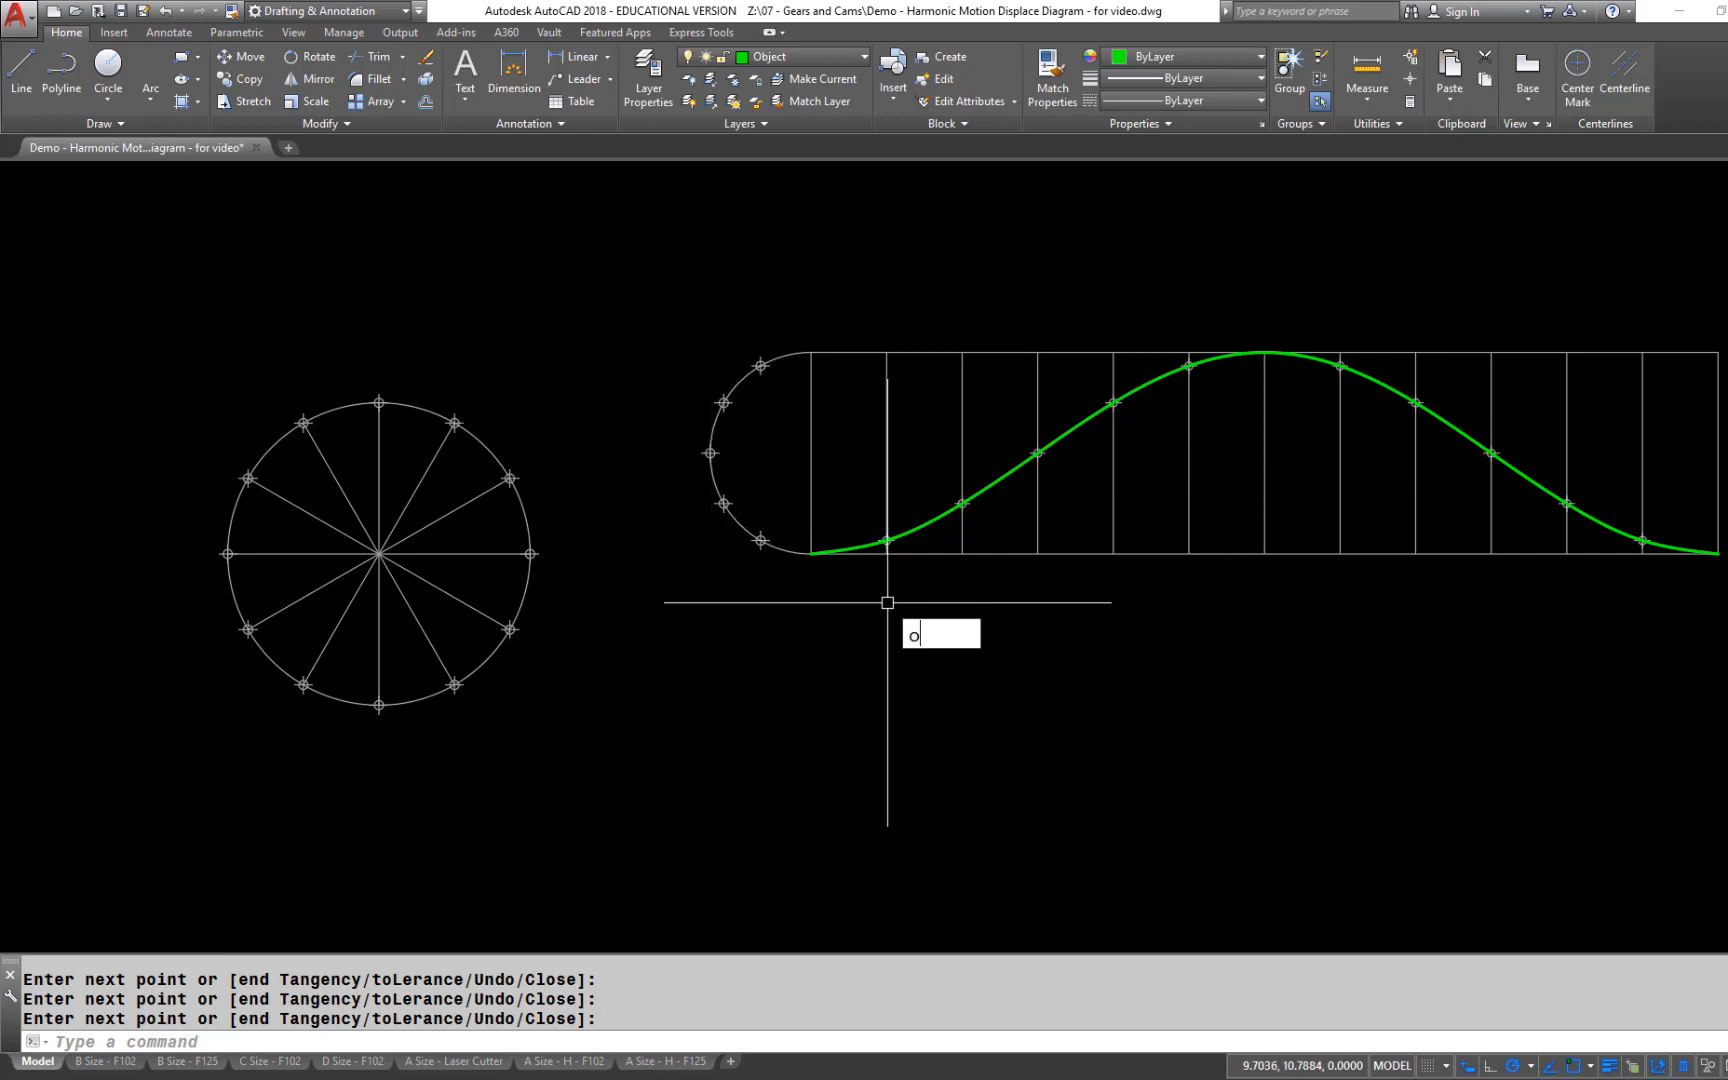
pyautogui.press('Return')
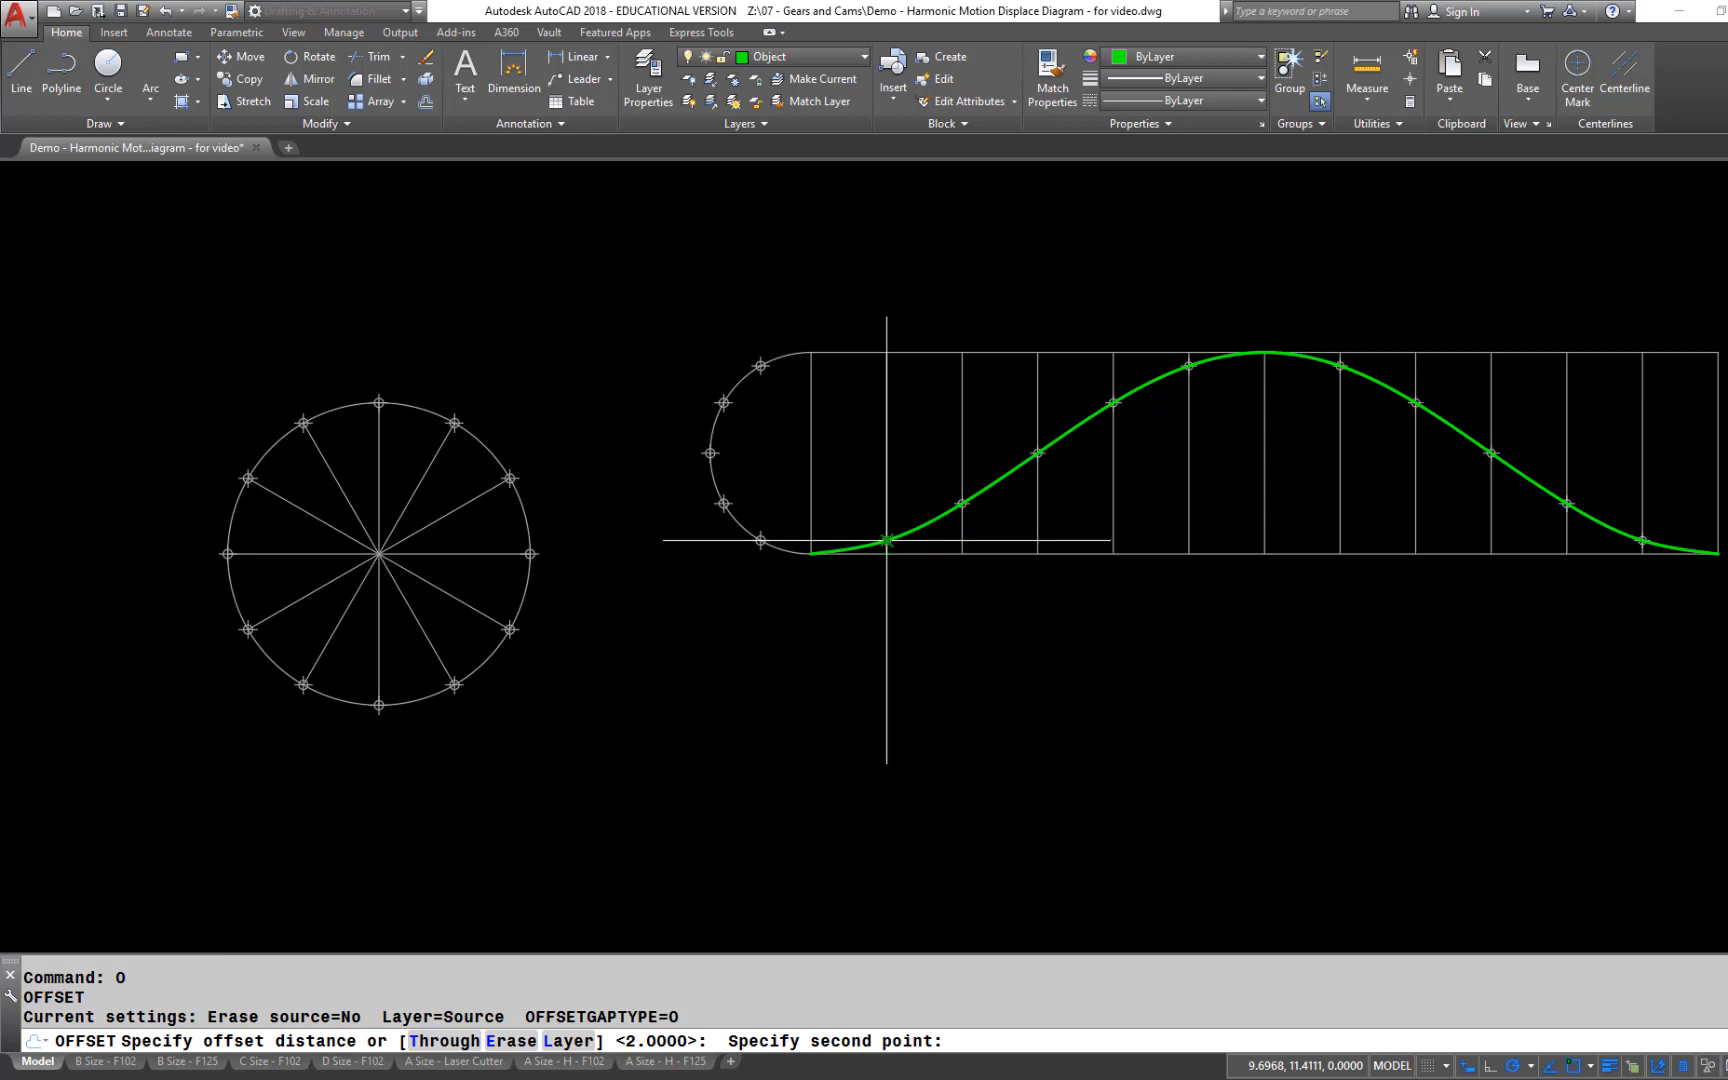
pyautogui.click(889, 540)
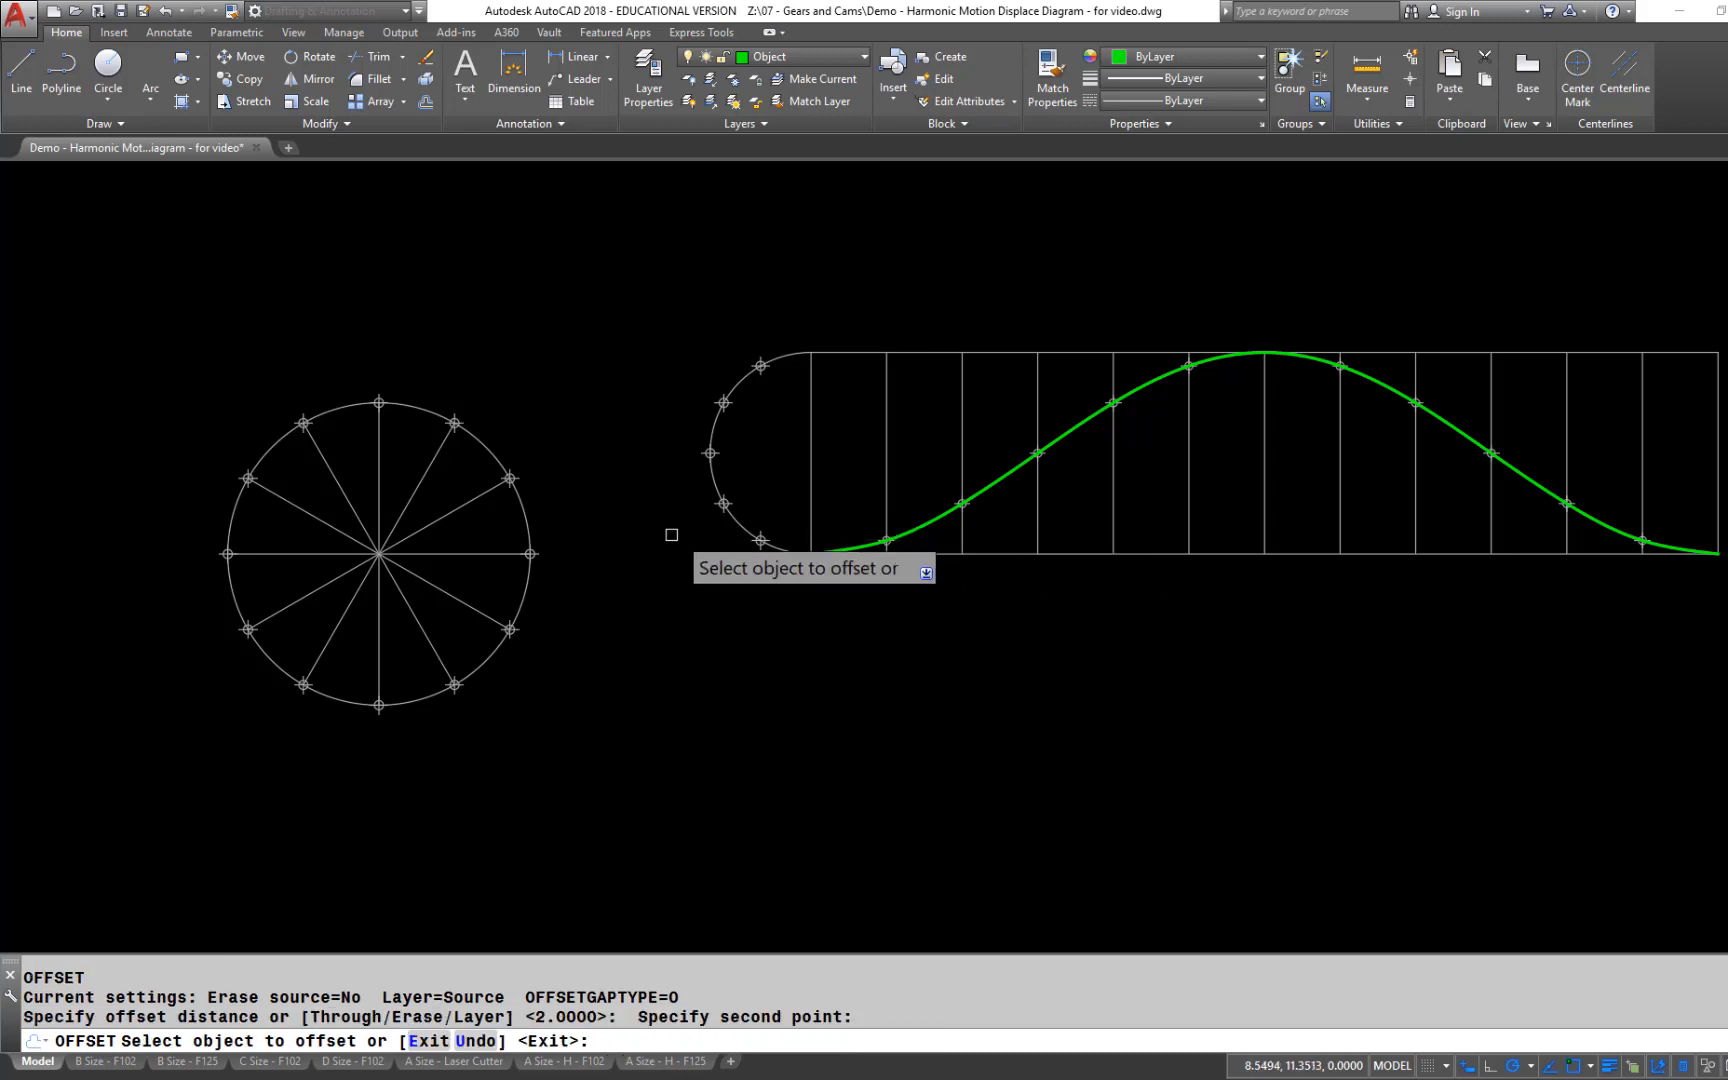
pyautogui.click(531, 527)
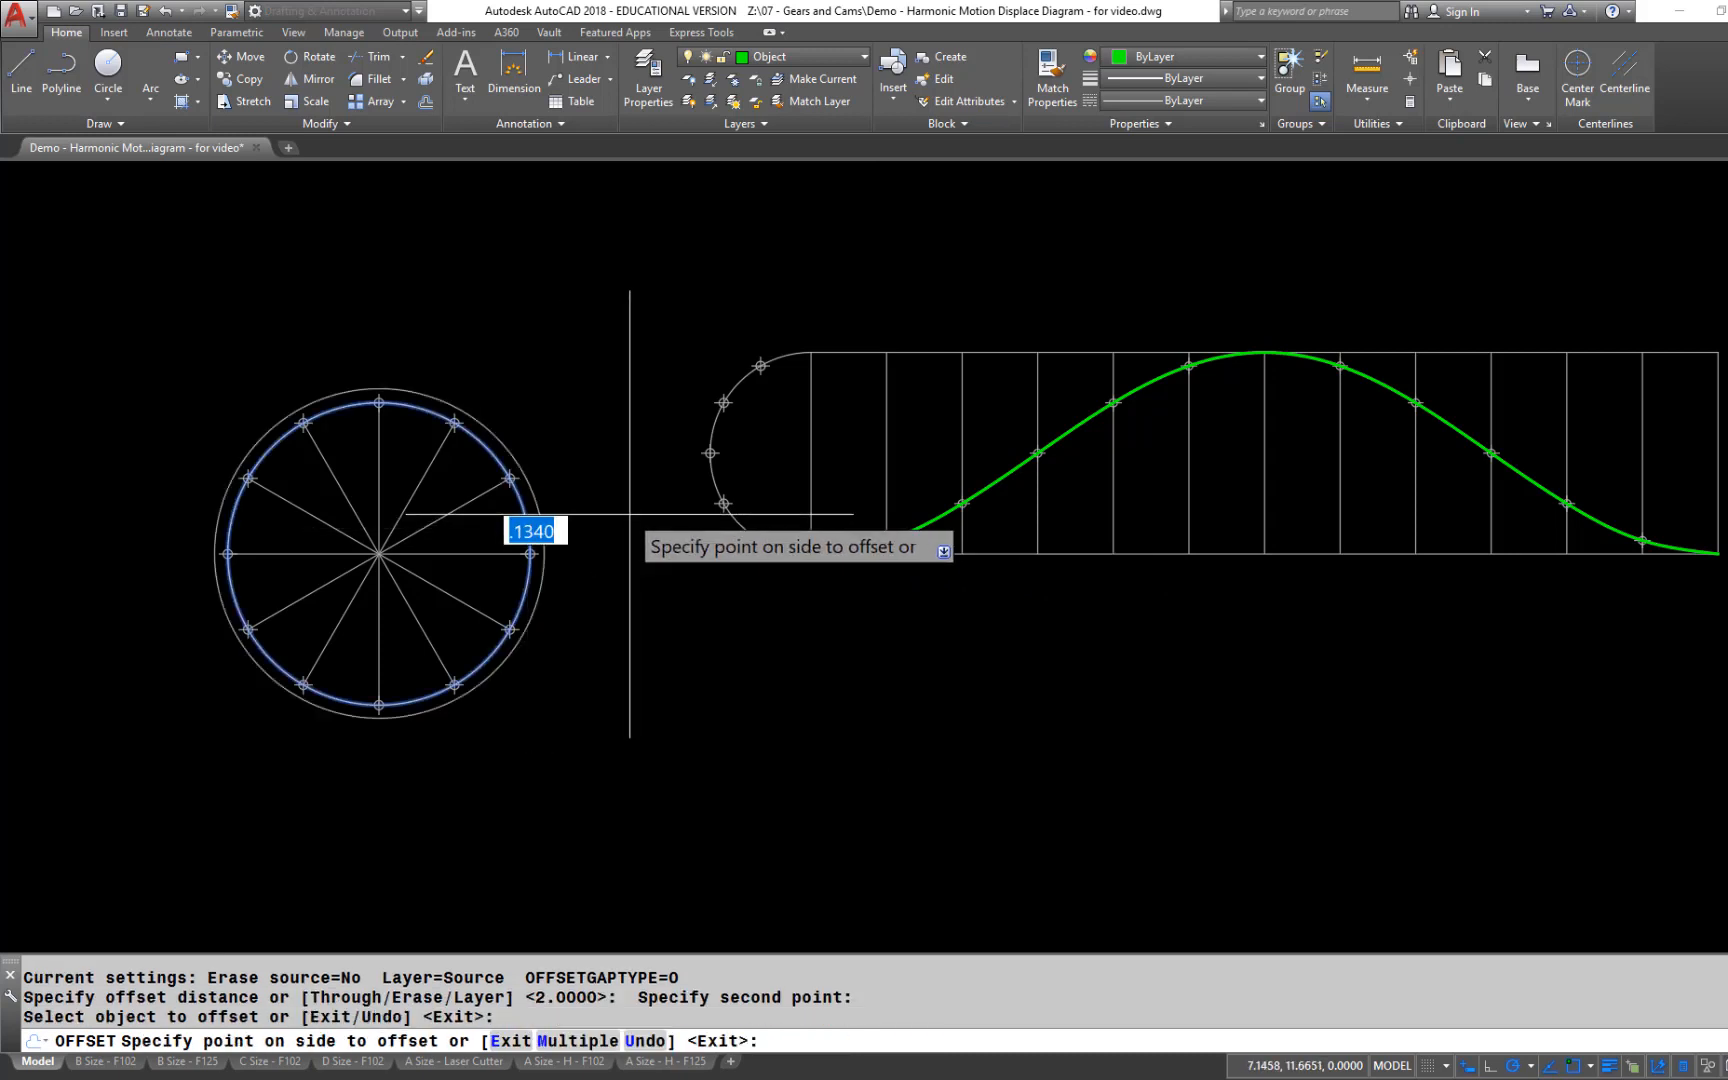
pyautogui.click(630, 515)
pyautogui.press('Return')
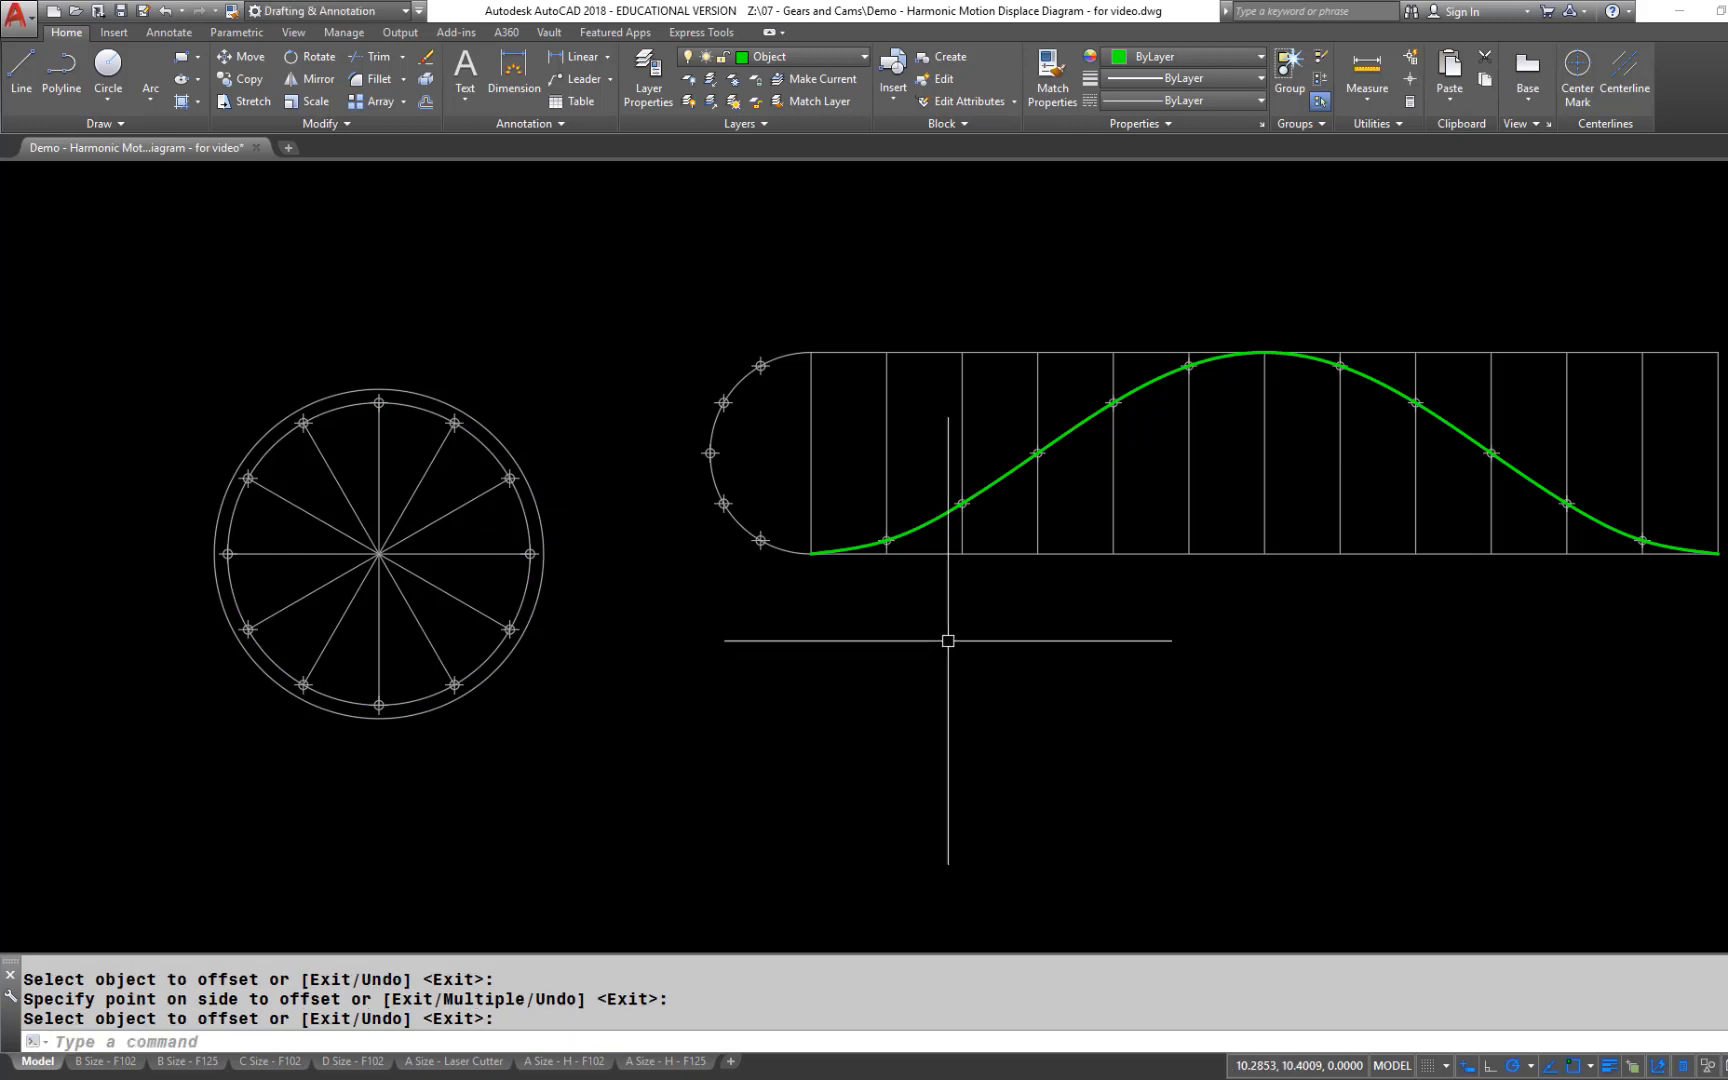
# Offset the divided circle outward by 0.5000, the height from the baseline to the curve point on the second interior division line
pyautogui.press('Return')
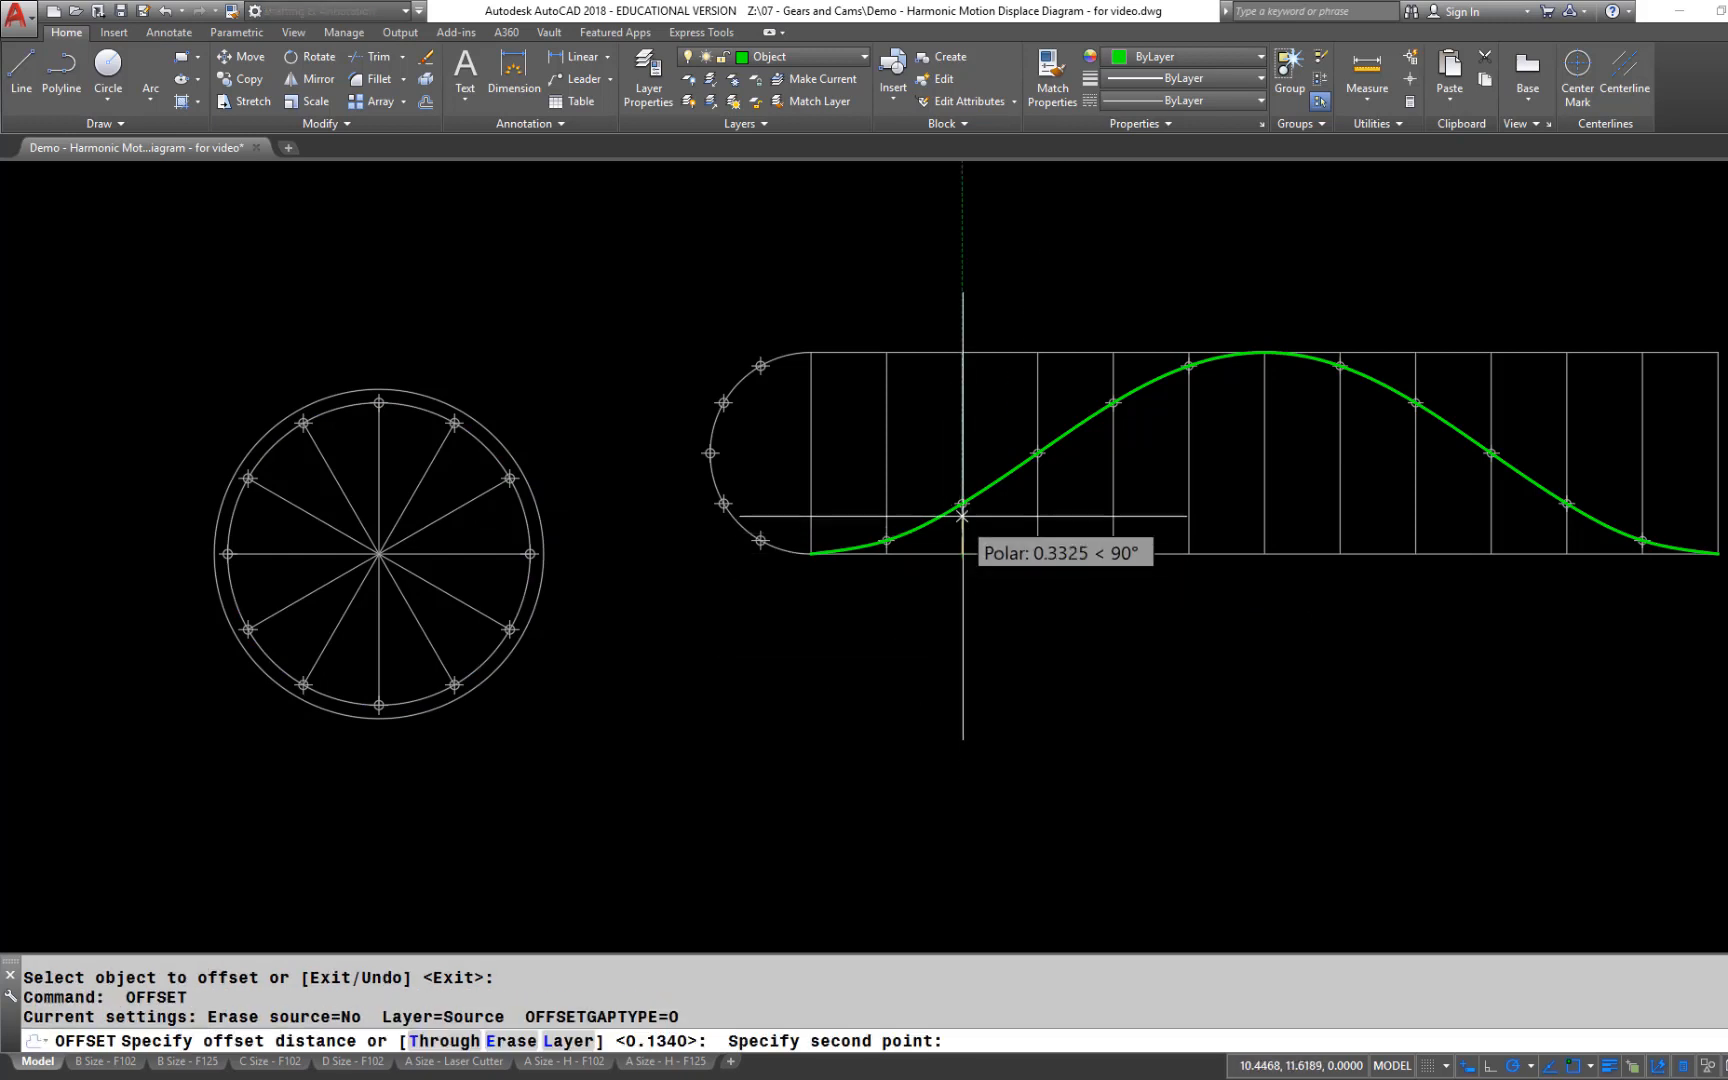
pyautogui.click(963, 507)
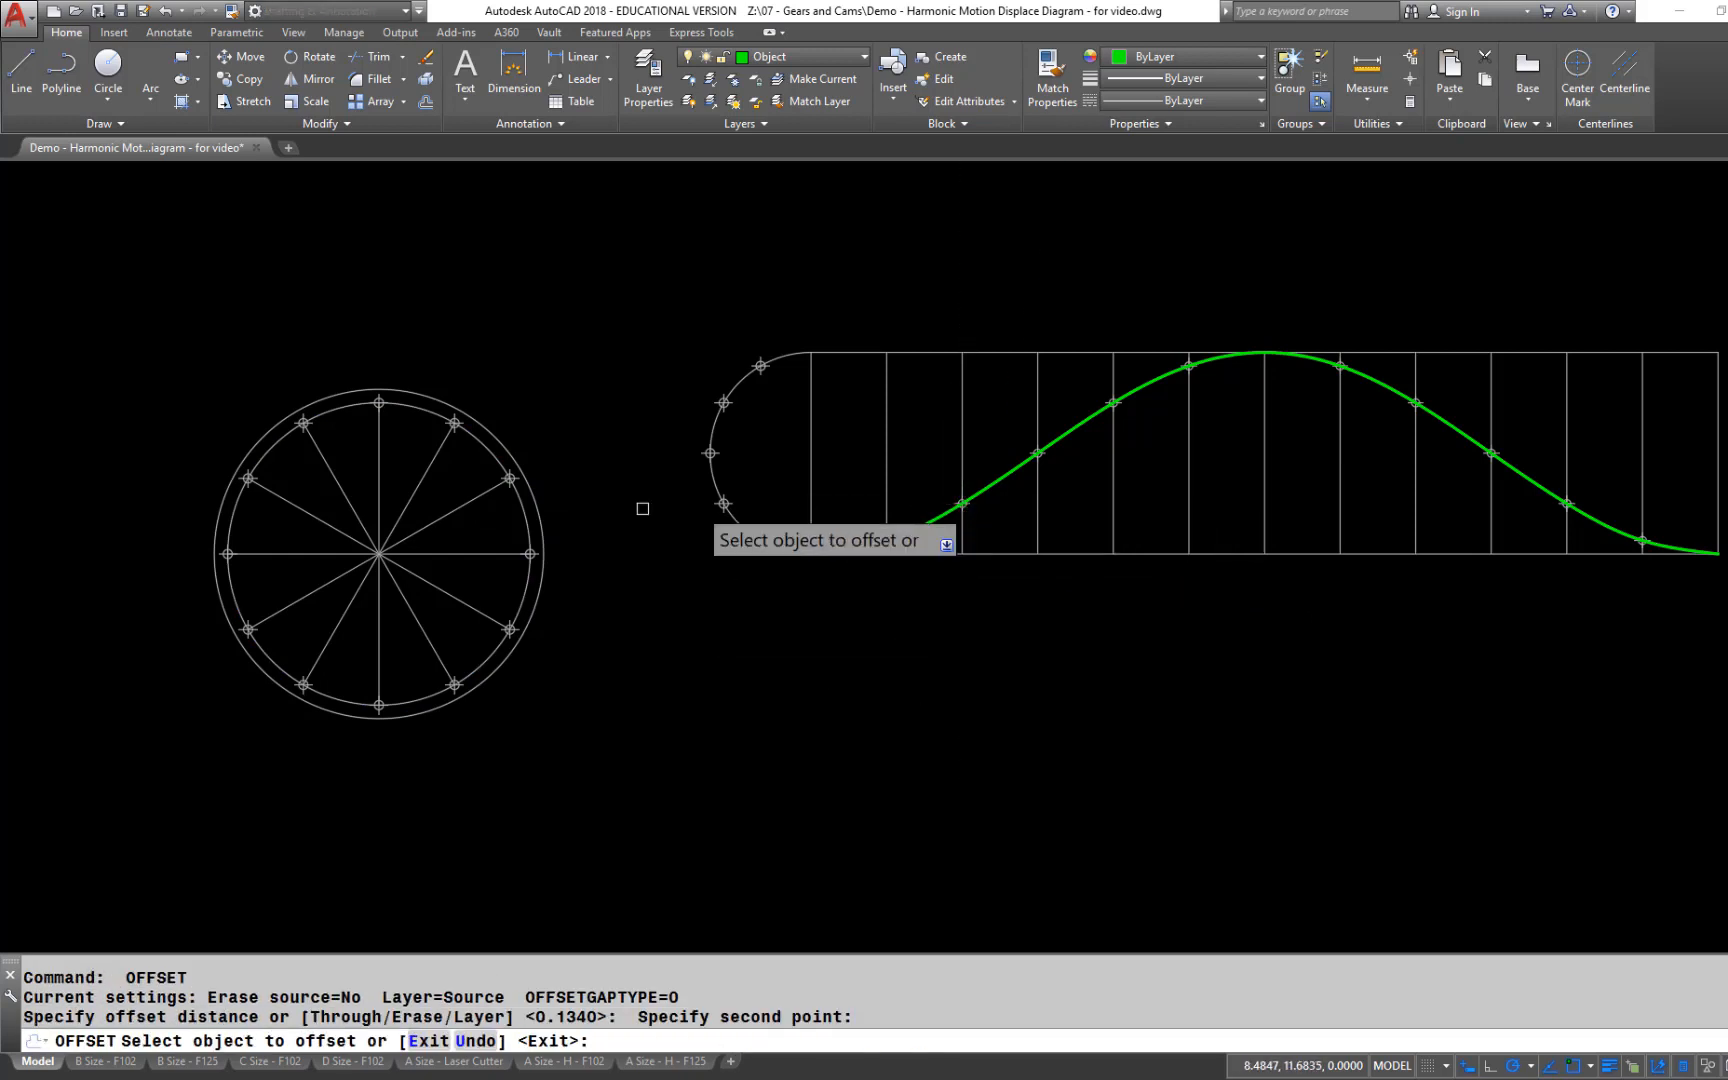
pyautogui.click(524, 521)
pyautogui.click(545, 512)
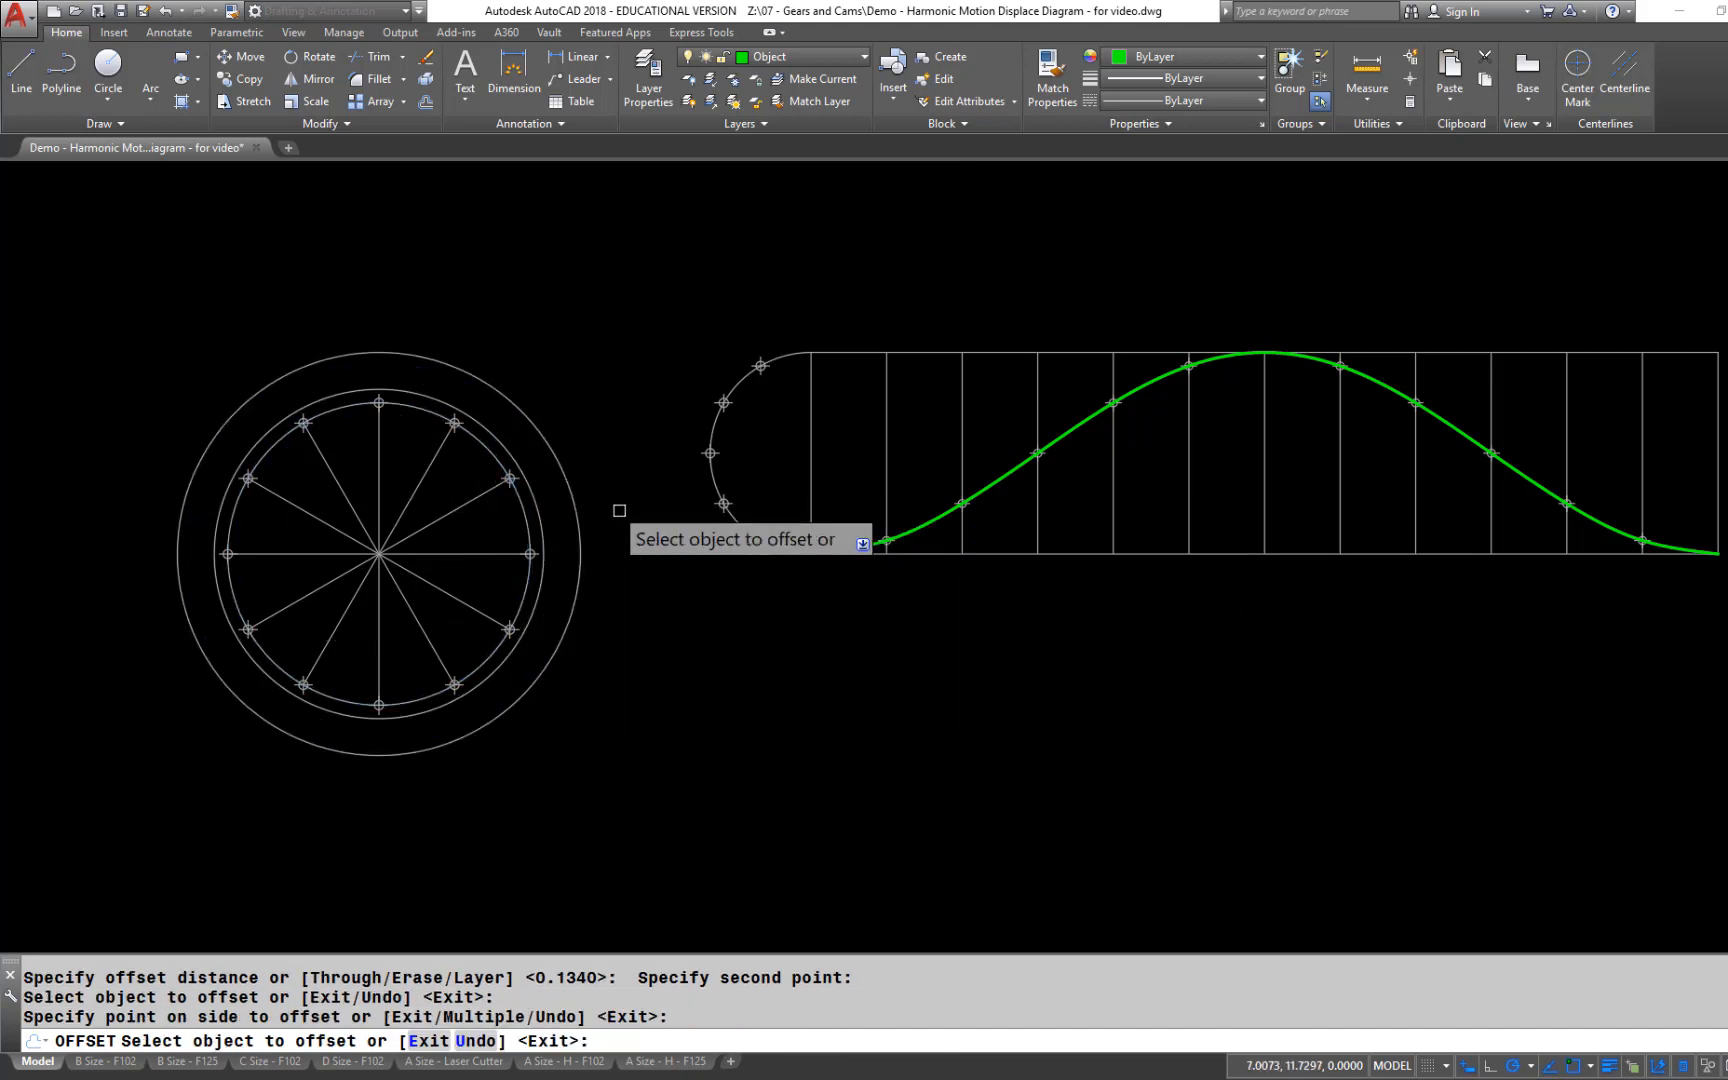
pyautogui.press('Escape')
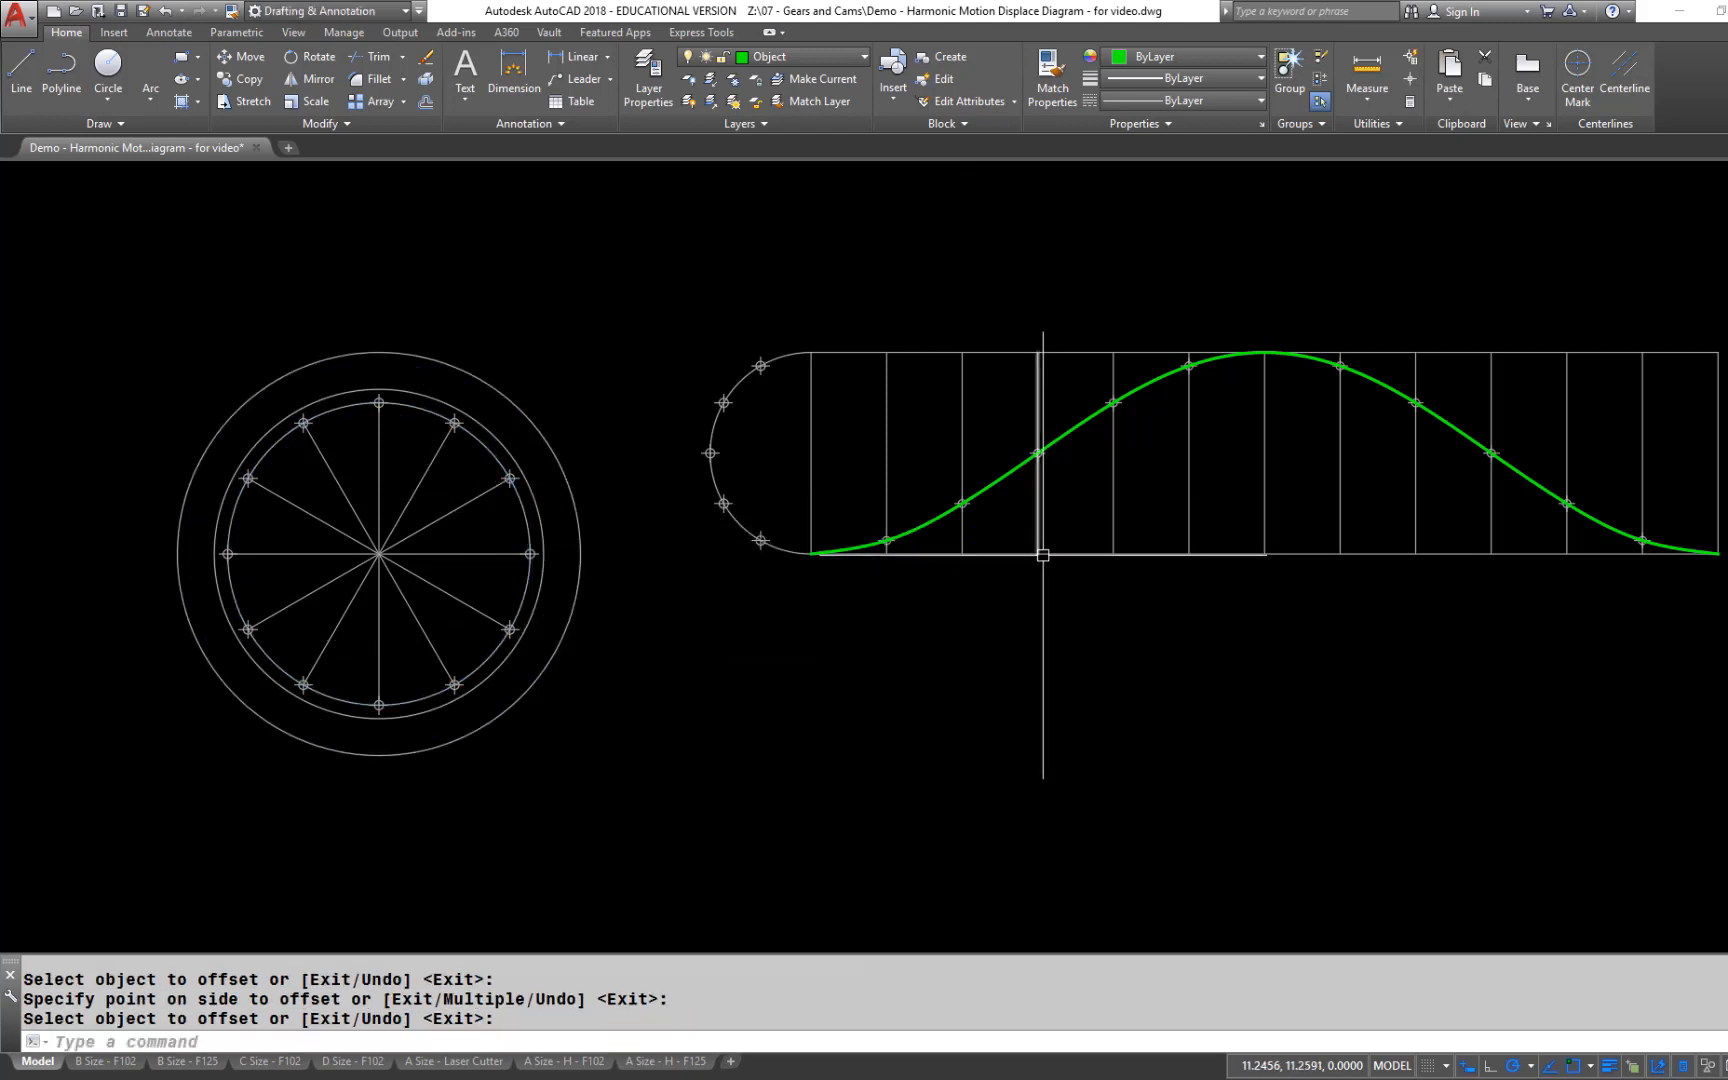
# Offset the divided circle outward by 1.0000, the height from the baseline to the curve point on the third interior division line
pyautogui.press('Return')
pyautogui.click(1038, 553)
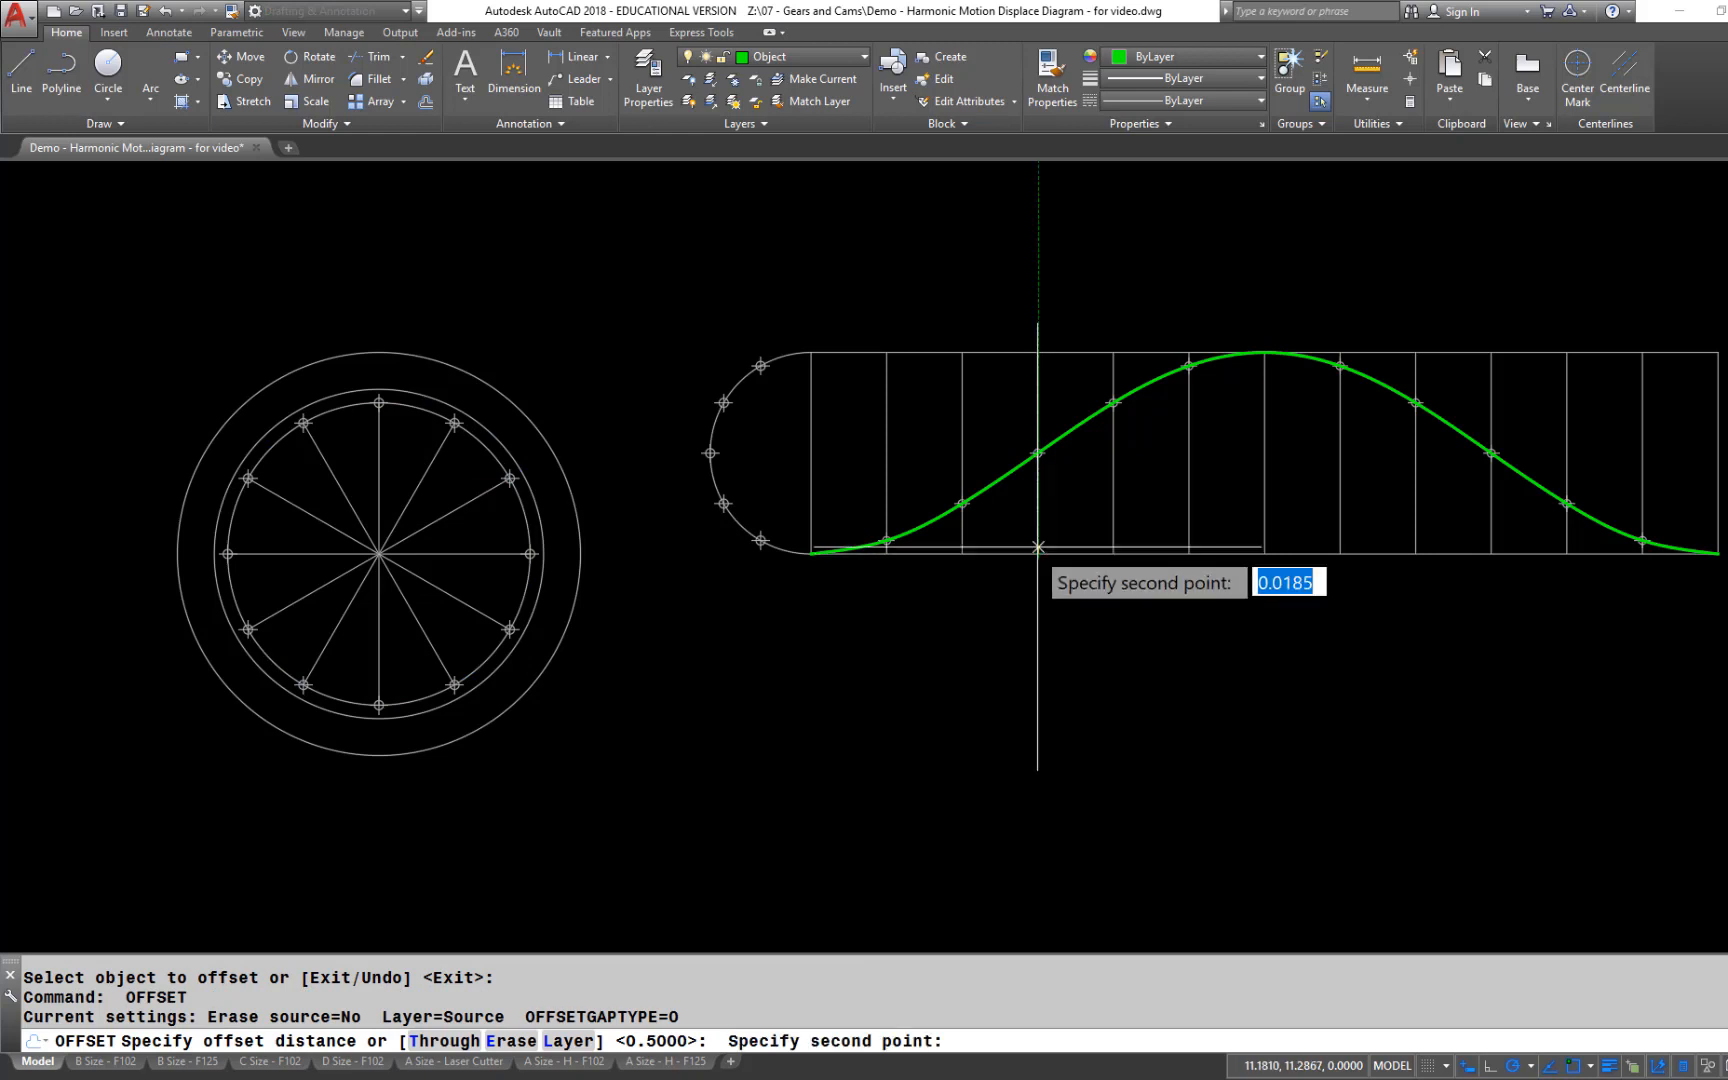
pyautogui.click(1038, 453)
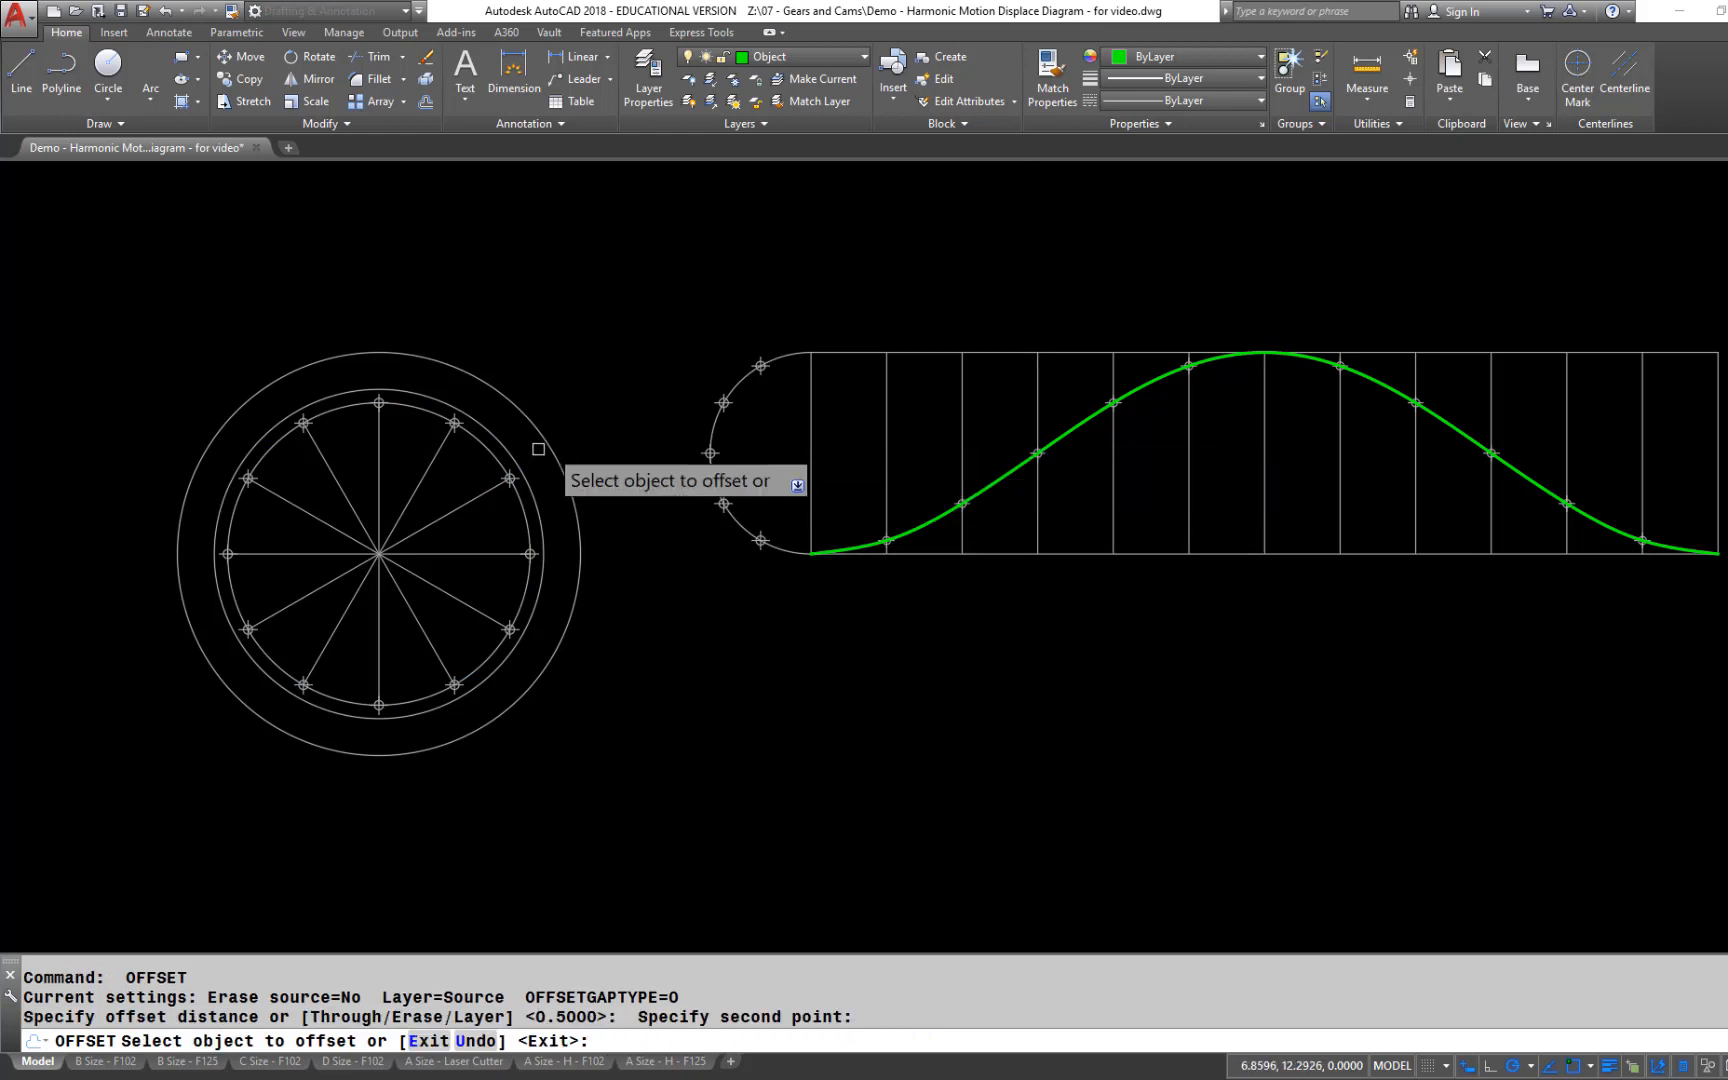
pyautogui.click(482, 441)
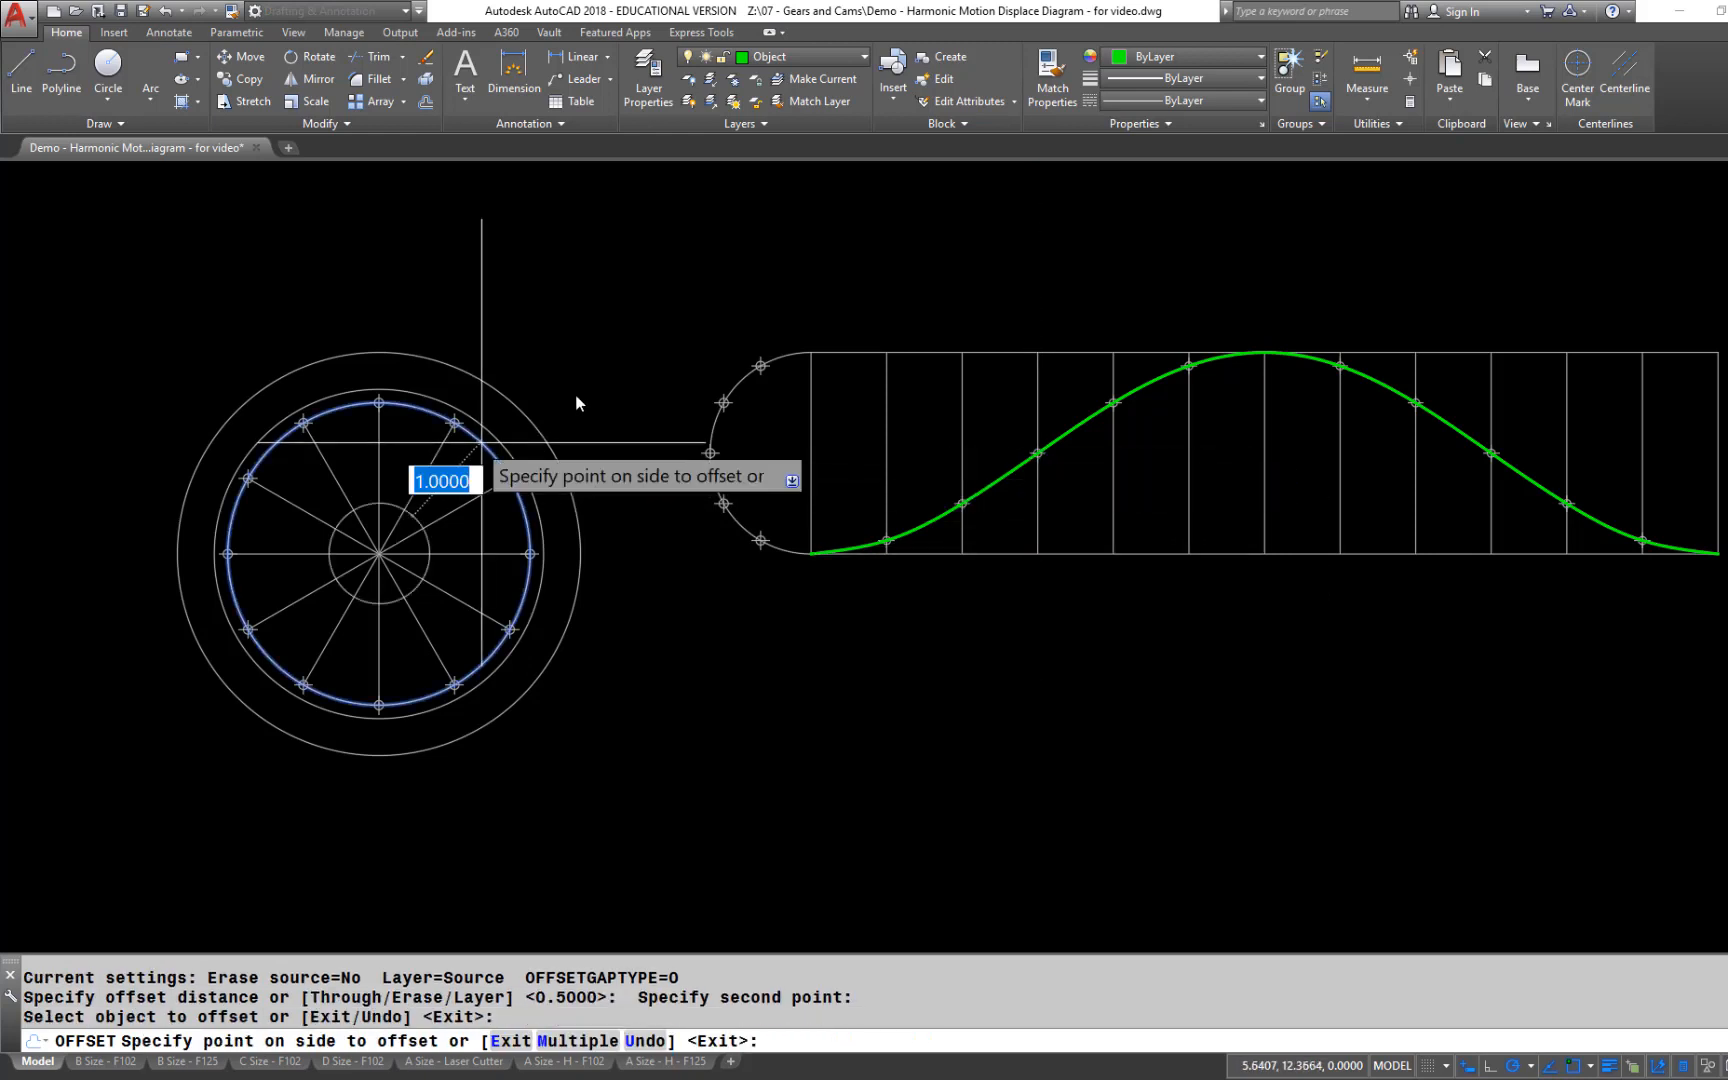
pyautogui.click(630, 360)
pyautogui.press('Return')
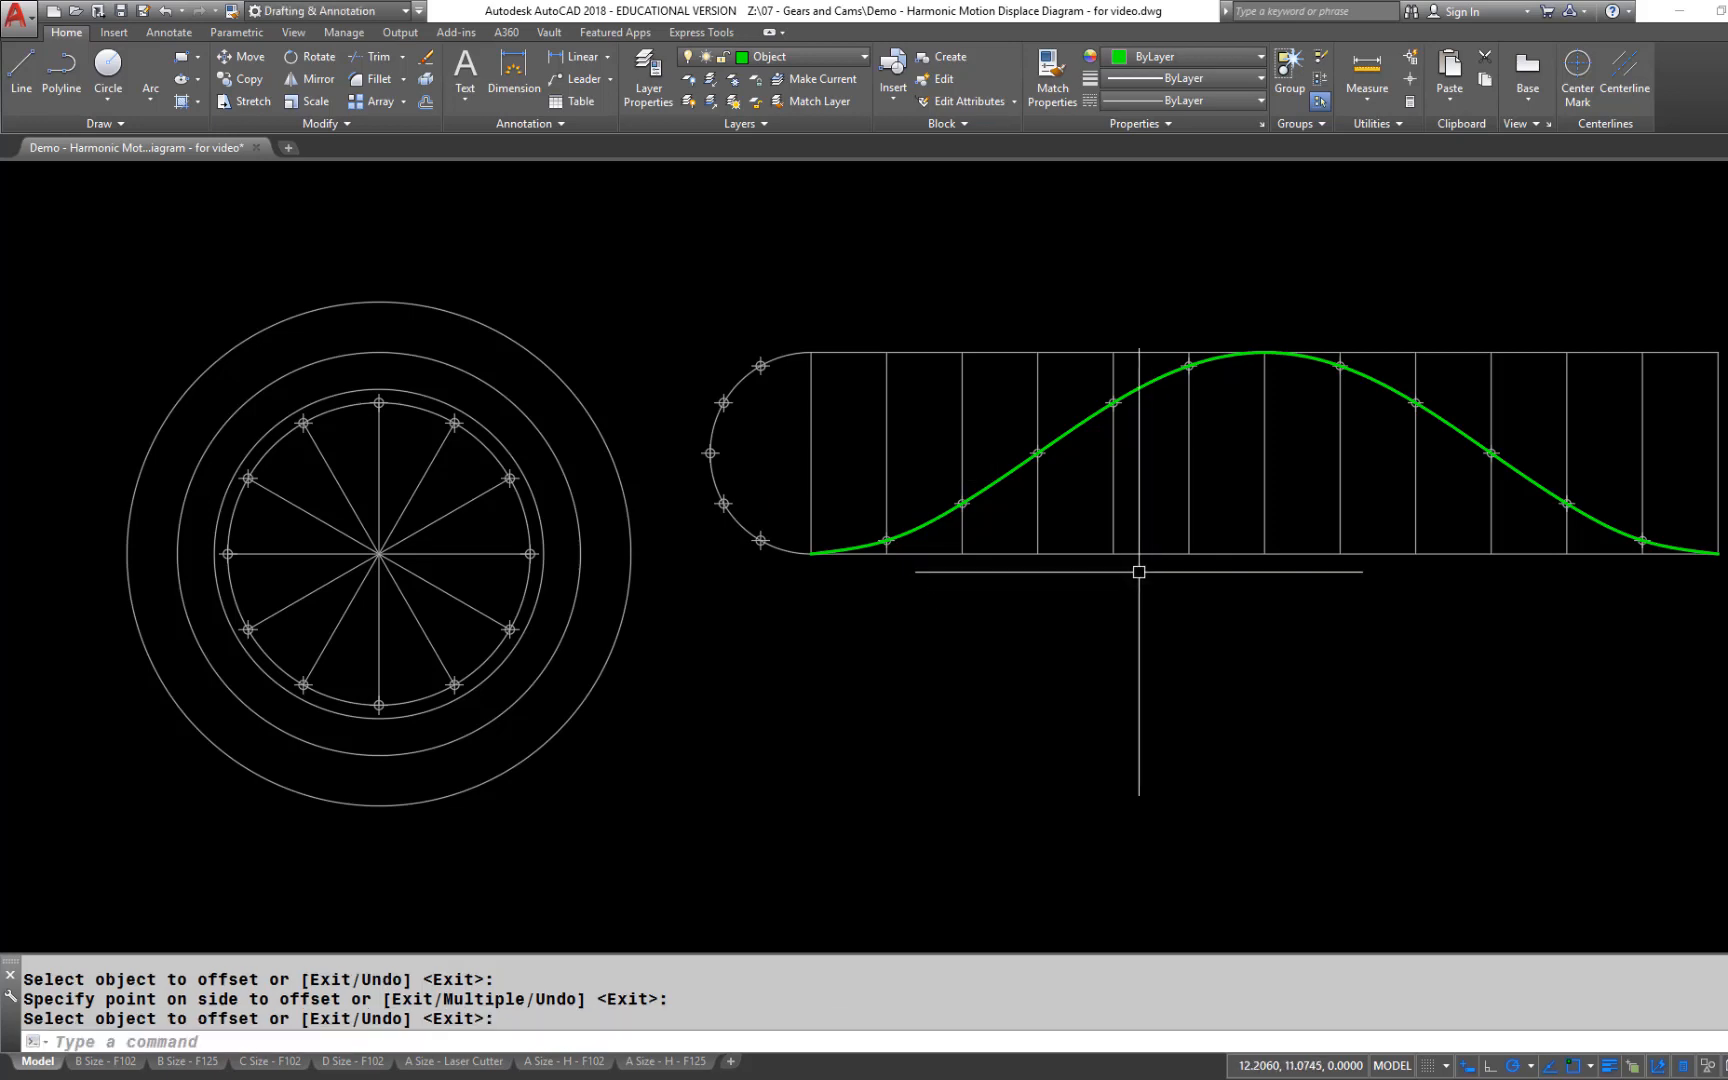
# Offset the divided circle outward by 1.5000, the height from the baseline to the curve point on the fourth interior division line
pyautogui.press('Return')
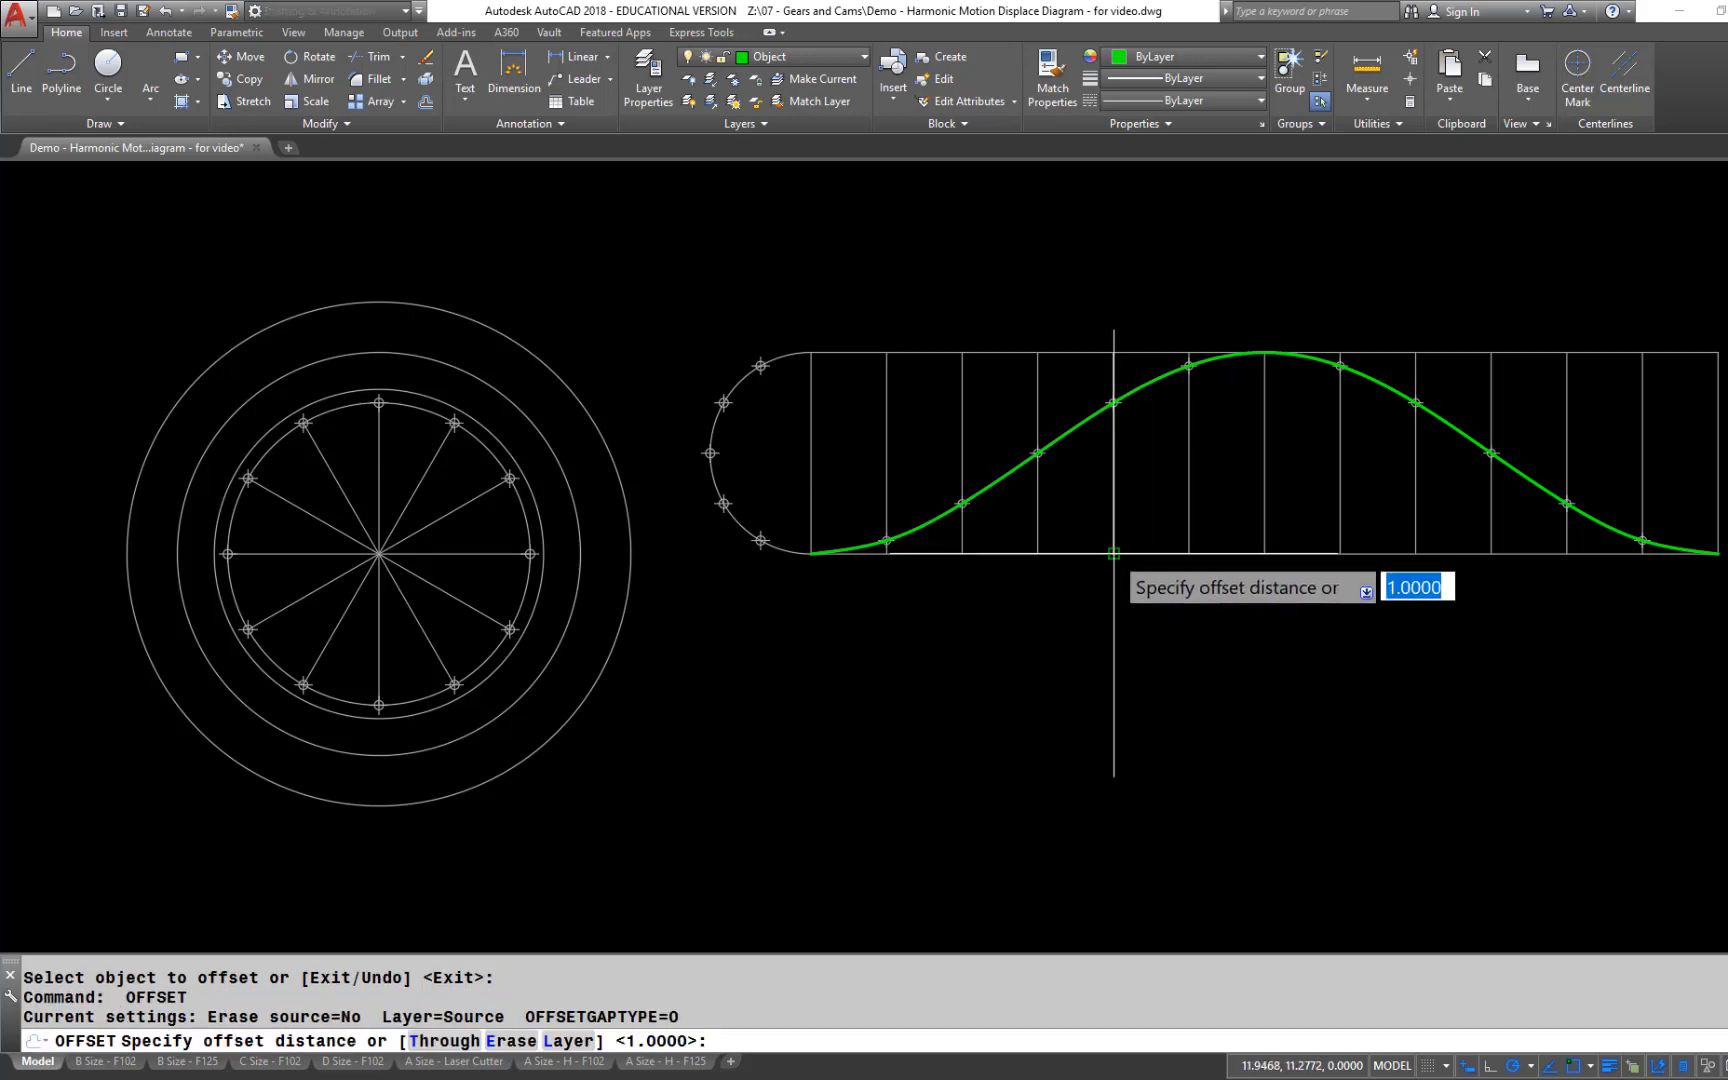
pyautogui.click(1113, 403)
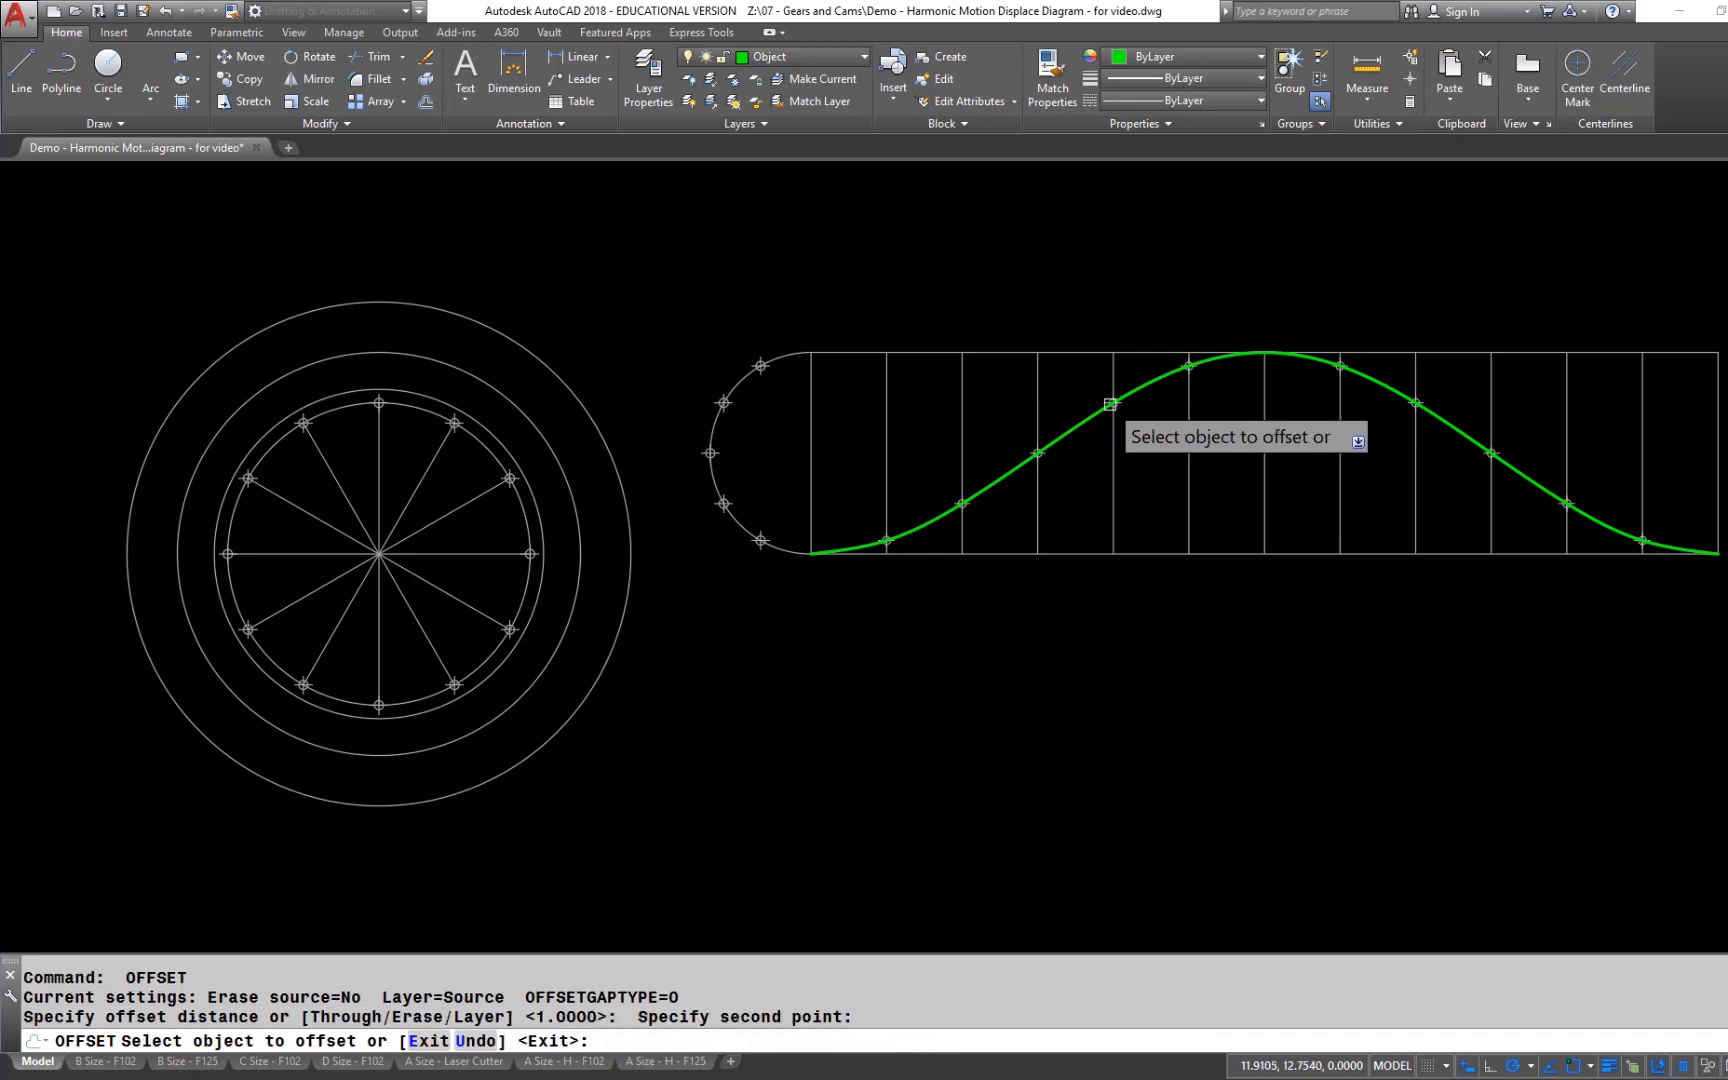
pyautogui.click(491, 461)
pyautogui.click(630, 350)
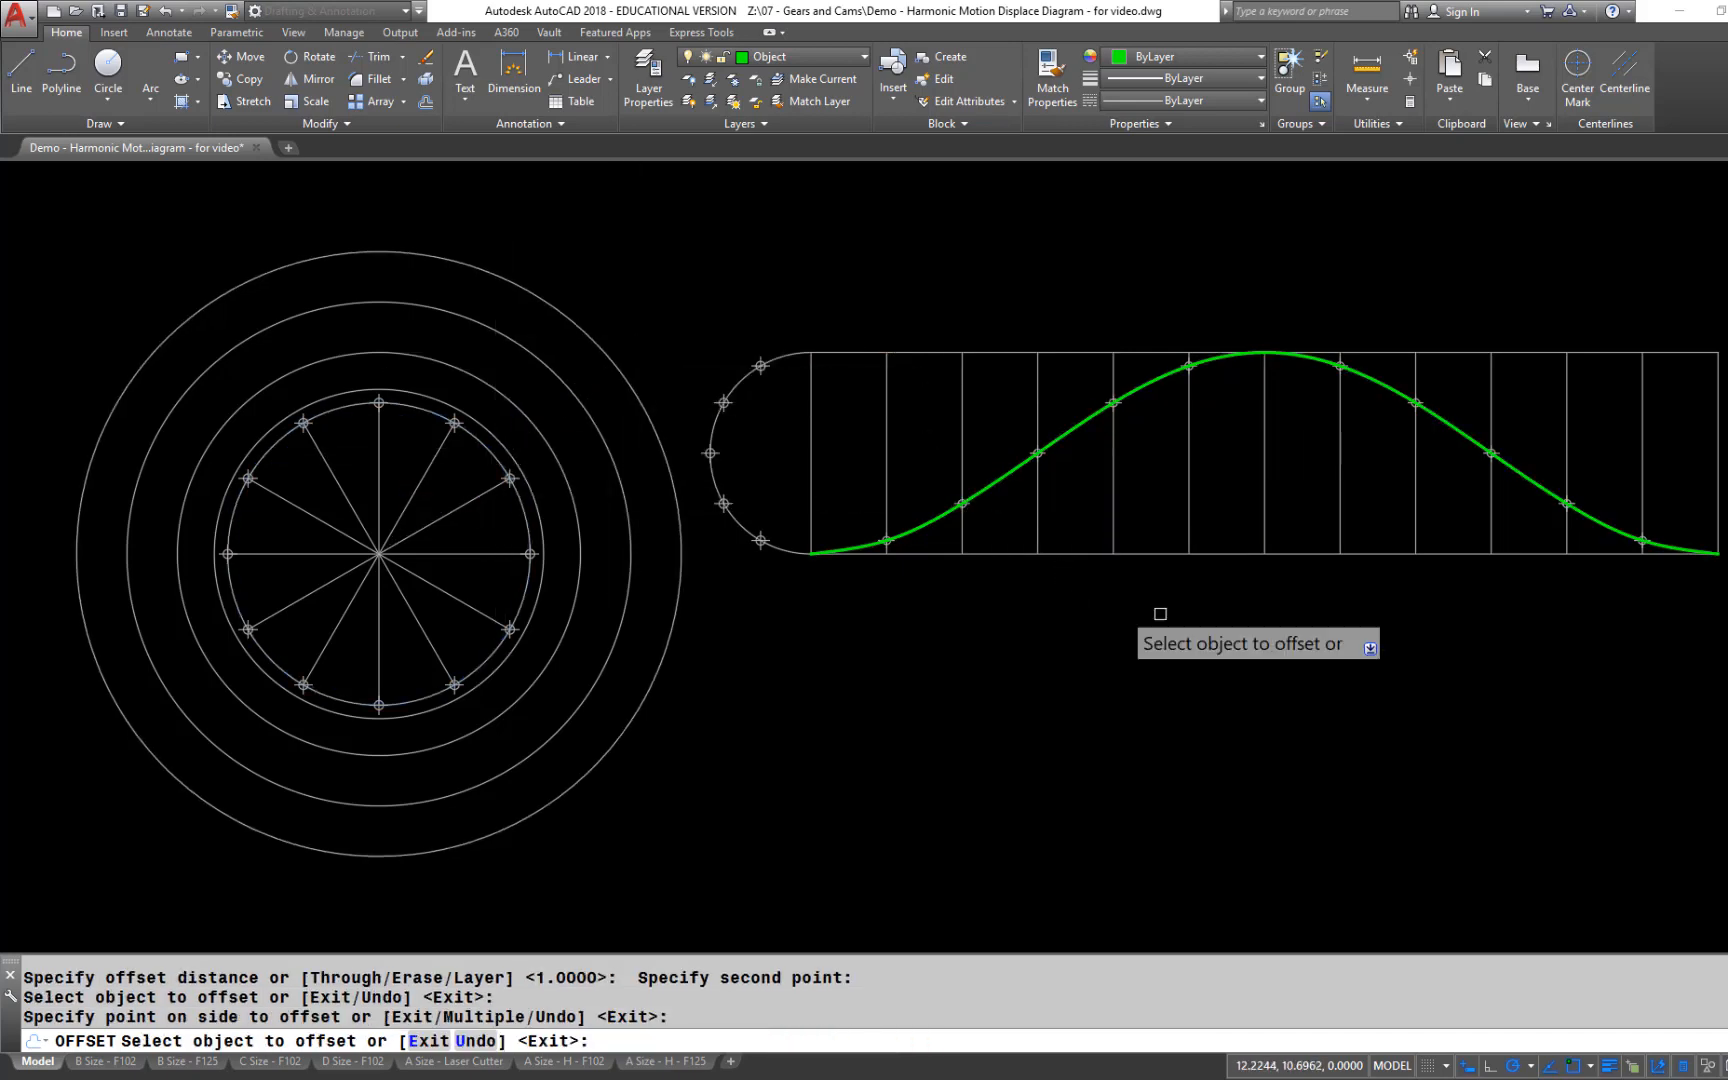
pyautogui.press('Return')
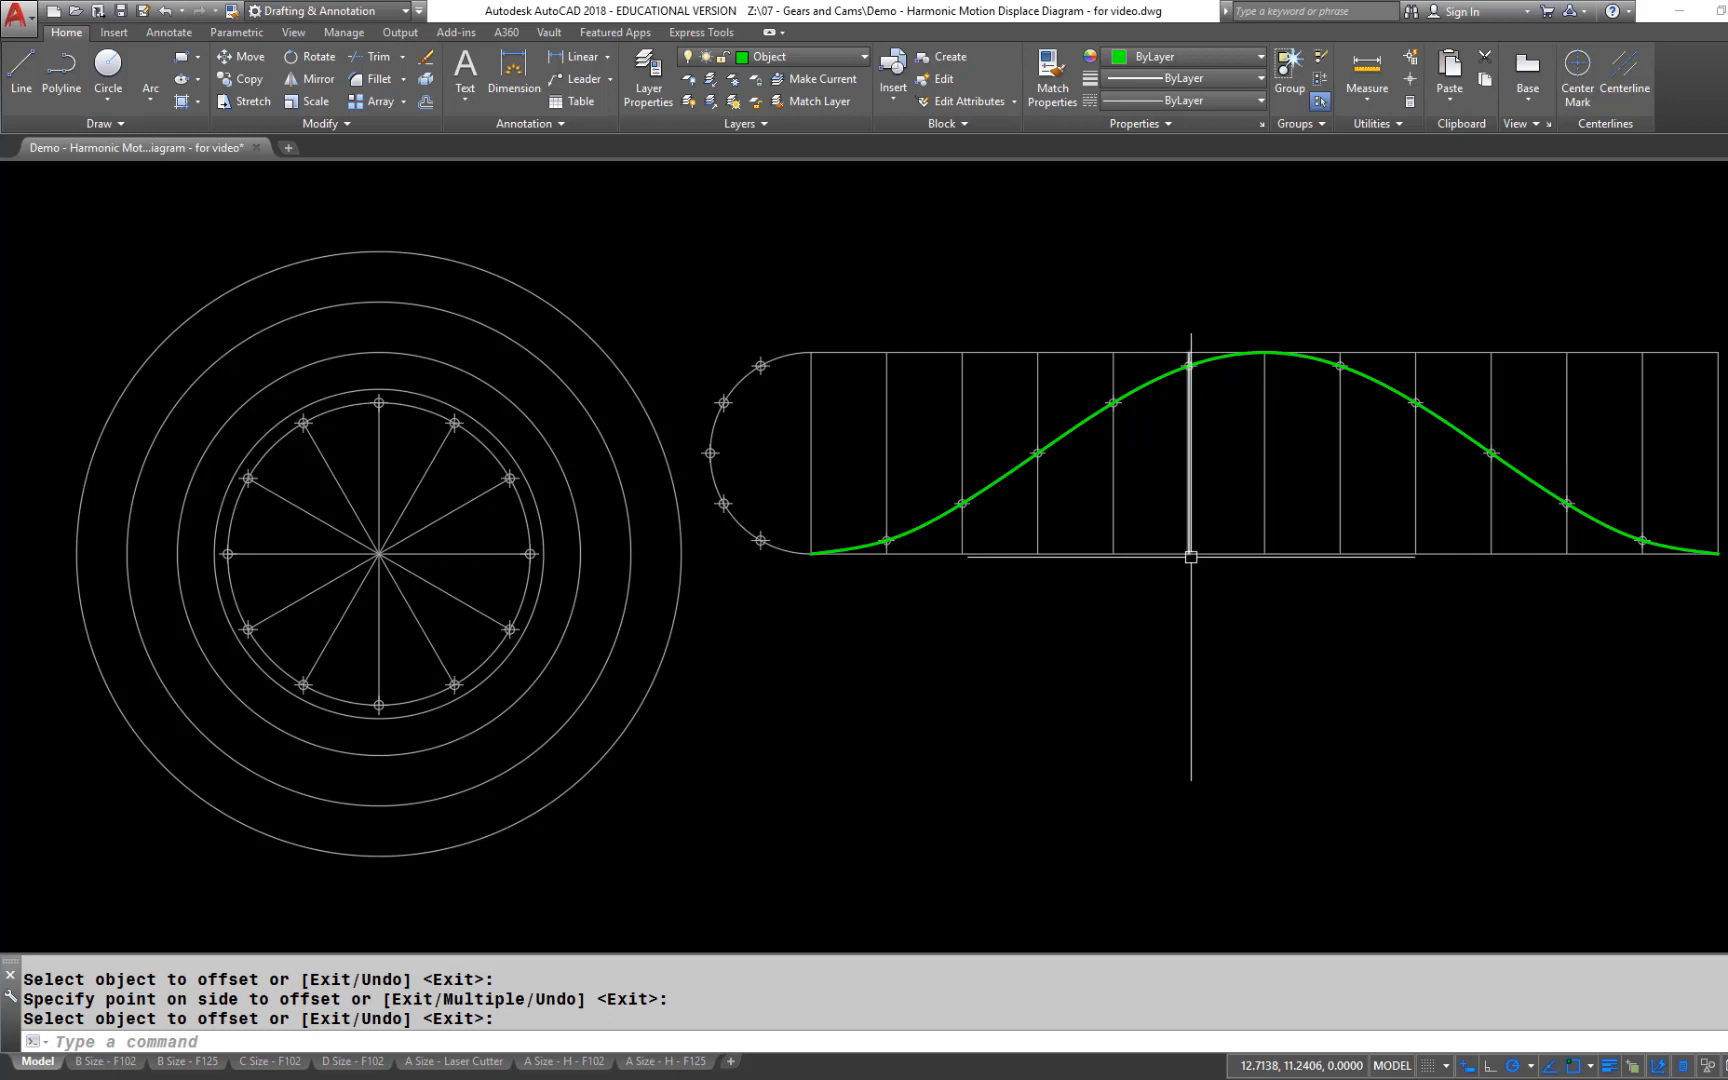
# Offset the divided circle outward by 1.8660, the height from the baseline to the curve point on the fifth interior division line
pyautogui.rightClick(1190, 556)
pyautogui.click(1245, 583)
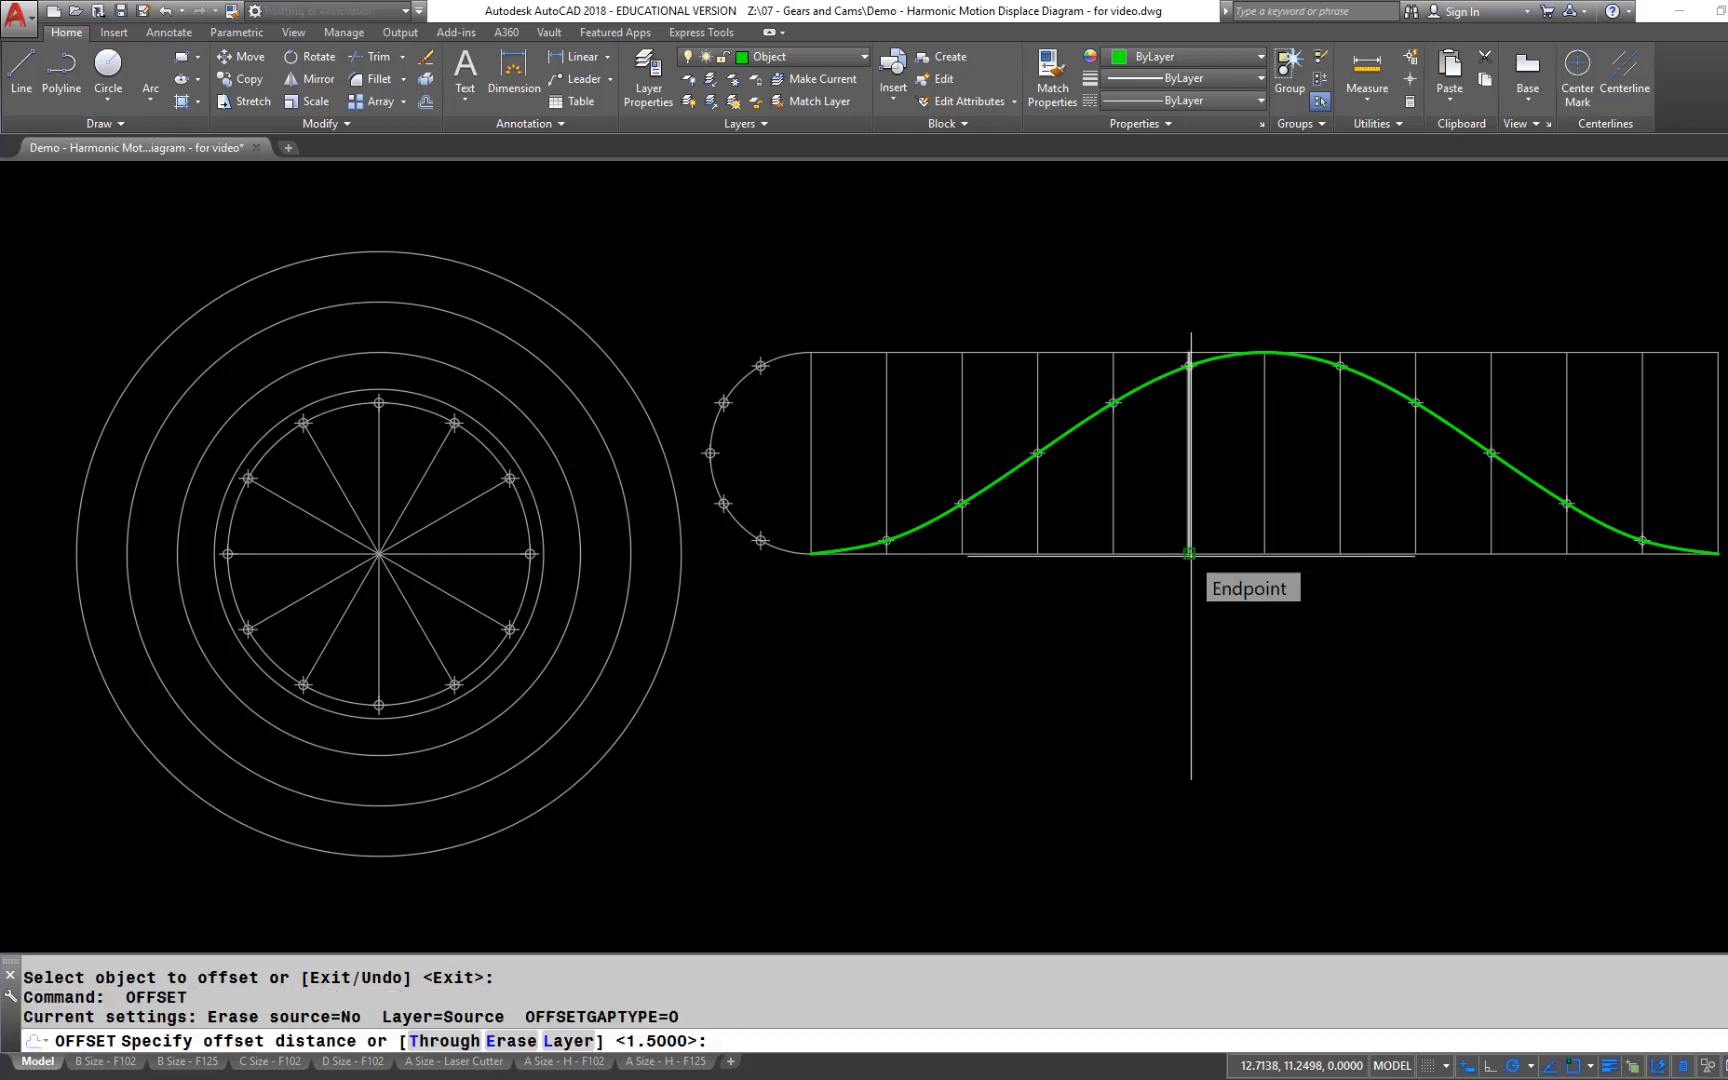
pyautogui.click(1190, 553)
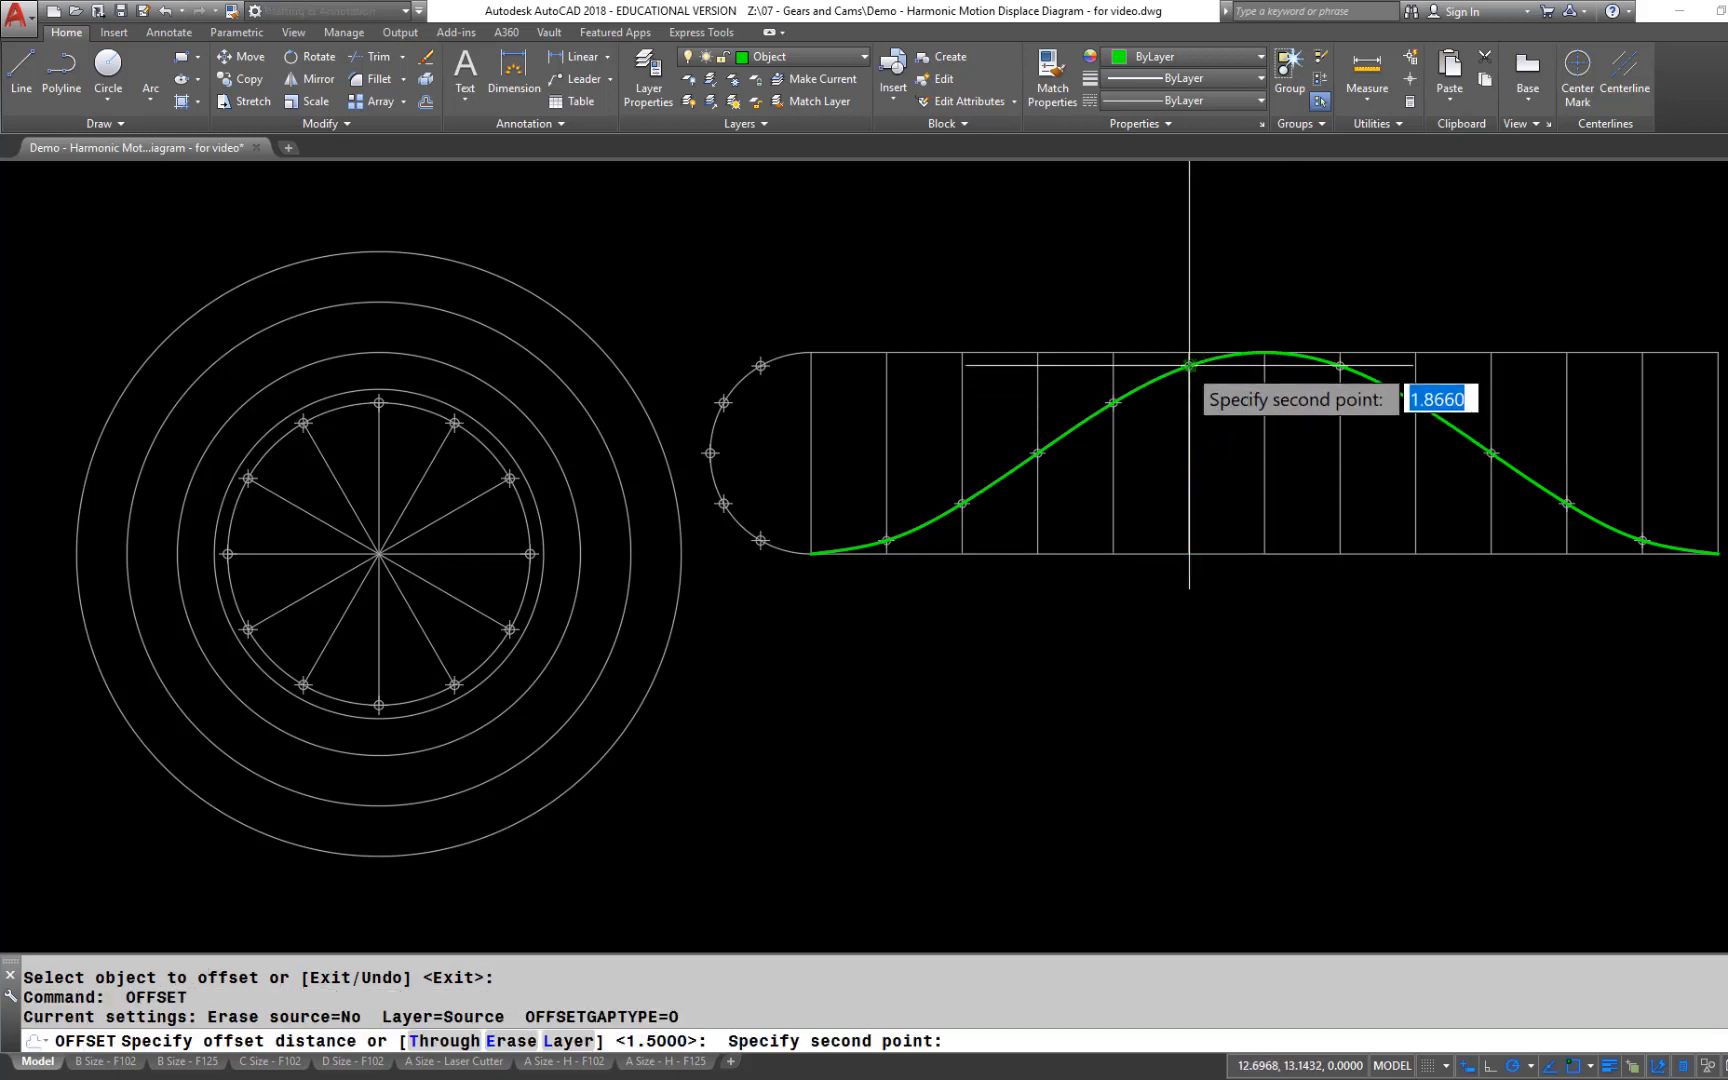
pyautogui.click(1189, 365)
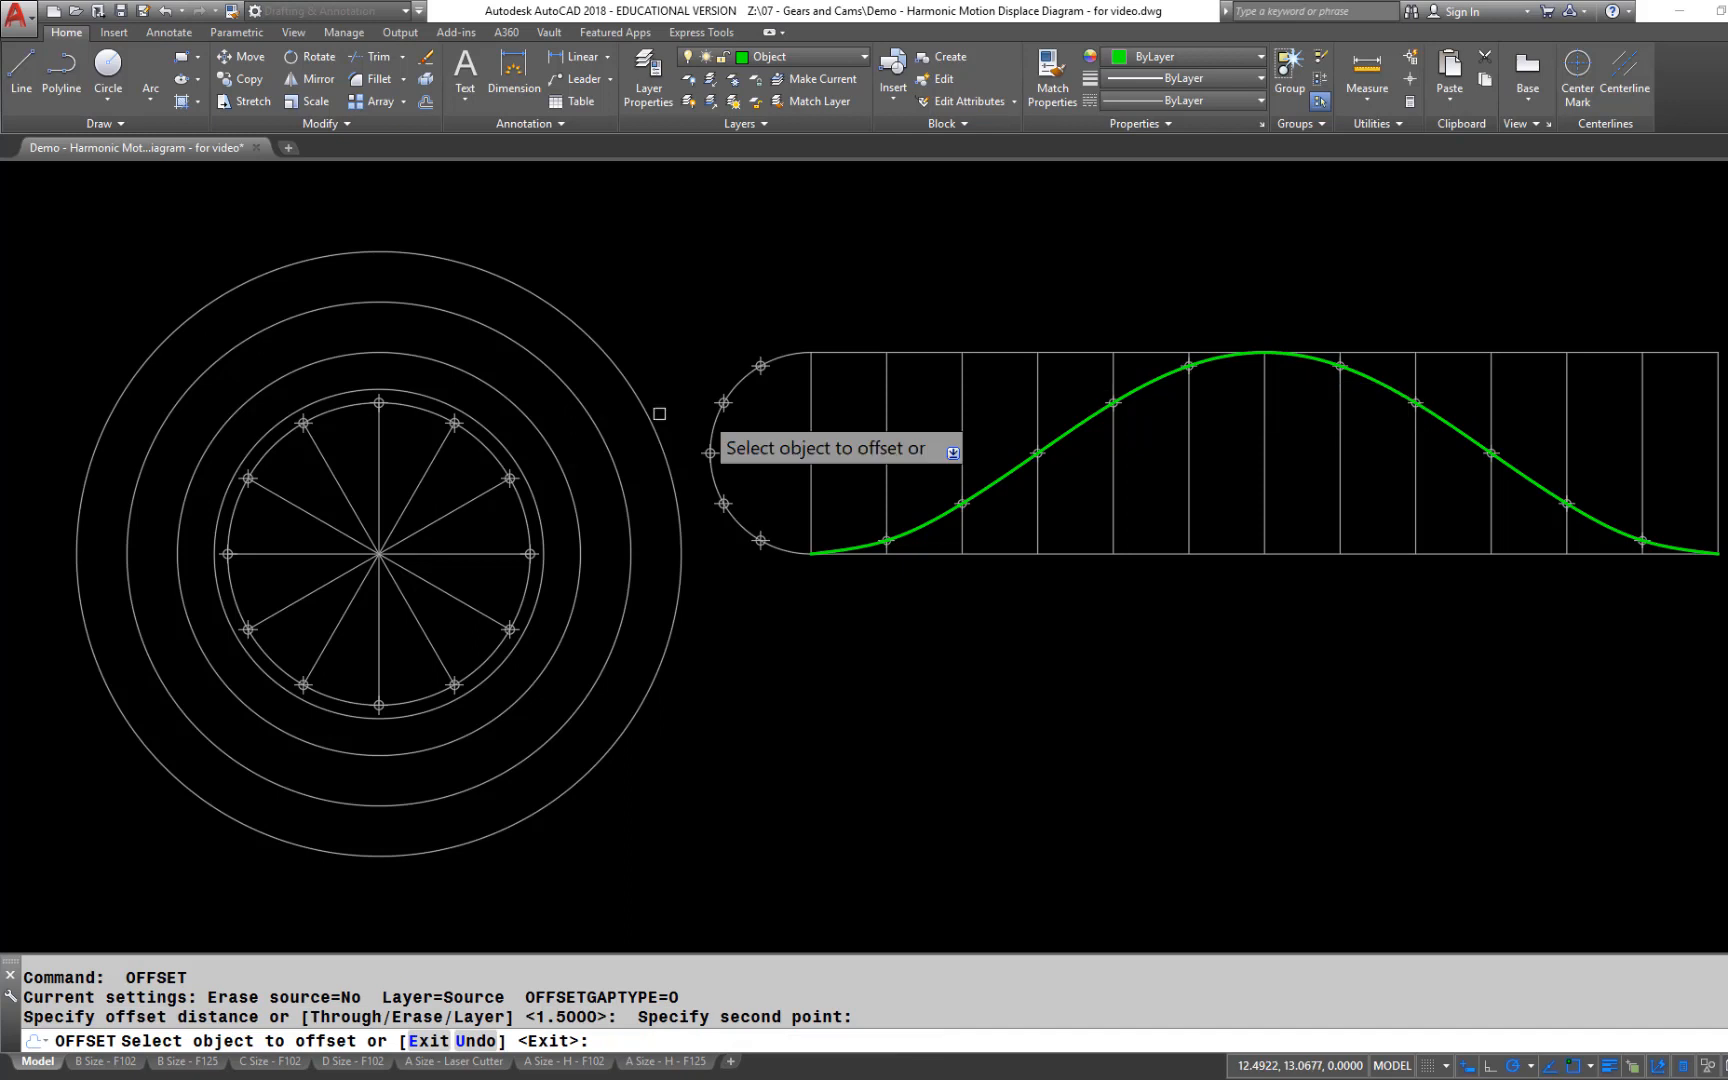
pyautogui.click(486, 446)
pyautogui.click(578, 385)
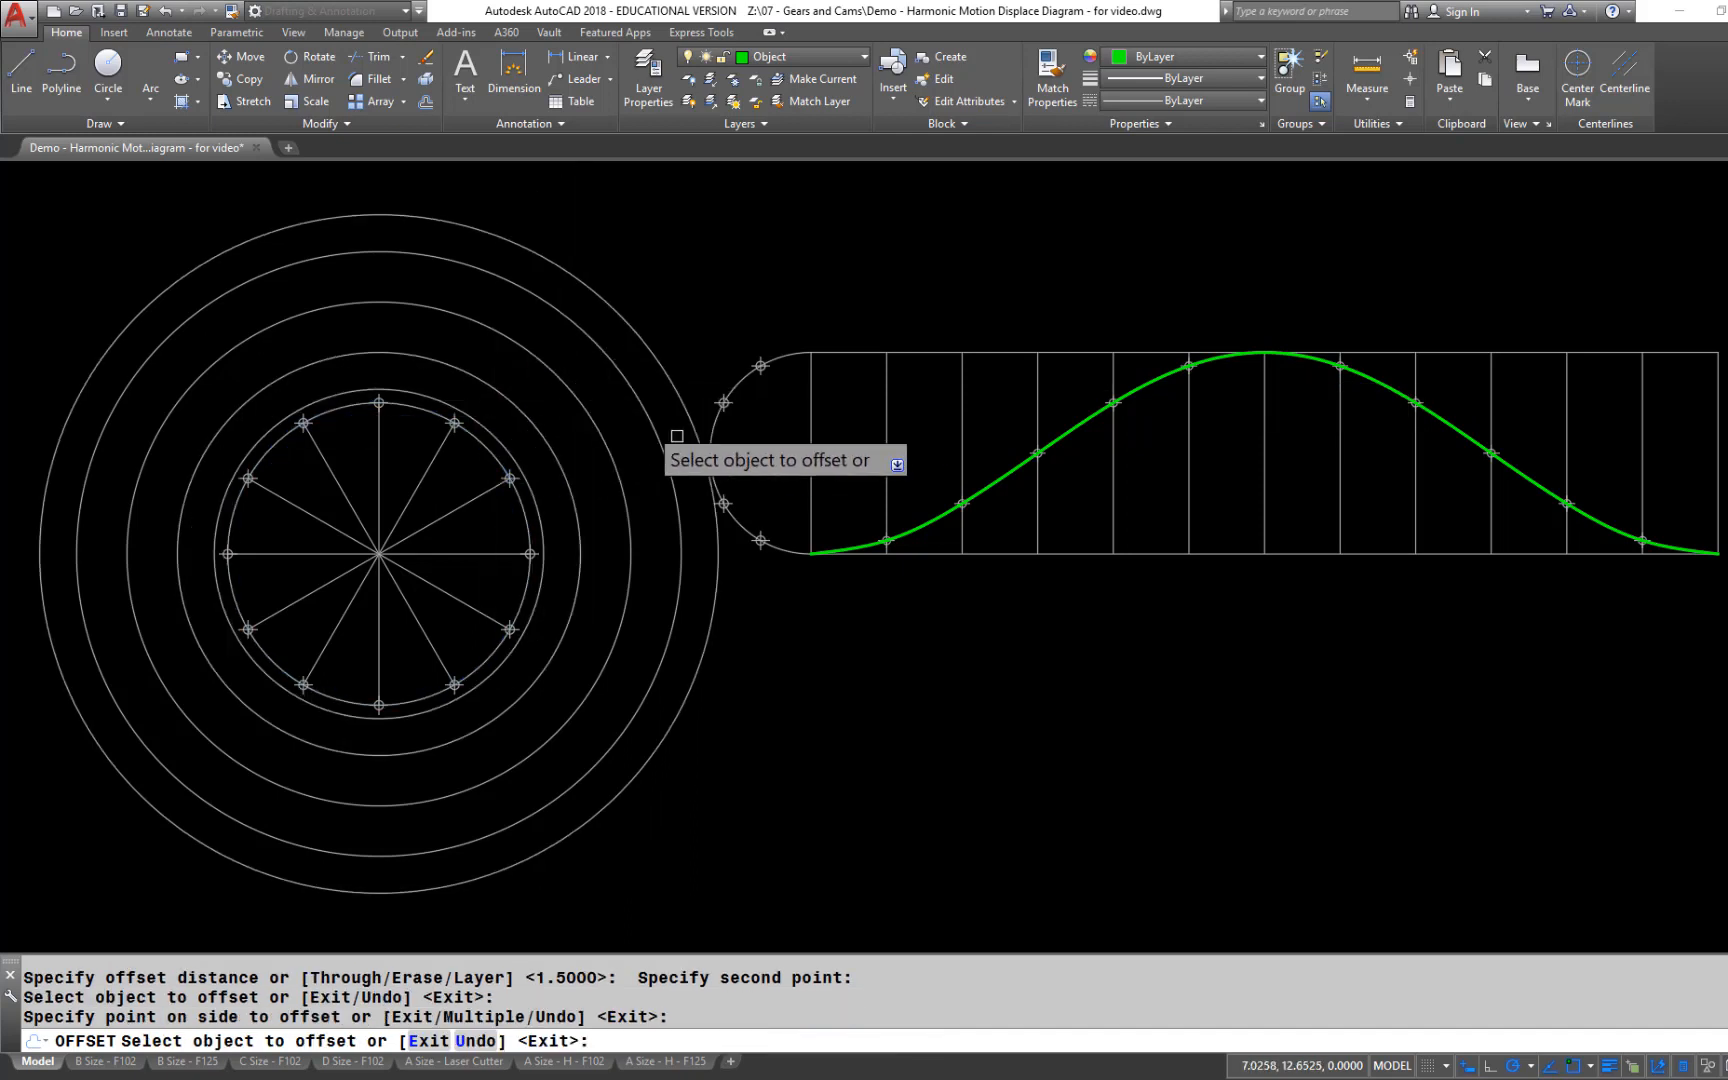
# Offset the divided circle outward by 2.0000, the height from the baseline to the peak of the displacement curve
pyautogui.press('Return')
pyautogui.press('Return')
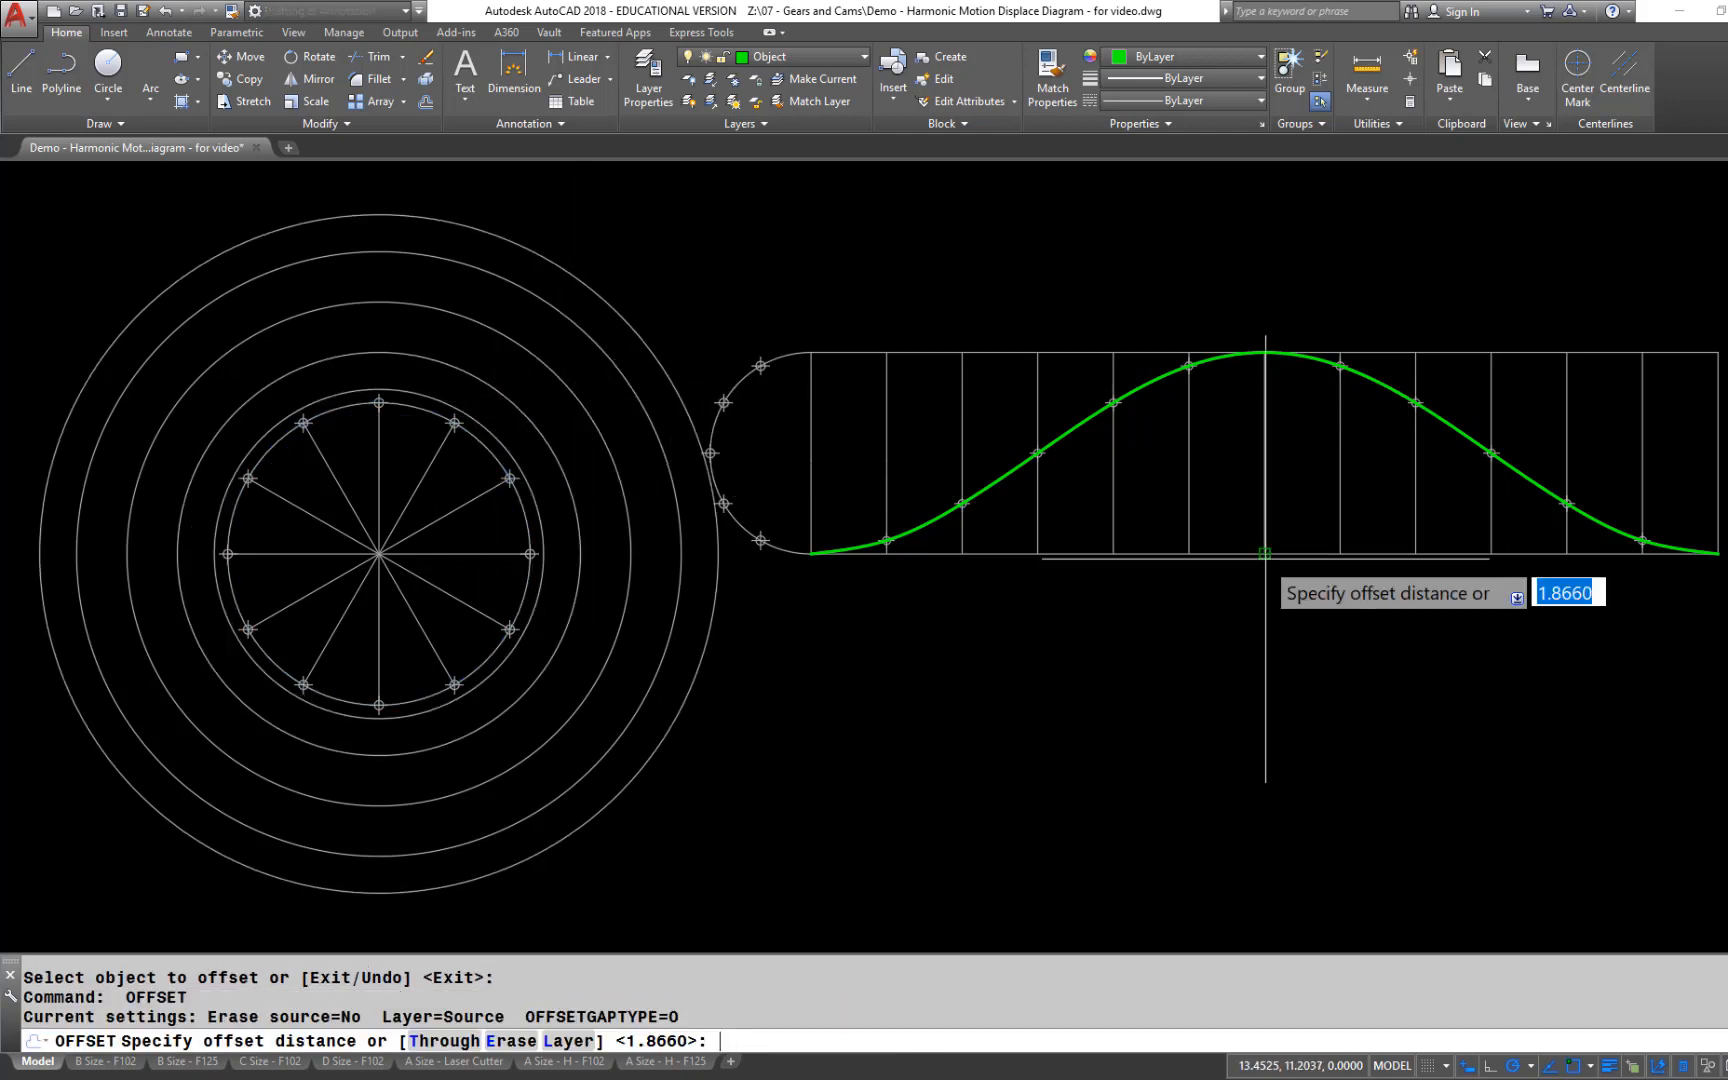
pyautogui.click(1266, 555)
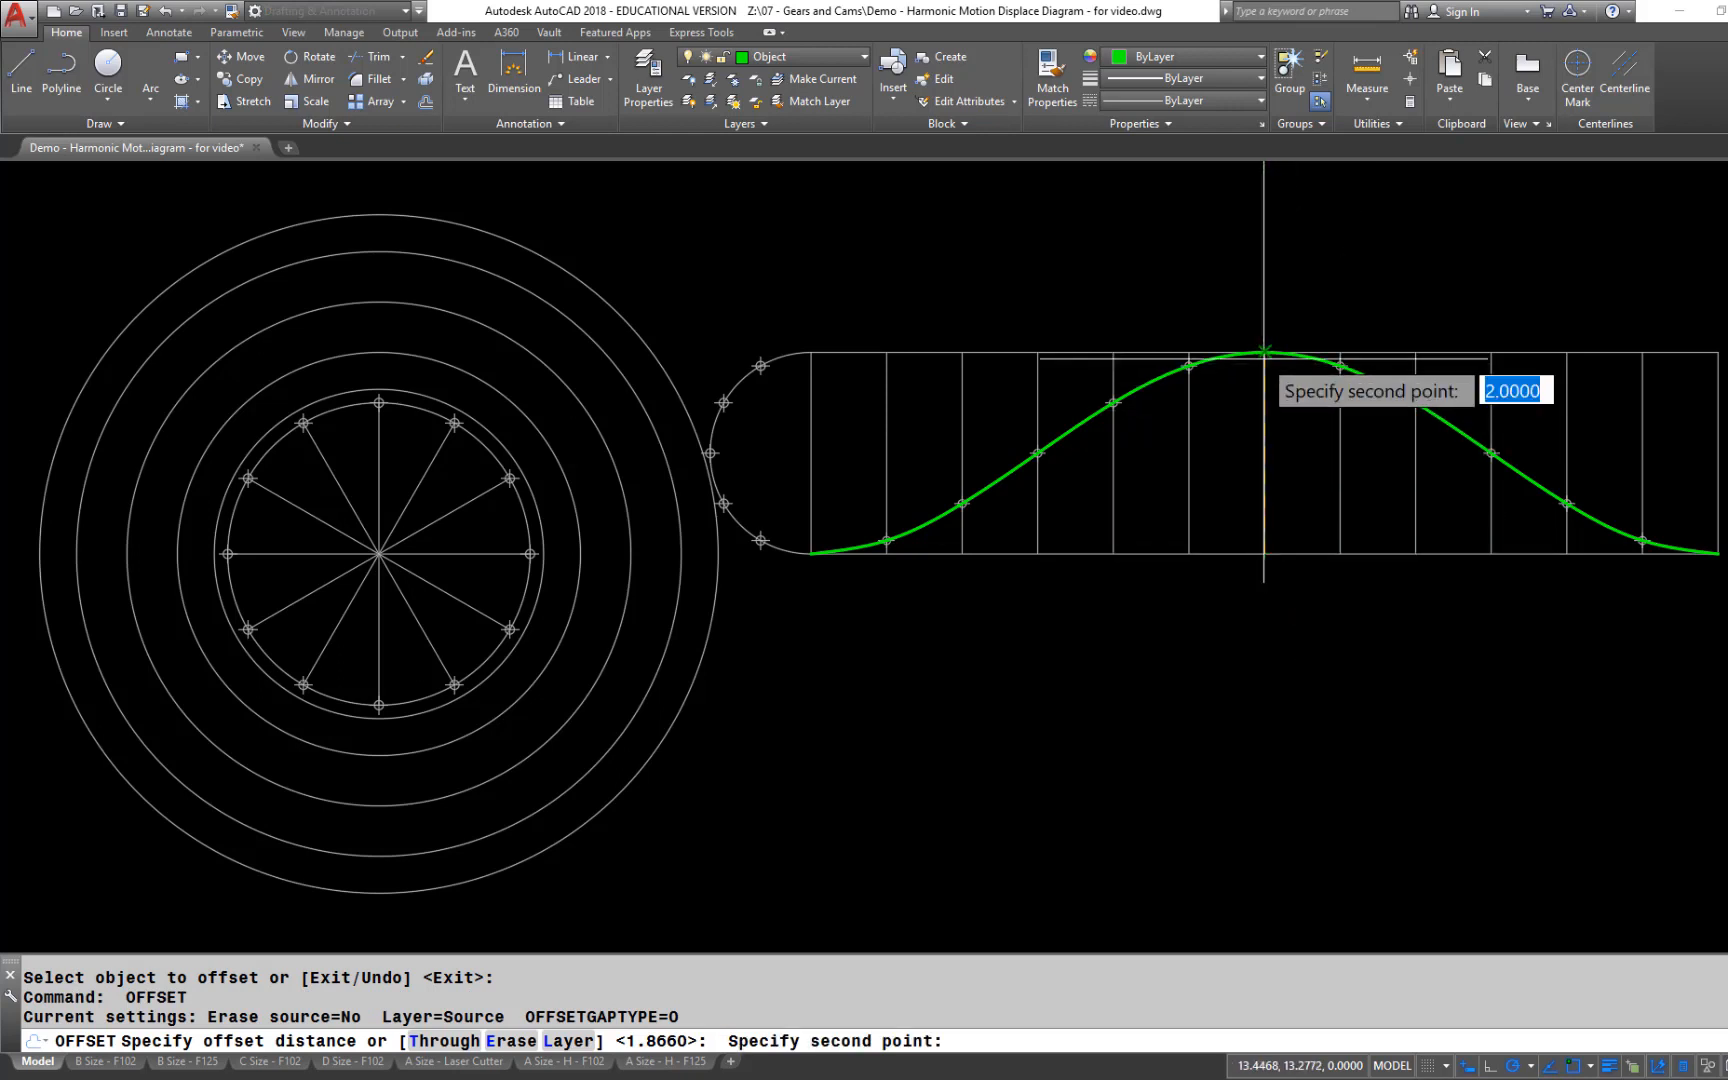
pyautogui.click(1264, 352)
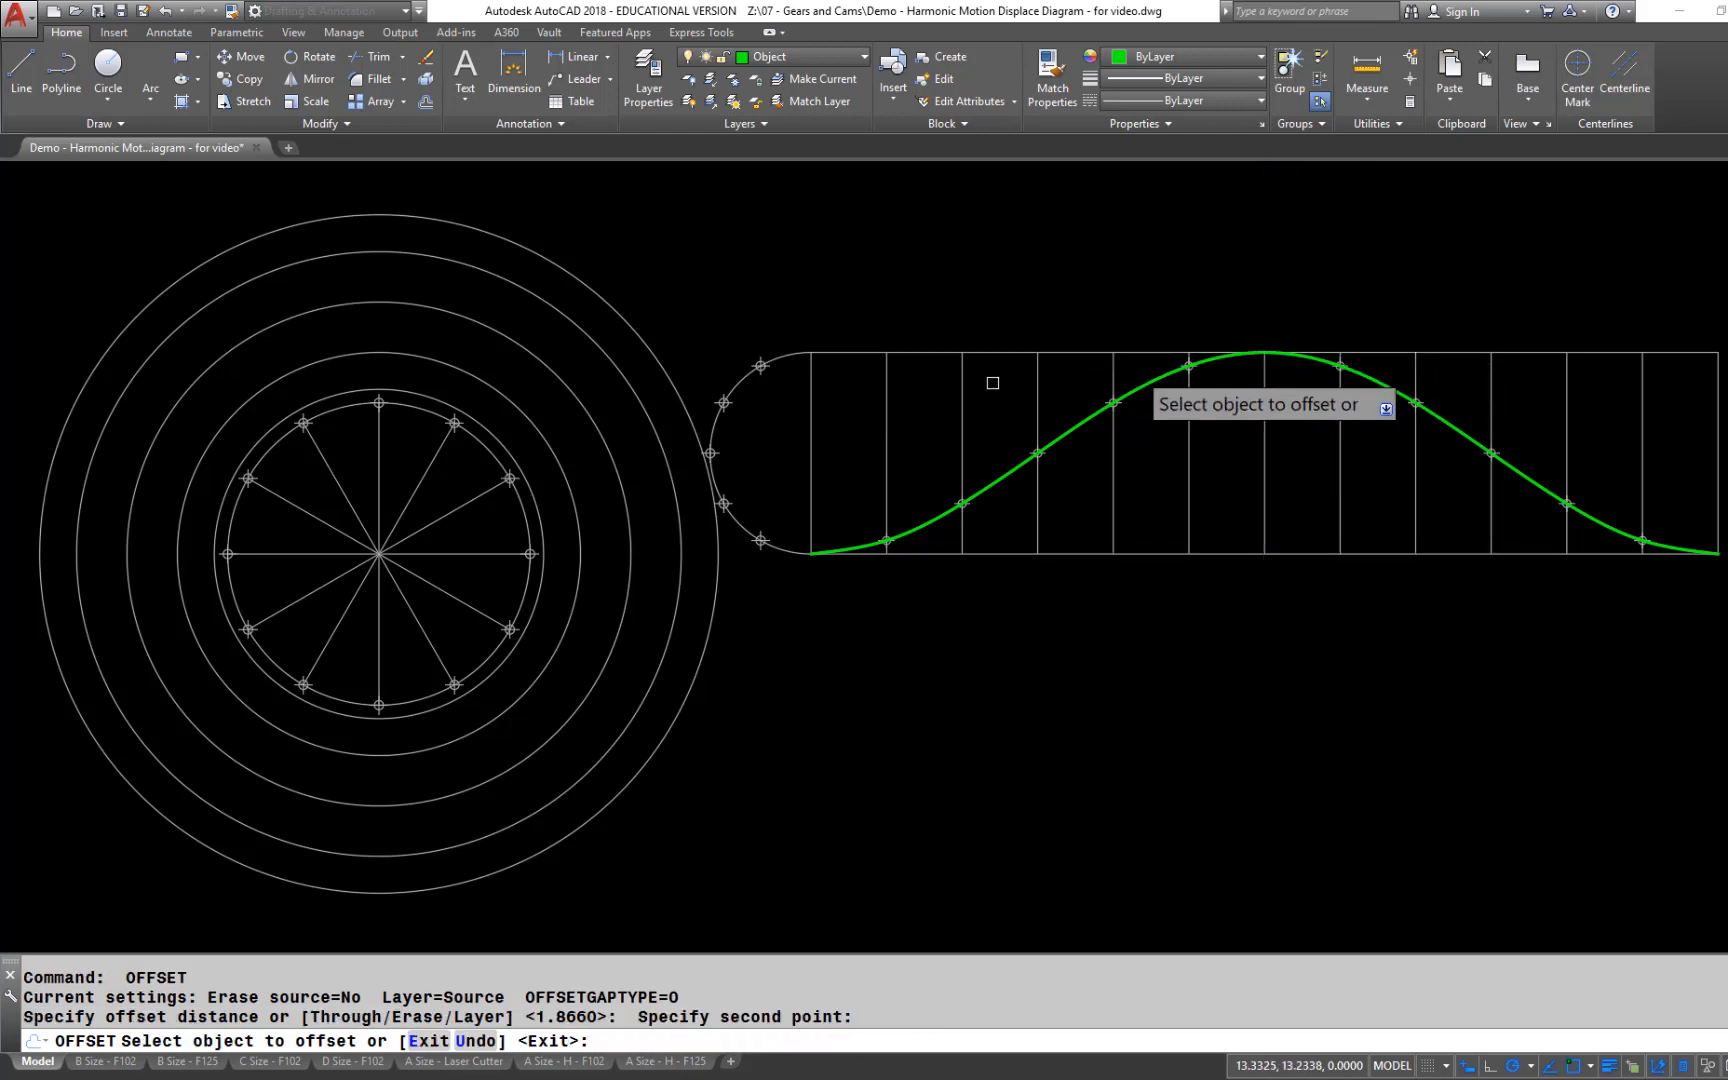
pyautogui.click(485, 447)
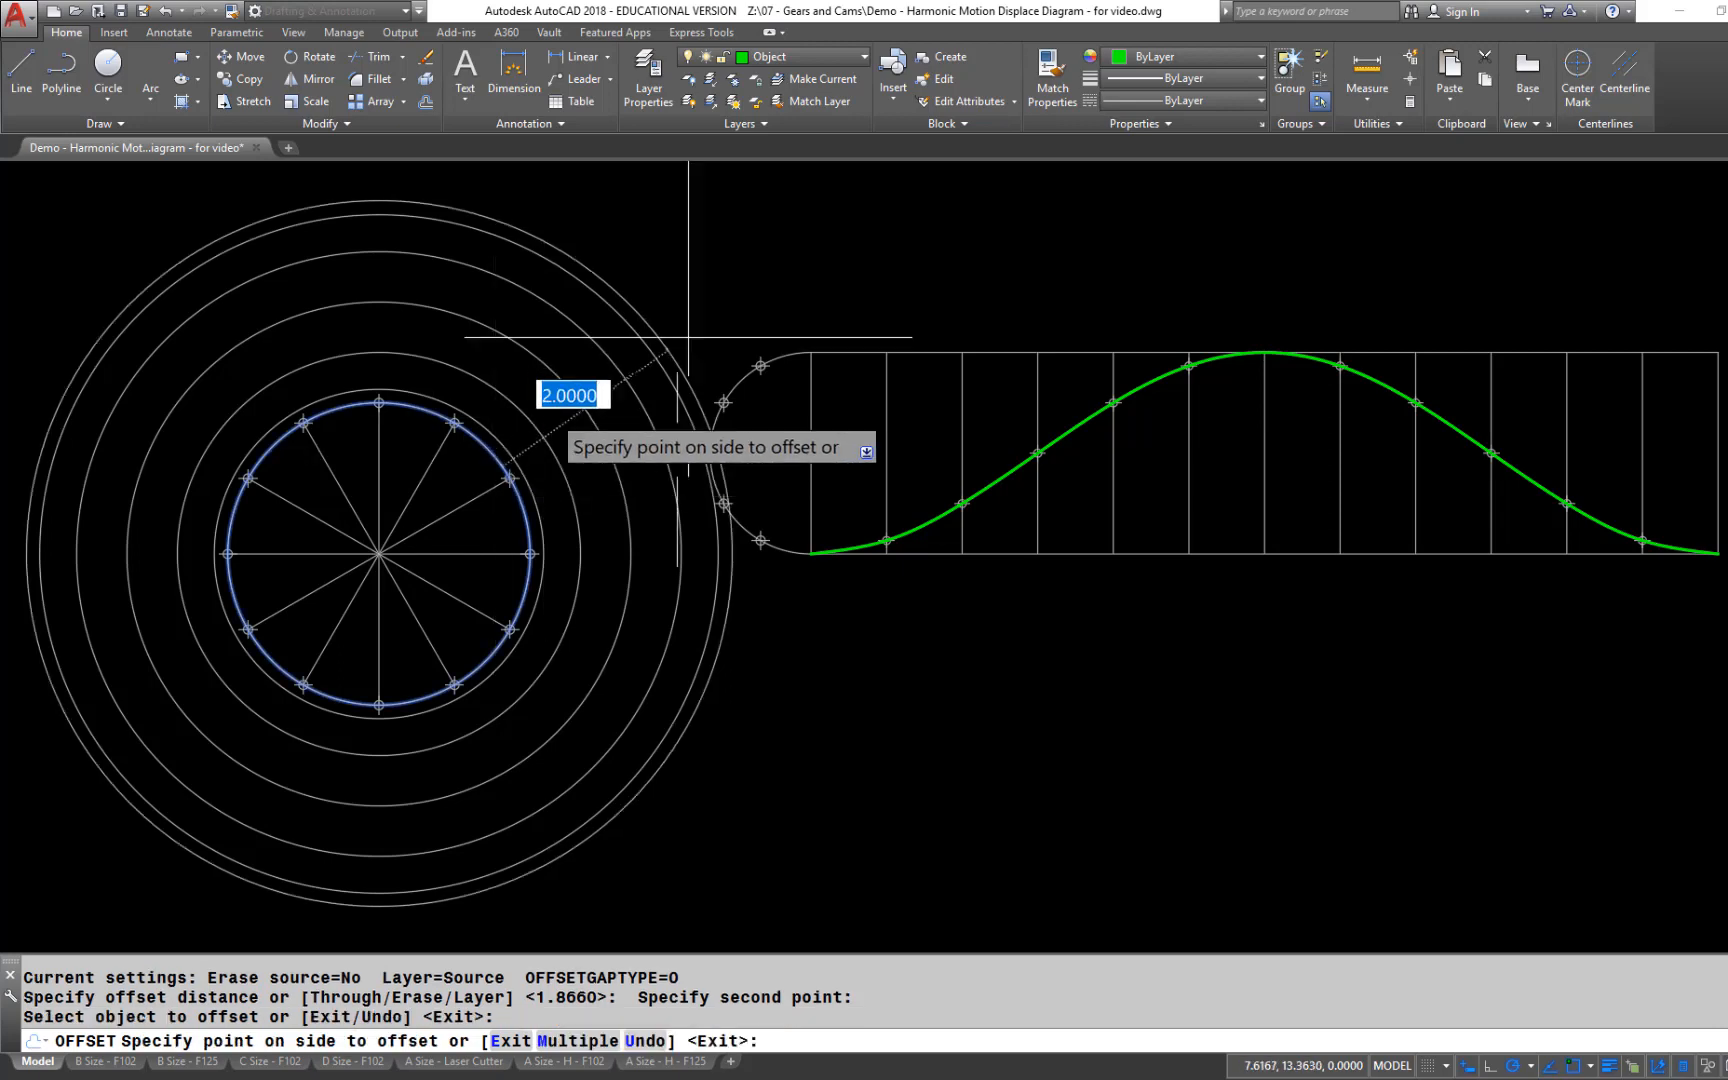
pyautogui.click(754, 296)
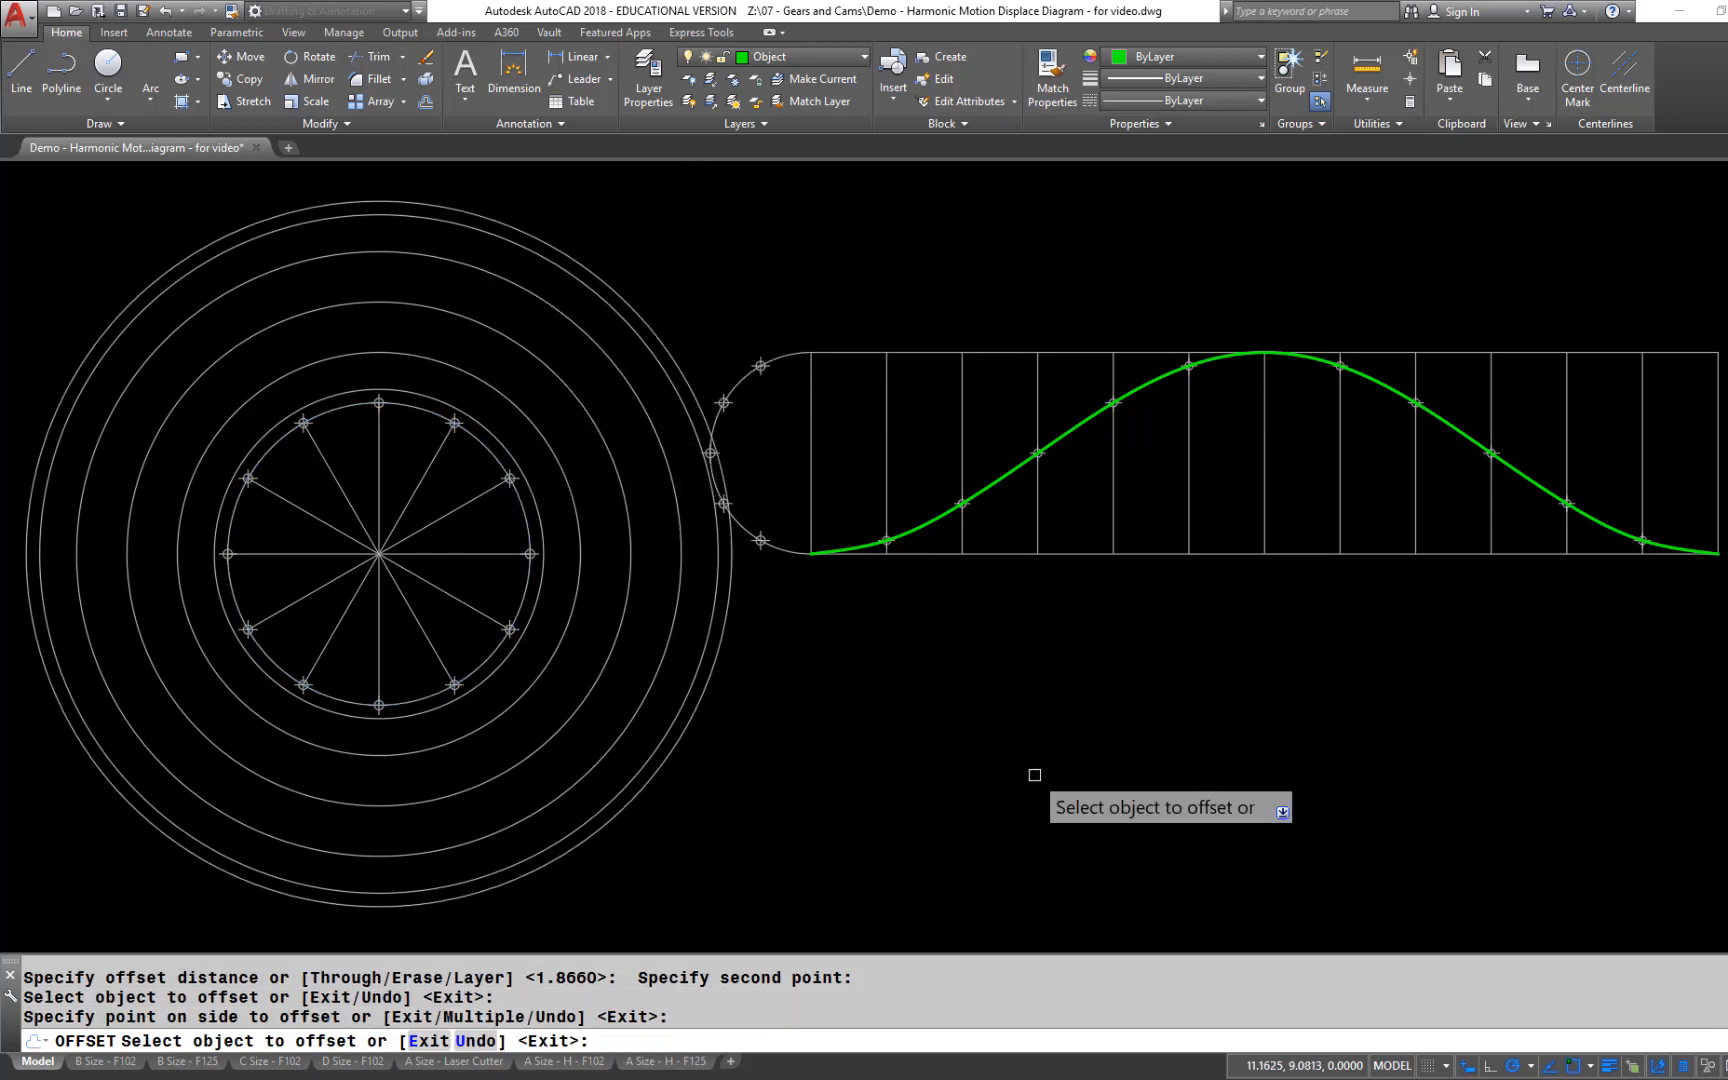
pyautogui.press('Return')
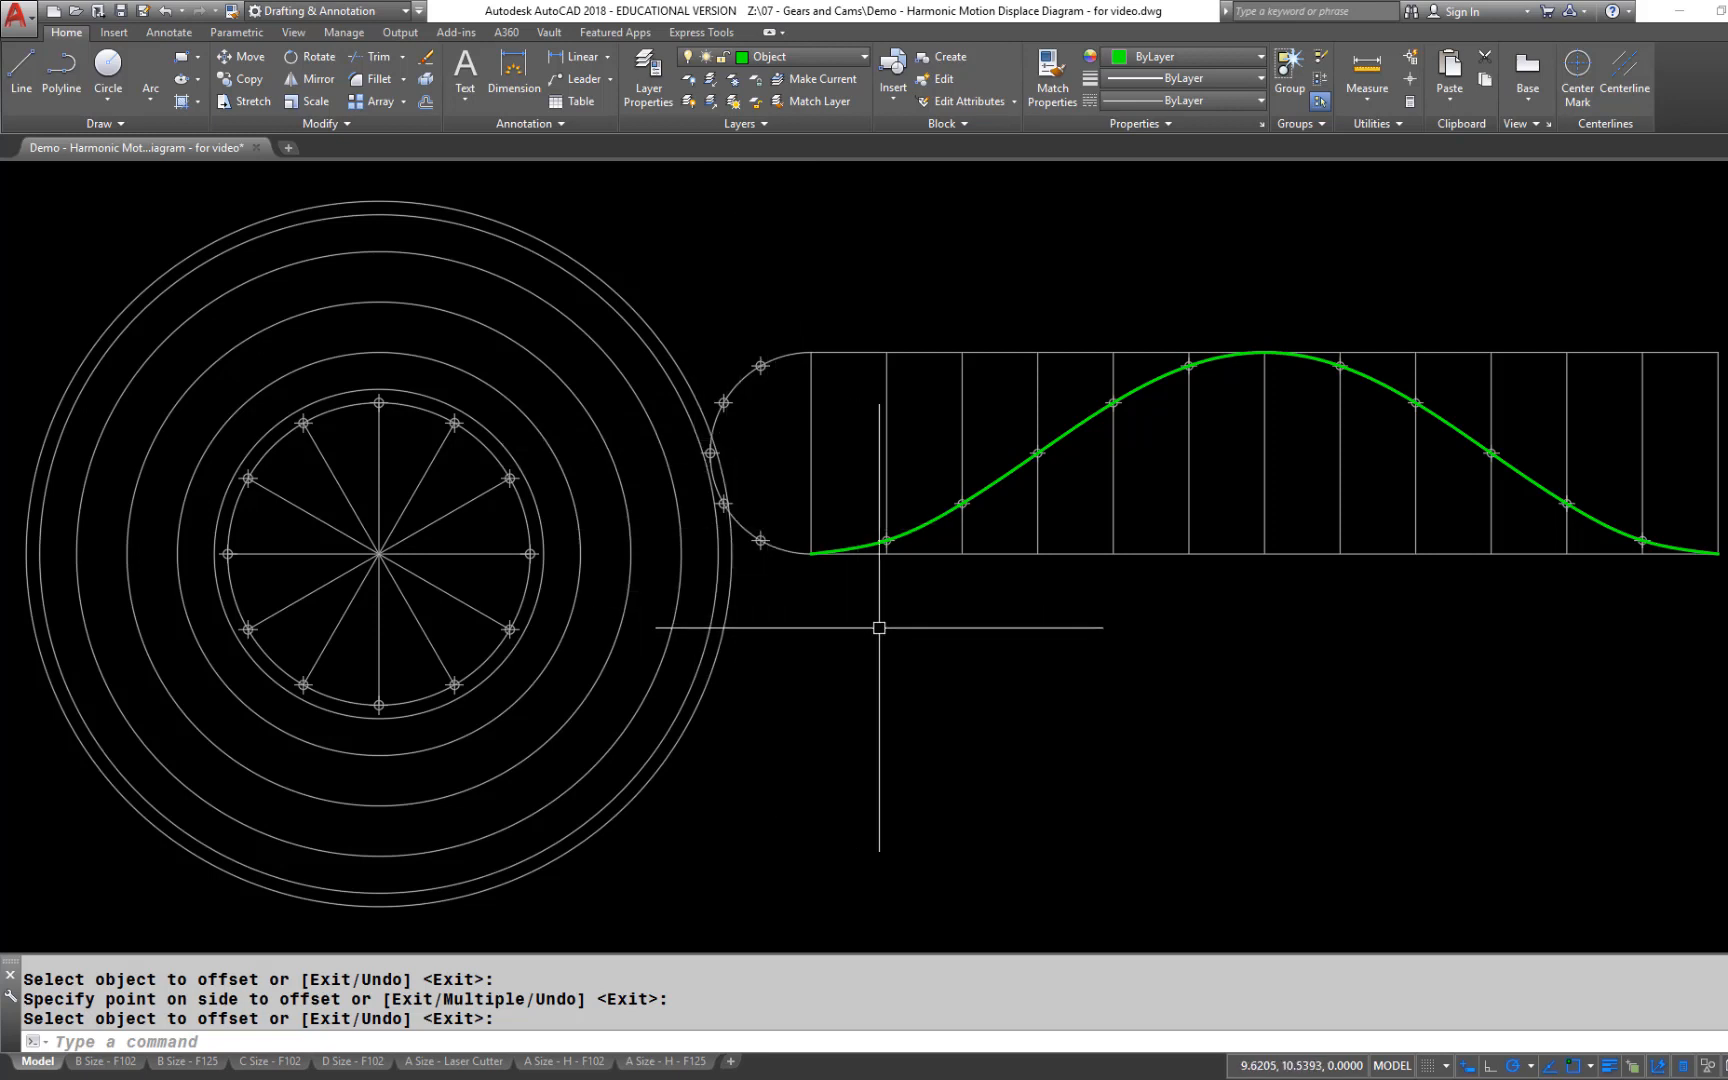
# Move the entire displacement diagram, including its construction semicircle, horizontally away from the concentric circles to clear the overlap
pyautogui.click(638, 598)
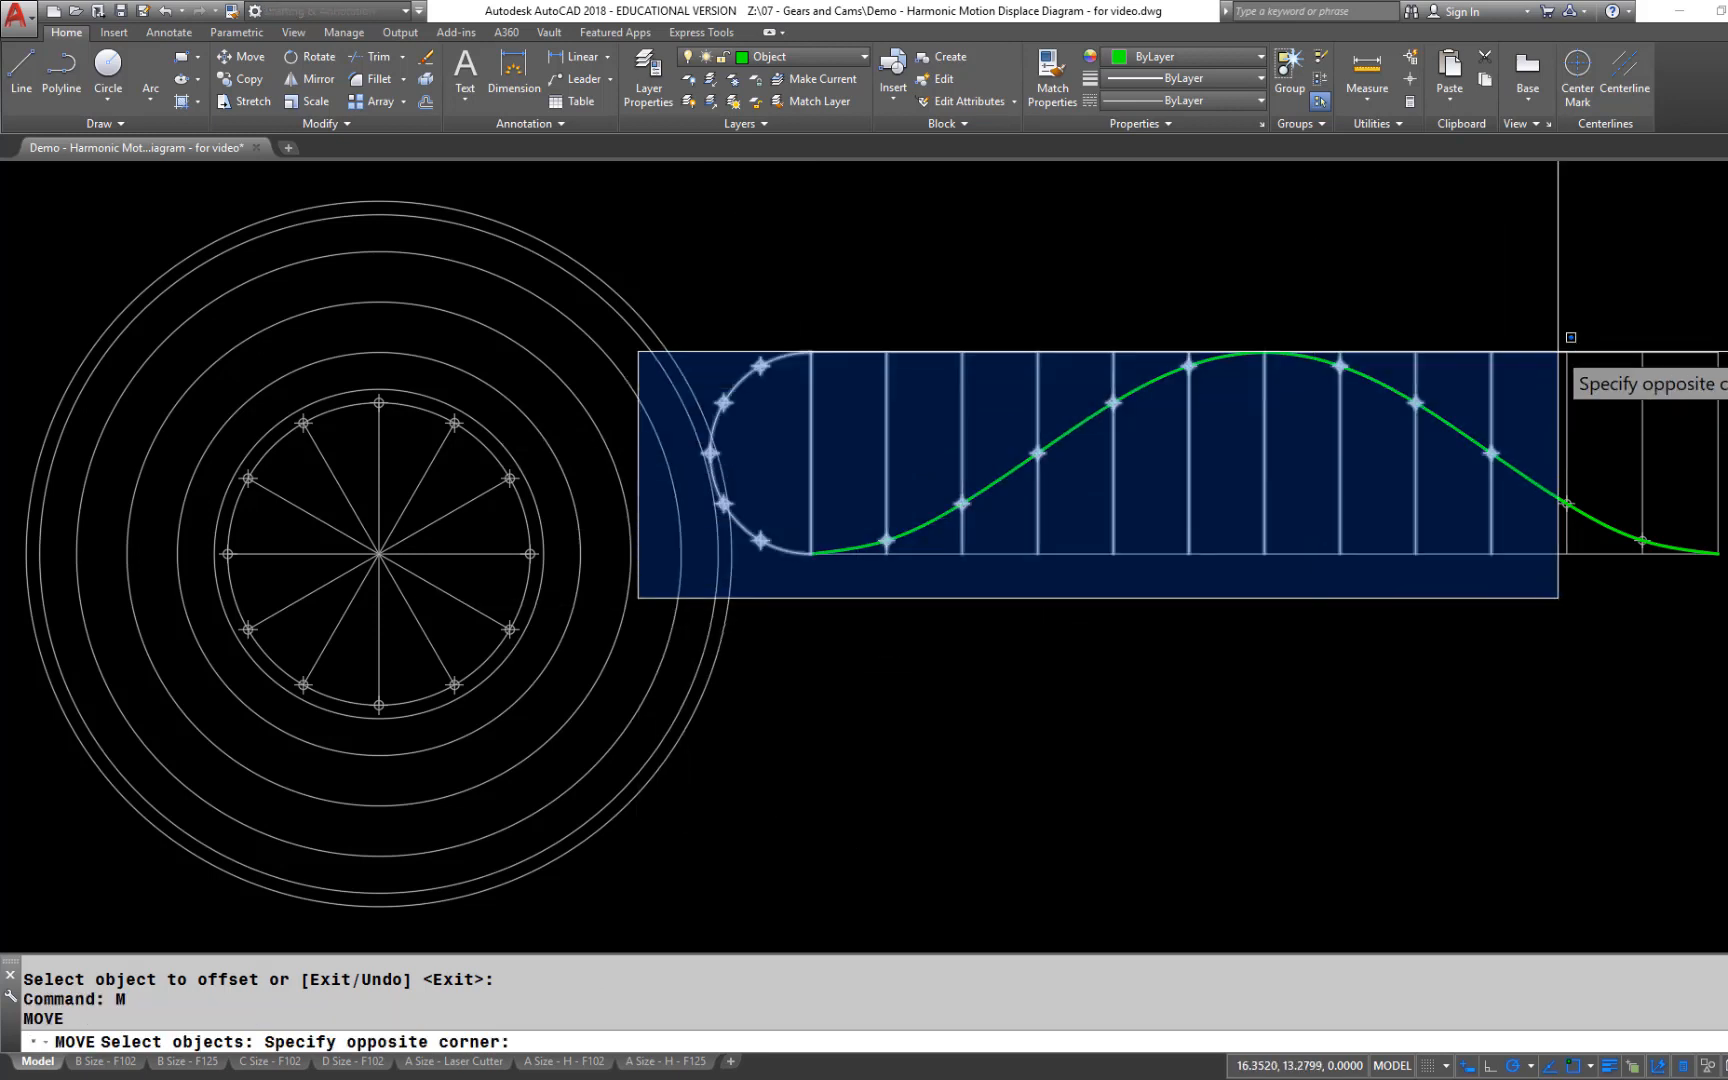
pyautogui.click(1726, 297)
pyautogui.press('Return')
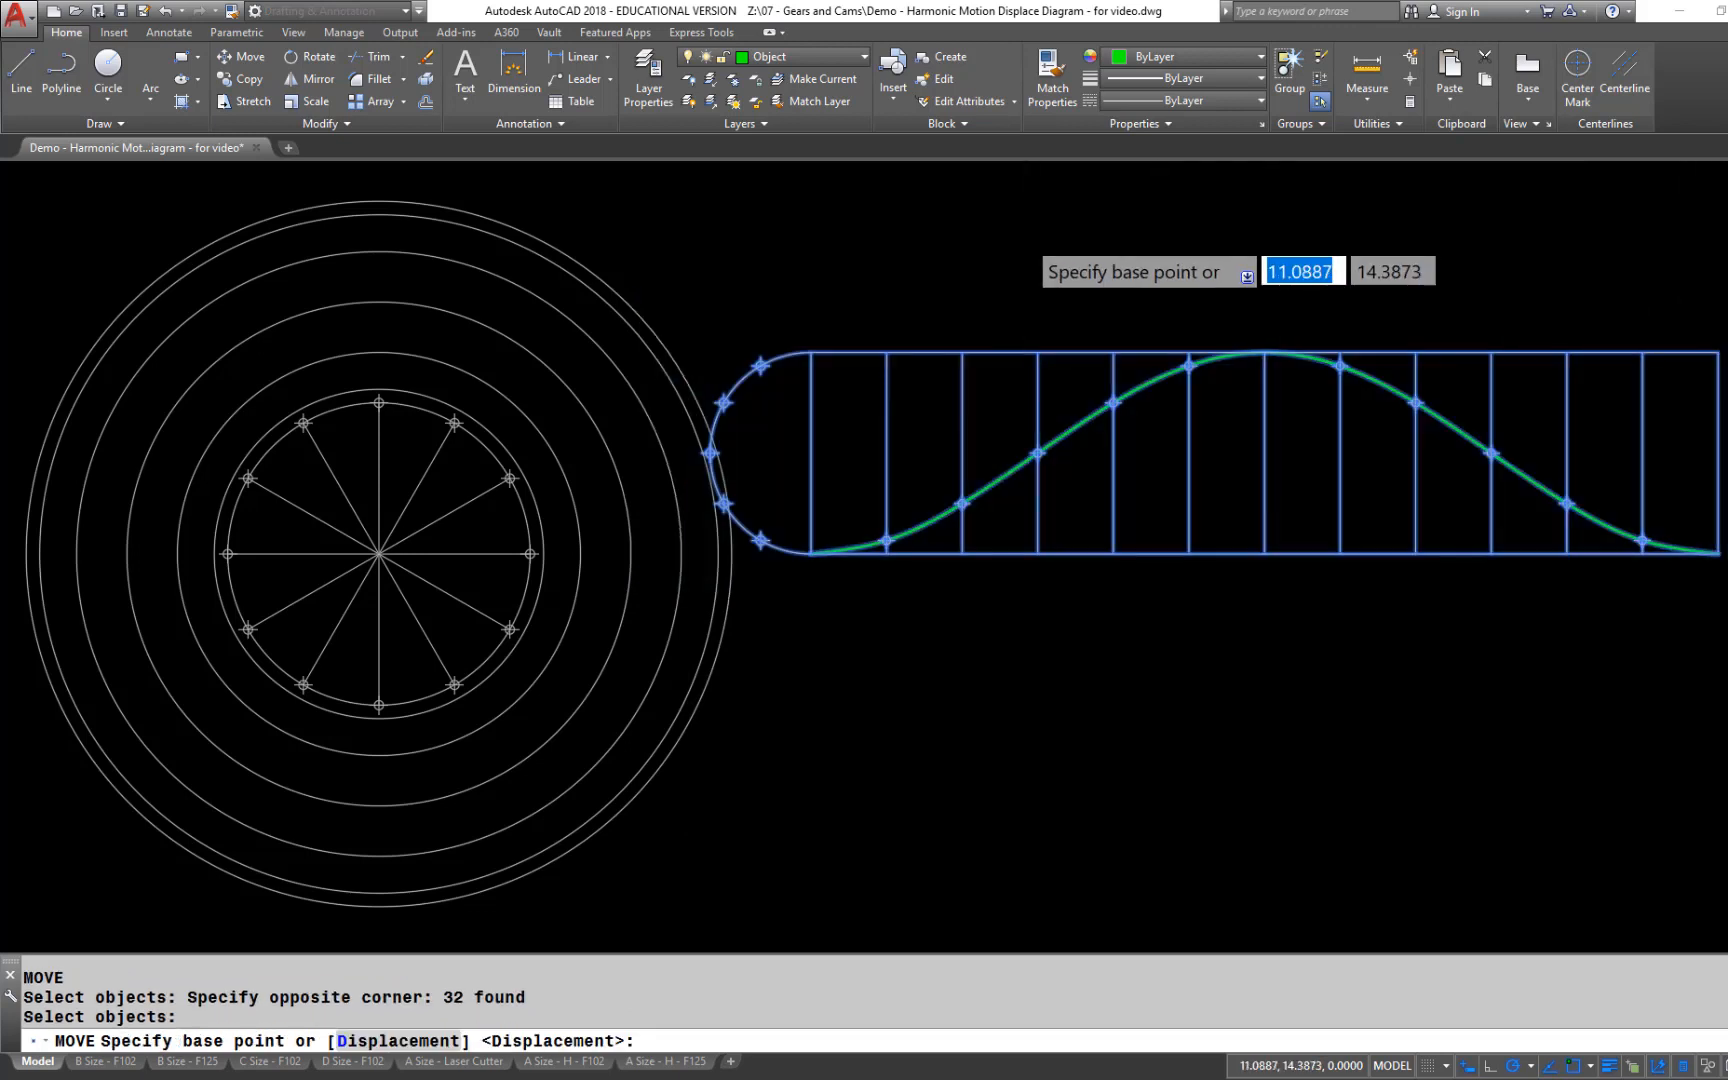
pyautogui.click(1029, 240)
pyautogui.click(1084, 245)
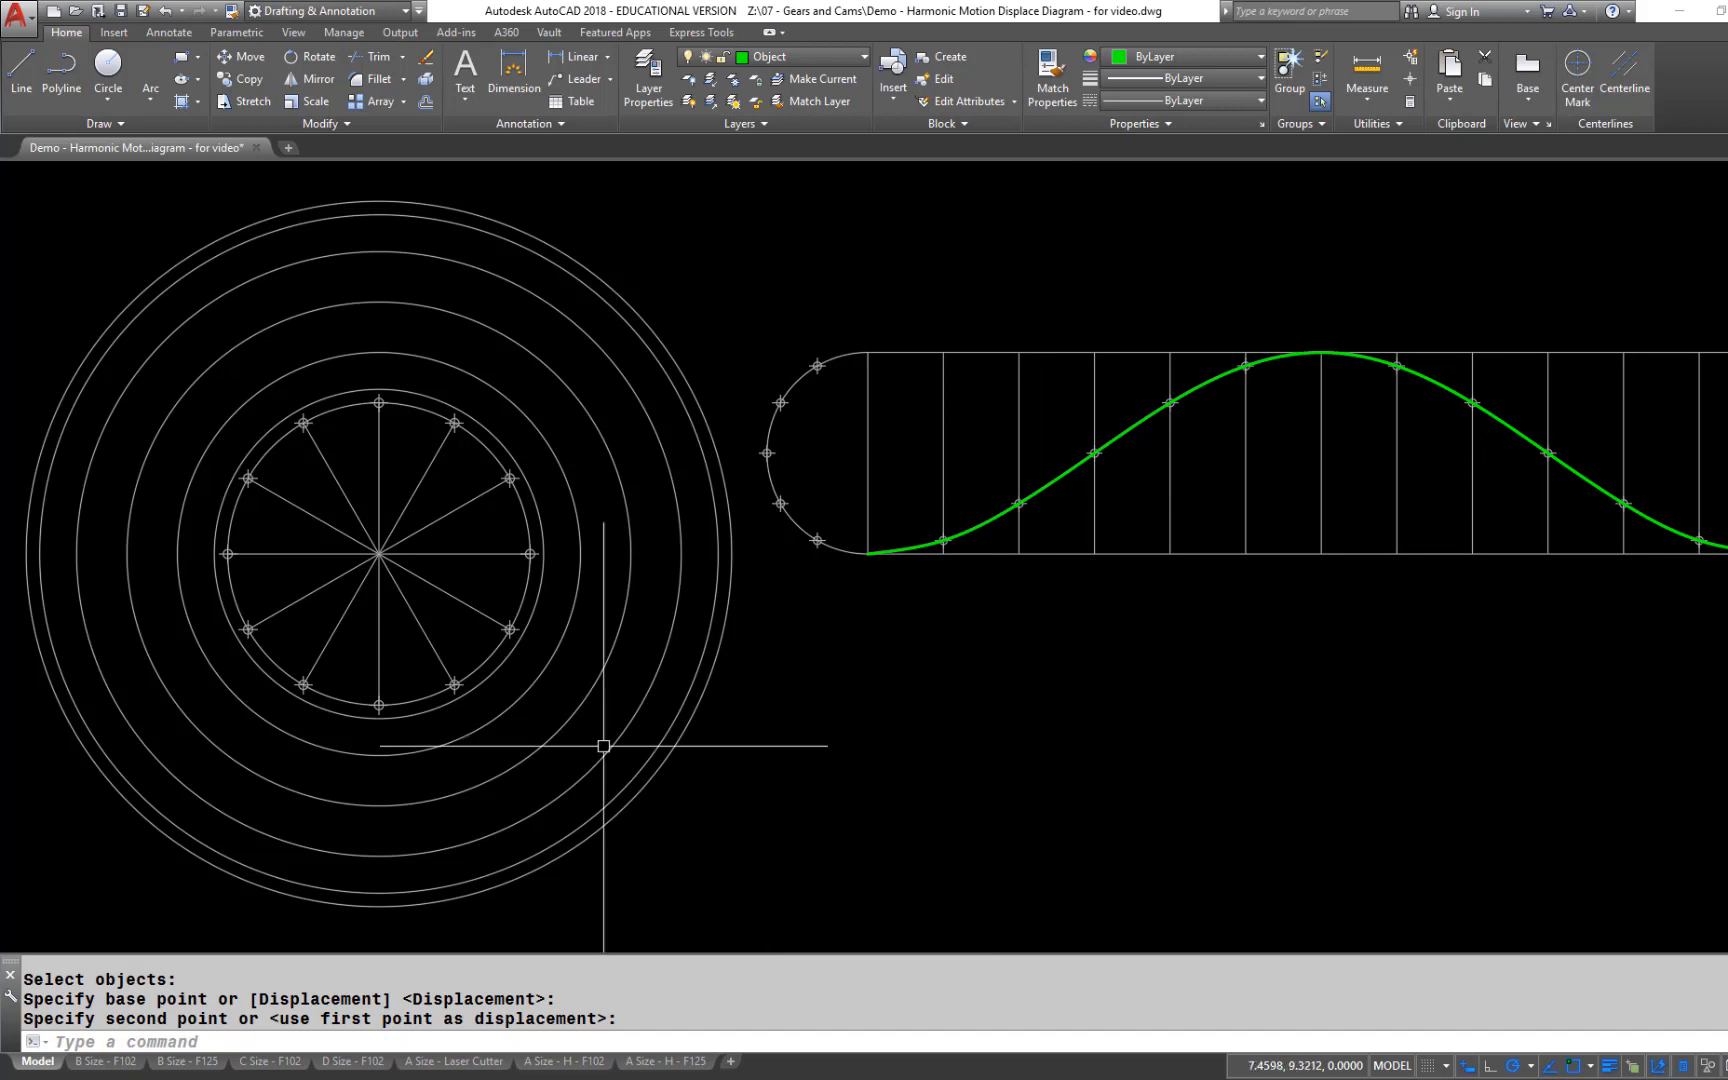
# Extend the 11, 10 and 9 o'clock radial lines to the first, second and third offset circles respectively
pyautogui.write('ex')
pyautogui.press('Return')
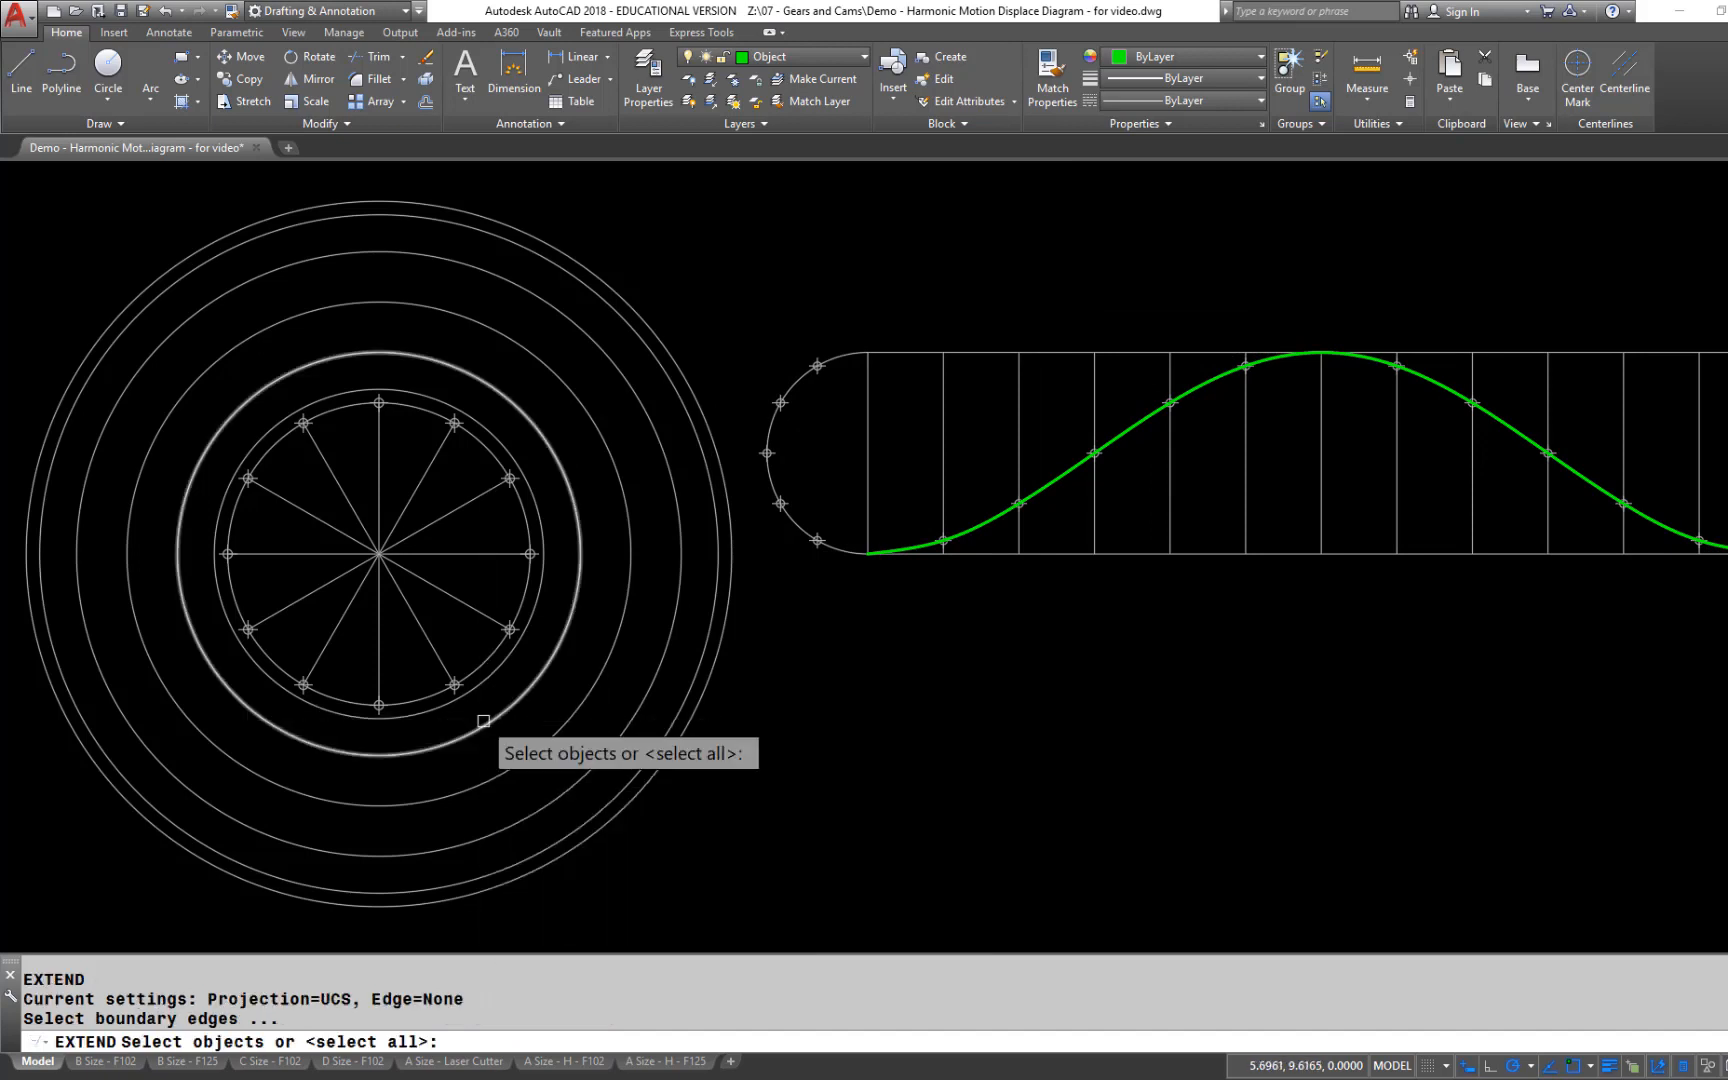
pyautogui.press('Return')
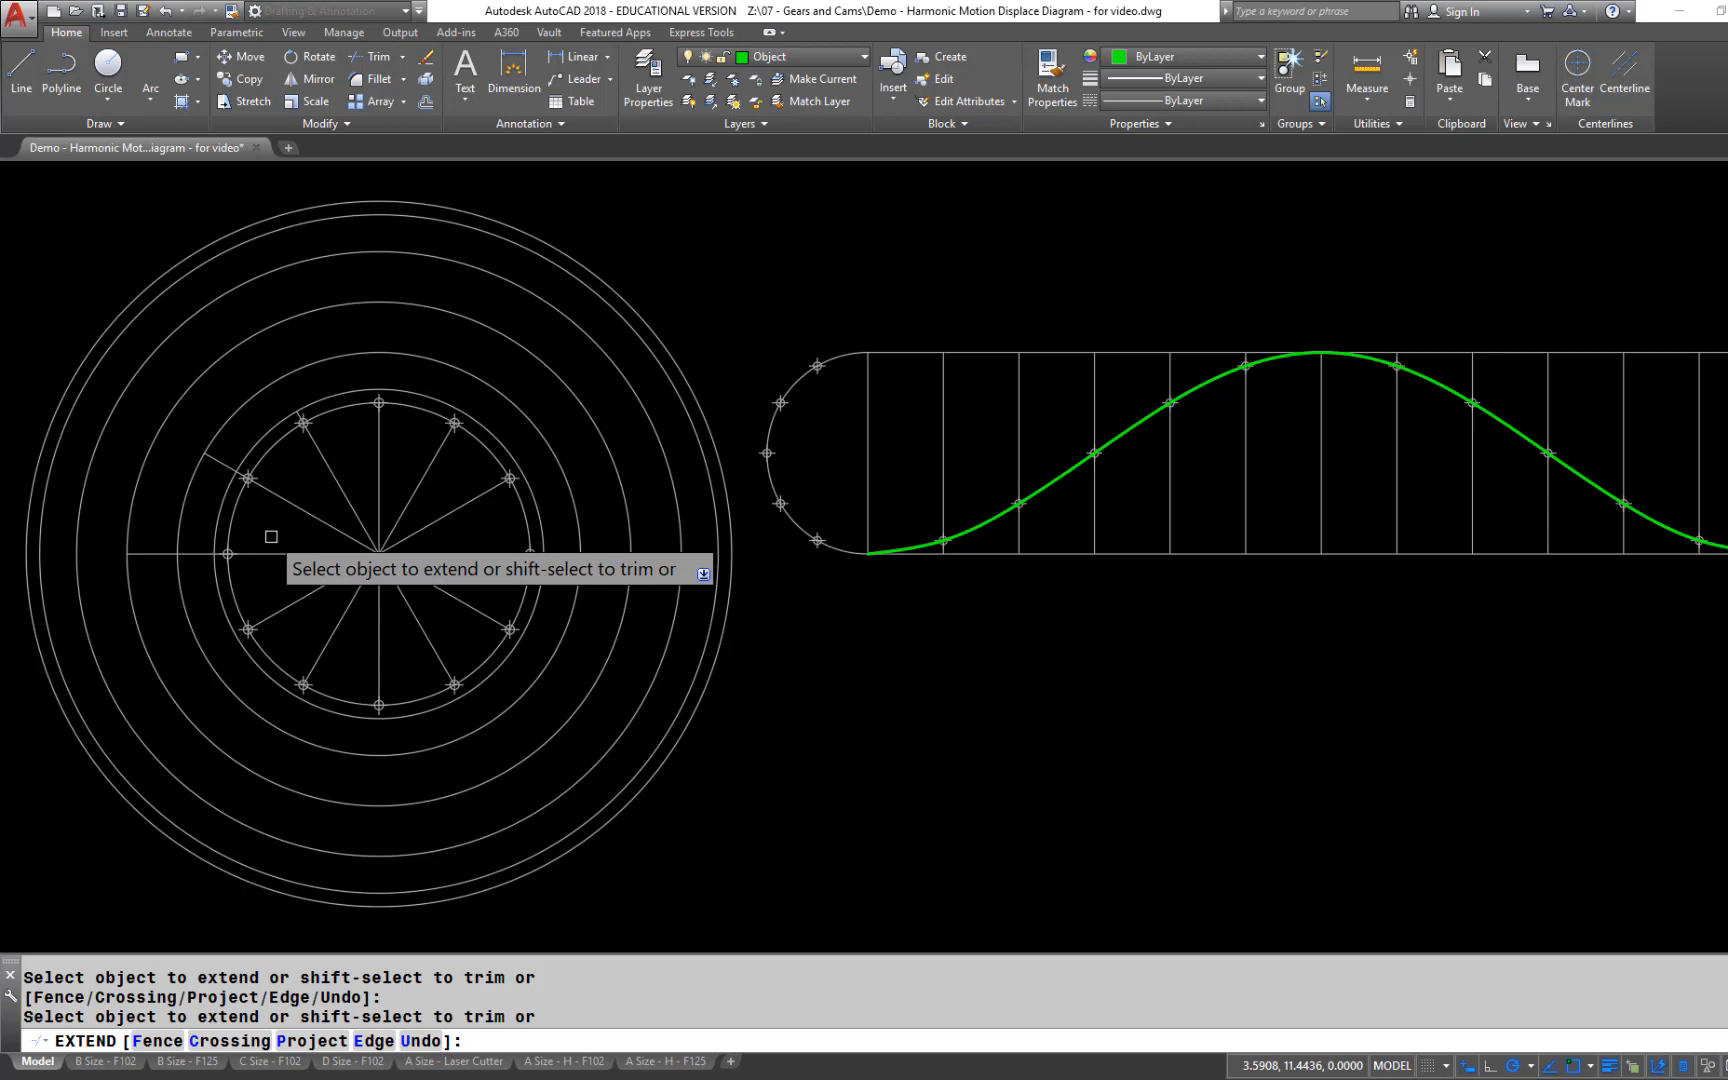
pyautogui.press('Return')
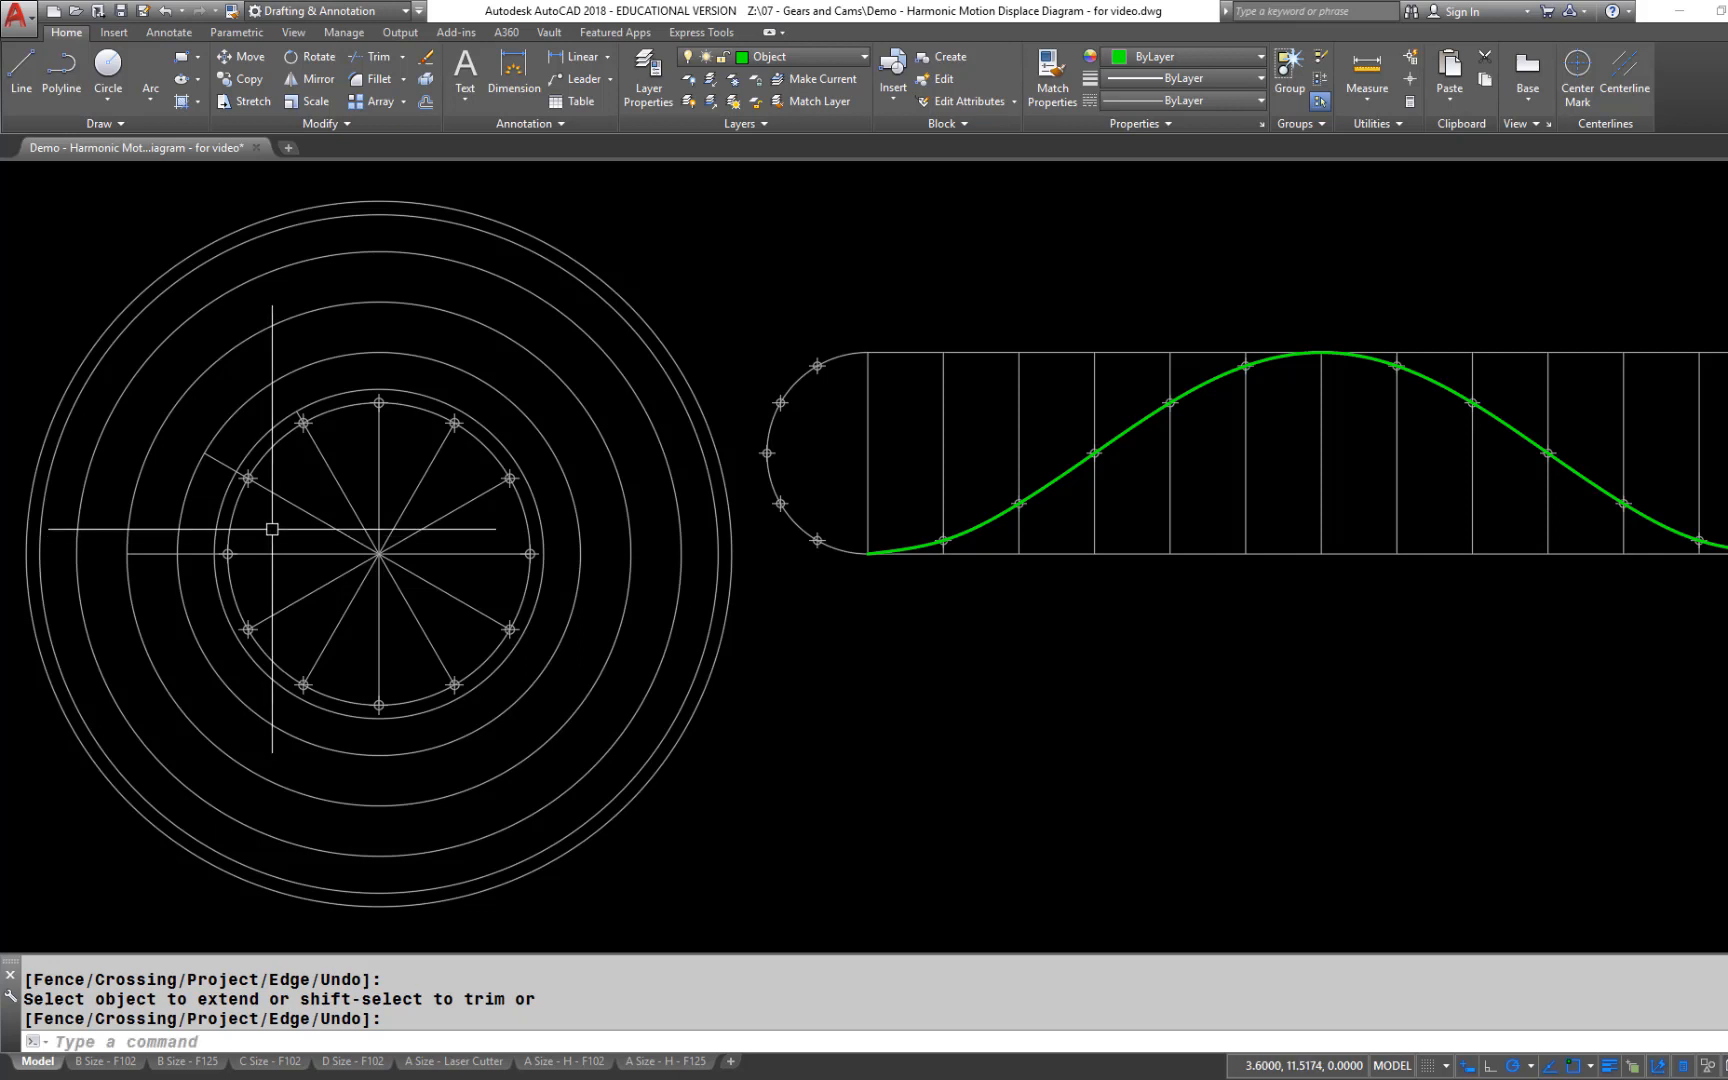
# Extend the 8 o'clock radial line to the fourth offset circle
pyautogui.press('Return')
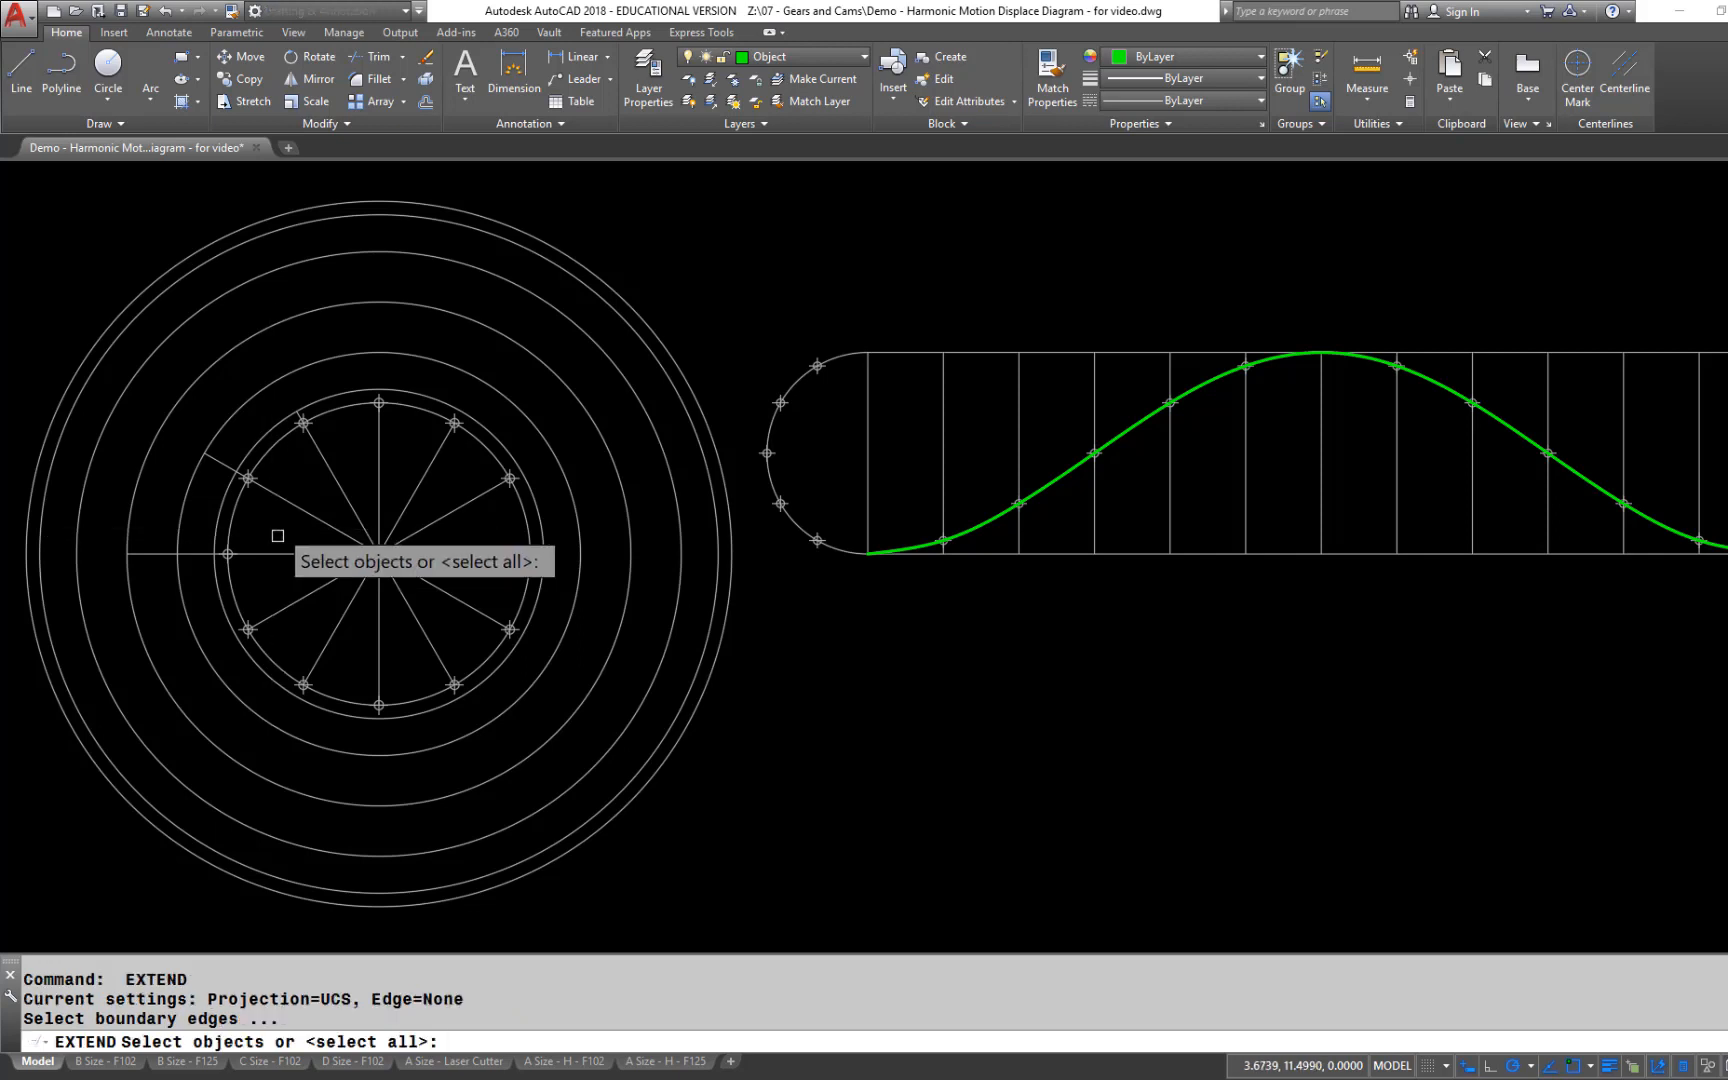
pyautogui.click(97, 676)
pyautogui.press('Return')
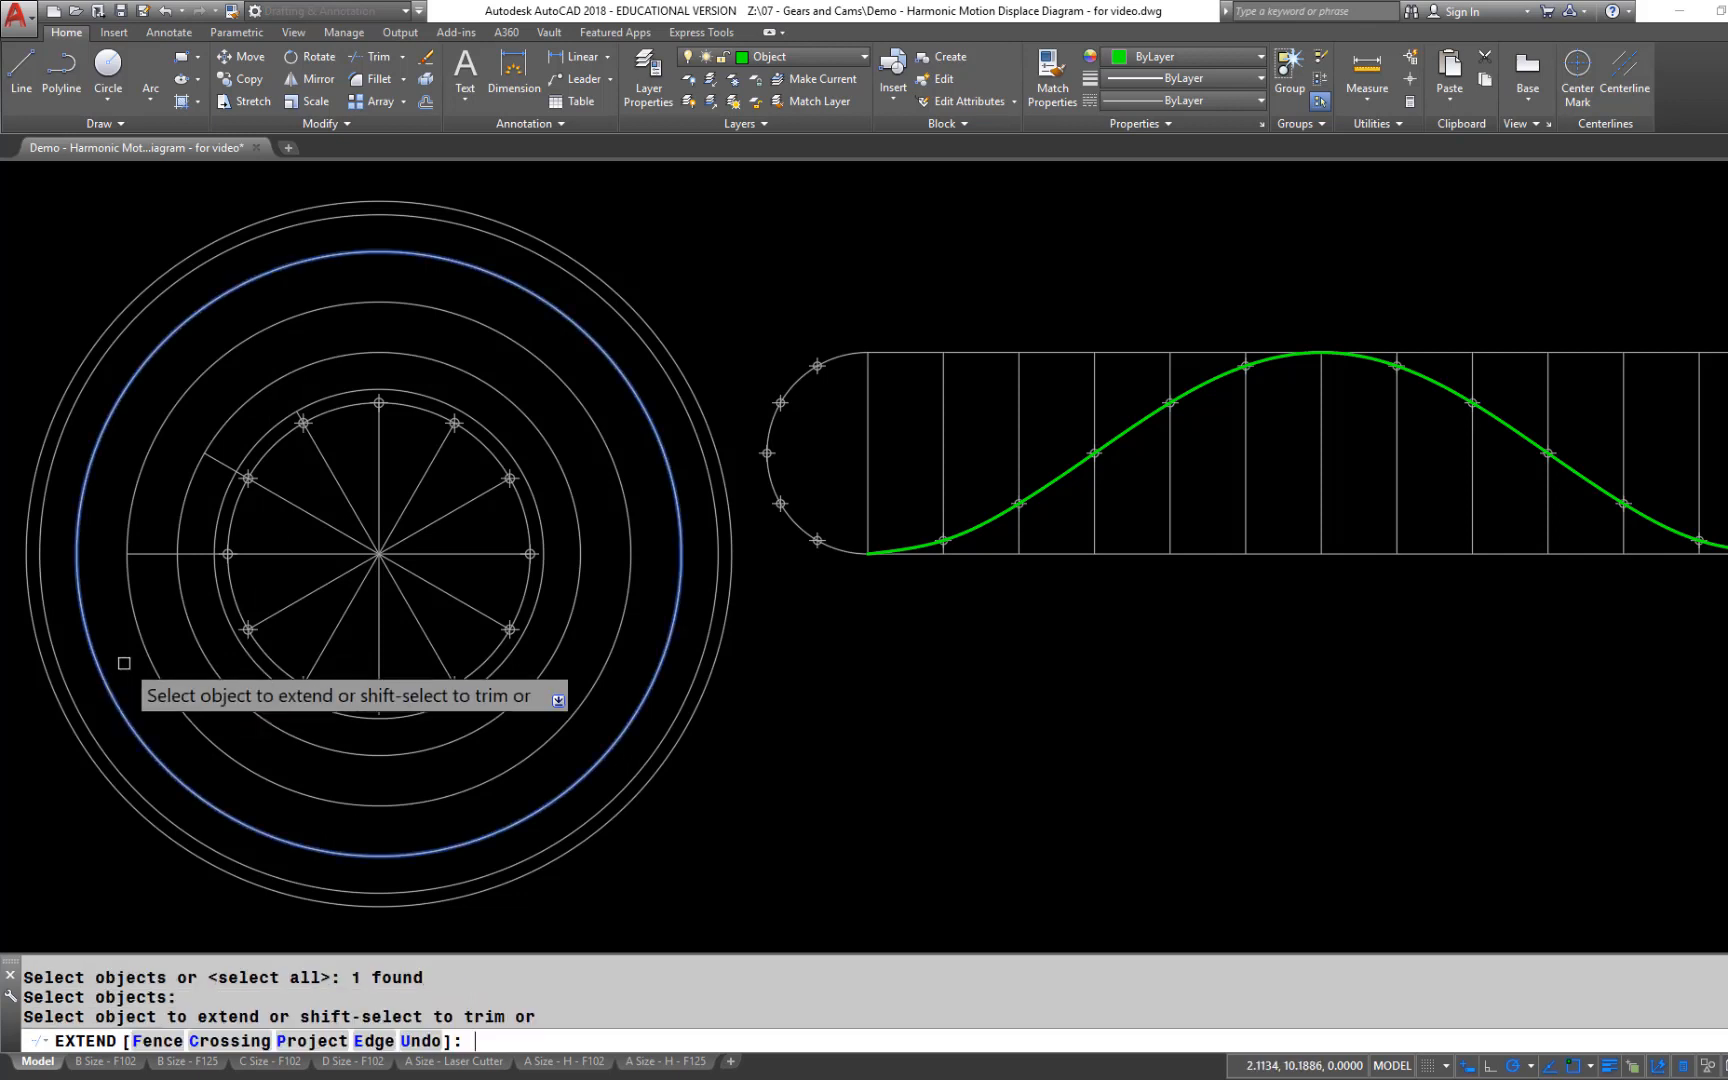
pyautogui.click(275, 619)
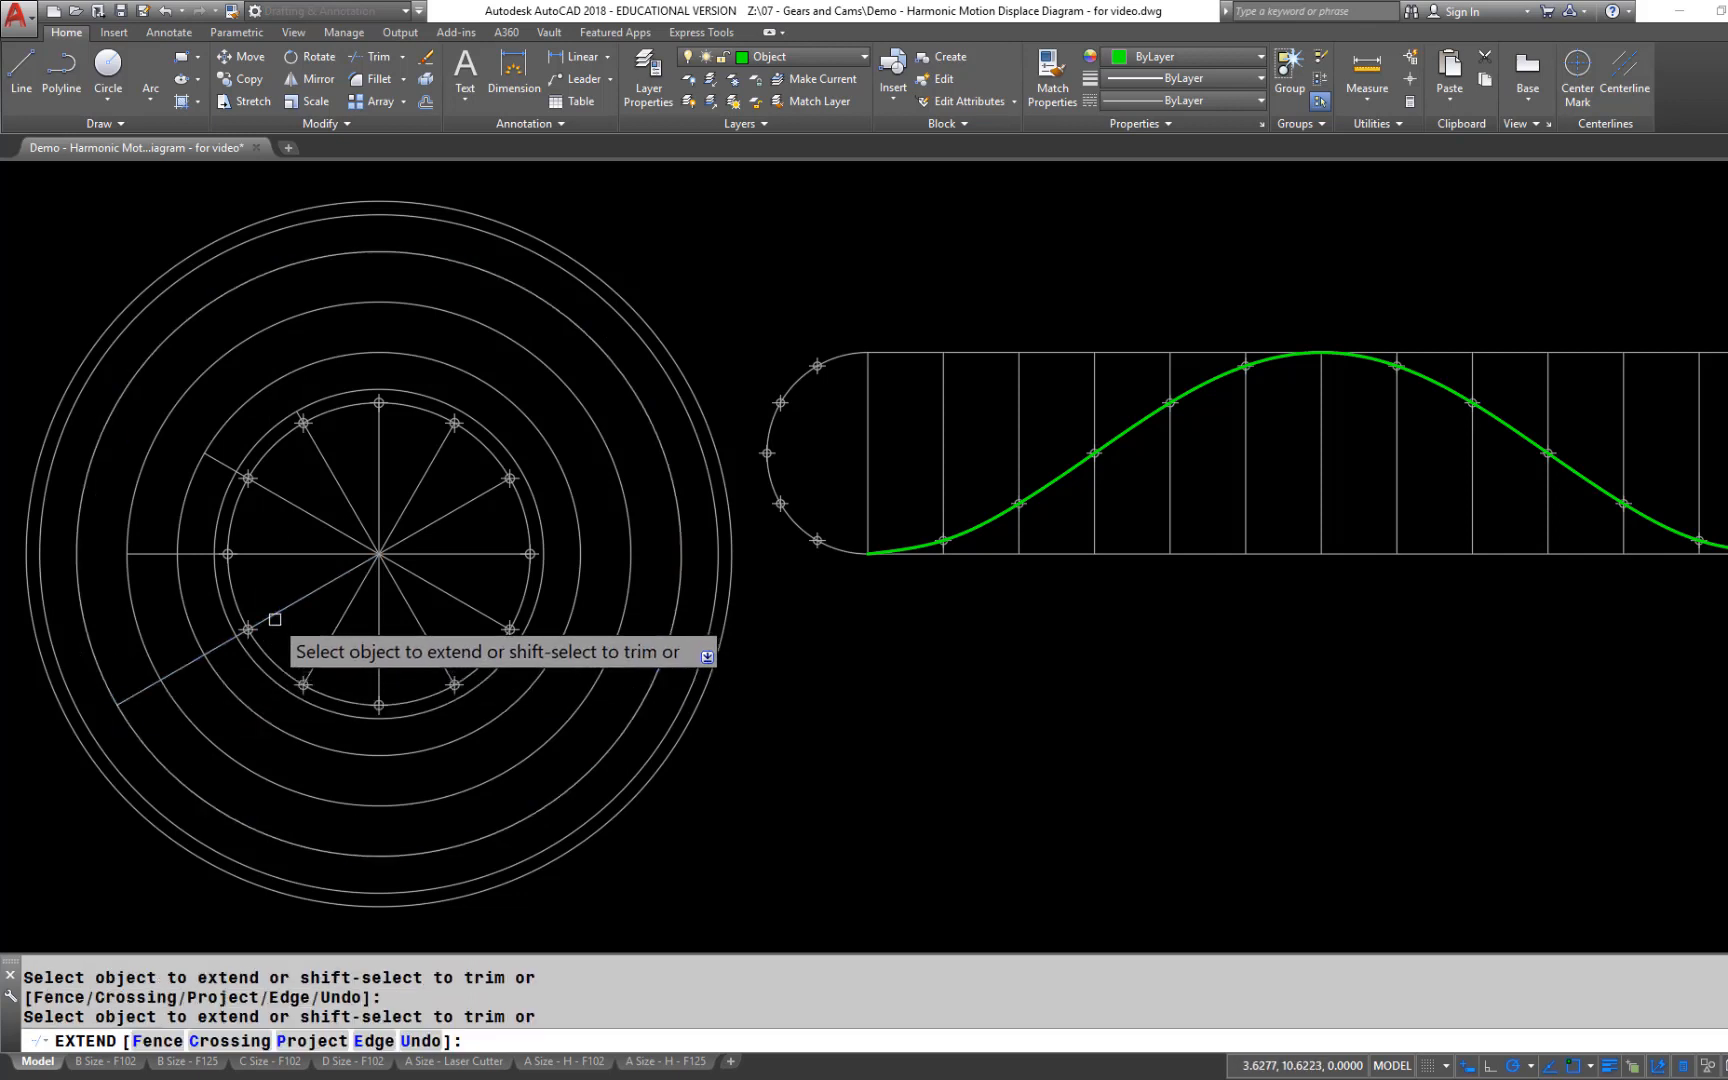
pyautogui.press('Return')
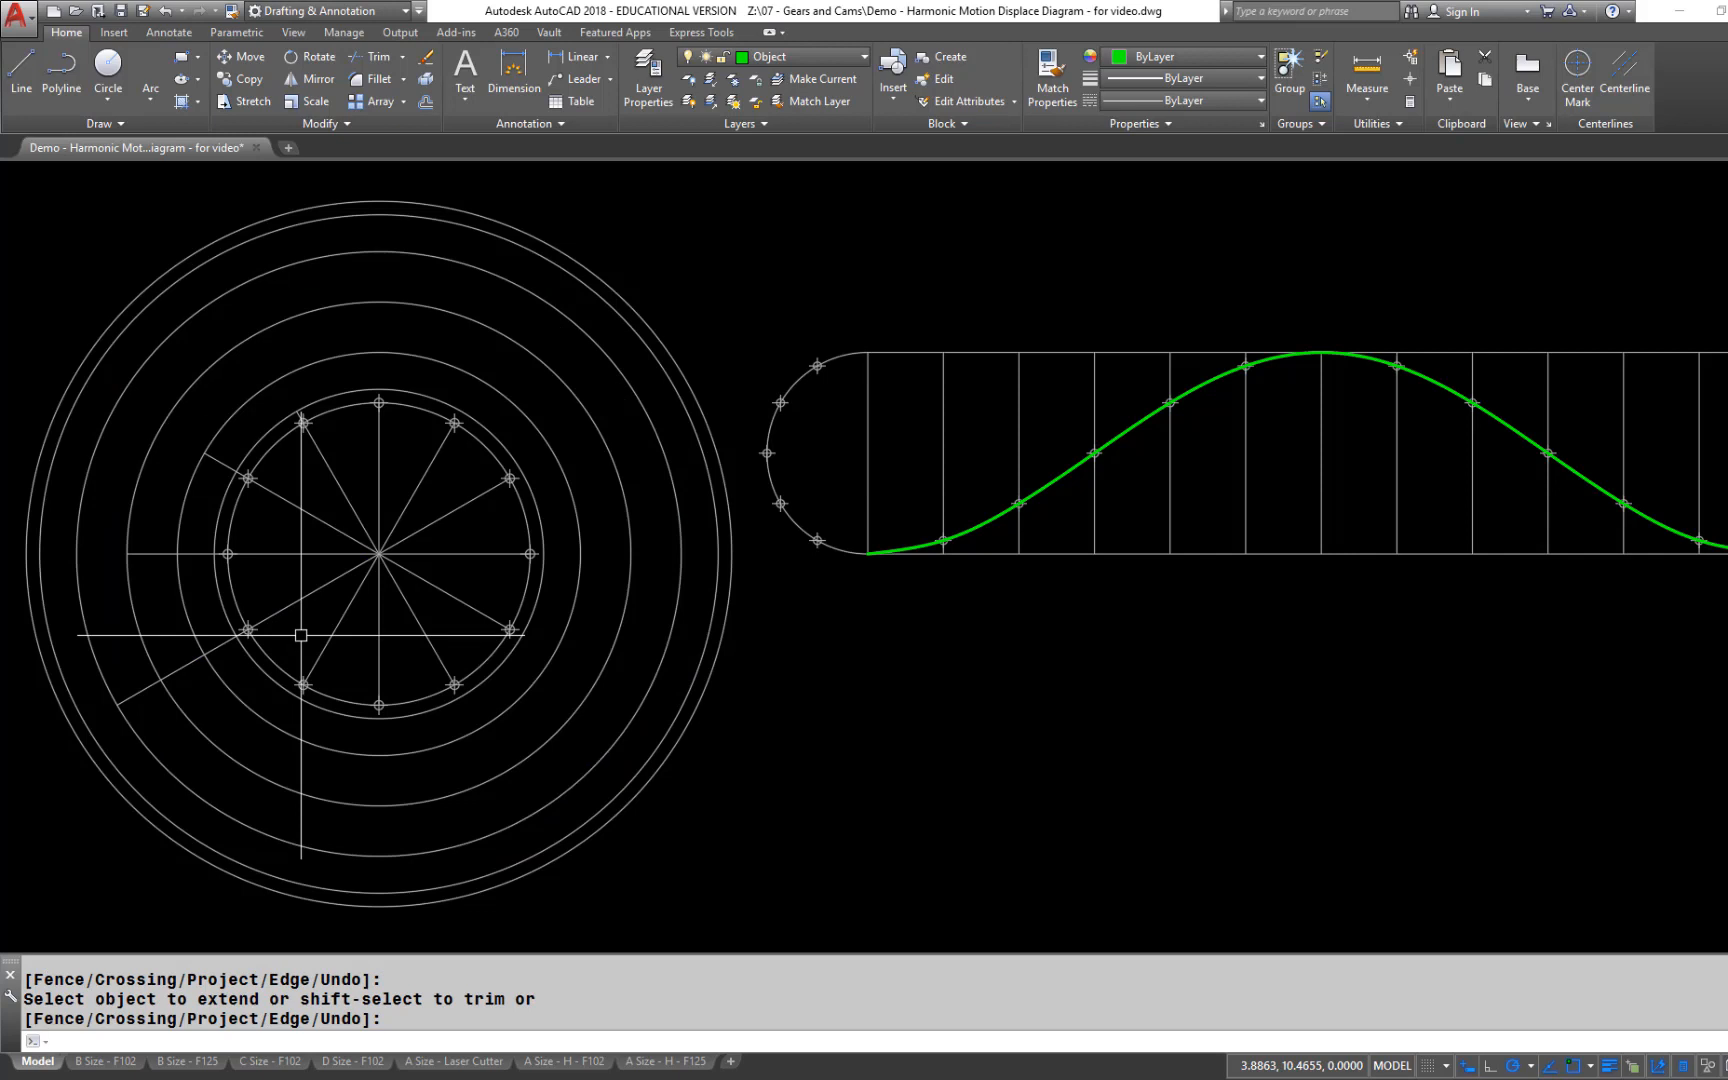
# Extend the 7 o'clock radial line to the fifth offset circle, just inside the outermost one
pyautogui.press('Return')
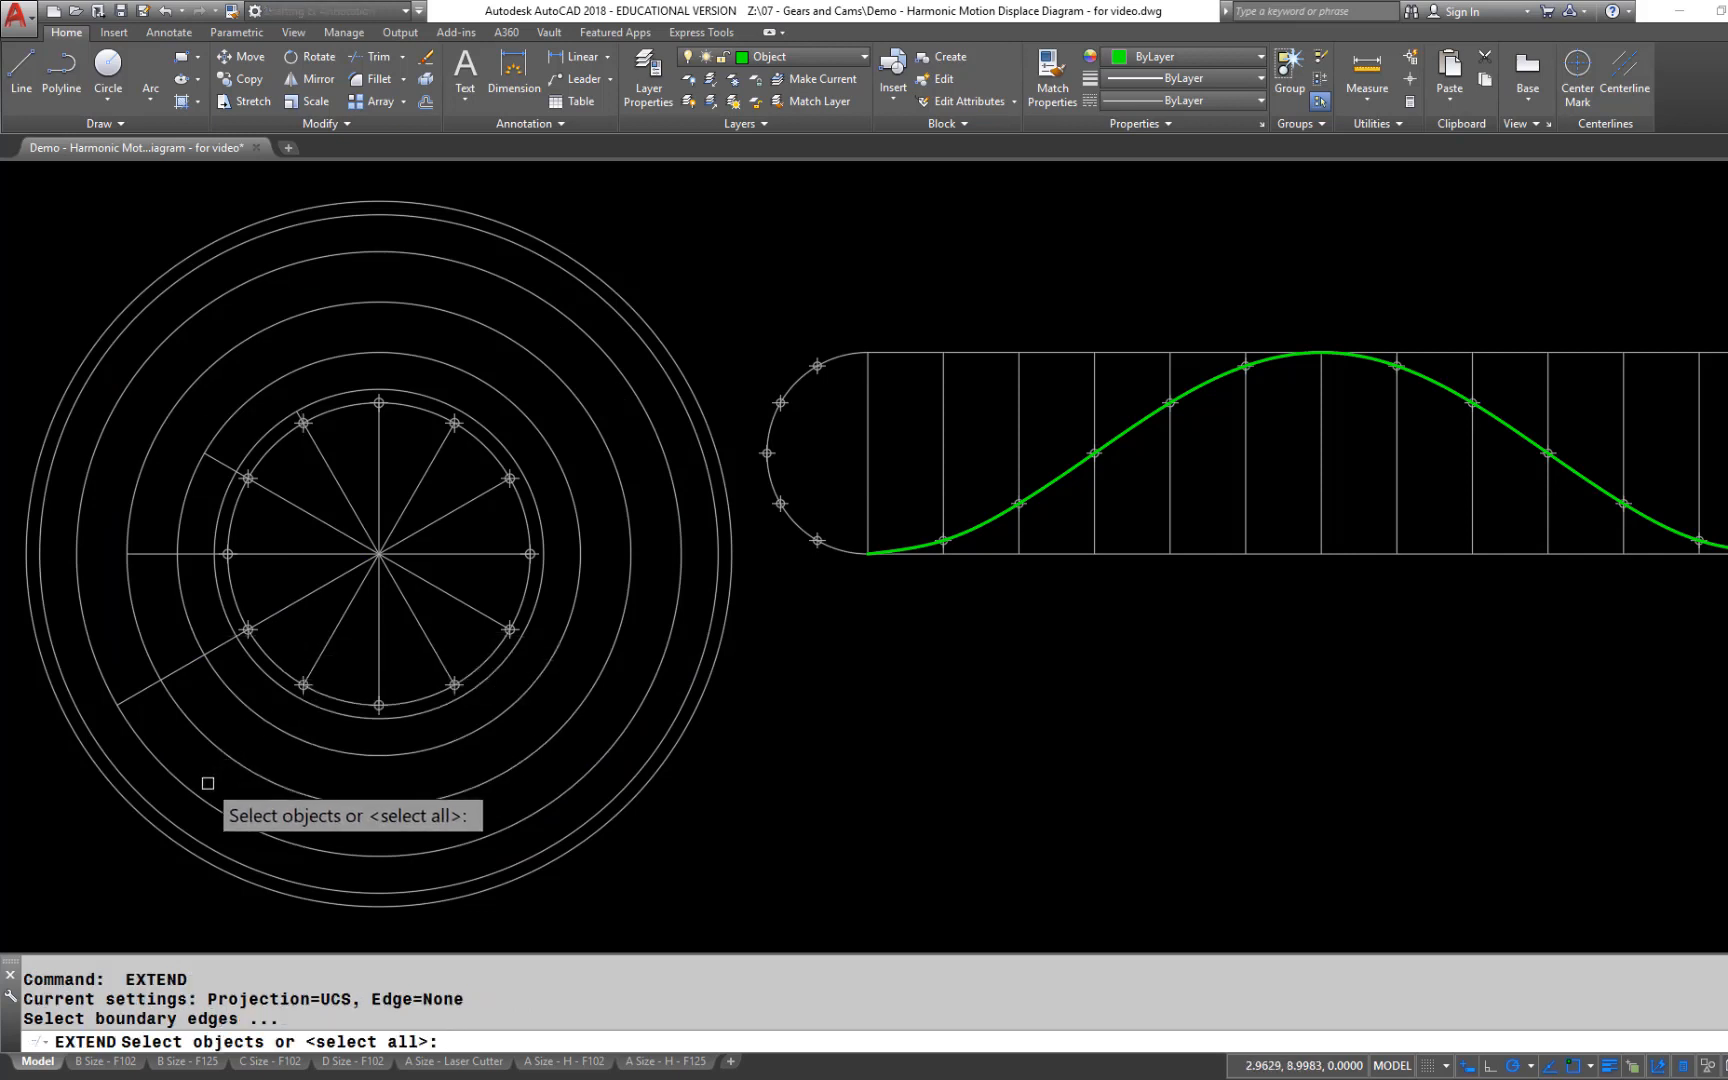
pyautogui.click(180, 830)
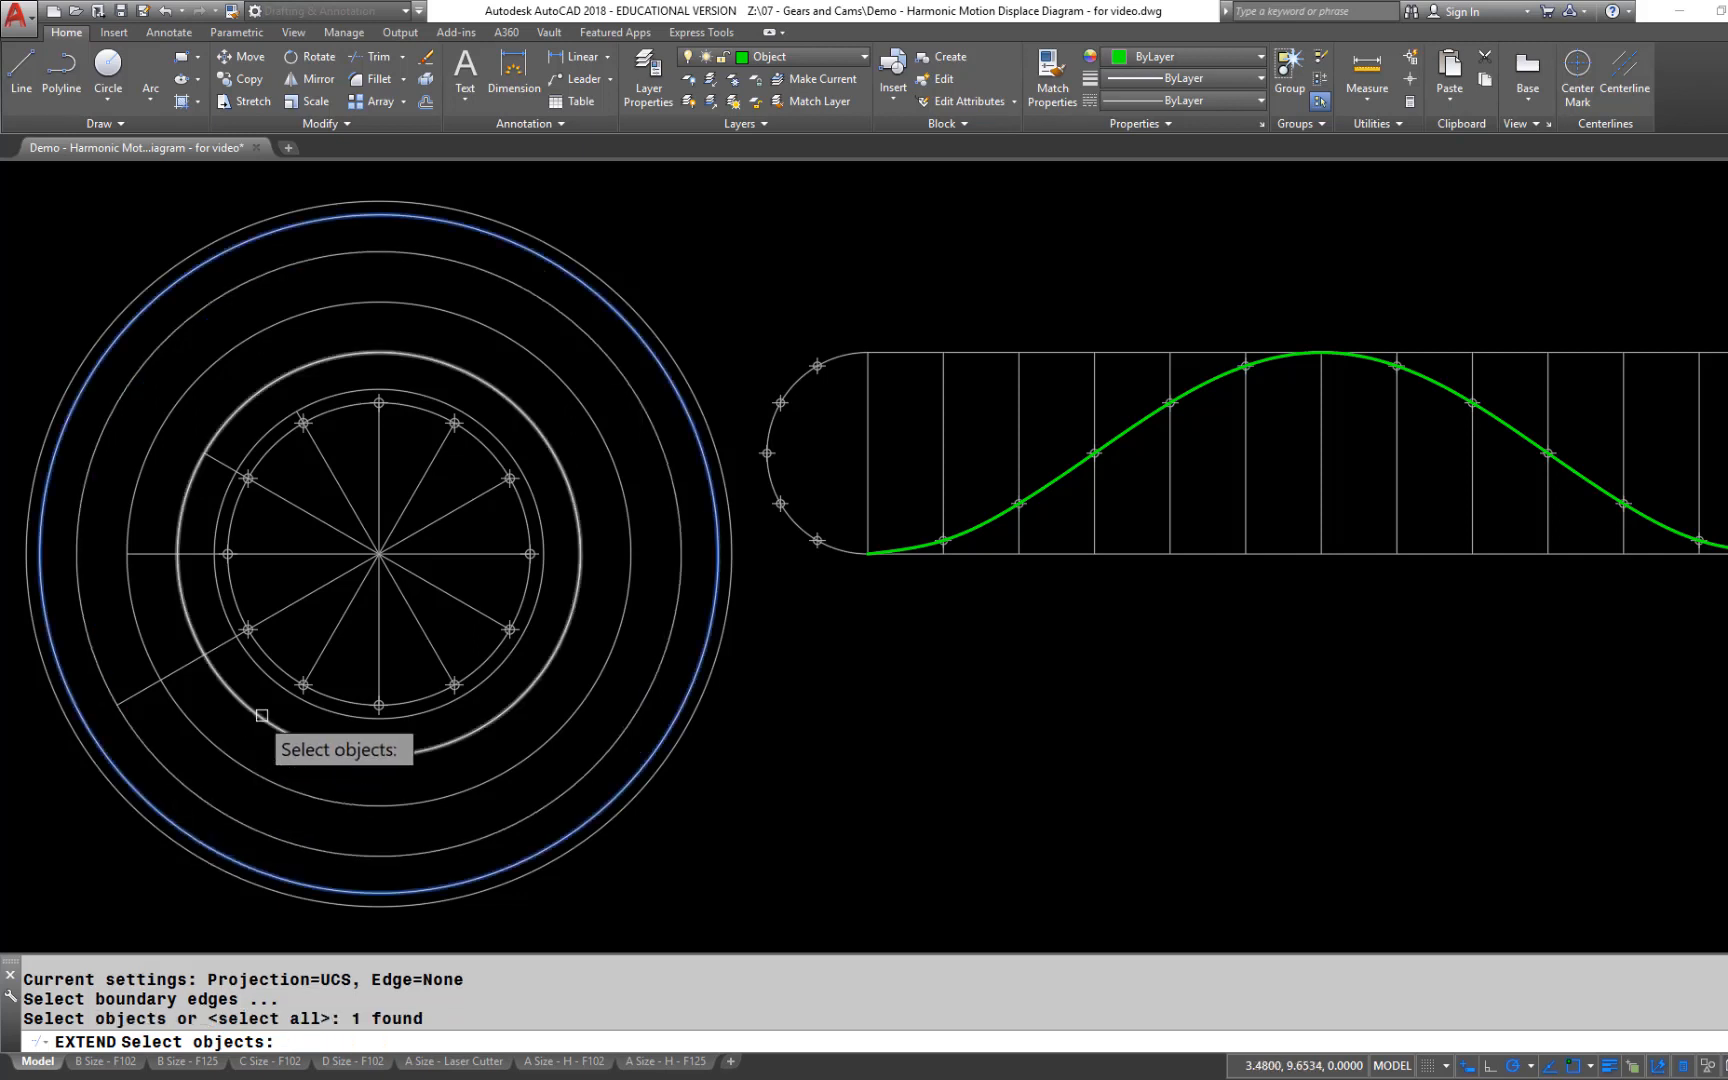
pyautogui.press('Return')
pyautogui.click(320, 655)
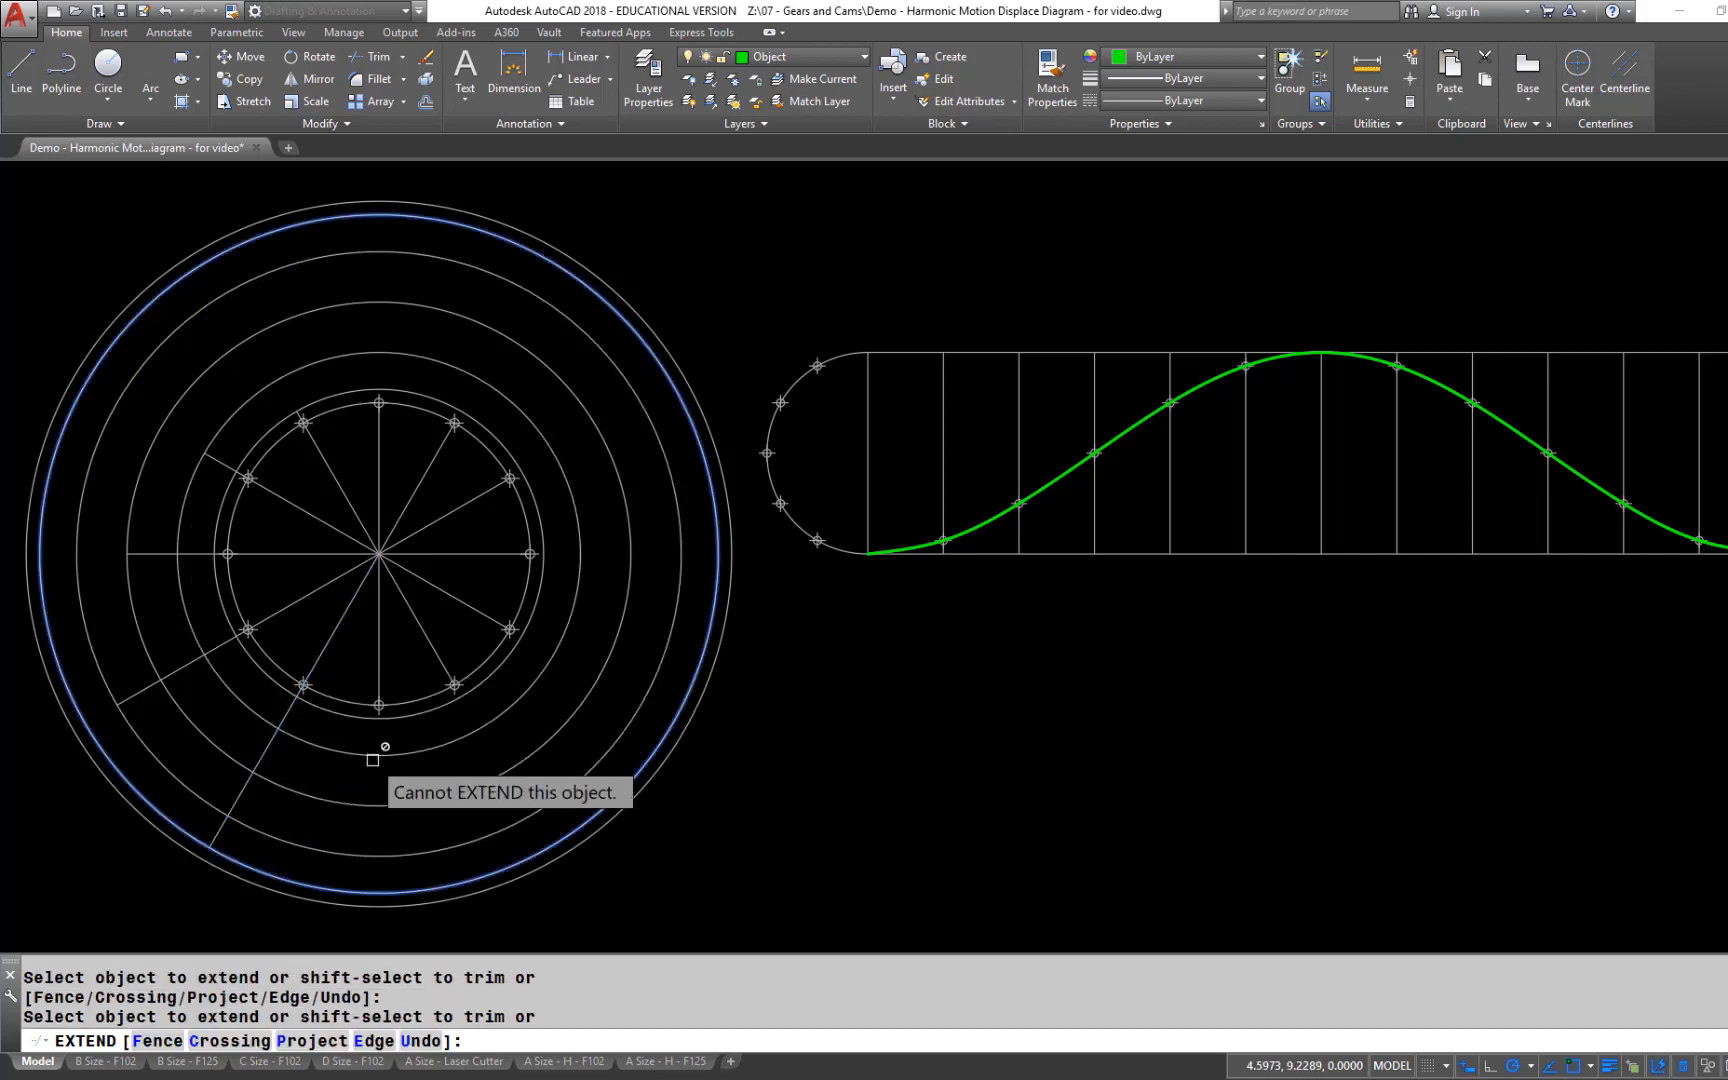
pyautogui.press('Return')
# Extend the 6 o'clock radial line straight down to the outermost offset circle
pyautogui.press('Return')
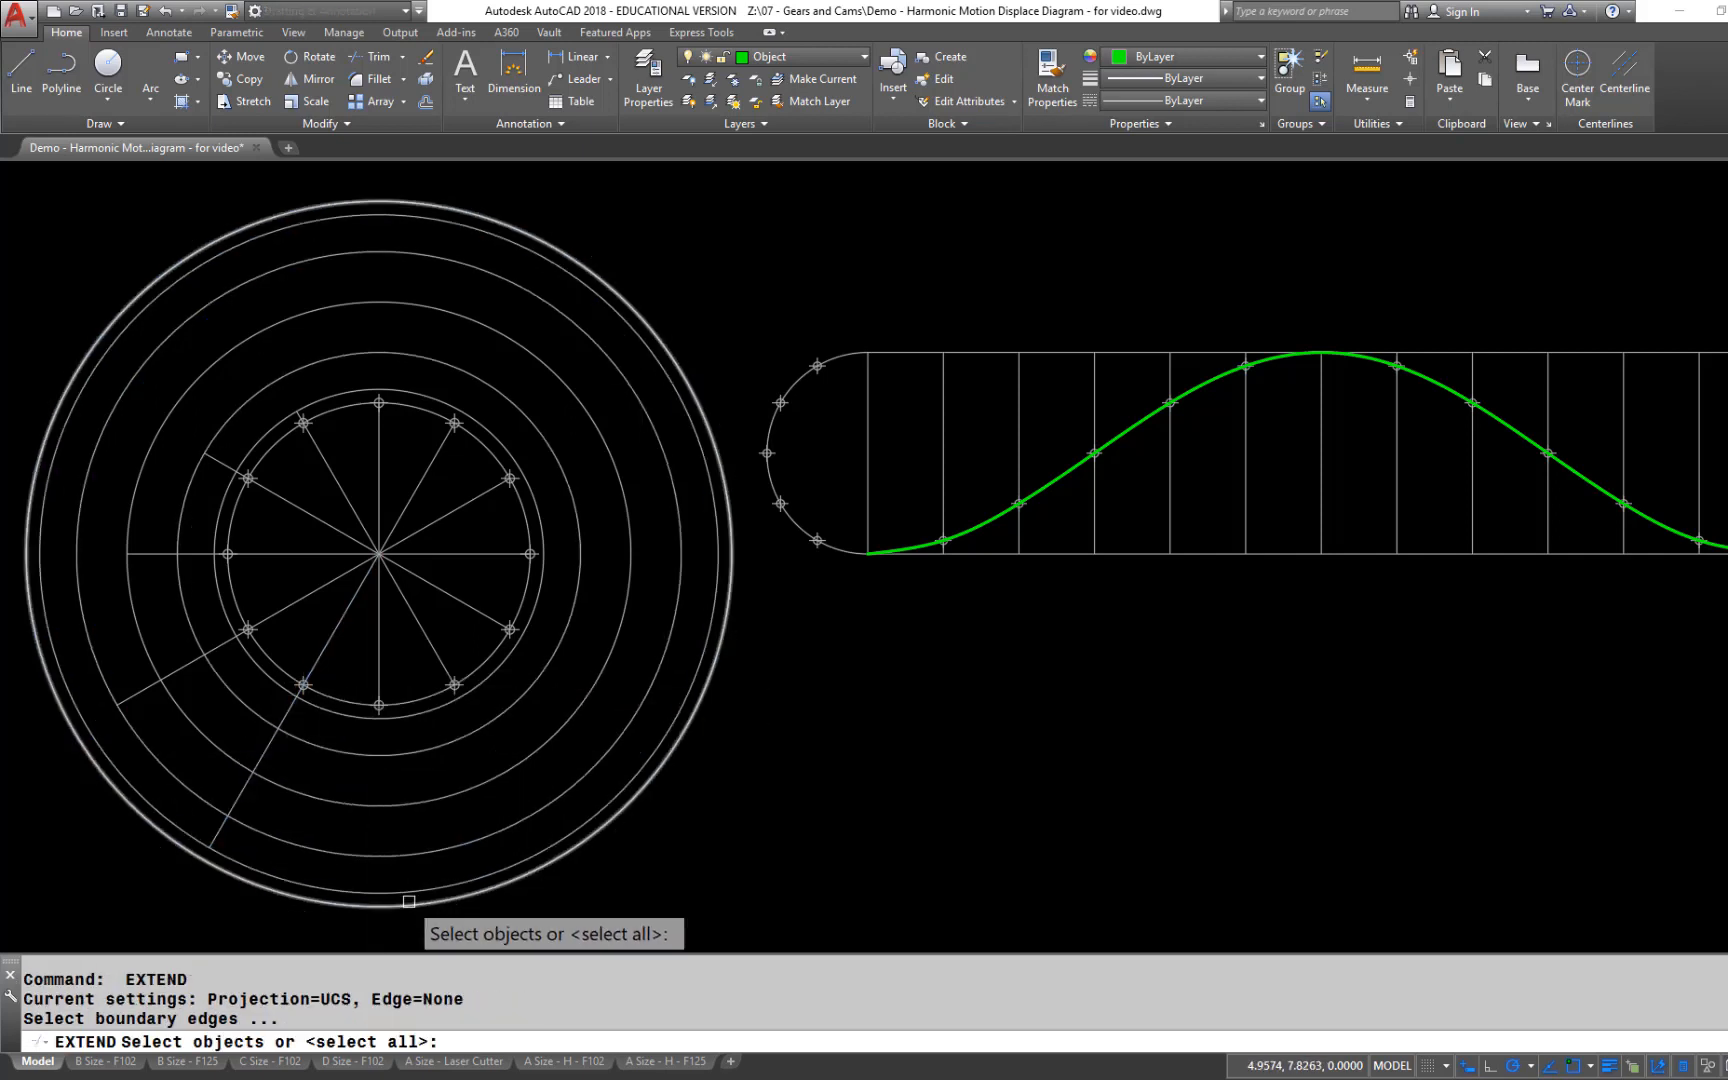
pyautogui.click(409, 901)
pyautogui.press('Return')
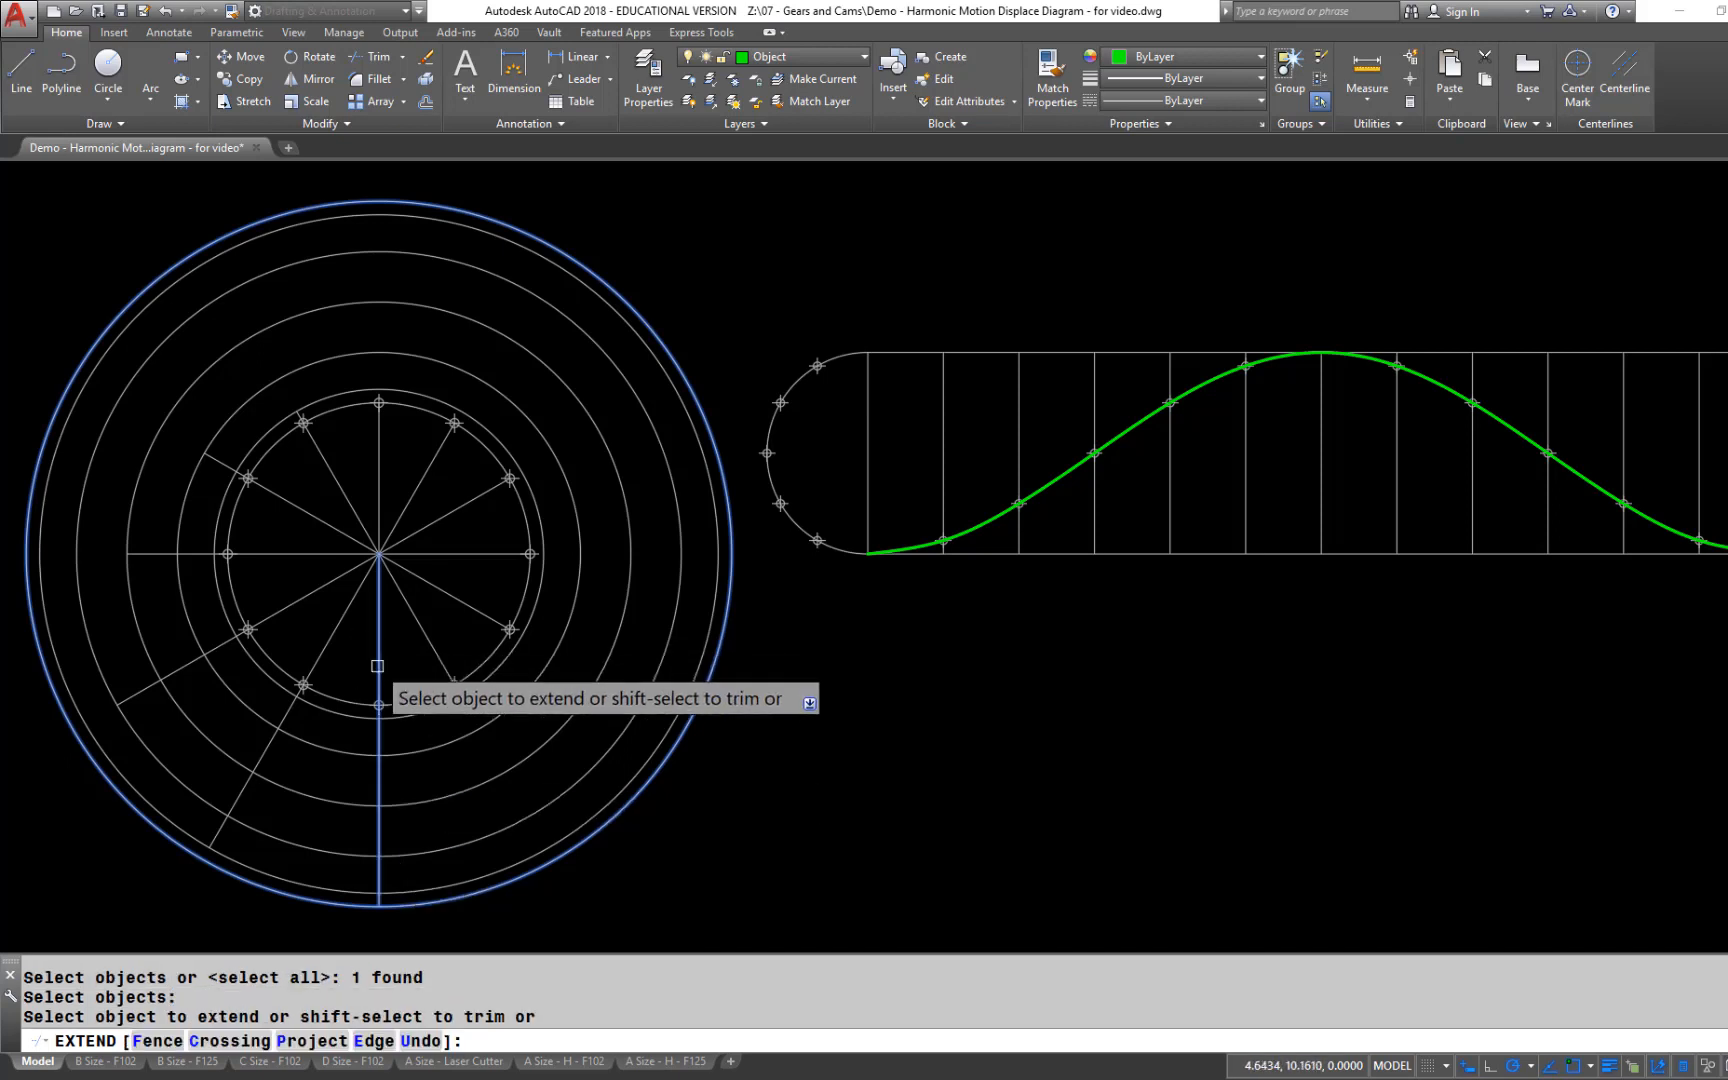
pyautogui.click(377, 666)
pyautogui.press('Return')
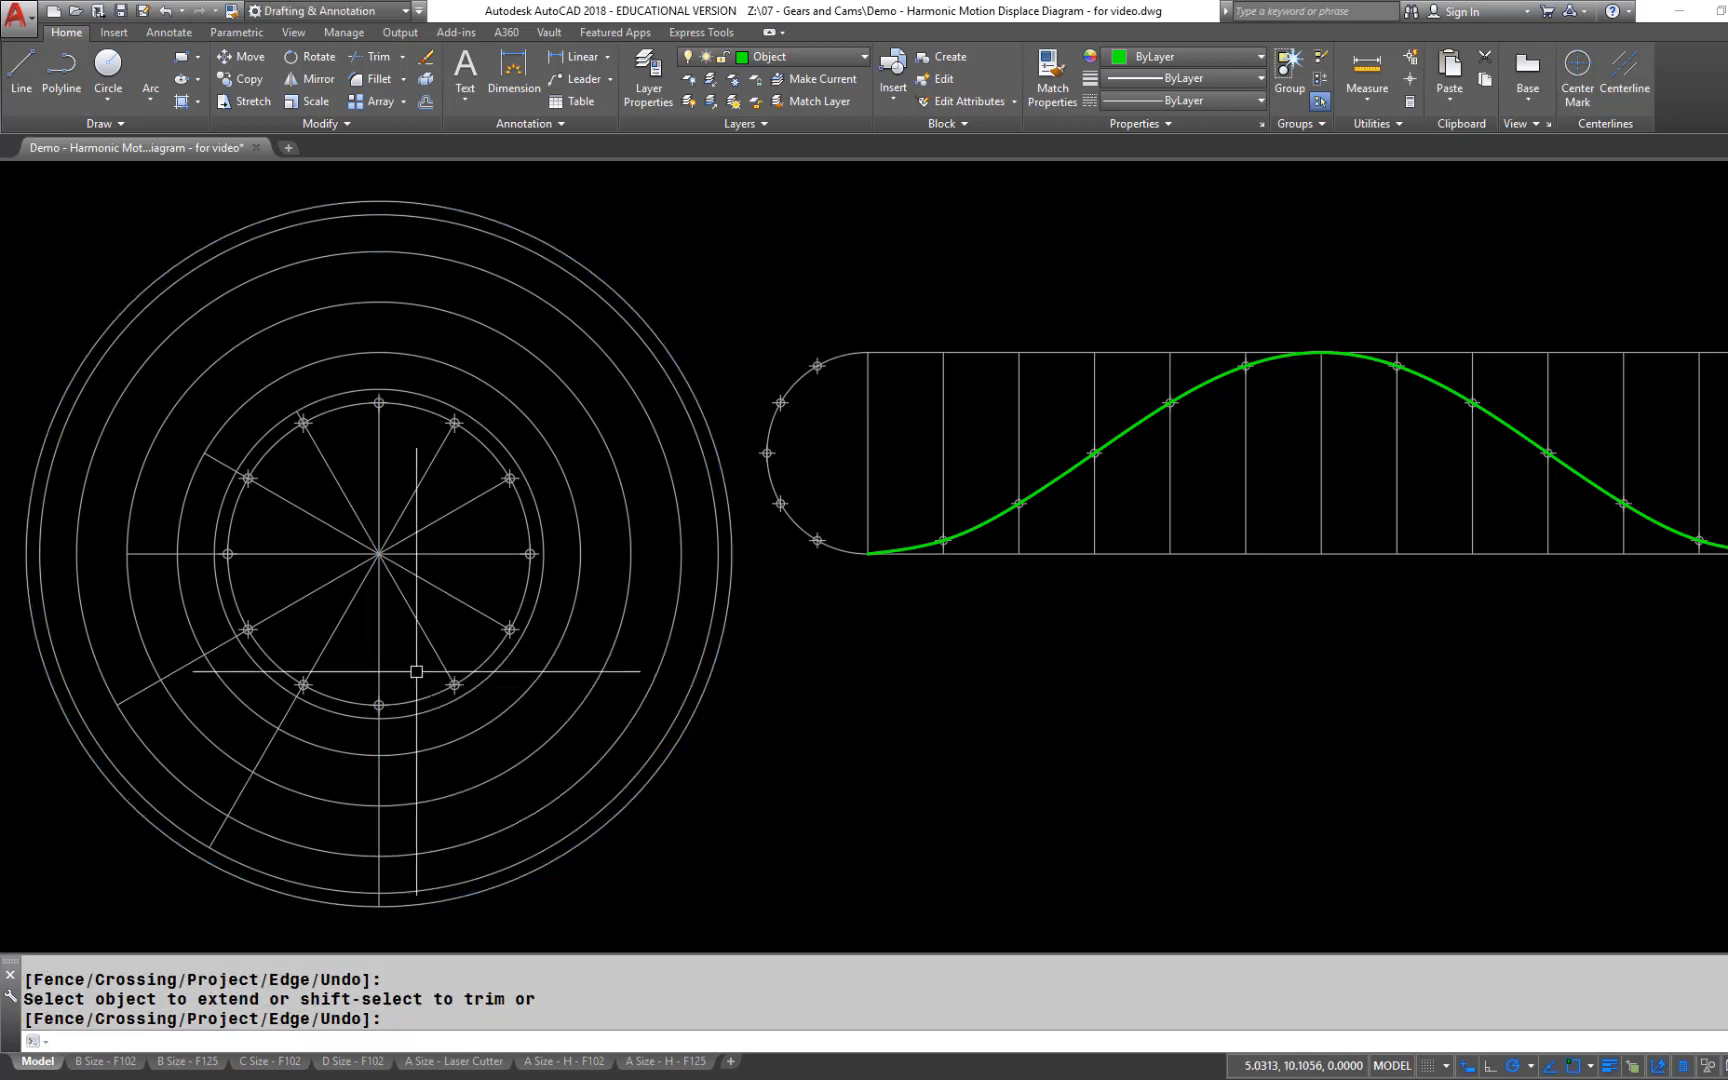
# Extend the 5 o'clock radial line to the fifth offset circle, just inside the outermost one
pyautogui.press('Return')
pyautogui.click(482, 876)
pyautogui.press('Return')
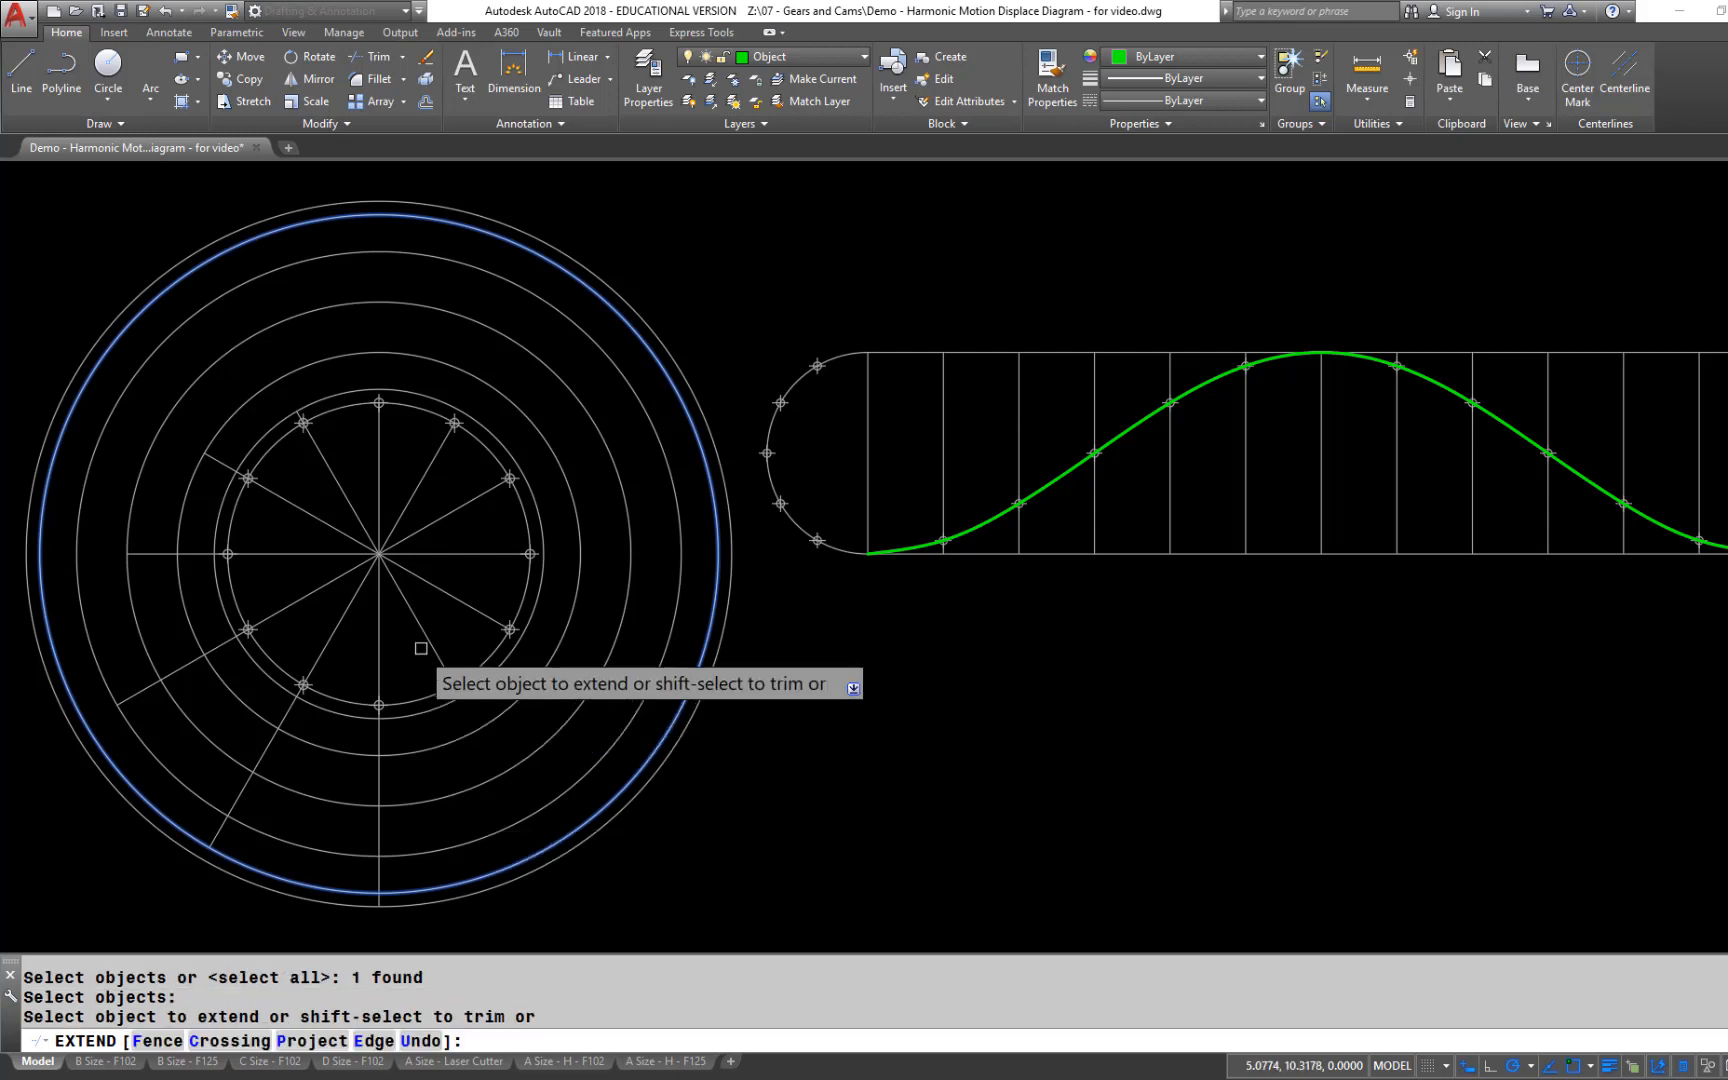
pyautogui.click(428, 648)
pyautogui.press('Return')
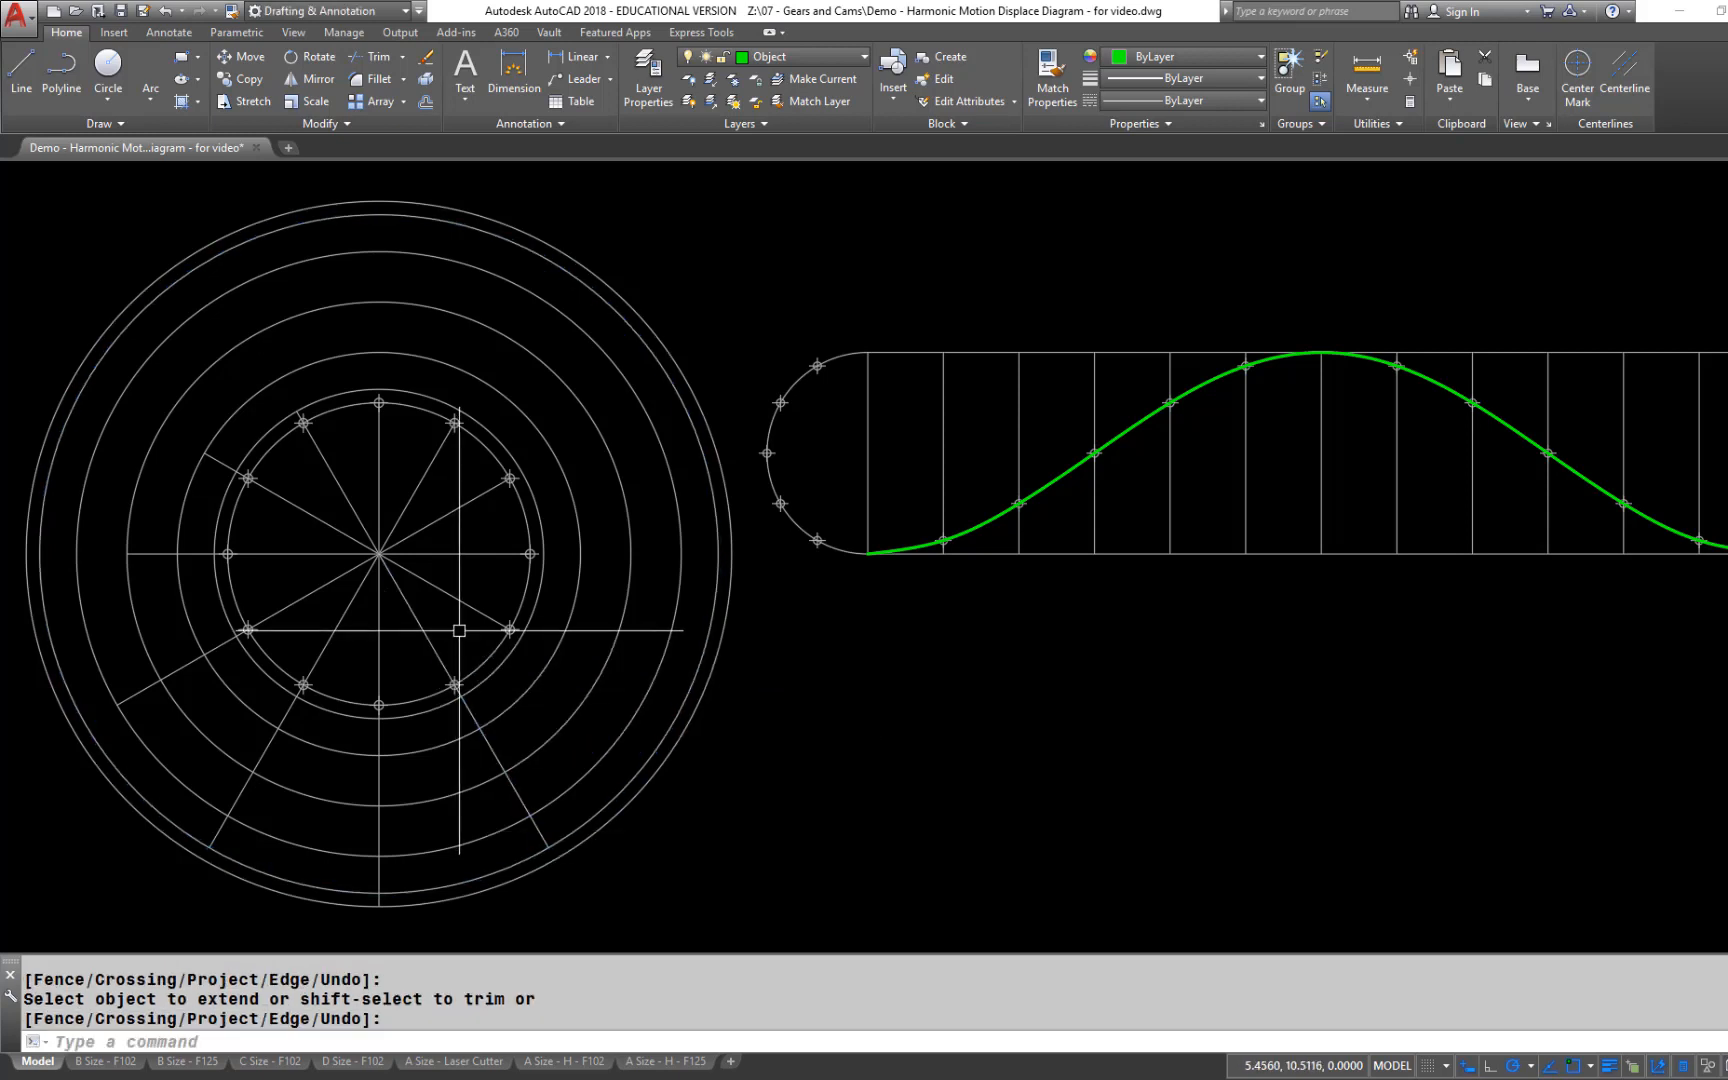
# Extend the 4 o'clock radial line to the fourth offset circle
pyautogui.press('Return')
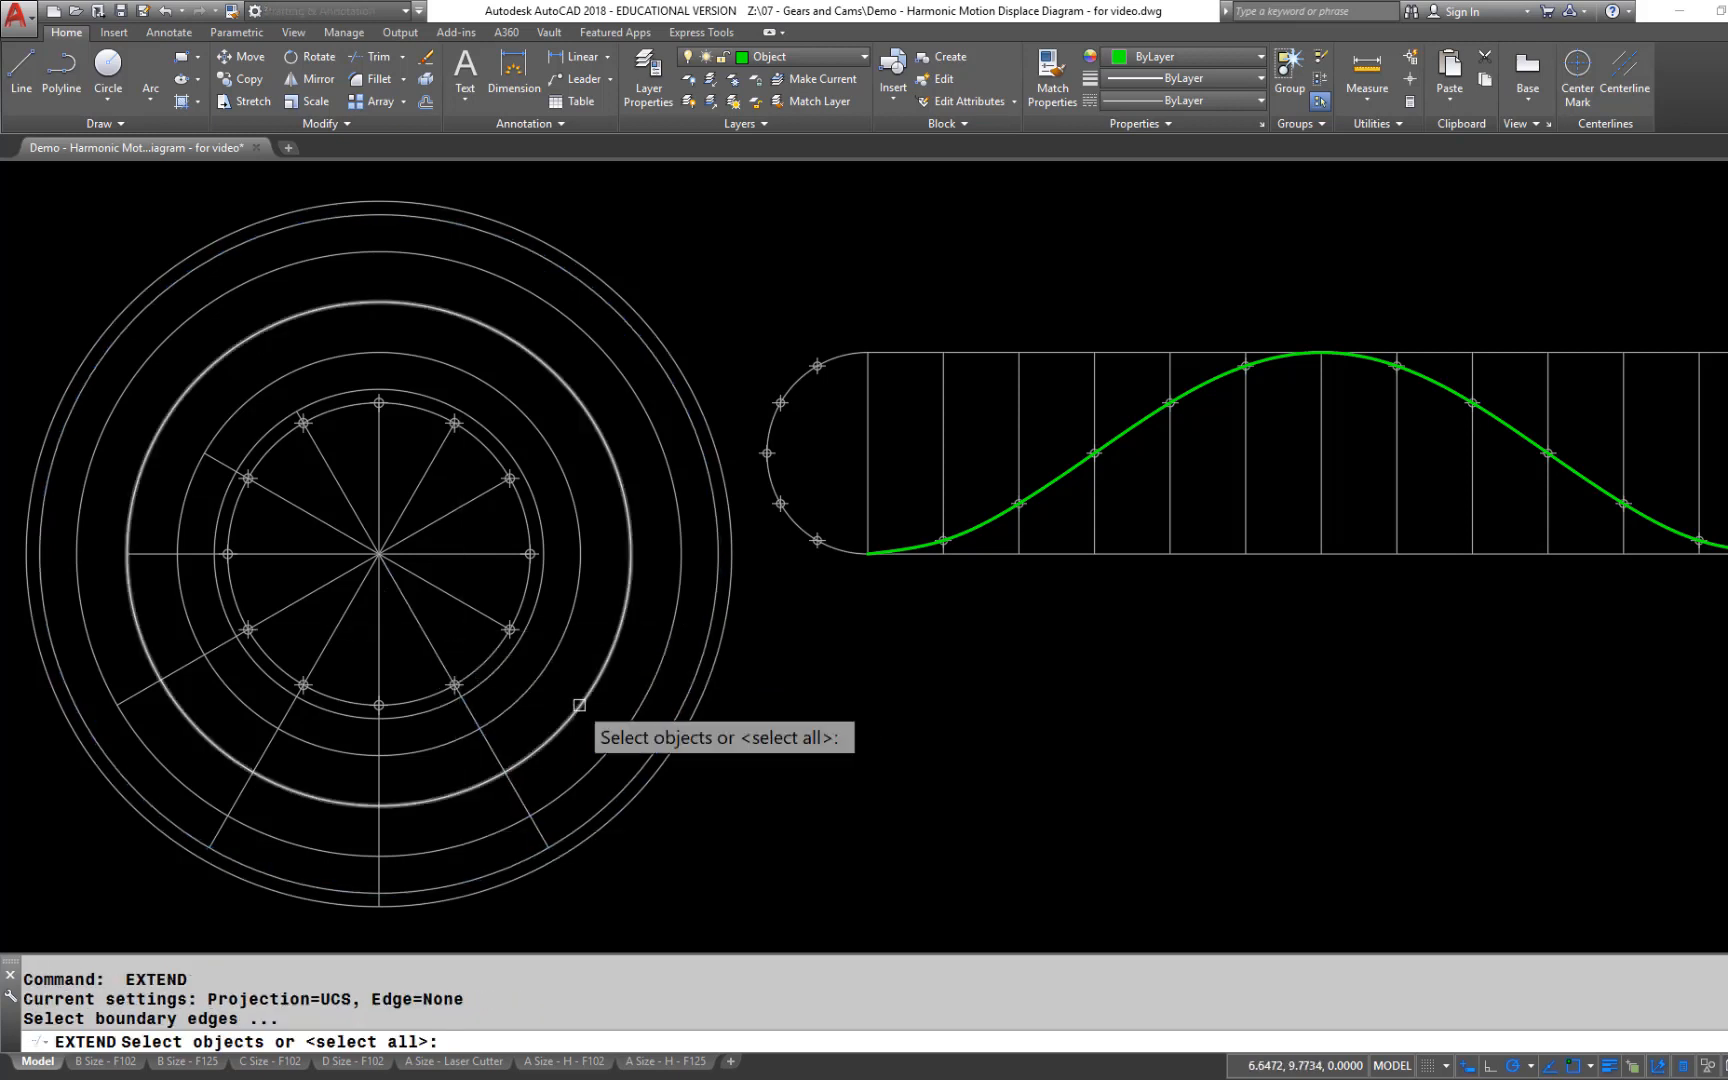
pyautogui.click(630, 720)
pyautogui.press('Return')
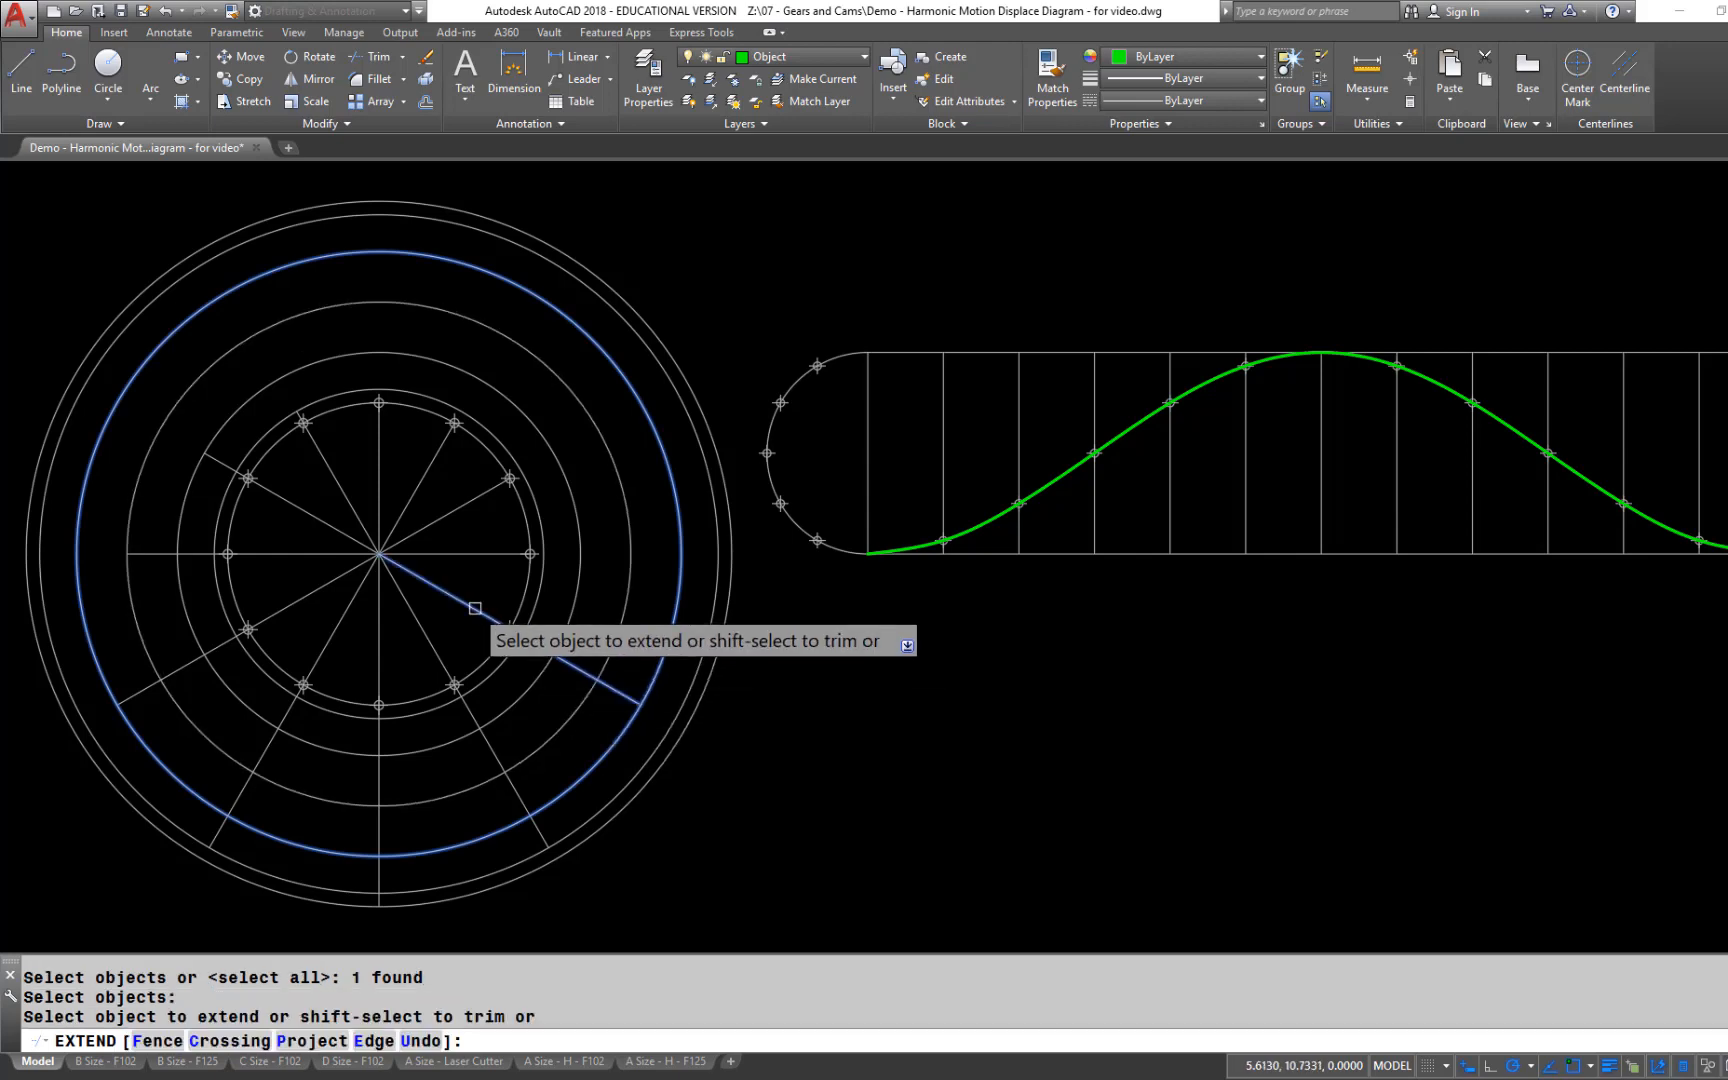
pyautogui.click(478, 606)
pyautogui.press('Return')
# Extend the 3 o'clock radial line to the third offset circle
pyautogui.press('Return')
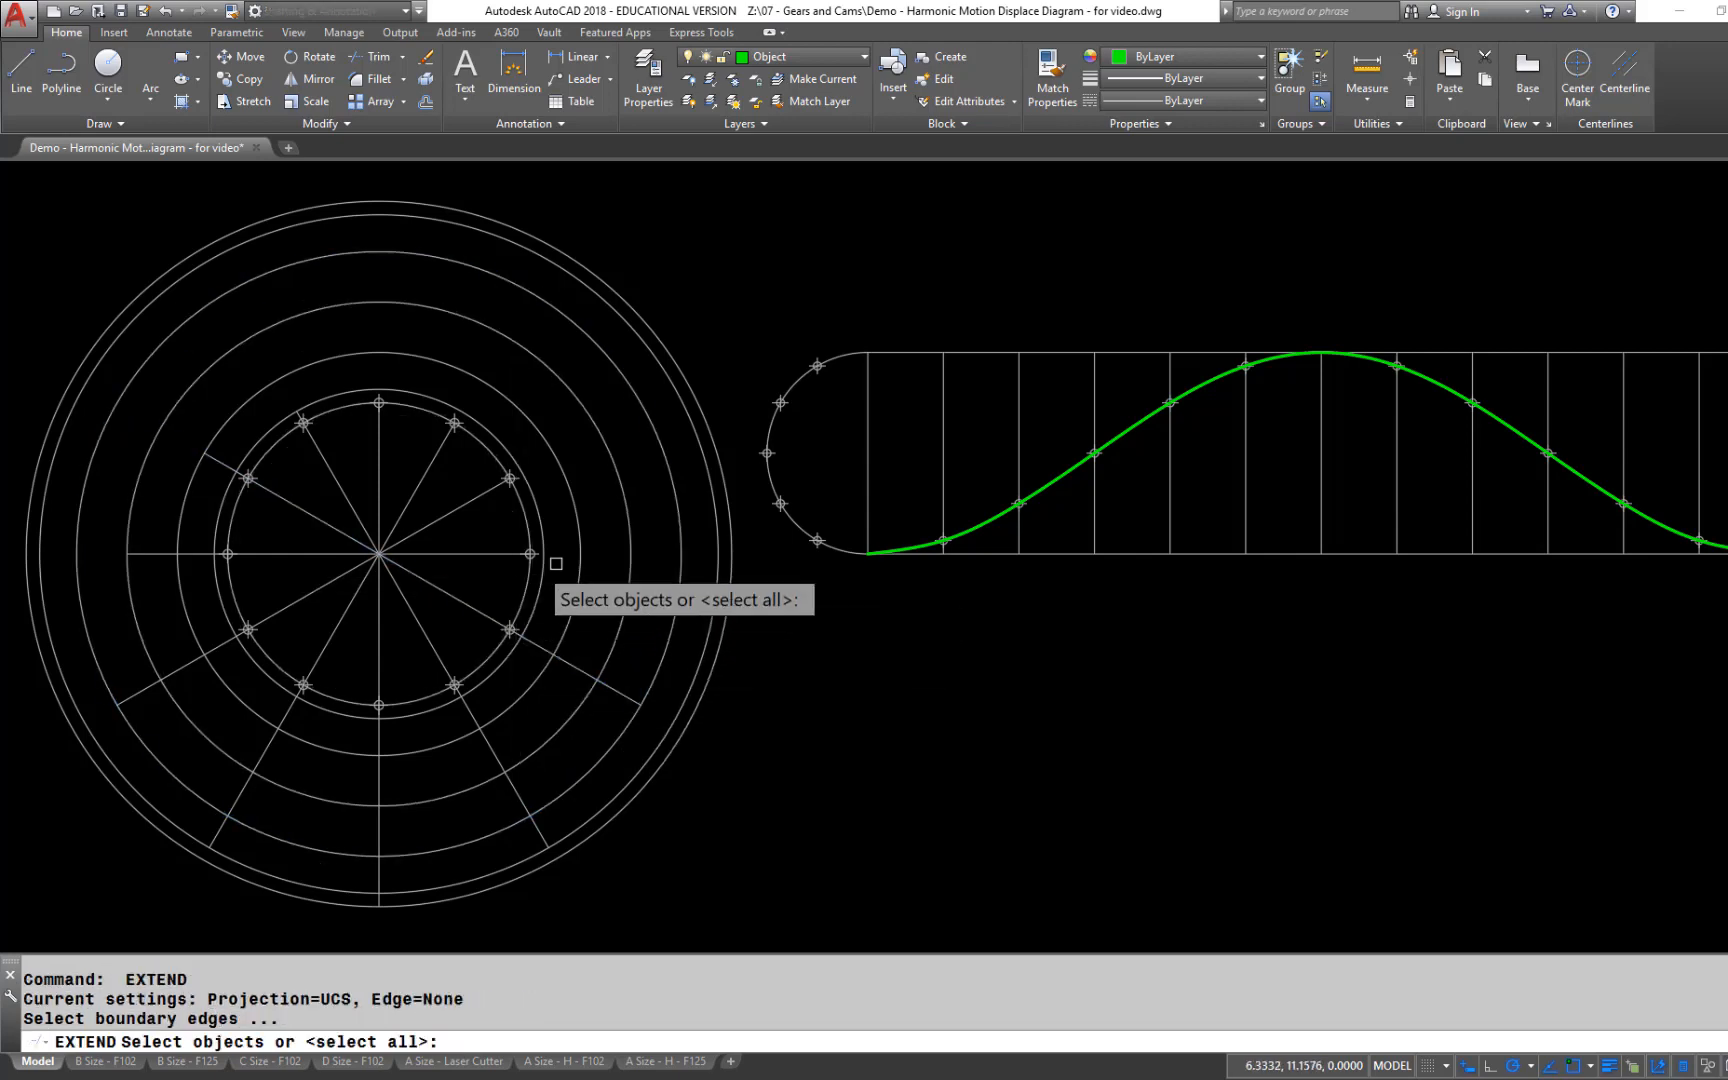
pyautogui.click(630, 542)
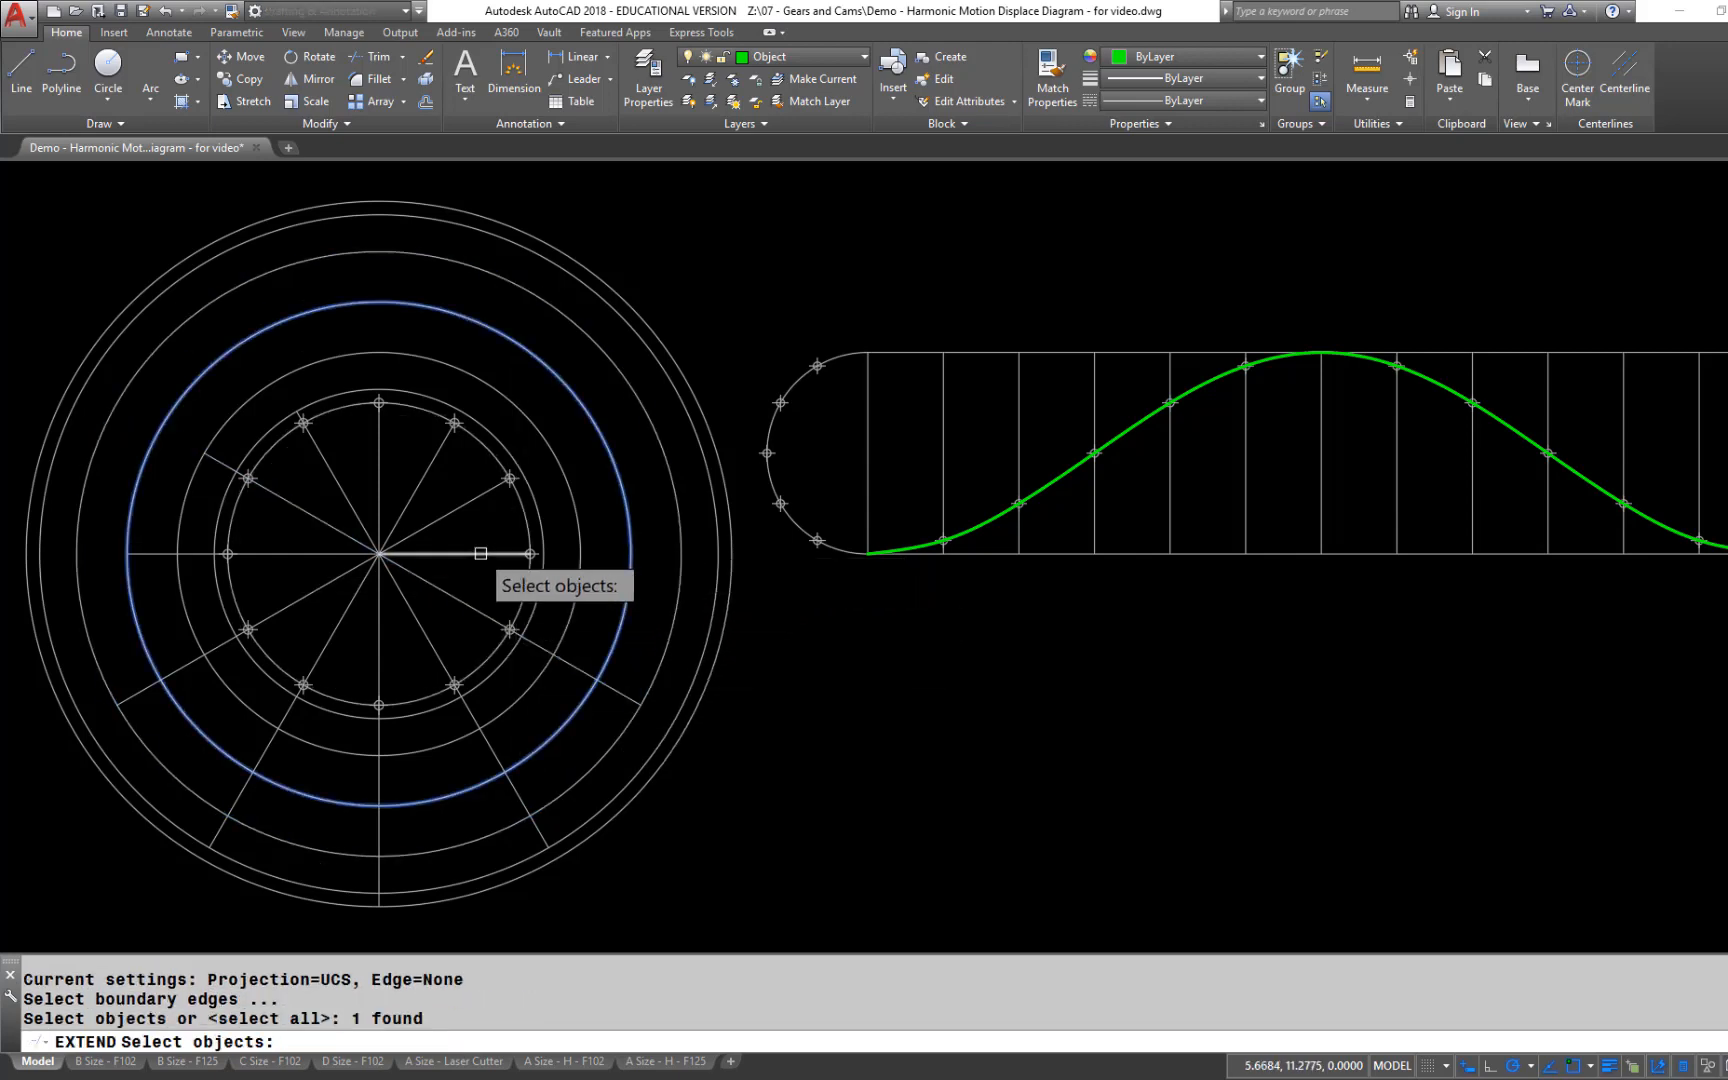
pyautogui.press('Return')
pyautogui.click(499, 554)
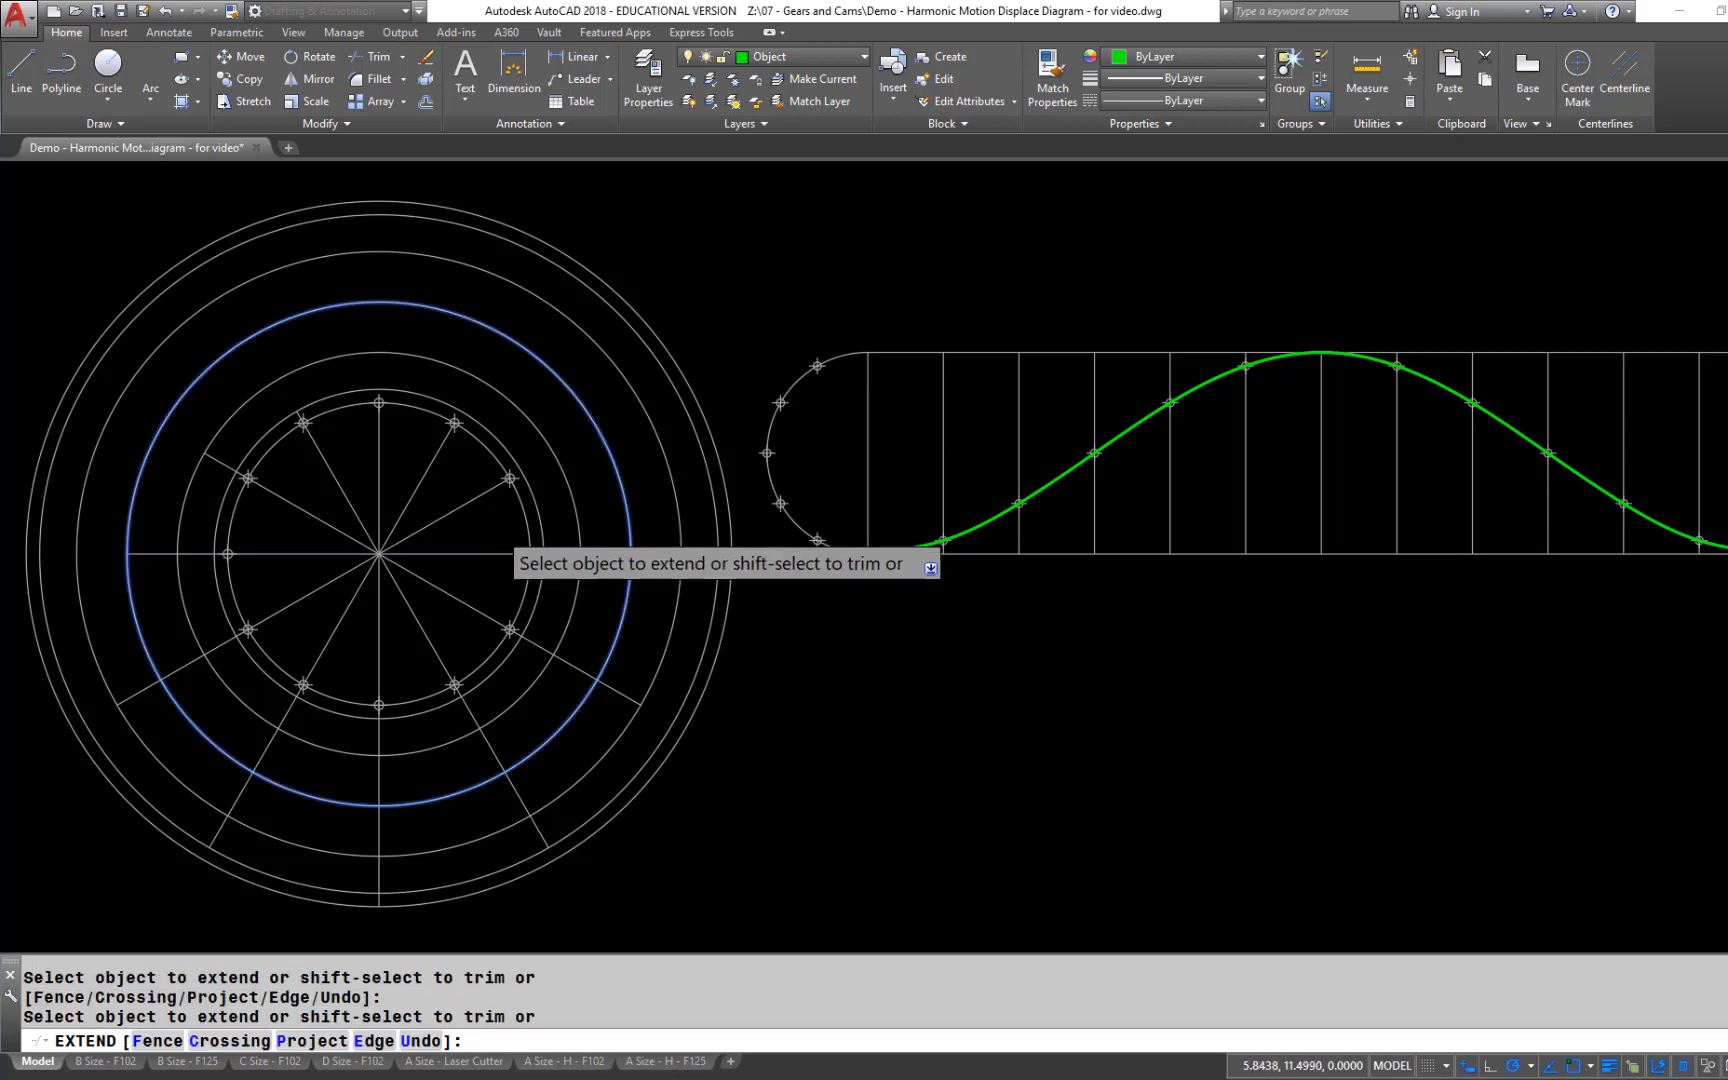
pyautogui.press('Return')
# Extend the 2 o'clock radial line to the second offset circle
pyautogui.press('Return')
pyautogui.click(545, 452)
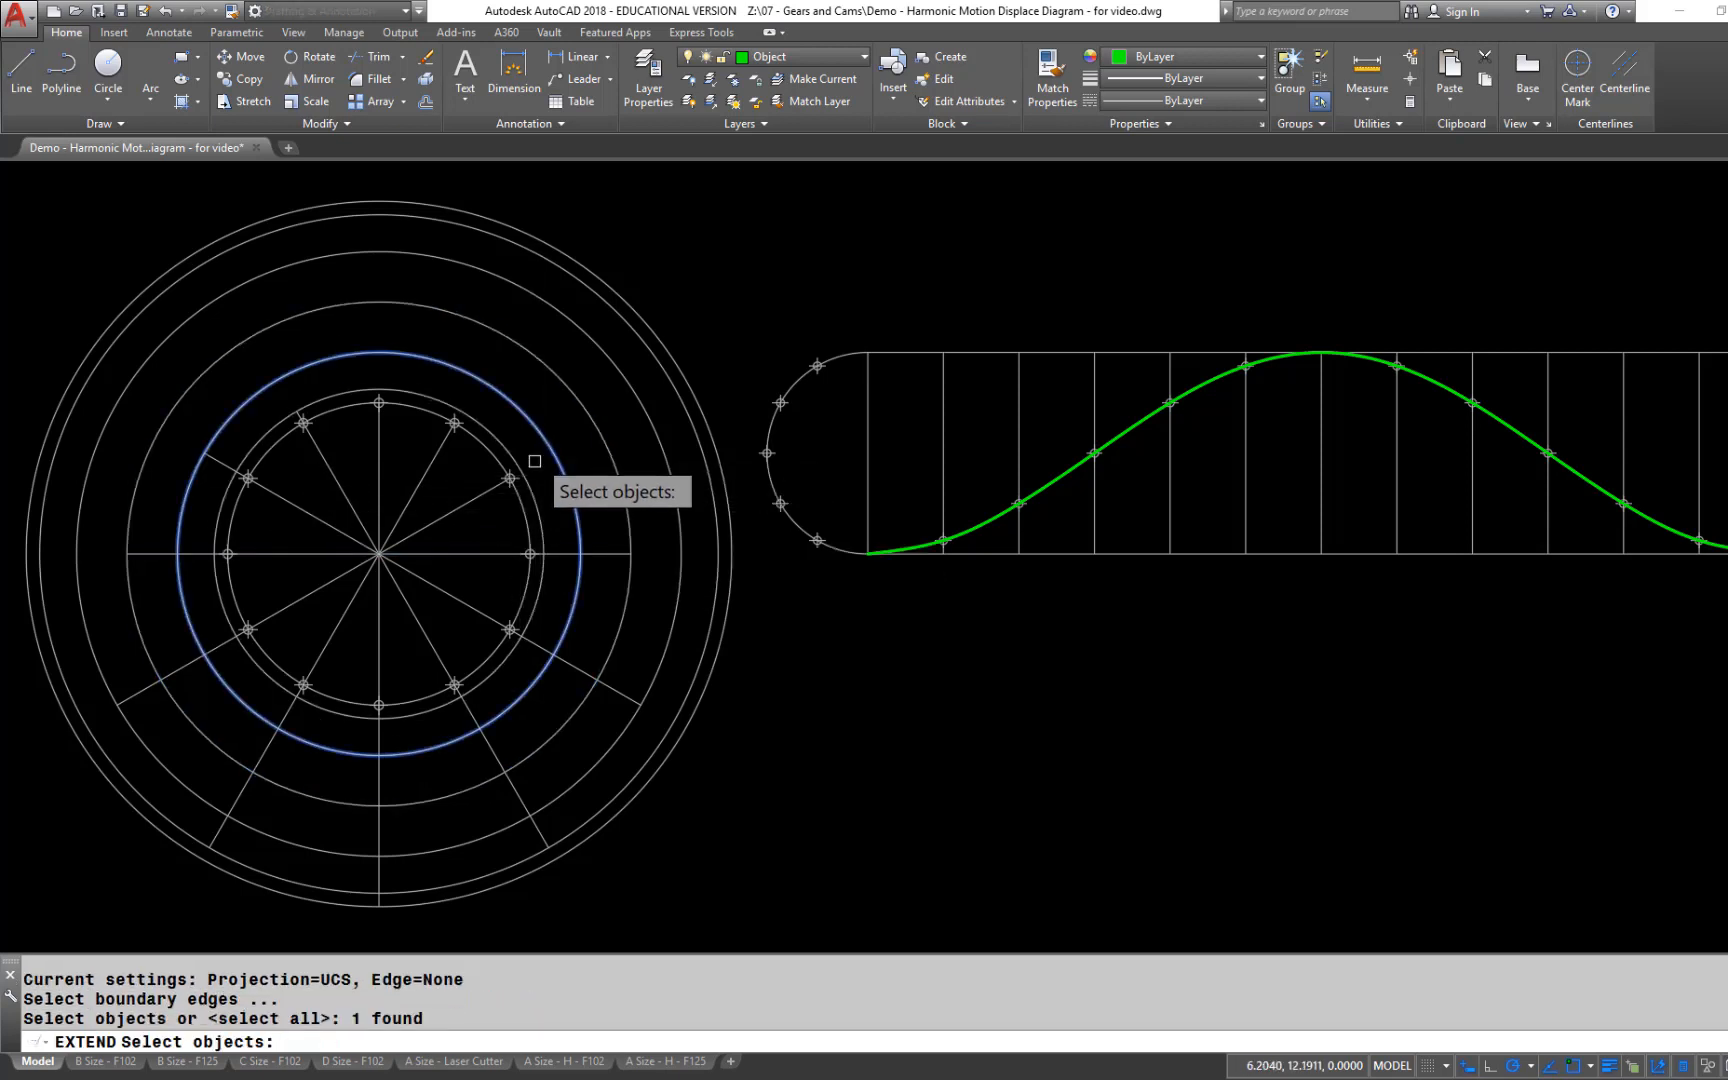
pyautogui.press('Return')
pyautogui.click(471, 498)
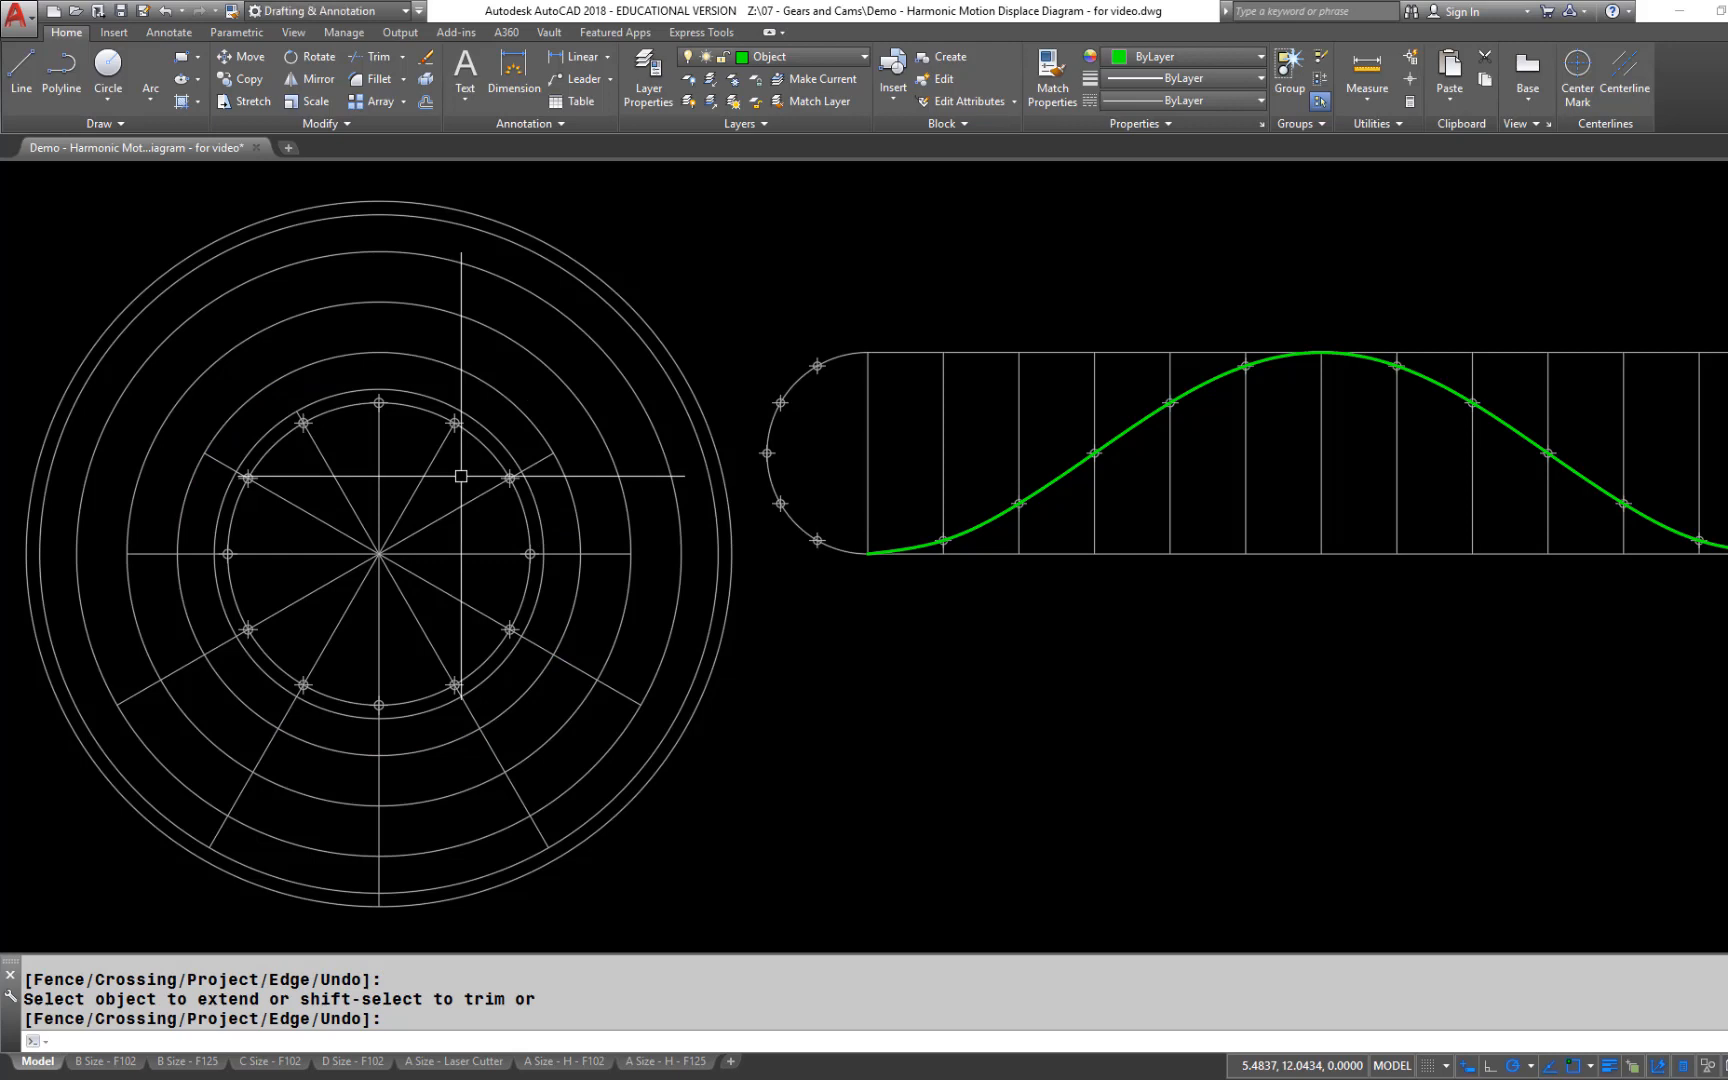
pyautogui.press('Return')
# Extend the 1 o'clock radial line to the first offset circle, just outside the divided circle
pyautogui.press('Return')
pyautogui.click(495, 447)
pyautogui.press('Return')
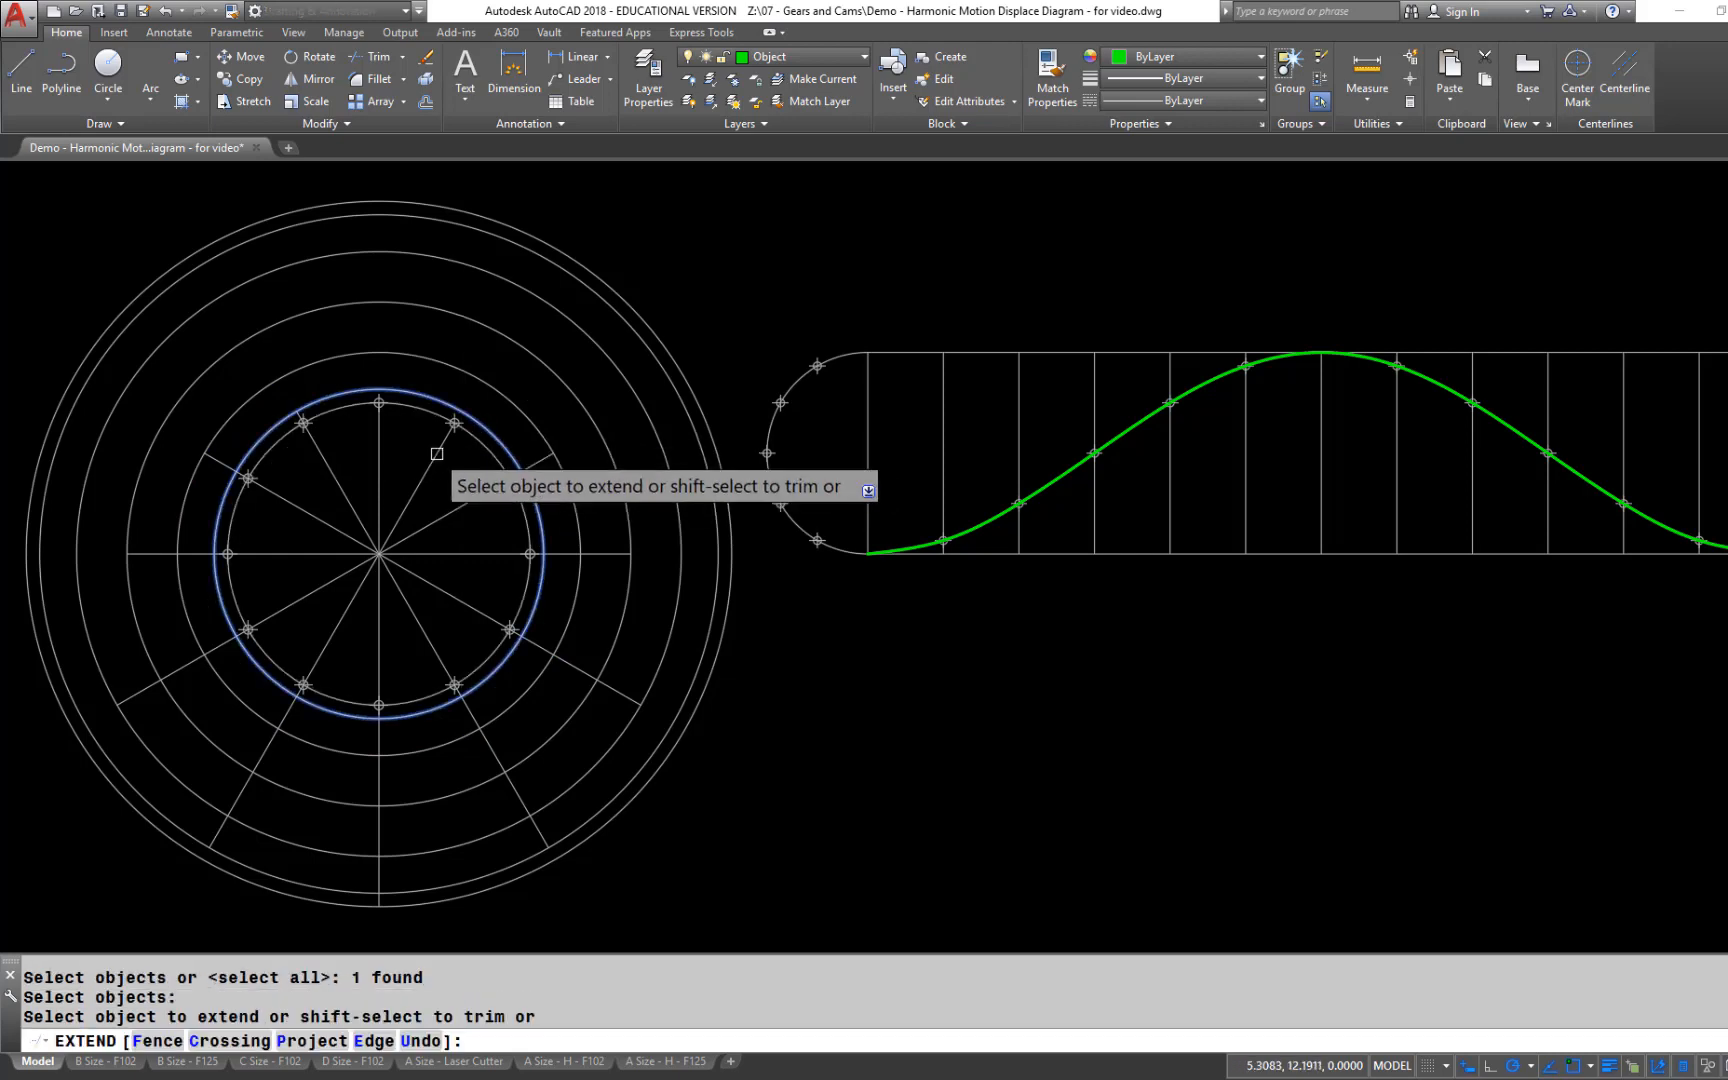
pyautogui.click(437, 454)
pyautogui.press('Return')
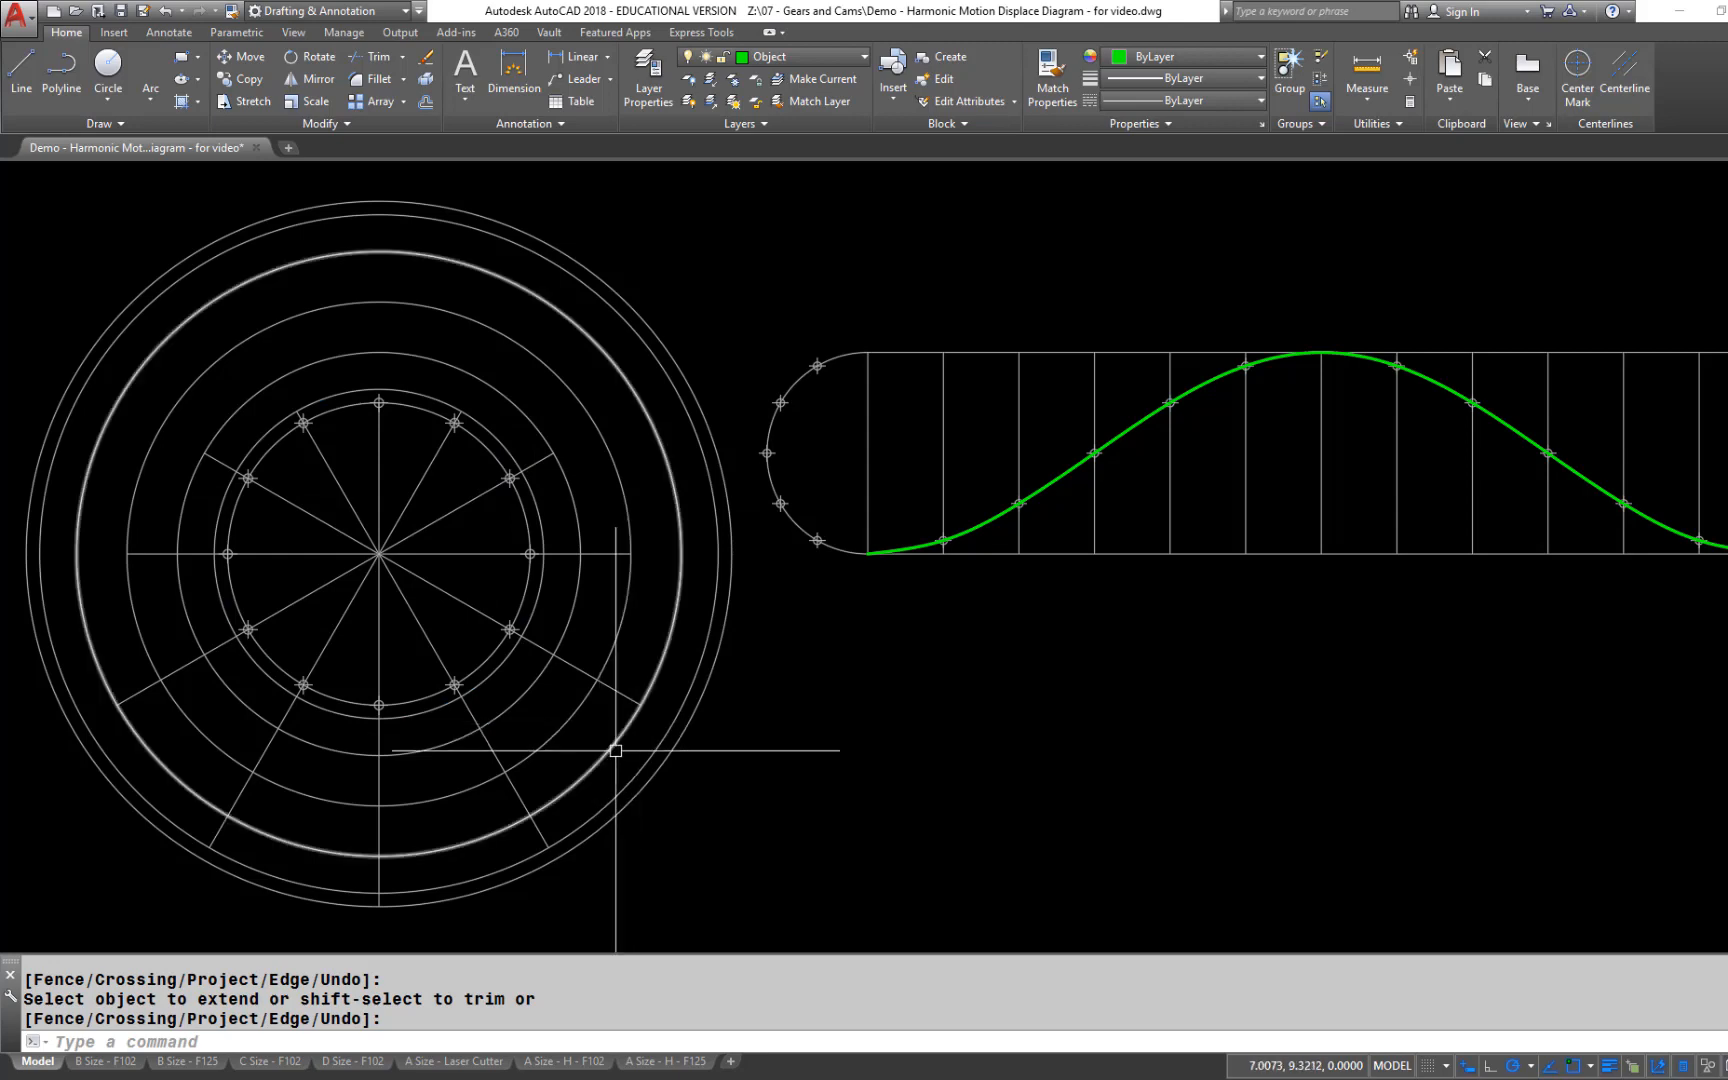
# Start the cam profile spline at the divided circle's 12 o'clock node with a horizontal start tangent at 180°
pyautogui.moveTo(615, 750)
pyautogui.write('SPL')
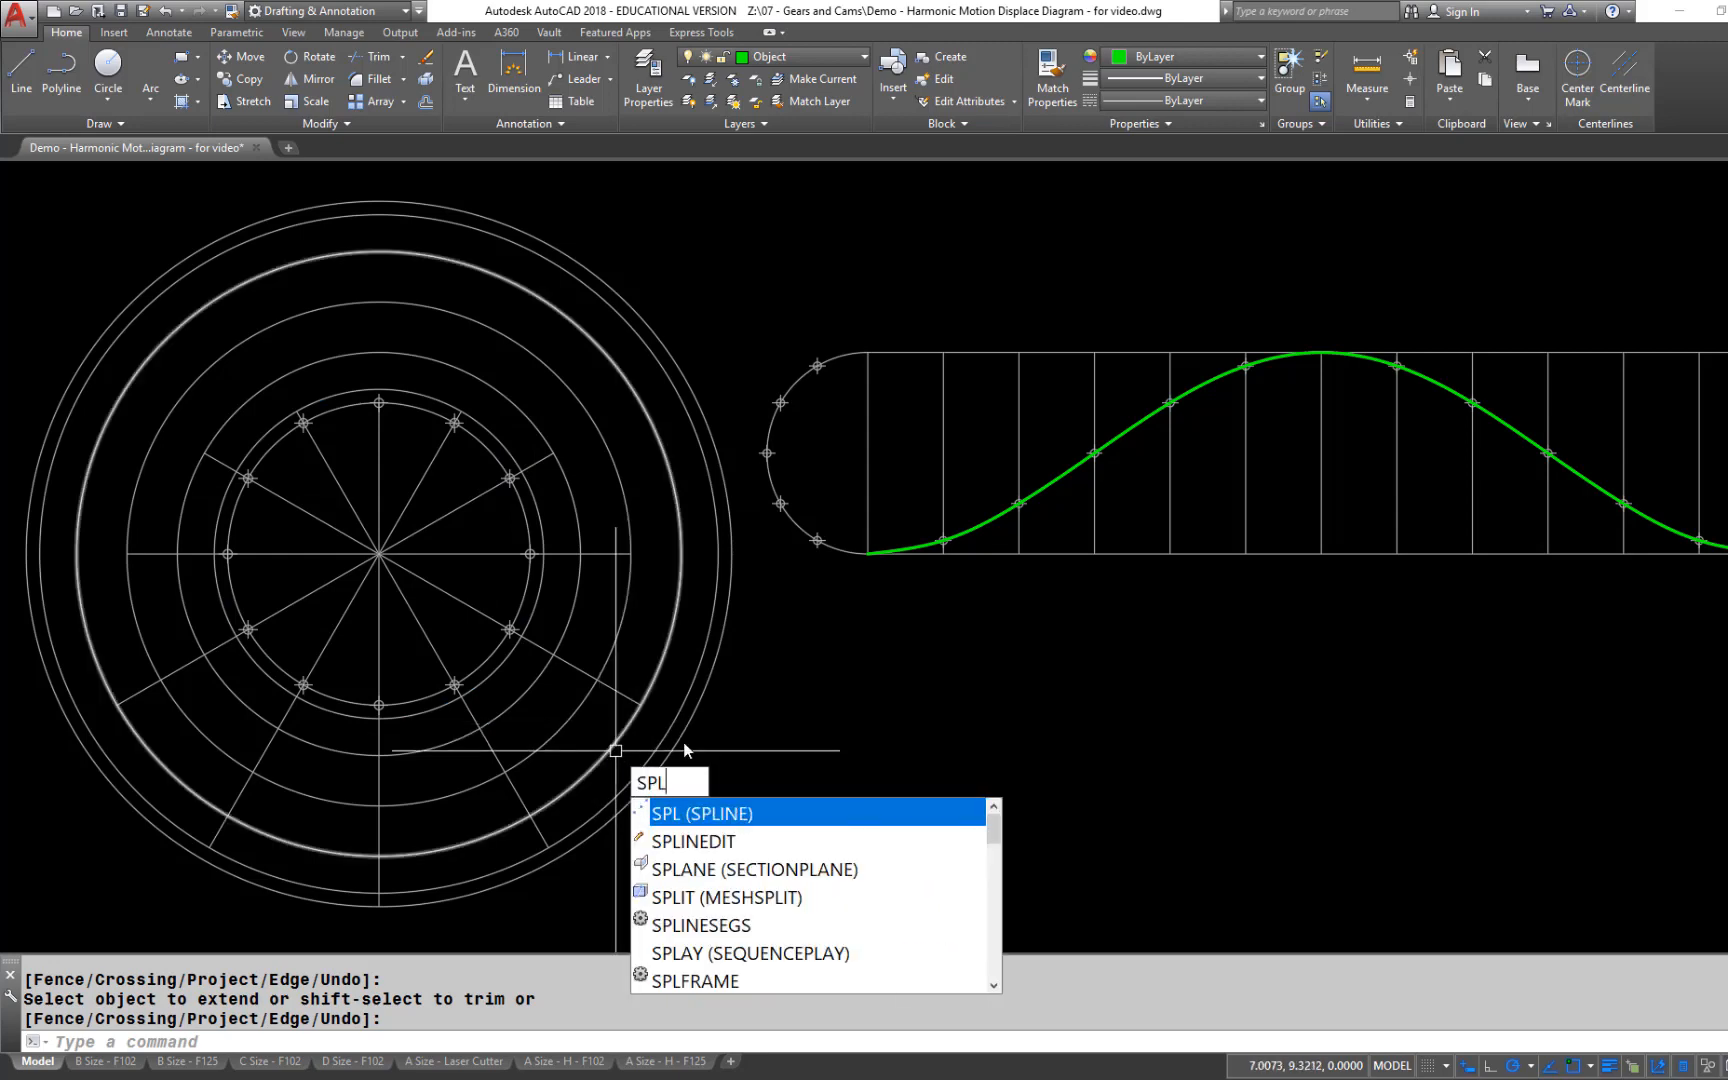
pyautogui.press('Return')
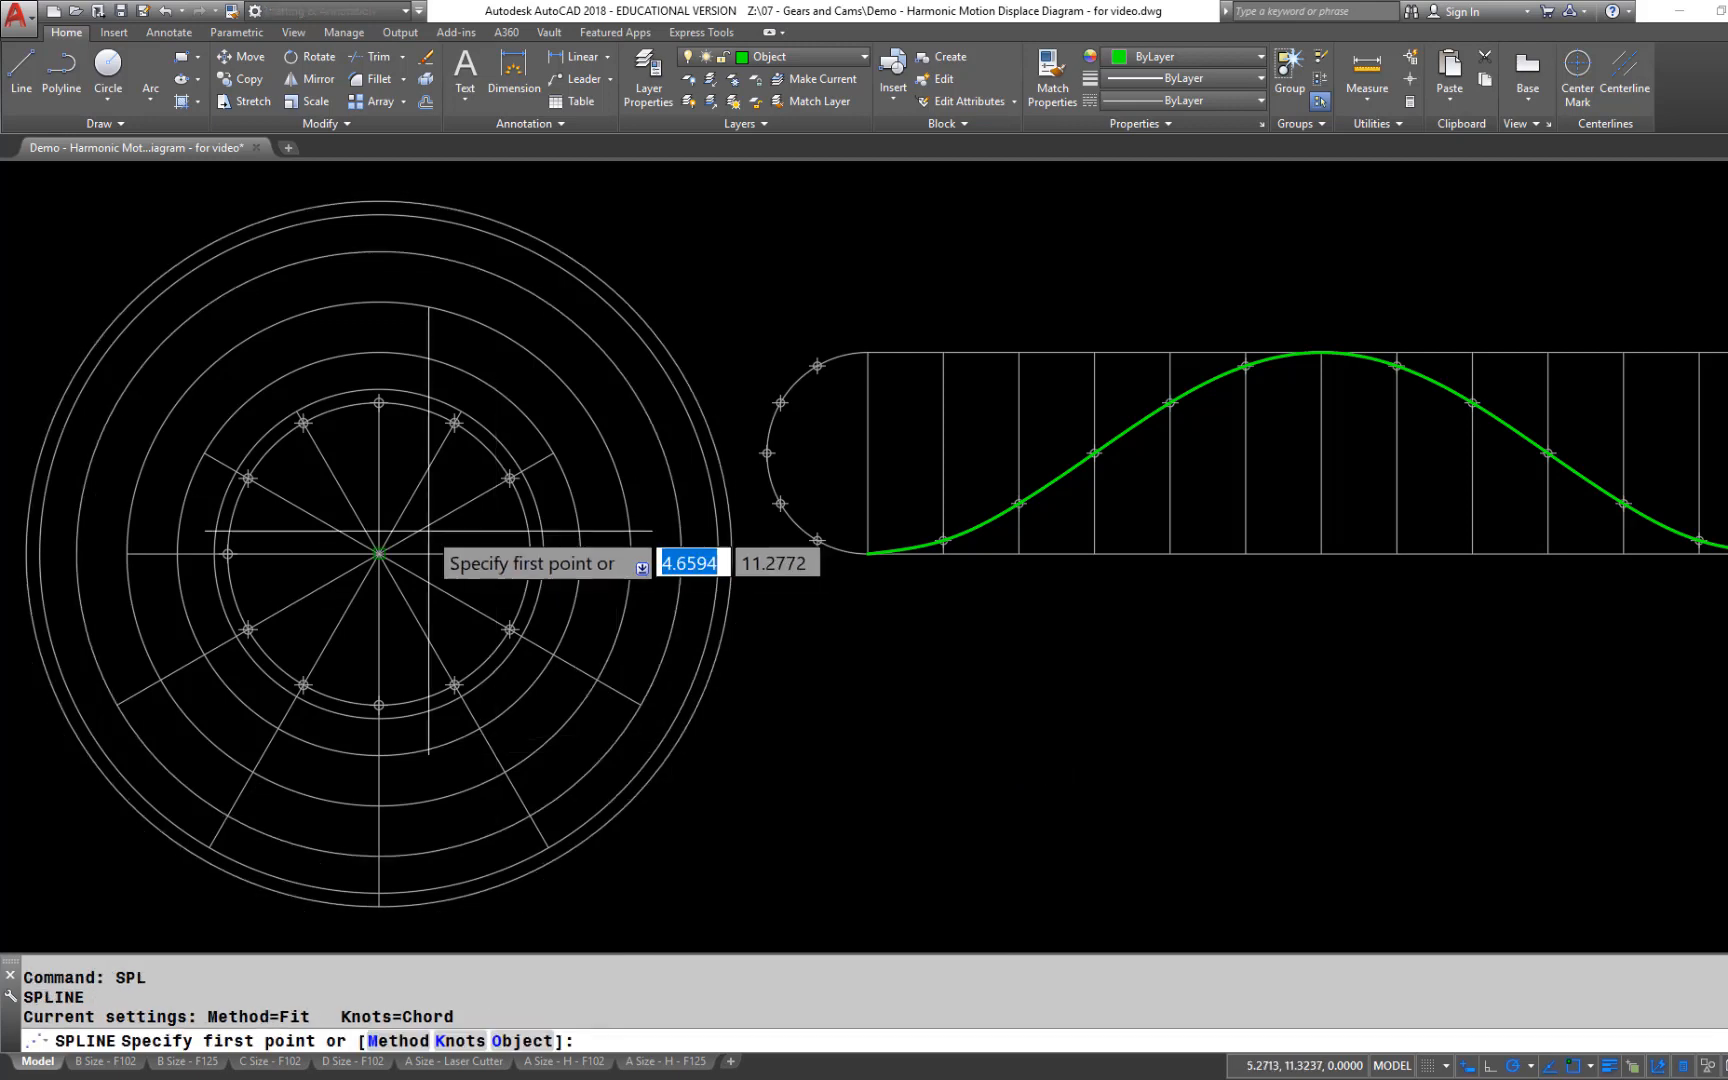
pyautogui.click(379, 404)
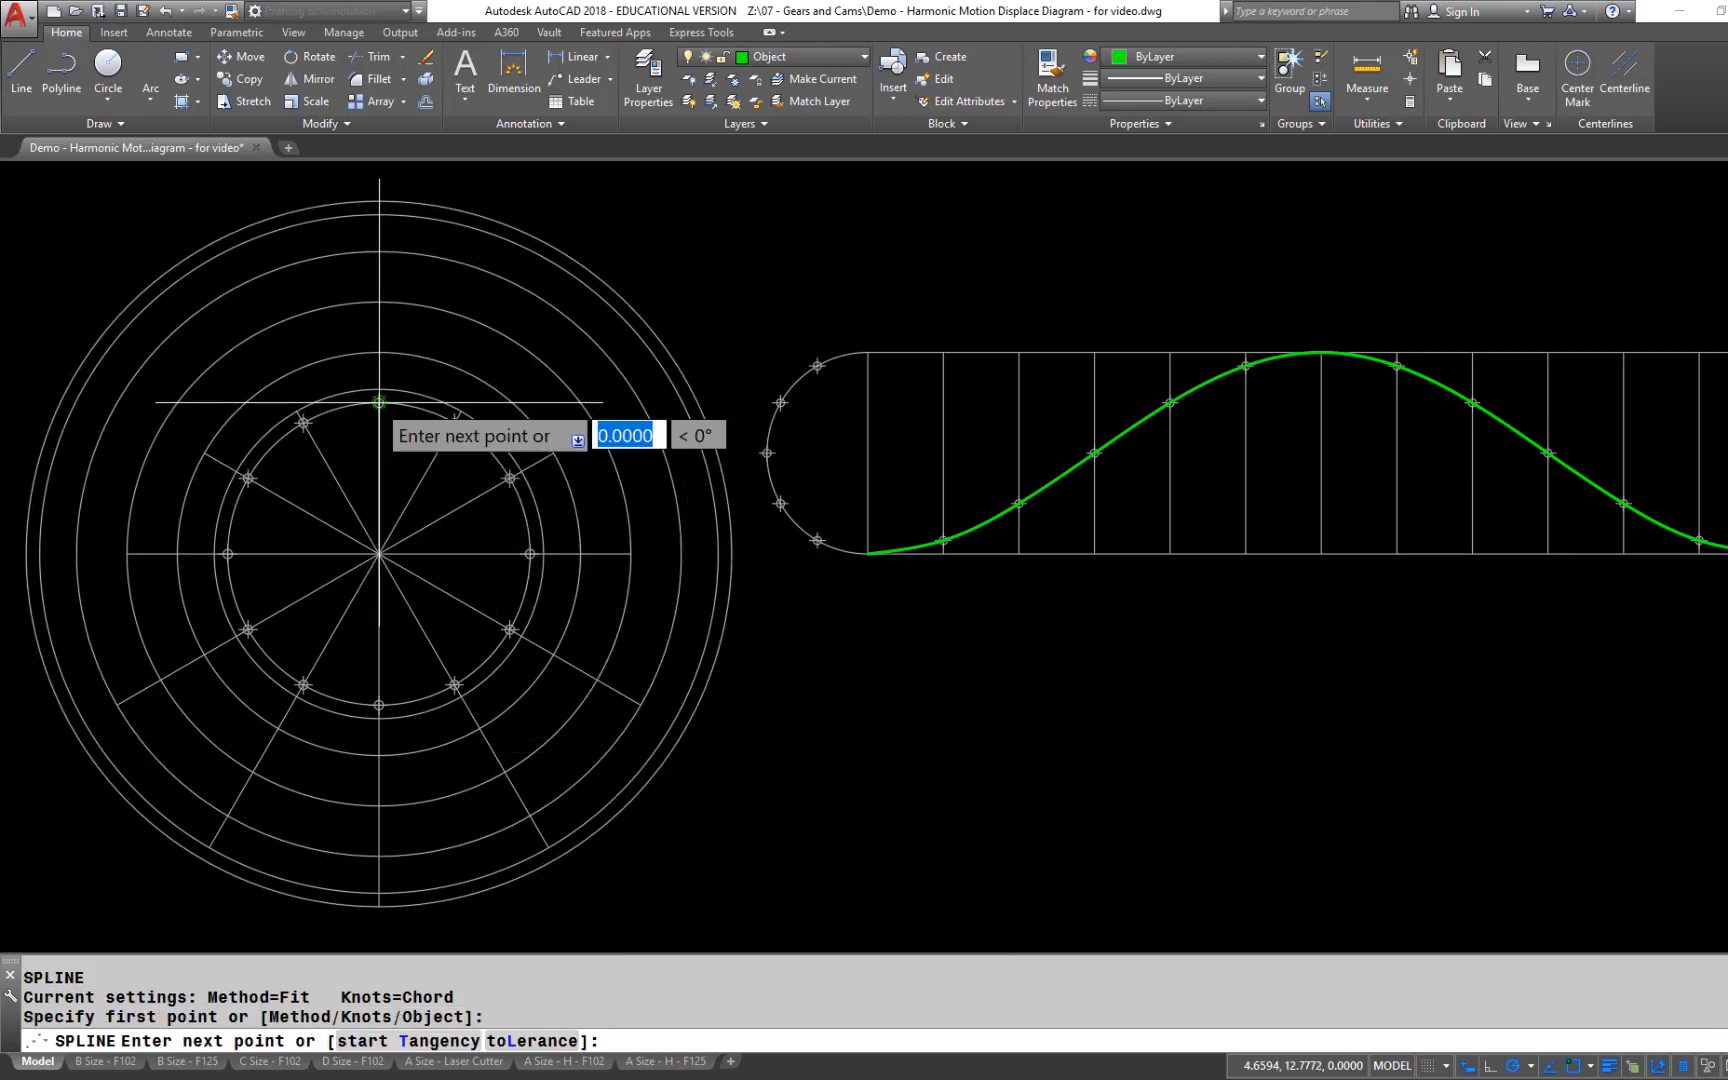
pyautogui.click(422, 1047)
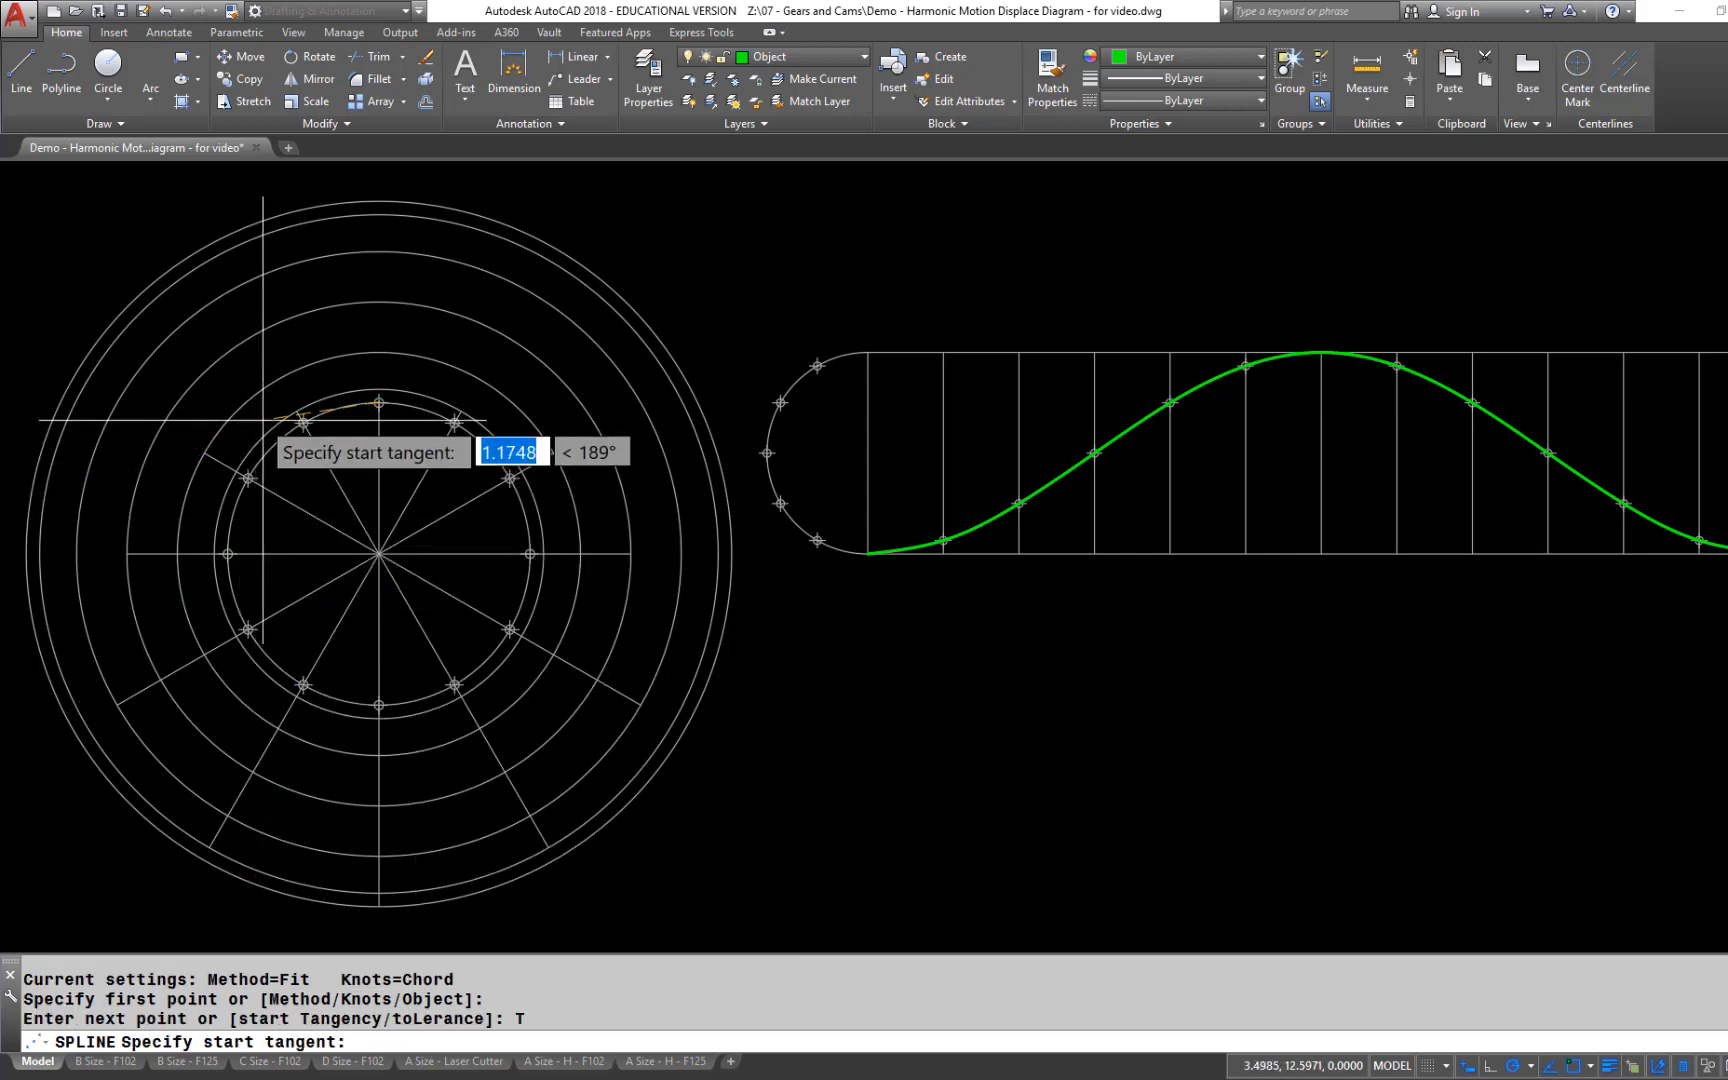
pyautogui.scroll(3, 315, 403)
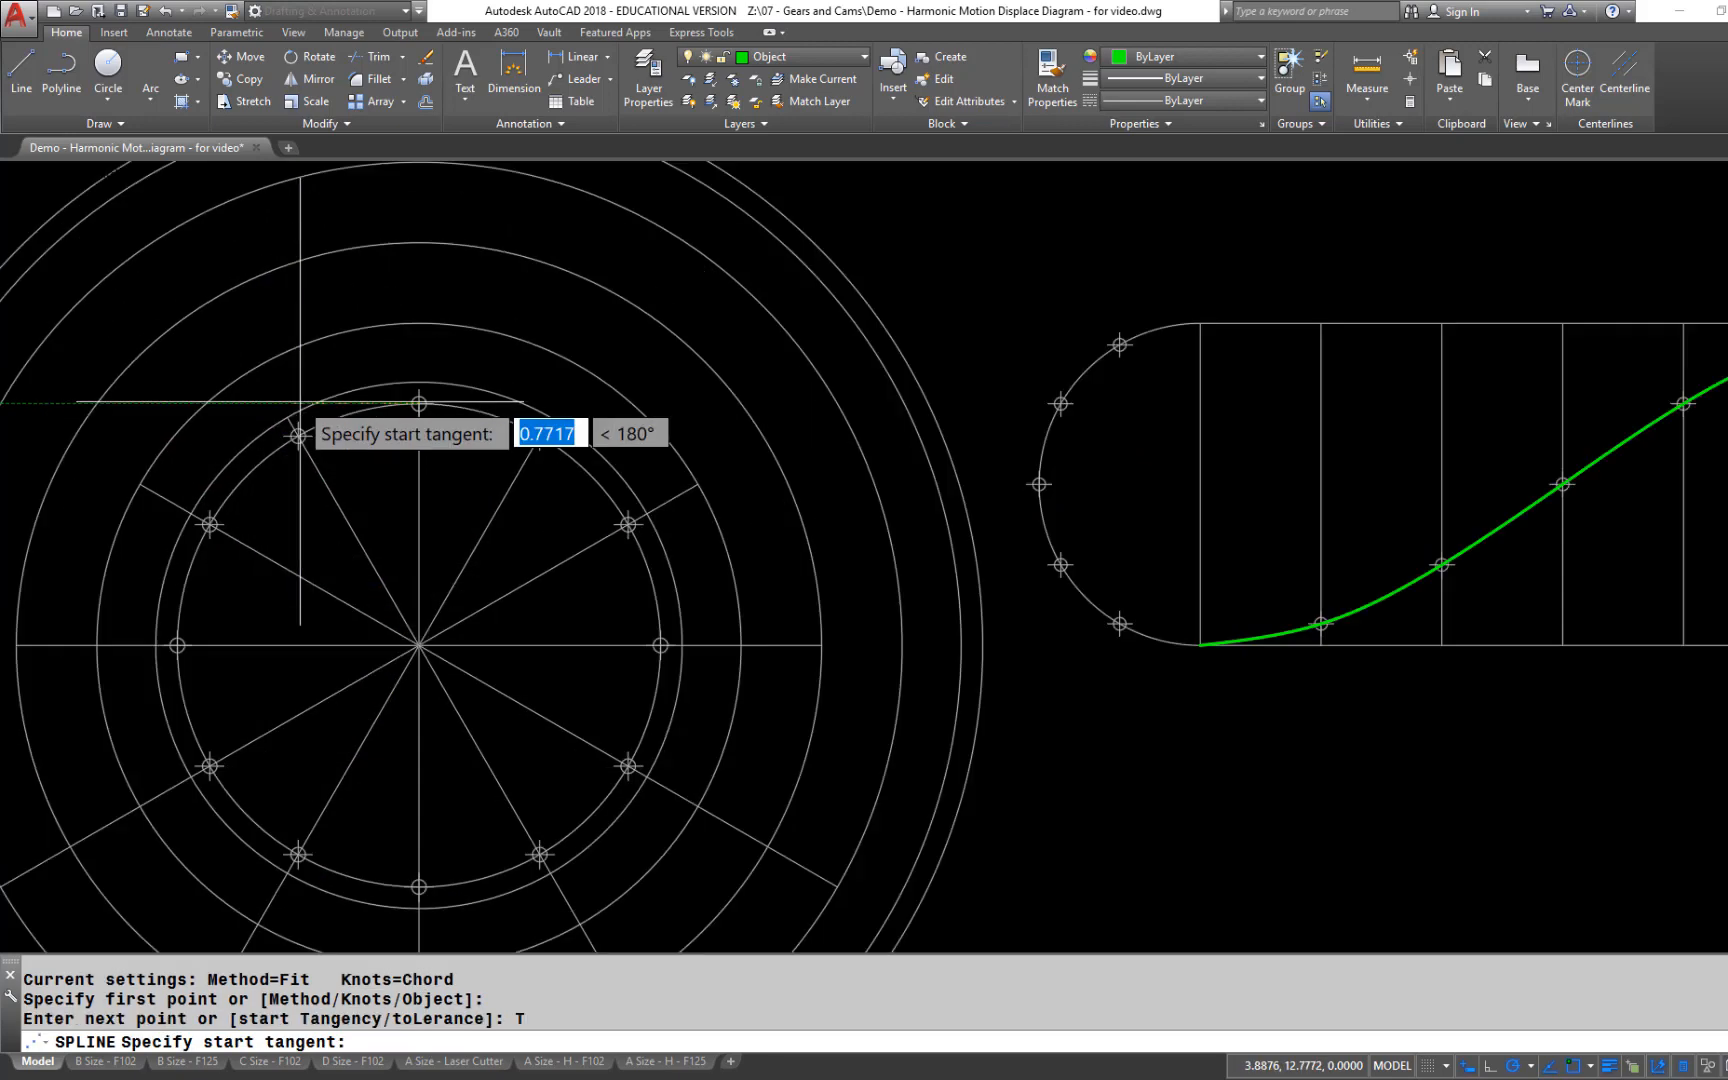
pyautogui.click(350, 403)
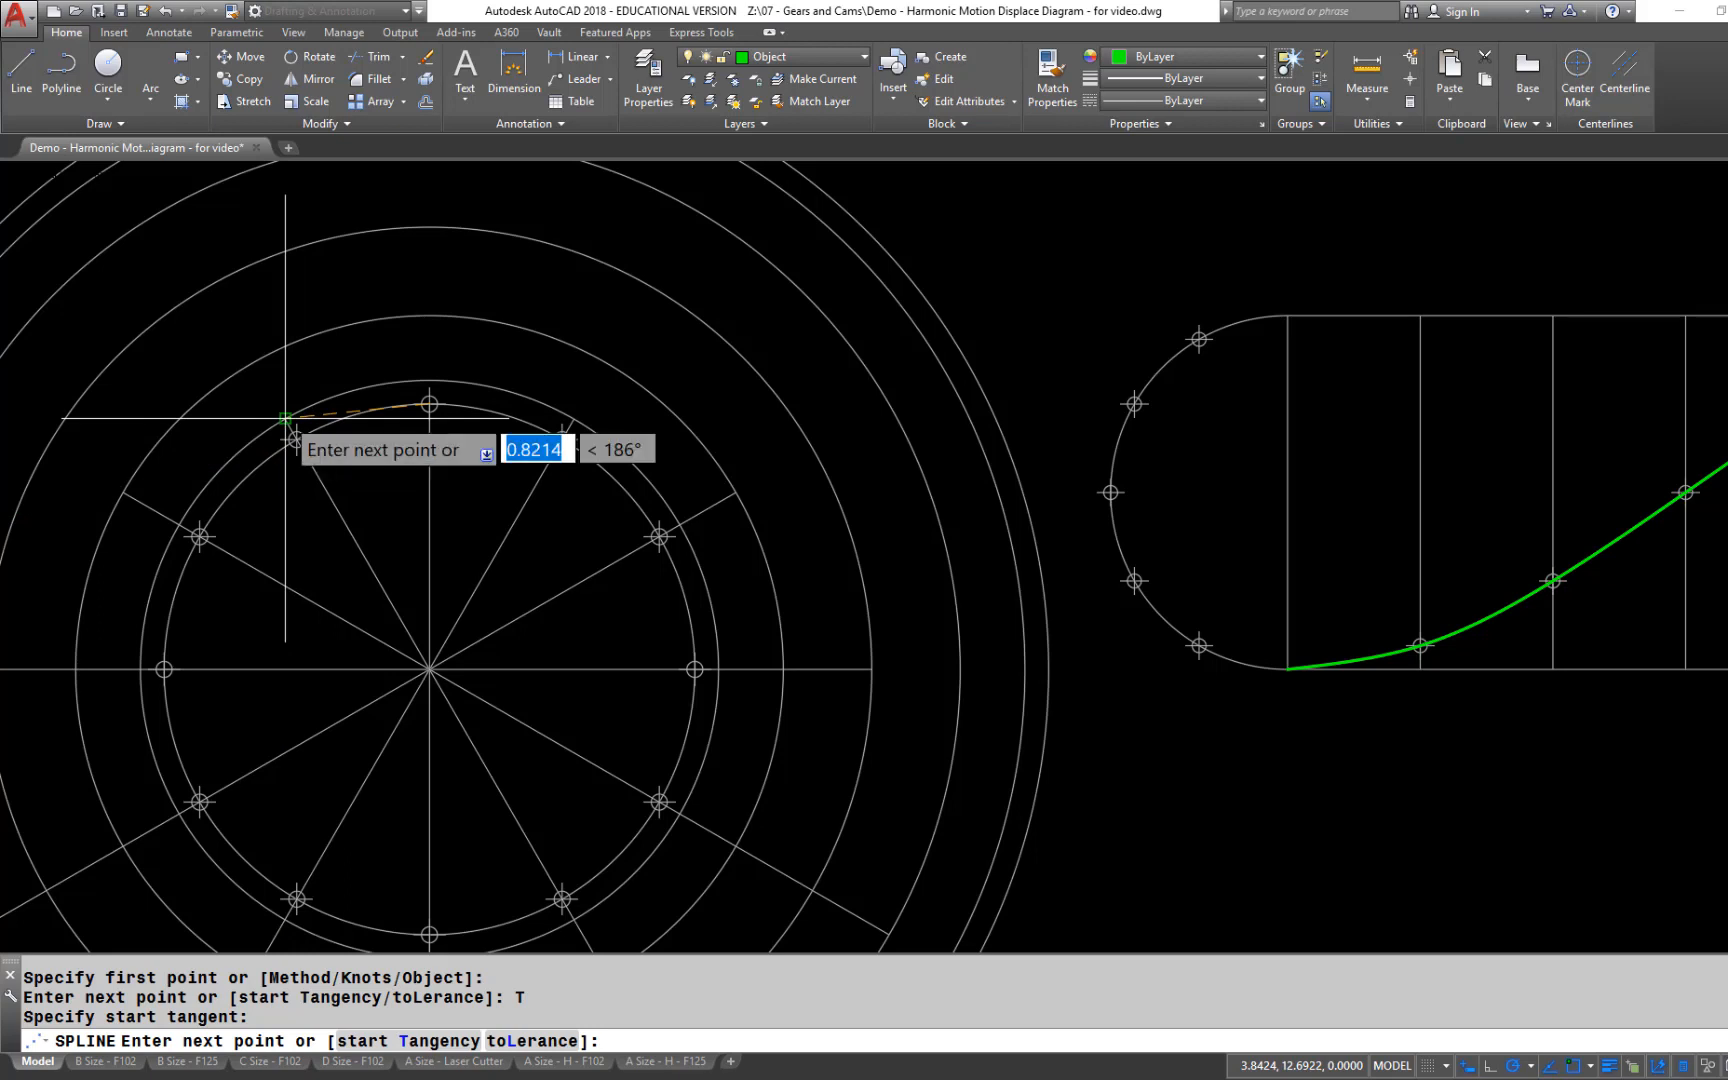
# Run the spline counterclockwise through the outer ends of the 11, 10, 9 and 8 o'clock radial lines
pyautogui.click(285, 418)
pyautogui.moveTo(234, 448); pyautogui.dragTo(323, 370, button='middle')
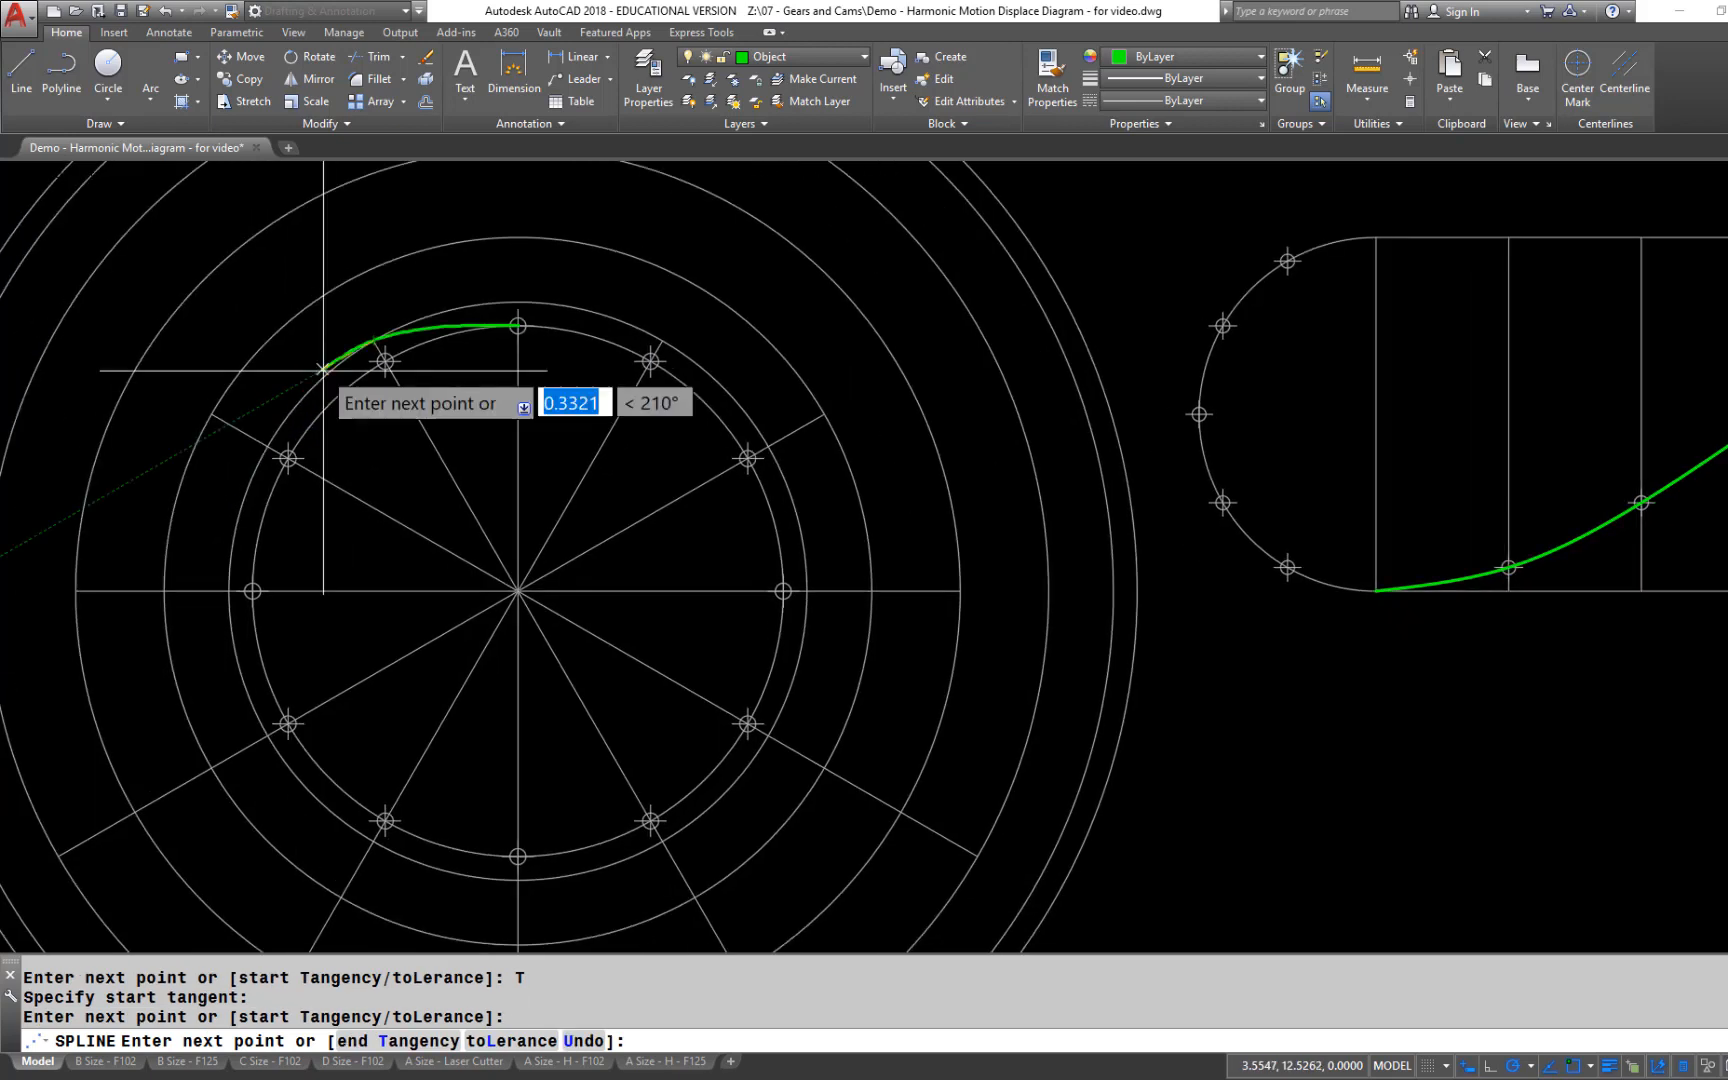
pyautogui.click(212, 413)
pyautogui.moveTo(149, 483); pyautogui.dragTo(231, 297, button='middle')
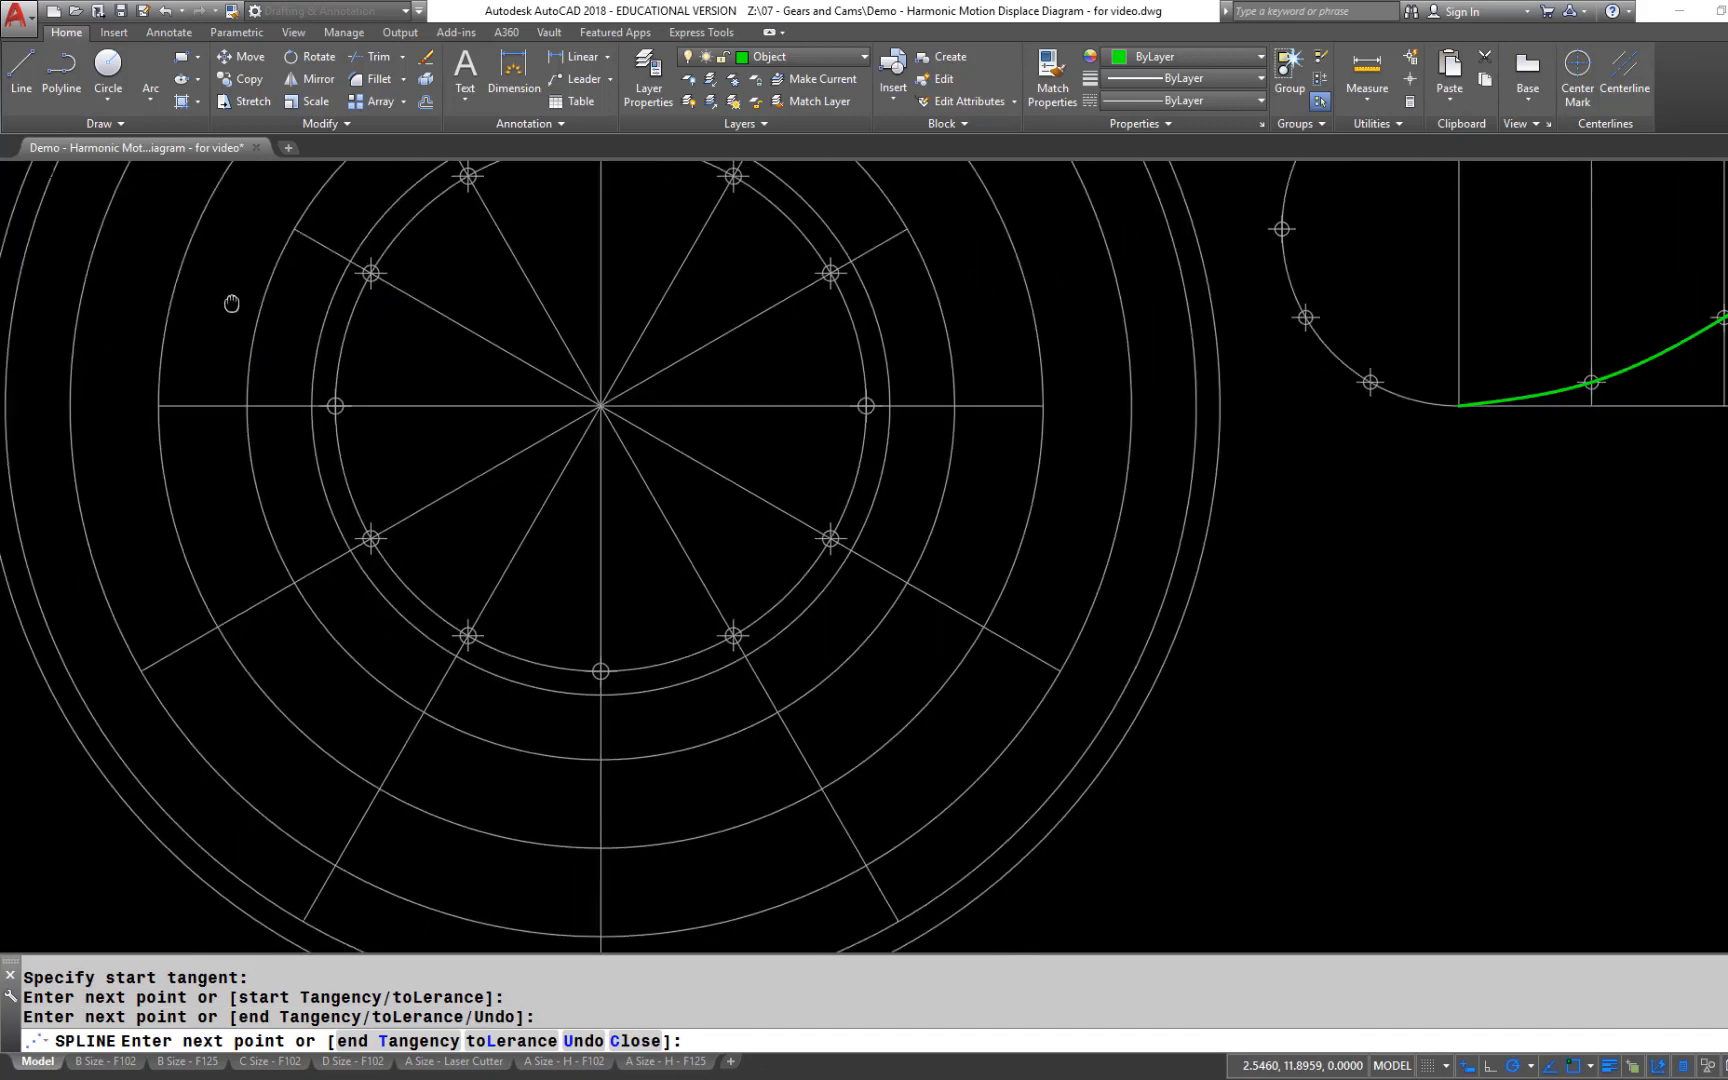
pyautogui.click(158, 405)
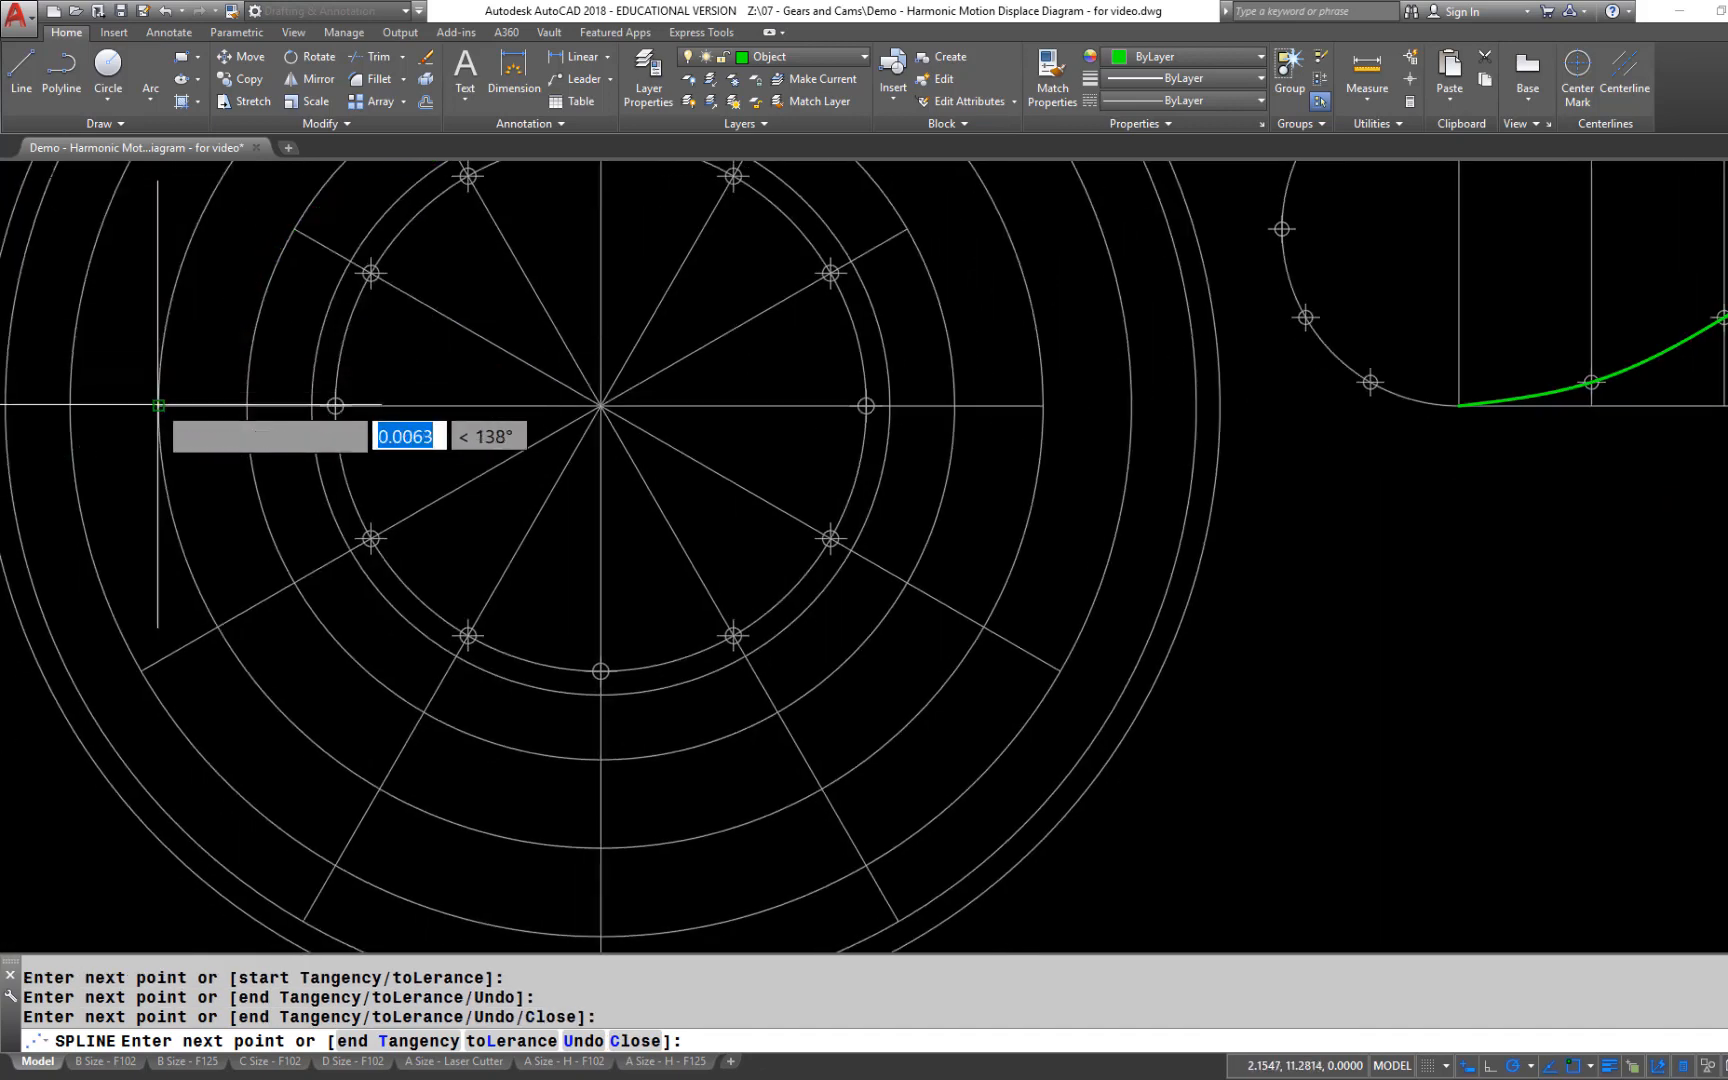
pyautogui.moveTo(108, 583); pyautogui.dragTo(114, 375, button='middle')
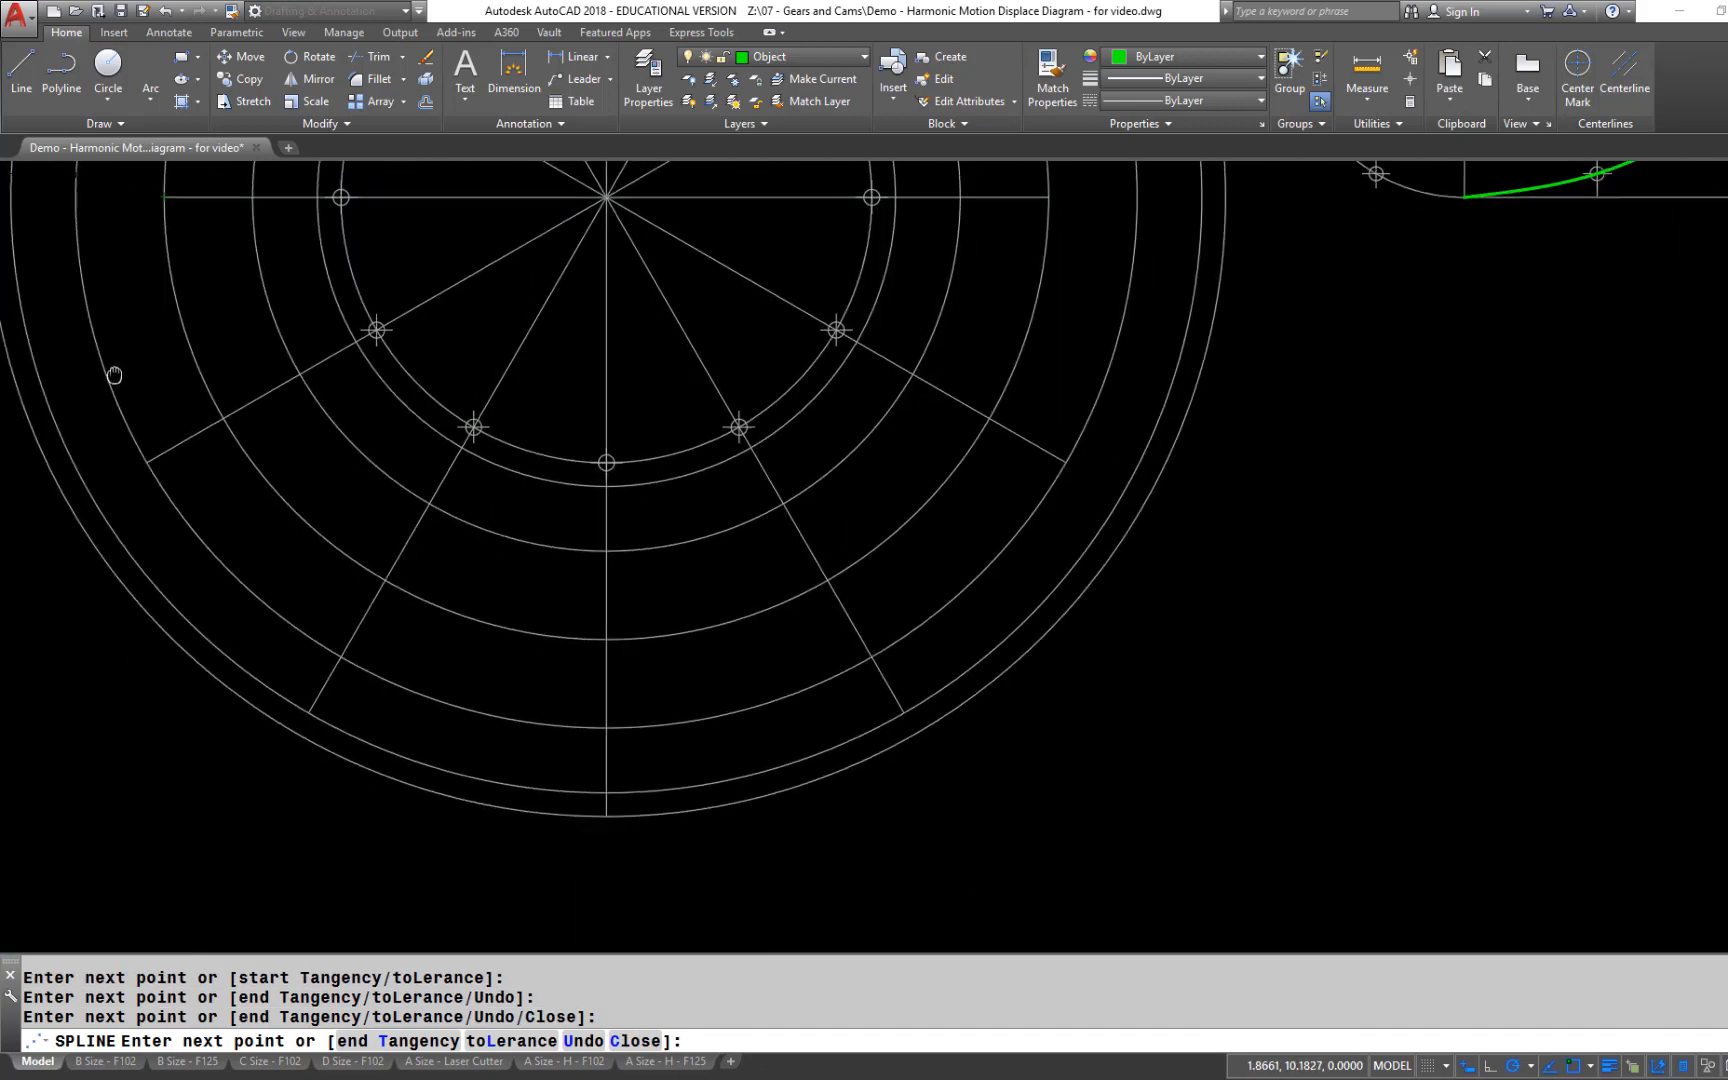
pyautogui.click(147, 462)
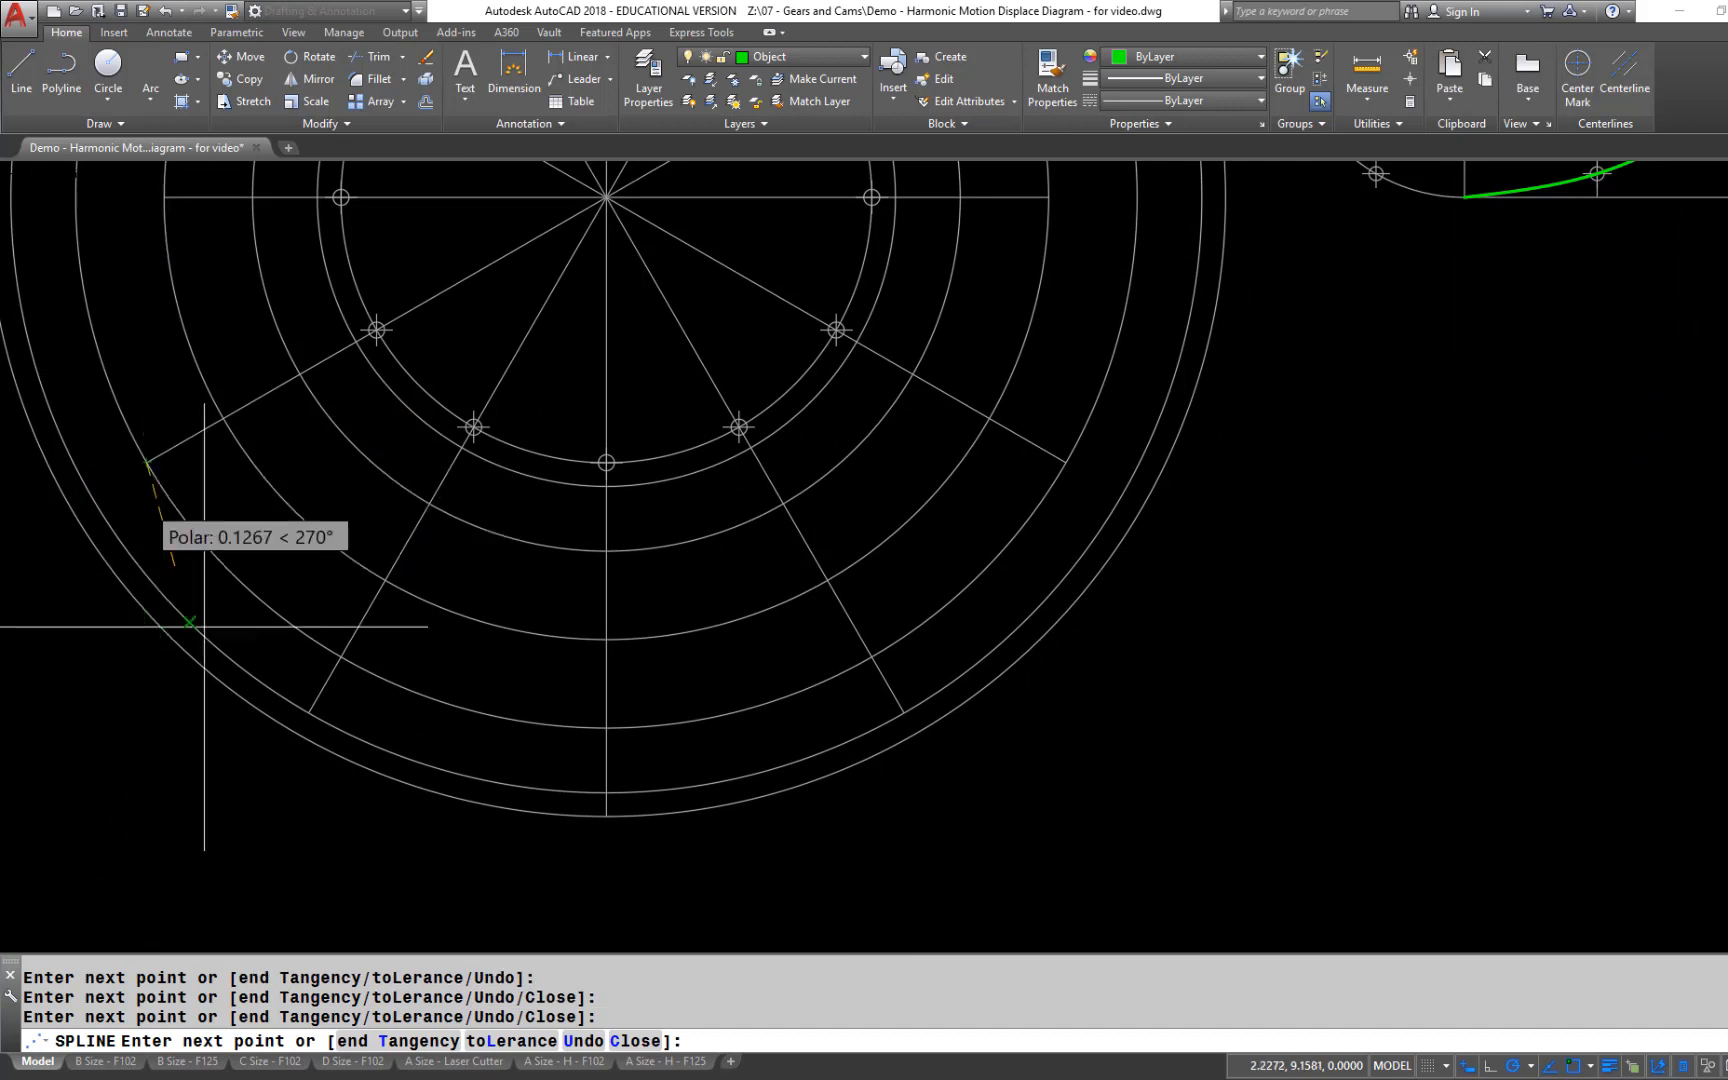
# Continue the spline around the cam's lower half through the radial line ends from 7 o'clock to 3 o'clock
pyautogui.moveTo(231, 648); pyautogui.dragTo(192, 404, button='middle')
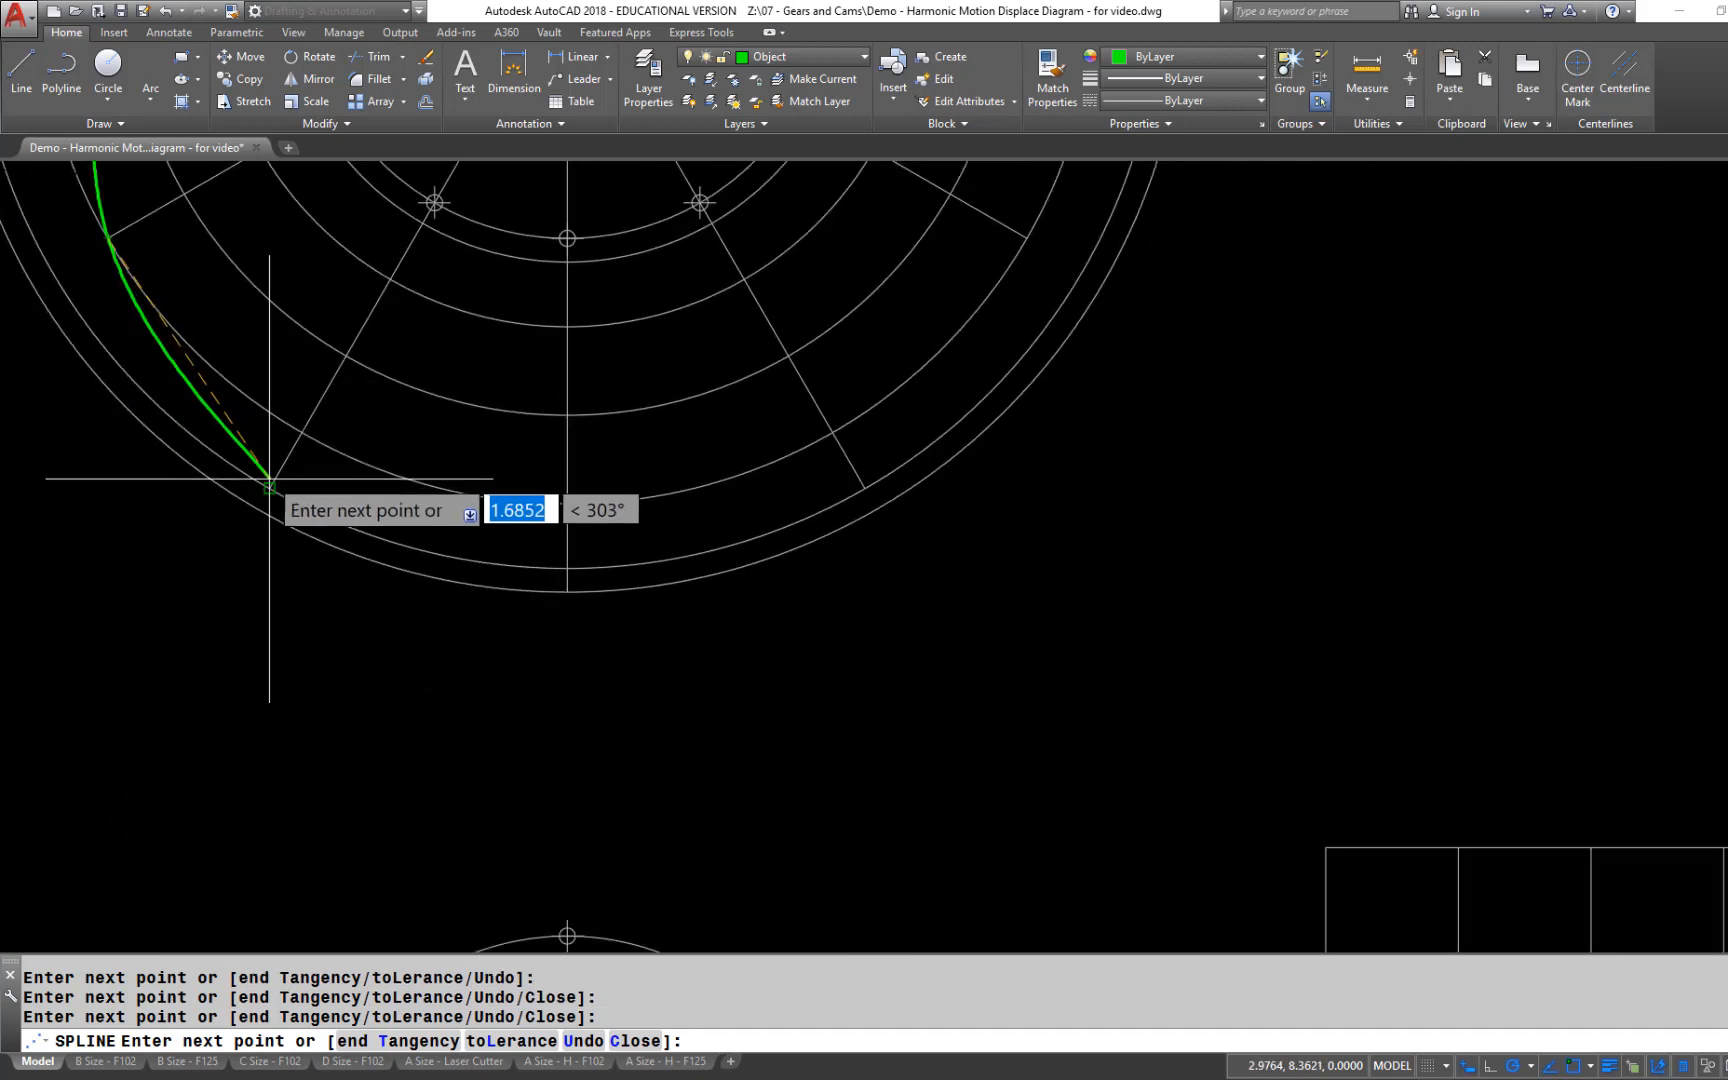
pyautogui.click(284, 500)
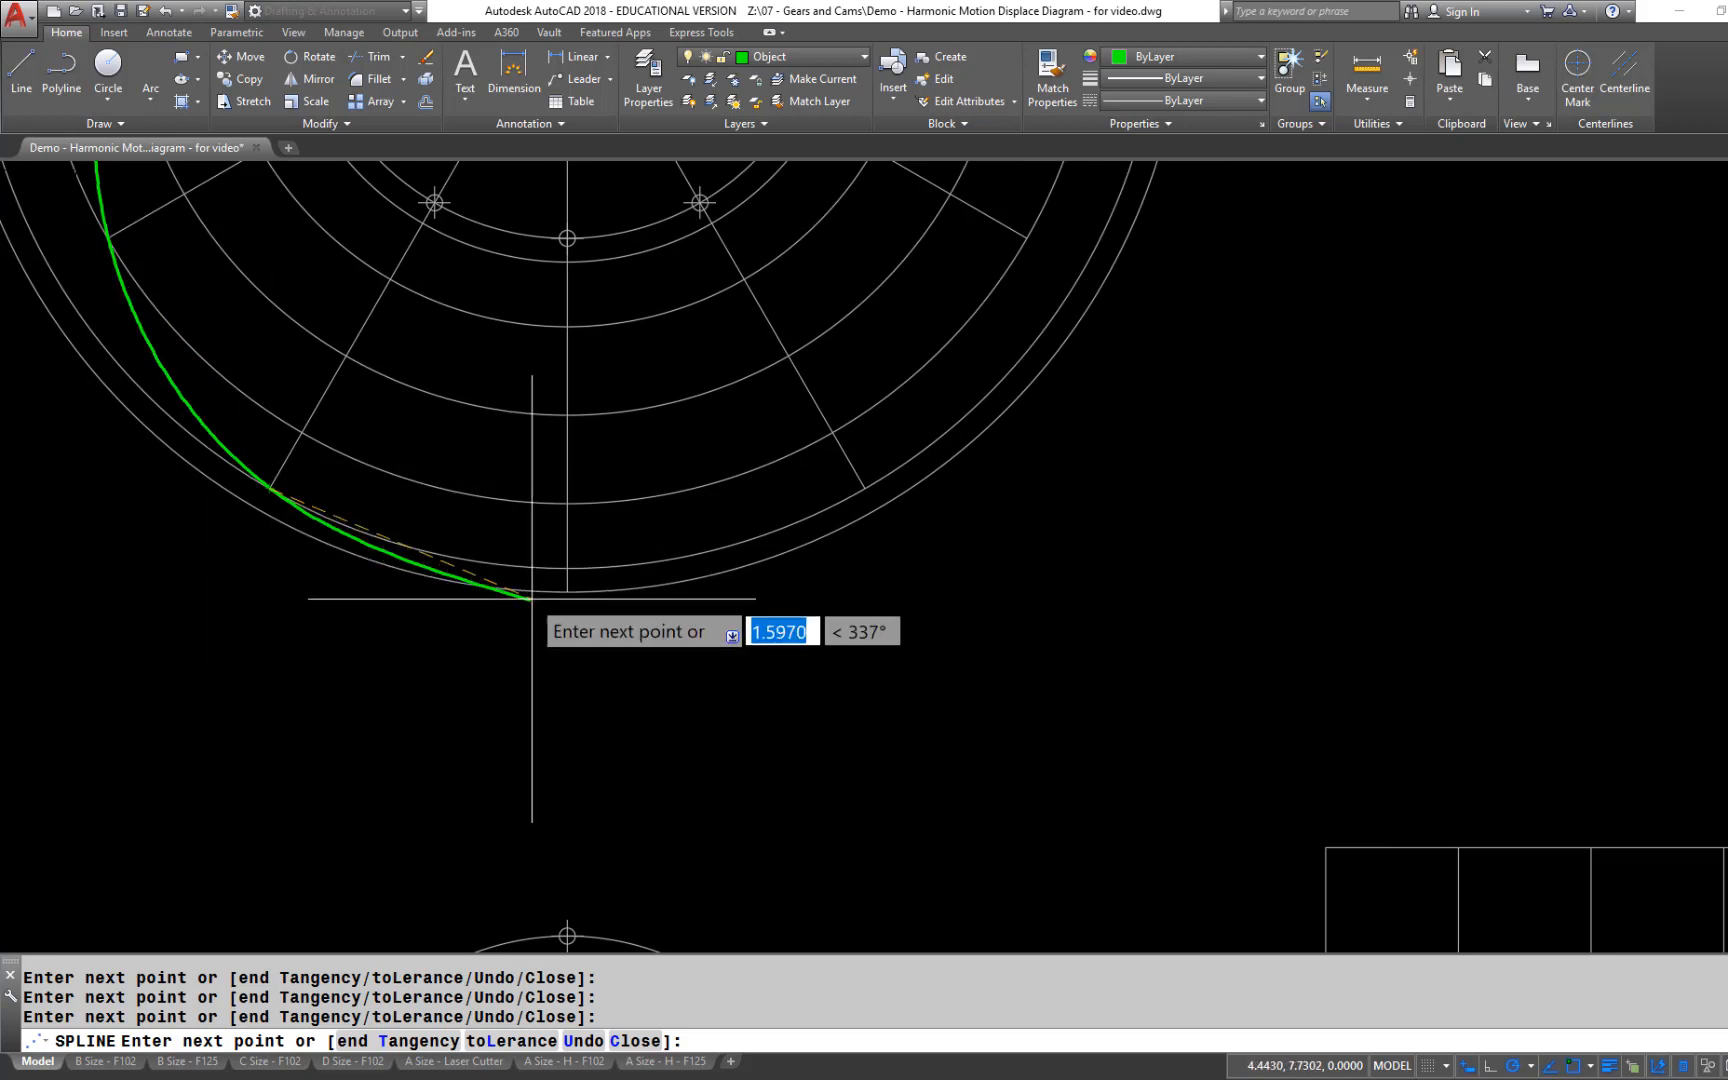
pyautogui.click(566, 591)
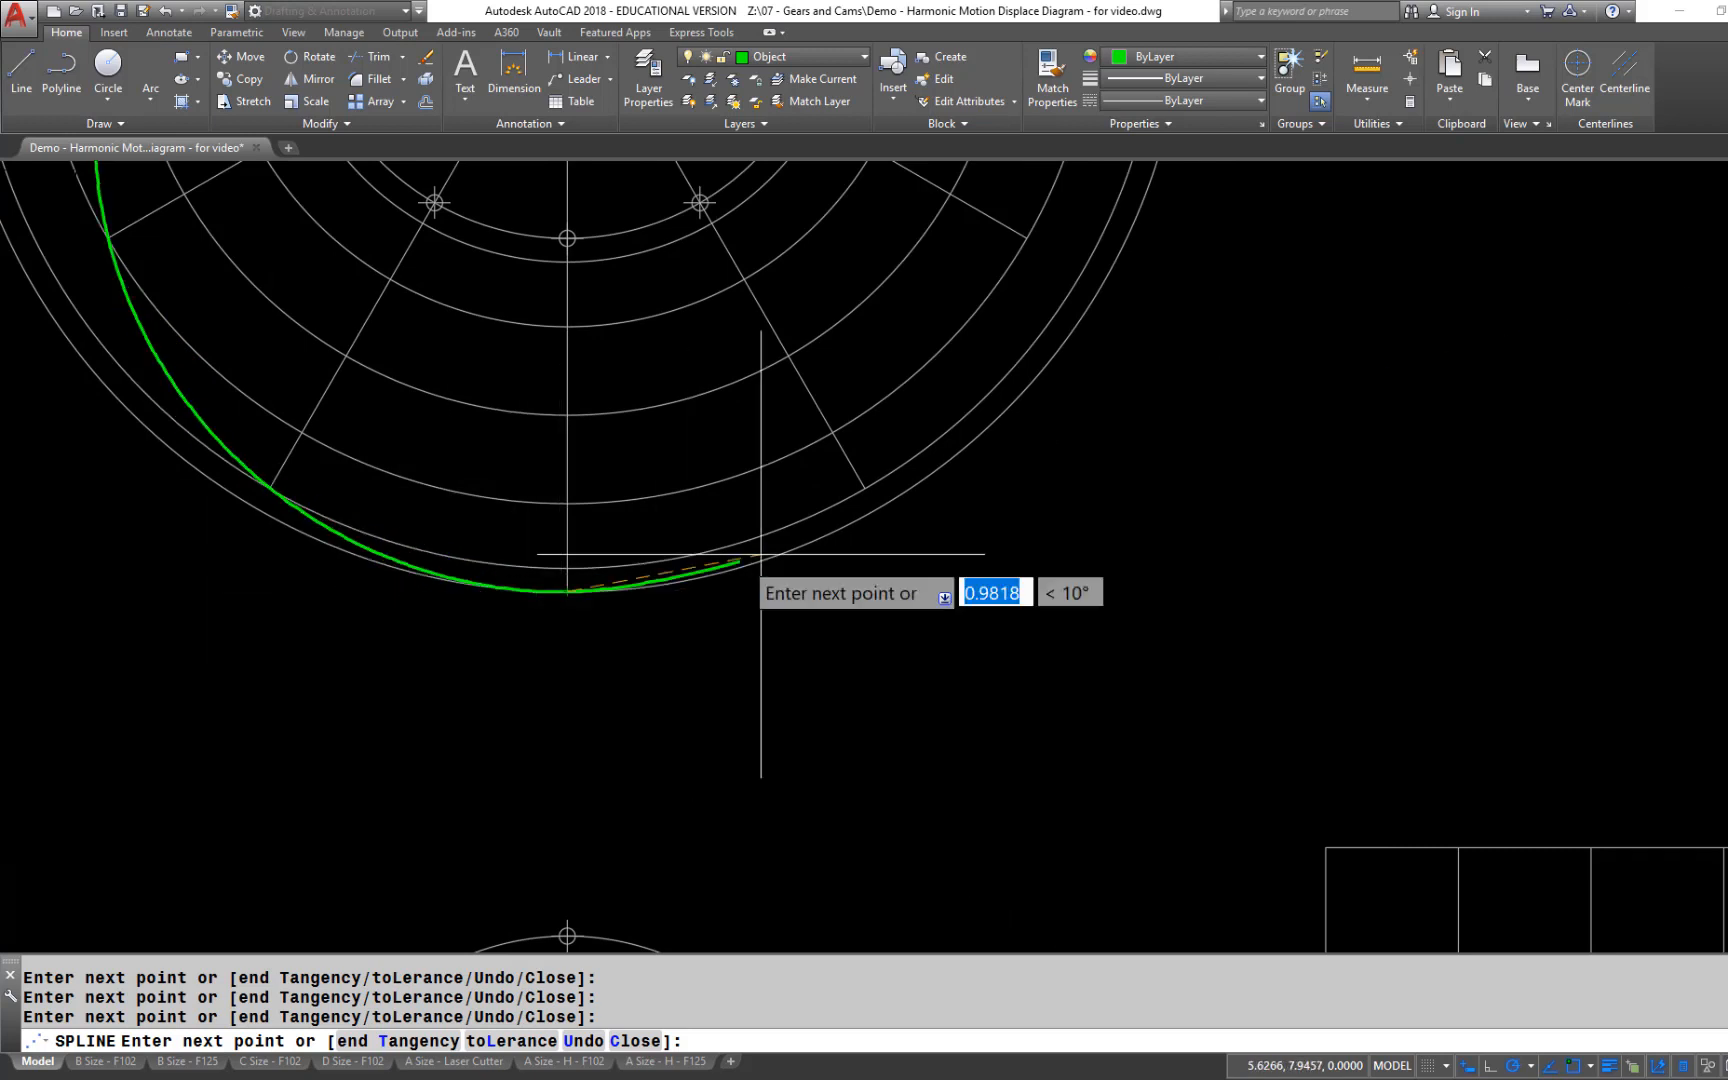
pyautogui.click(865, 489)
pyautogui.scroll(-3, 964, 340)
pyautogui.scroll(3, 800, 520)
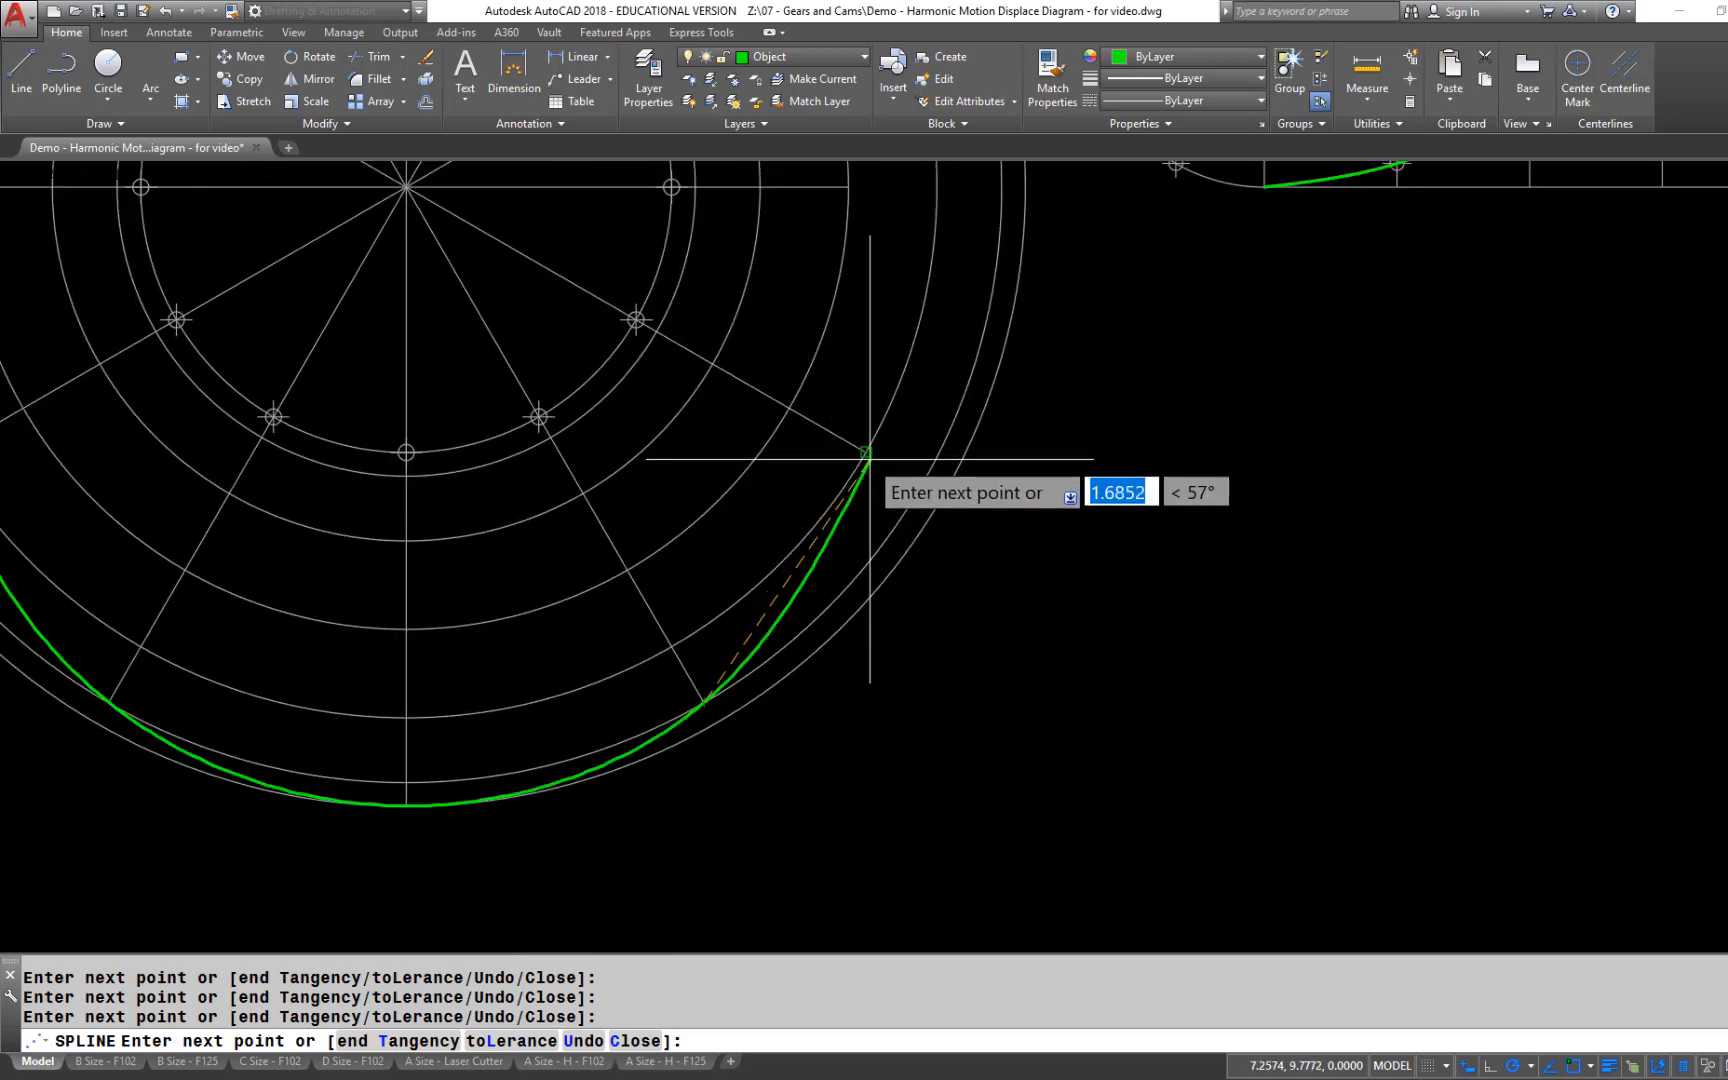
pyautogui.moveTo(878, 395); pyautogui.dragTo(851, 594, button='middle')
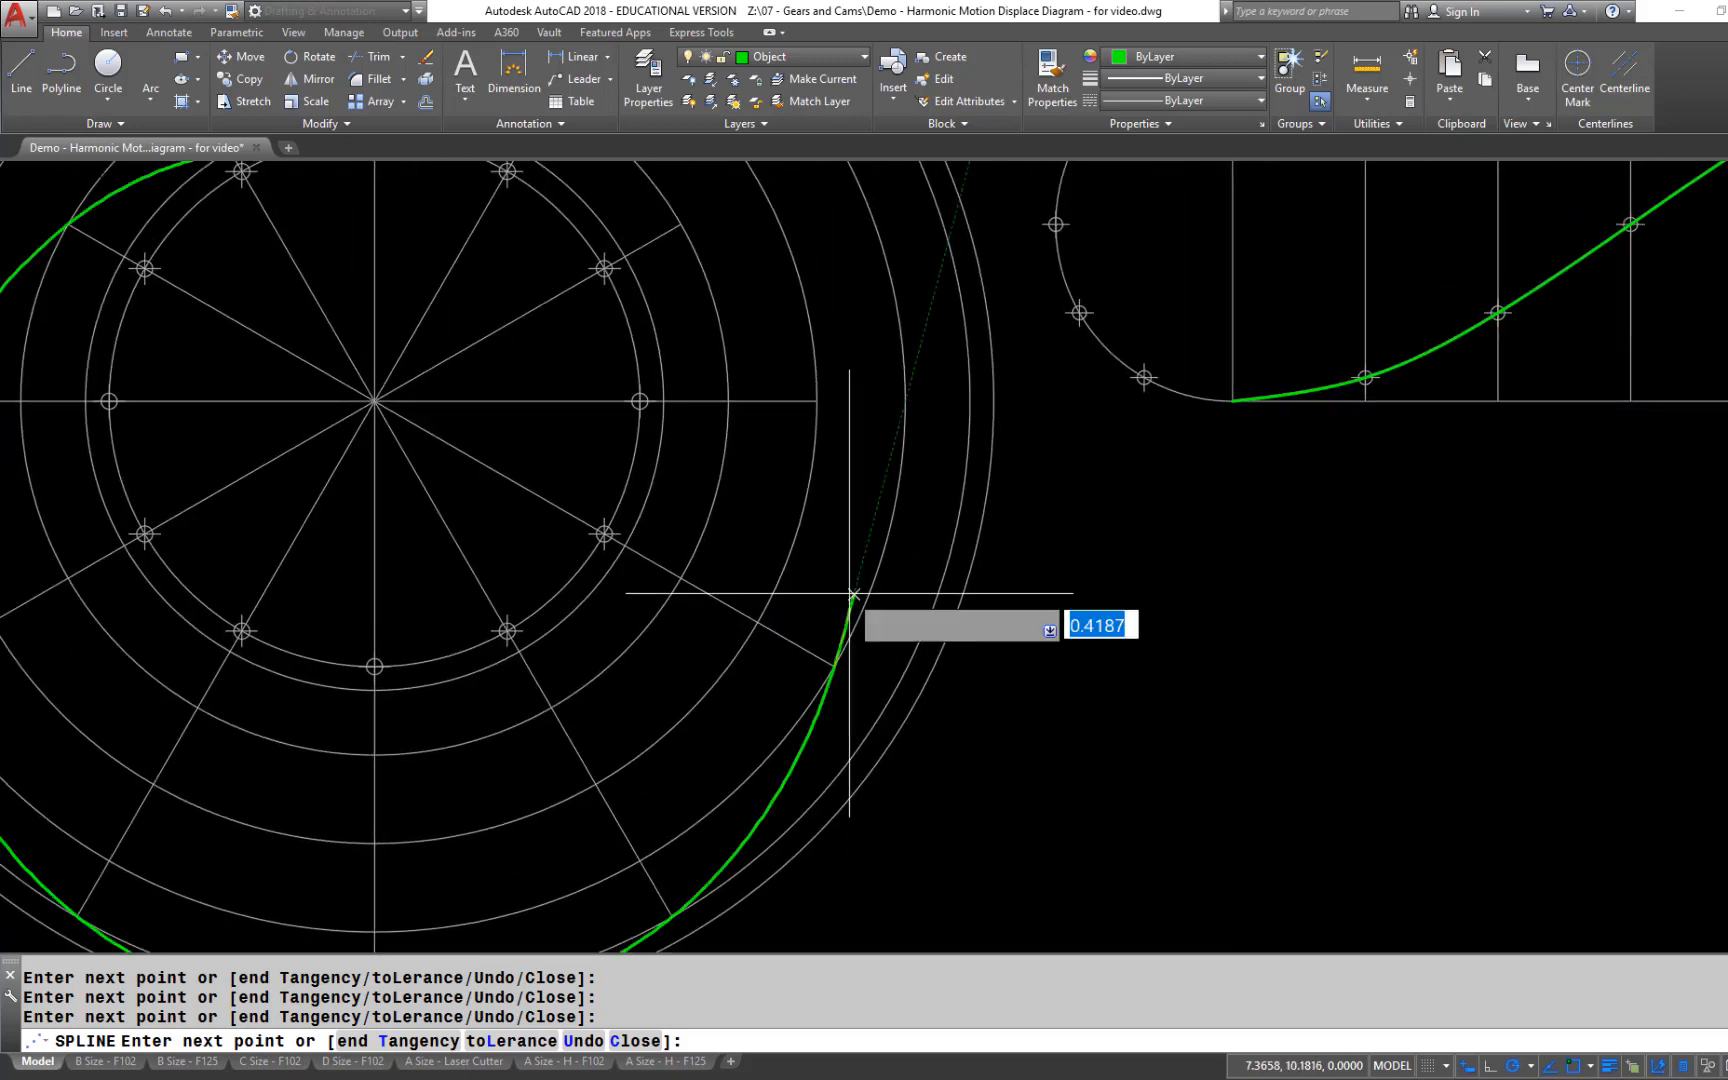
pyautogui.moveTo(756, 289); pyautogui.dragTo(838, 408, button='middle')
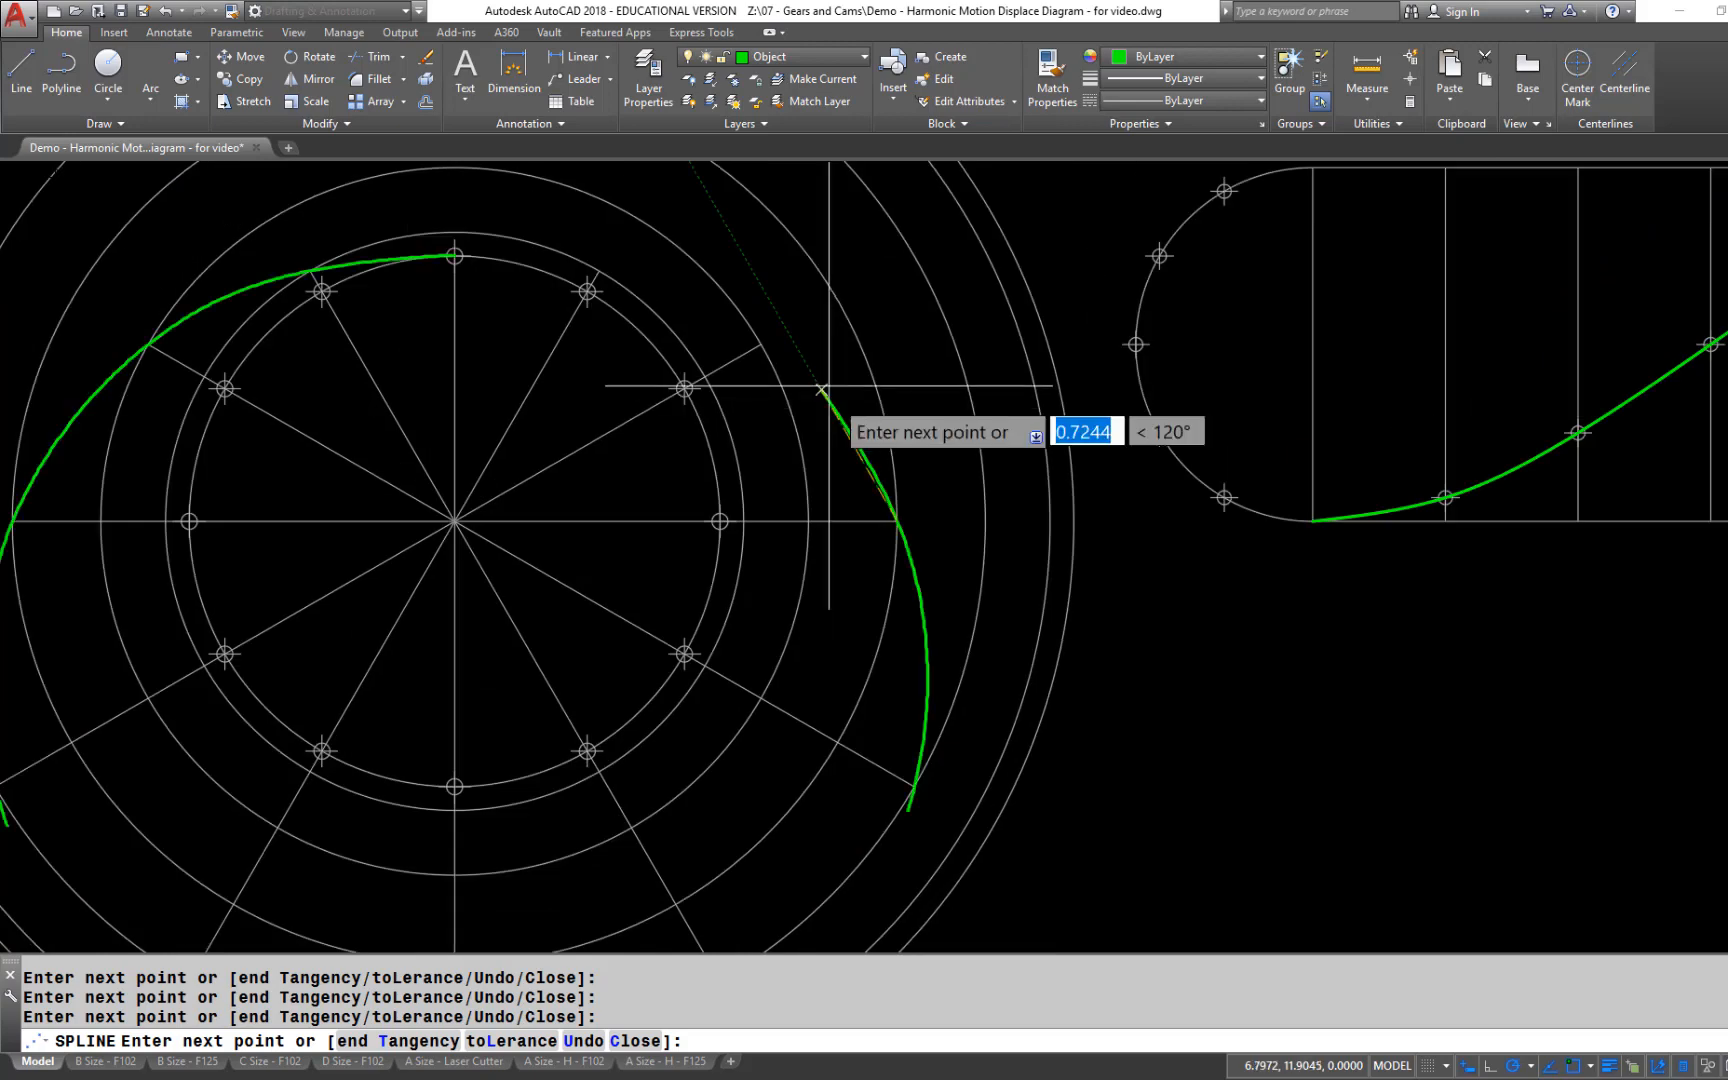
# Finish the spline through the 2 and 1 o'clock line ends at the 12 o'clock node with a horizontal end tangent
pyautogui.click(761, 344)
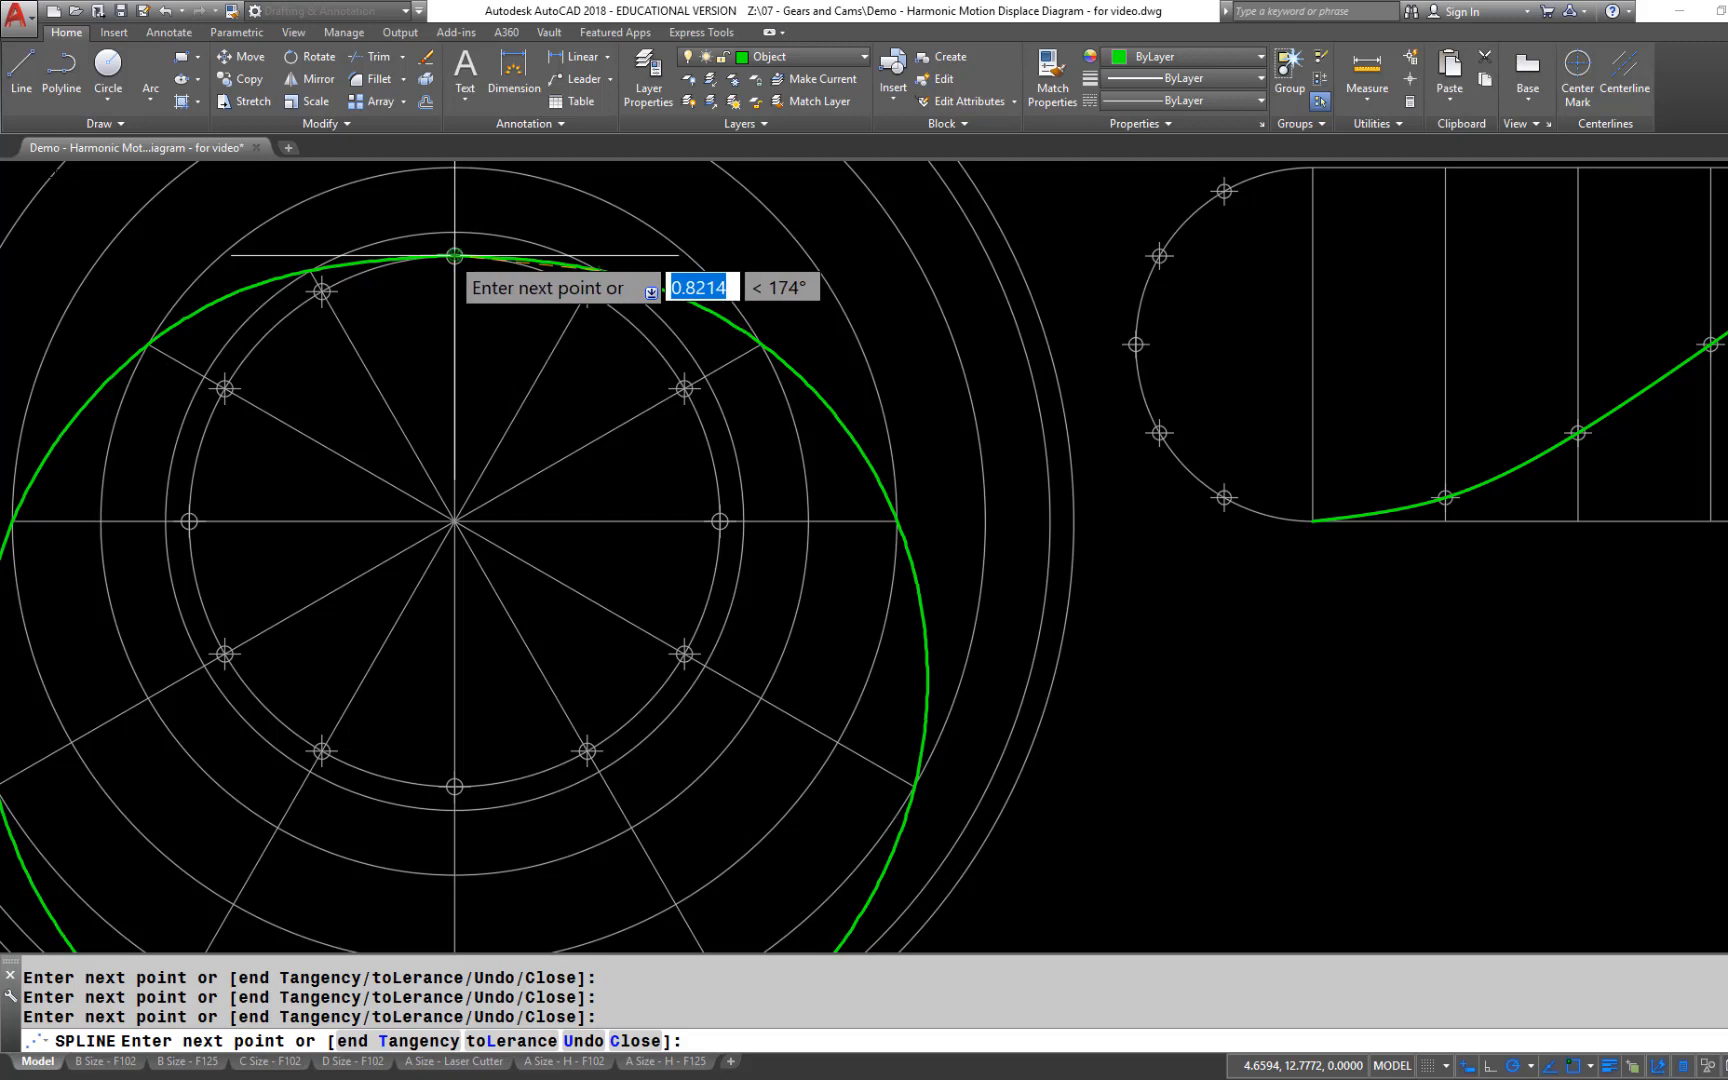
pyautogui.click(455, 255)
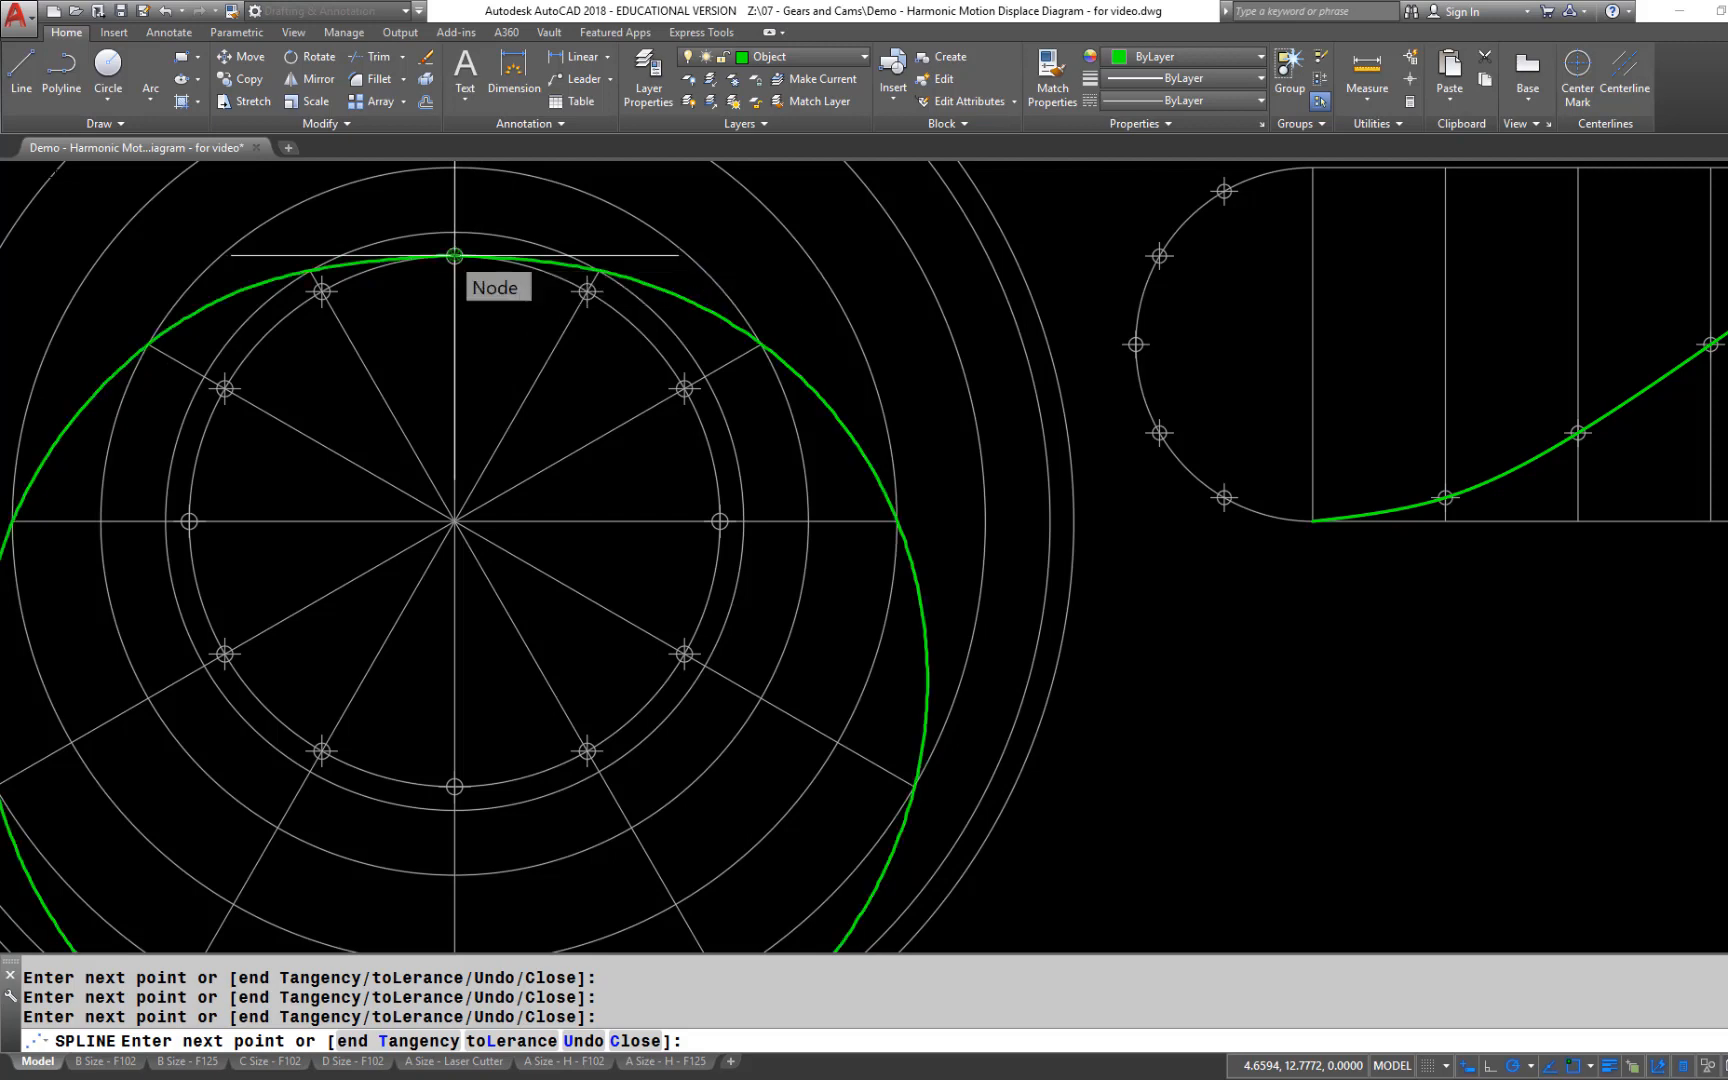
pyautogui.click(420, 1041)
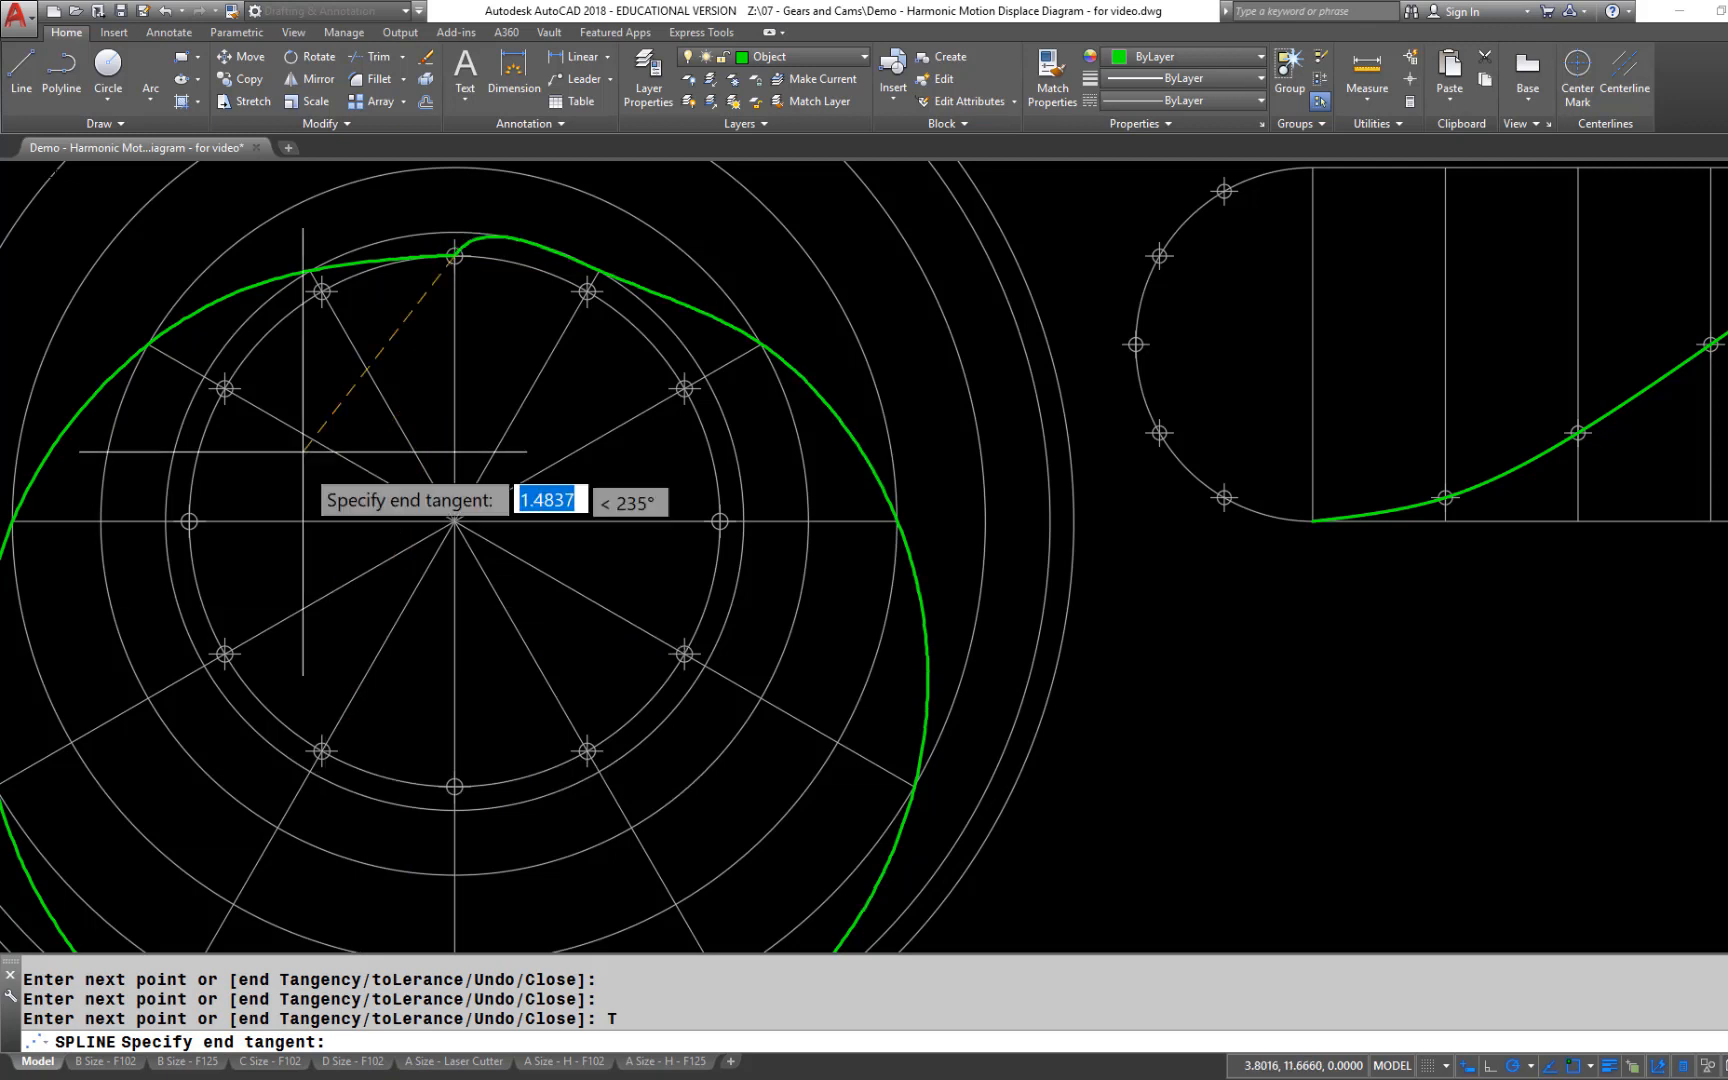
pyautogui.click(258, 256)
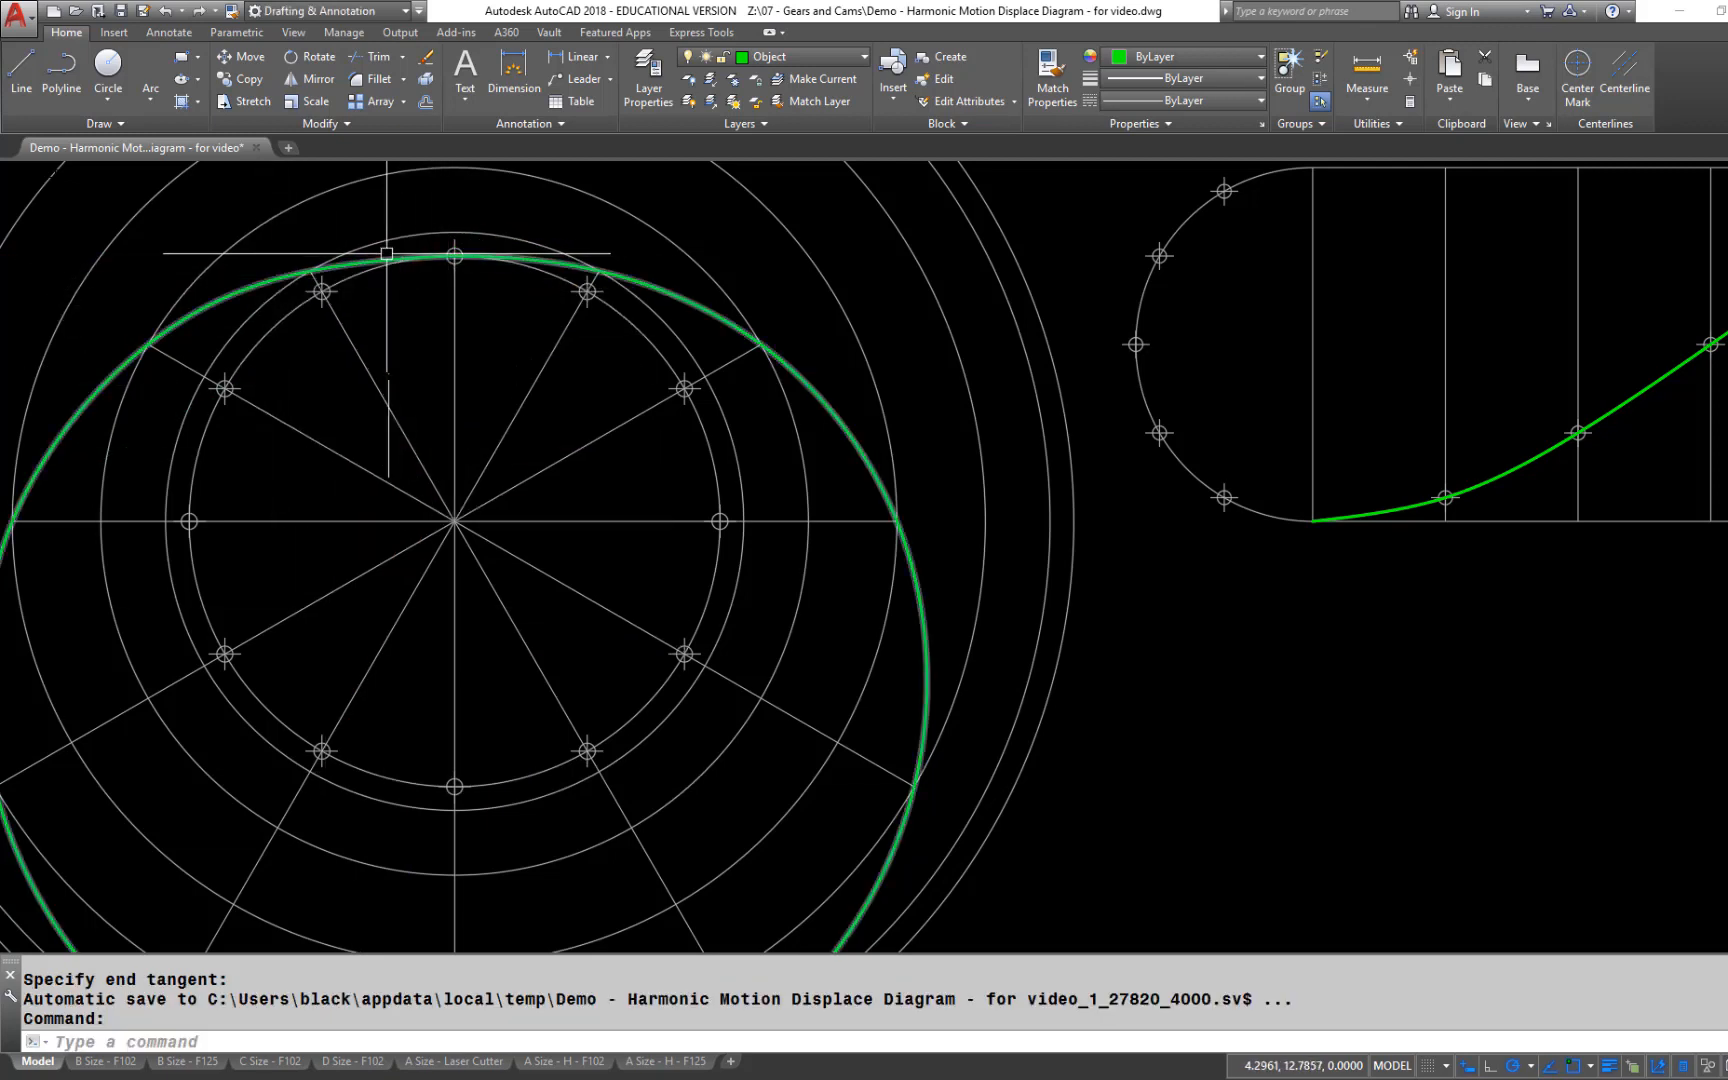
pyautogui.scroll(-3, 387, 254)
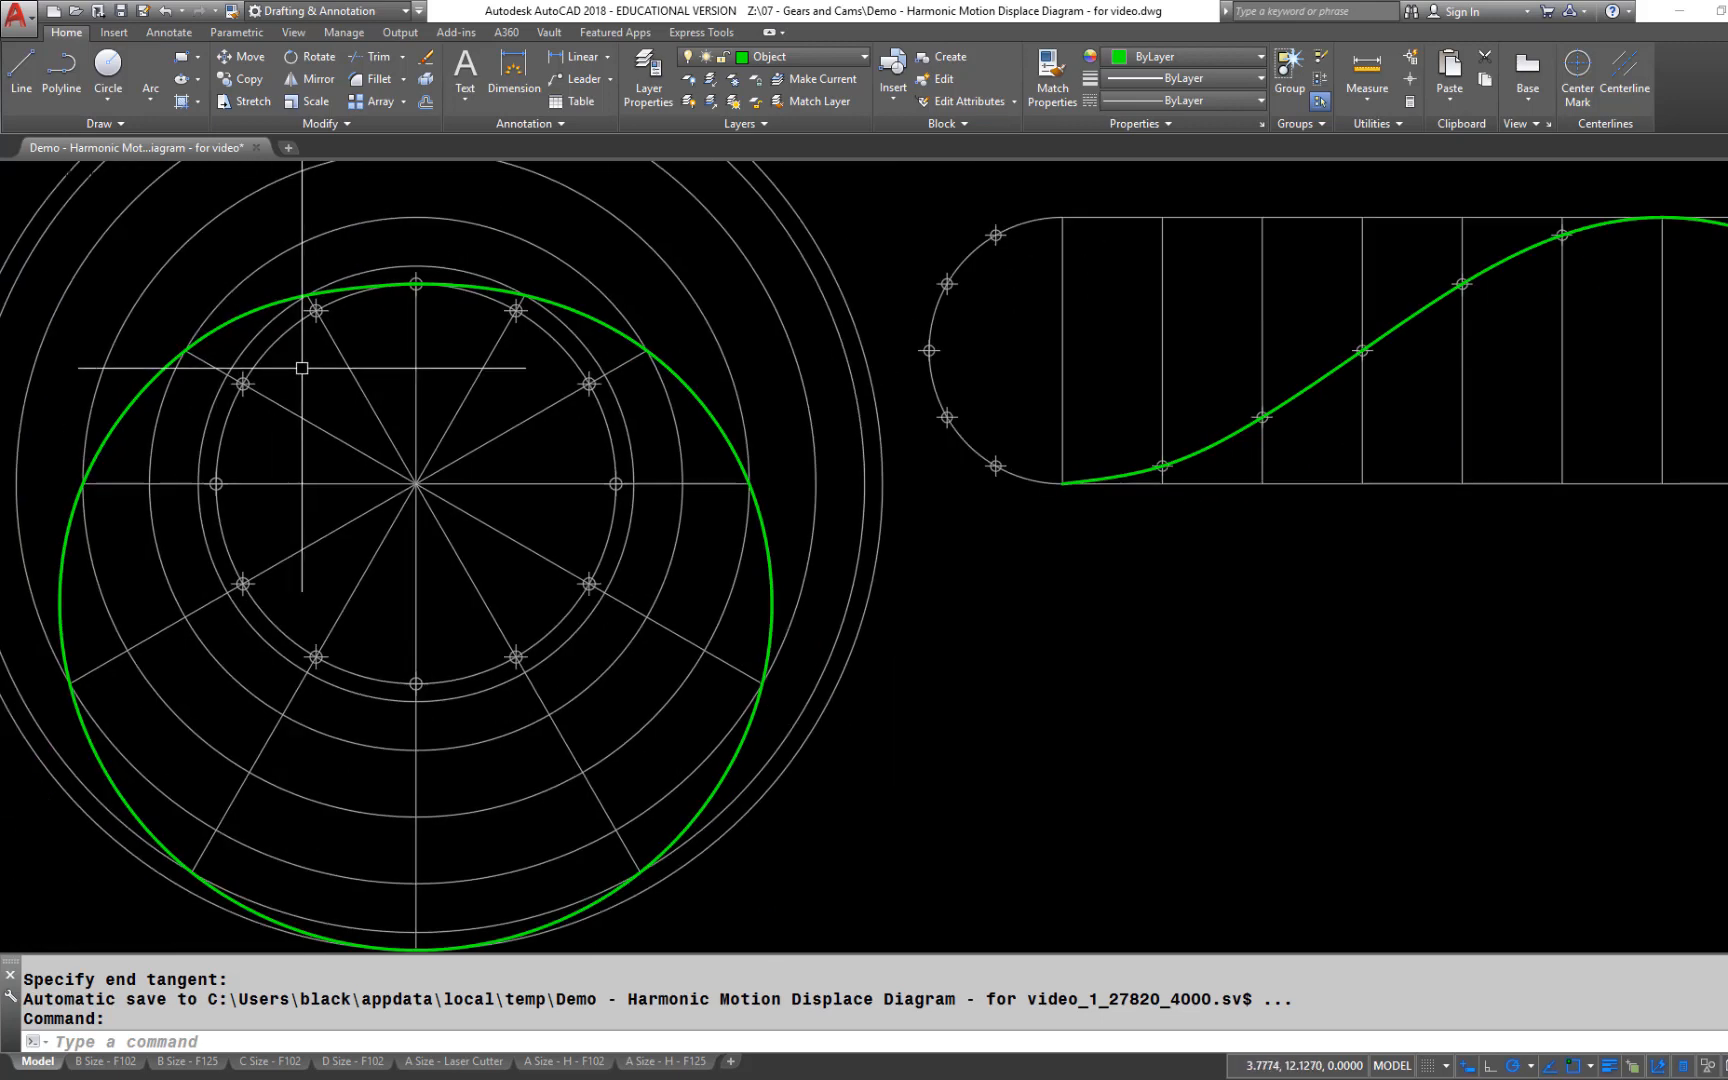
pyautogui.scroll(-1, 302, 368)
pyautogui.moveTo(386, 451)
pyautogui.mouseDown(button='middle')
pyautogui.moveTo(468, 304)
pyautogui.moveTo(511, 457)
pyautogui.mouseUp(button='middle')
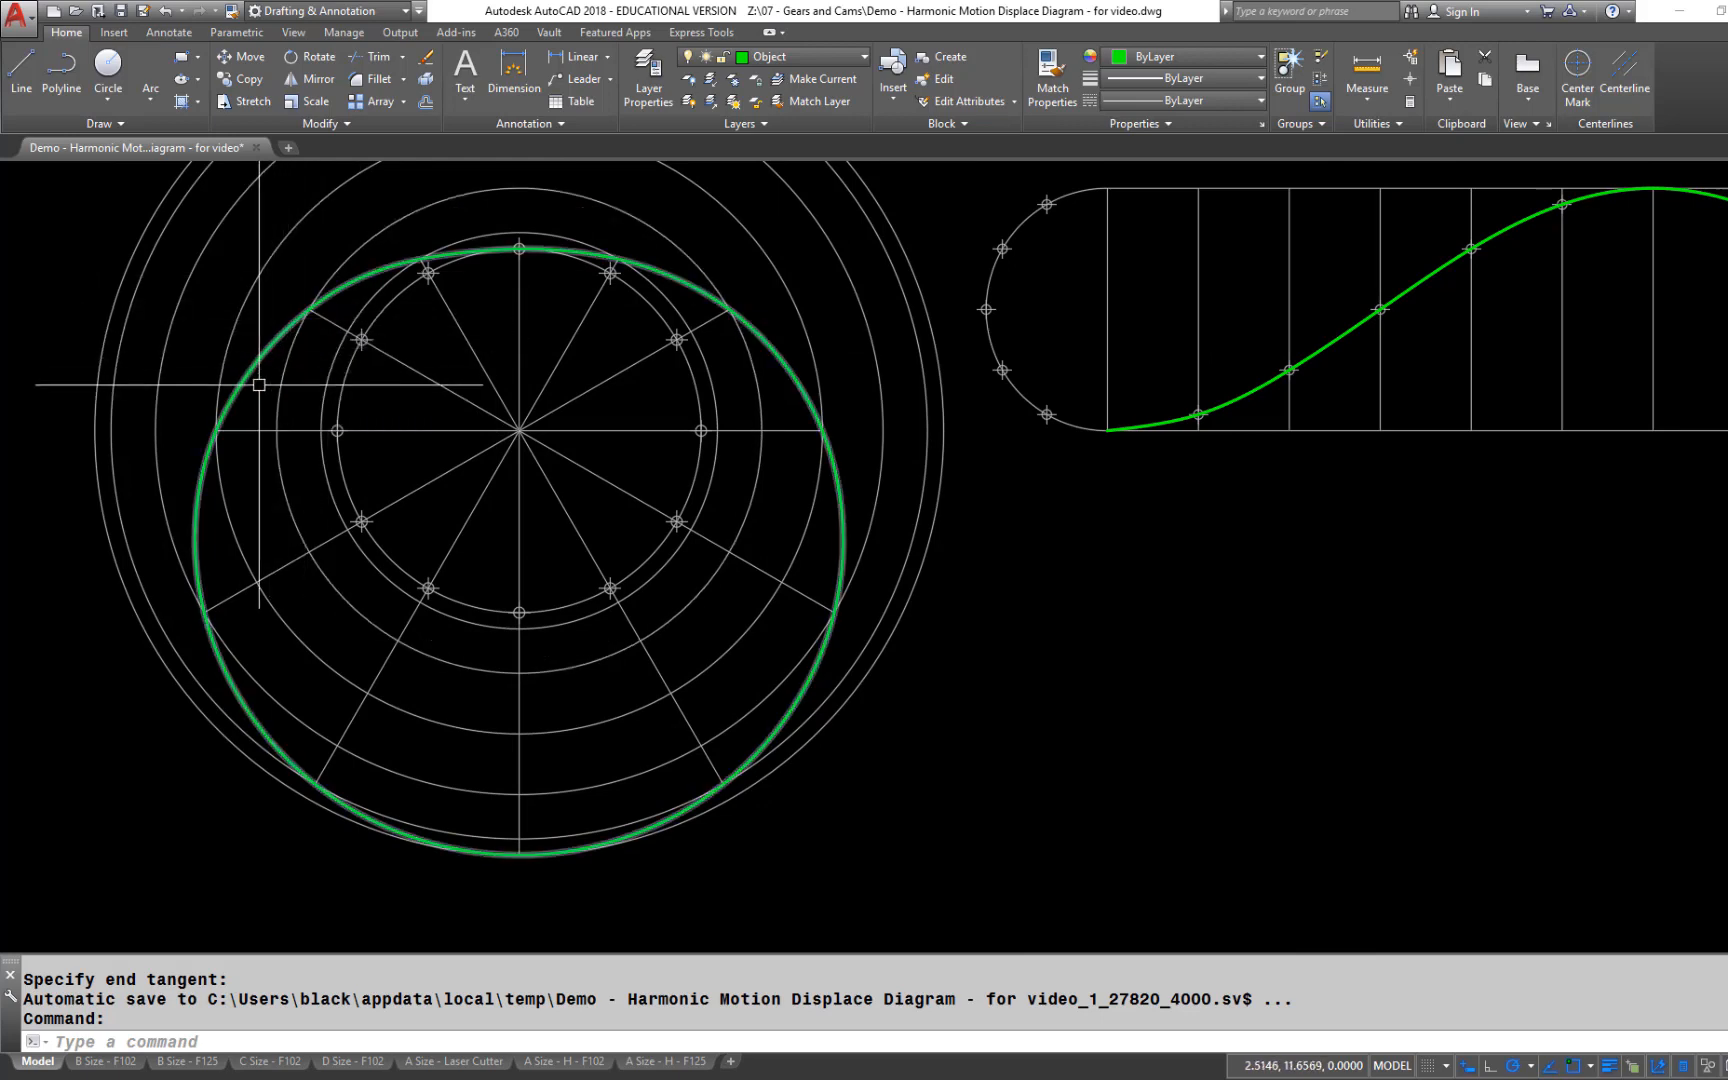
pyautogui.scroll(-3, 450, 475)
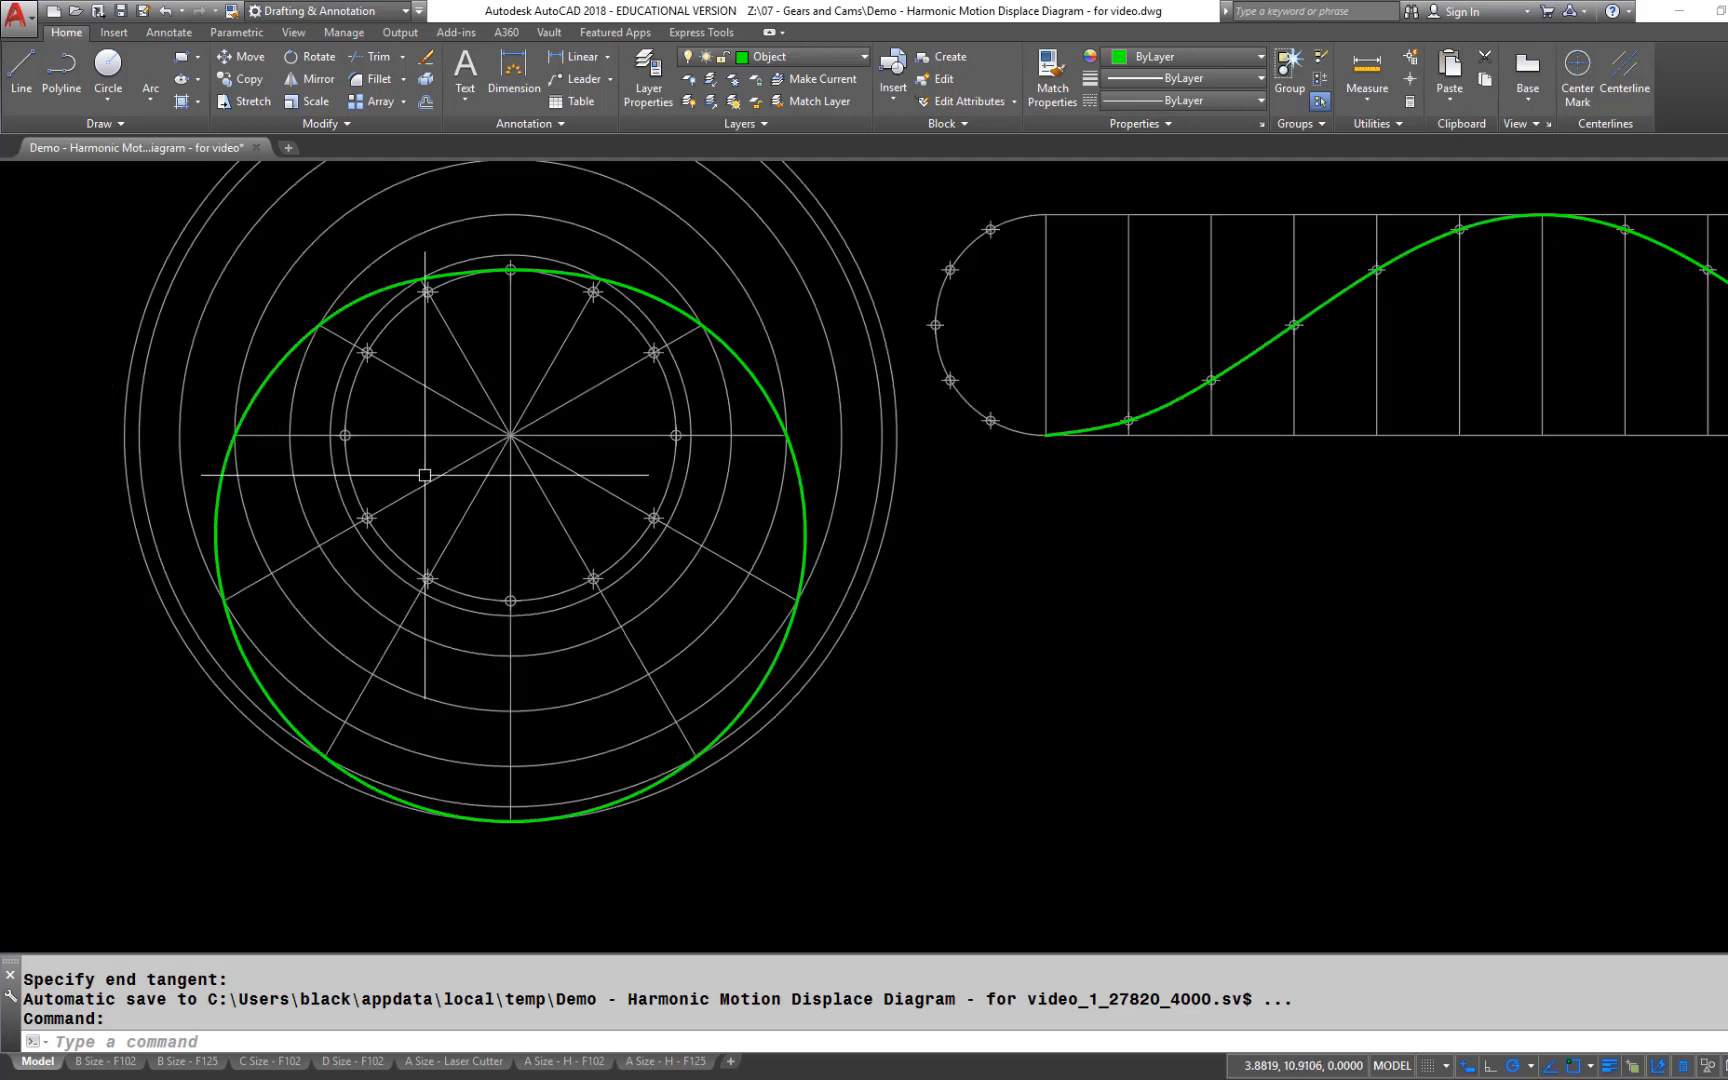
pyautogui.scroll(3, 520, 490)
pyautogui.moveTo(520, 490); pyautogui.dragTo(492, 517, button='middle')
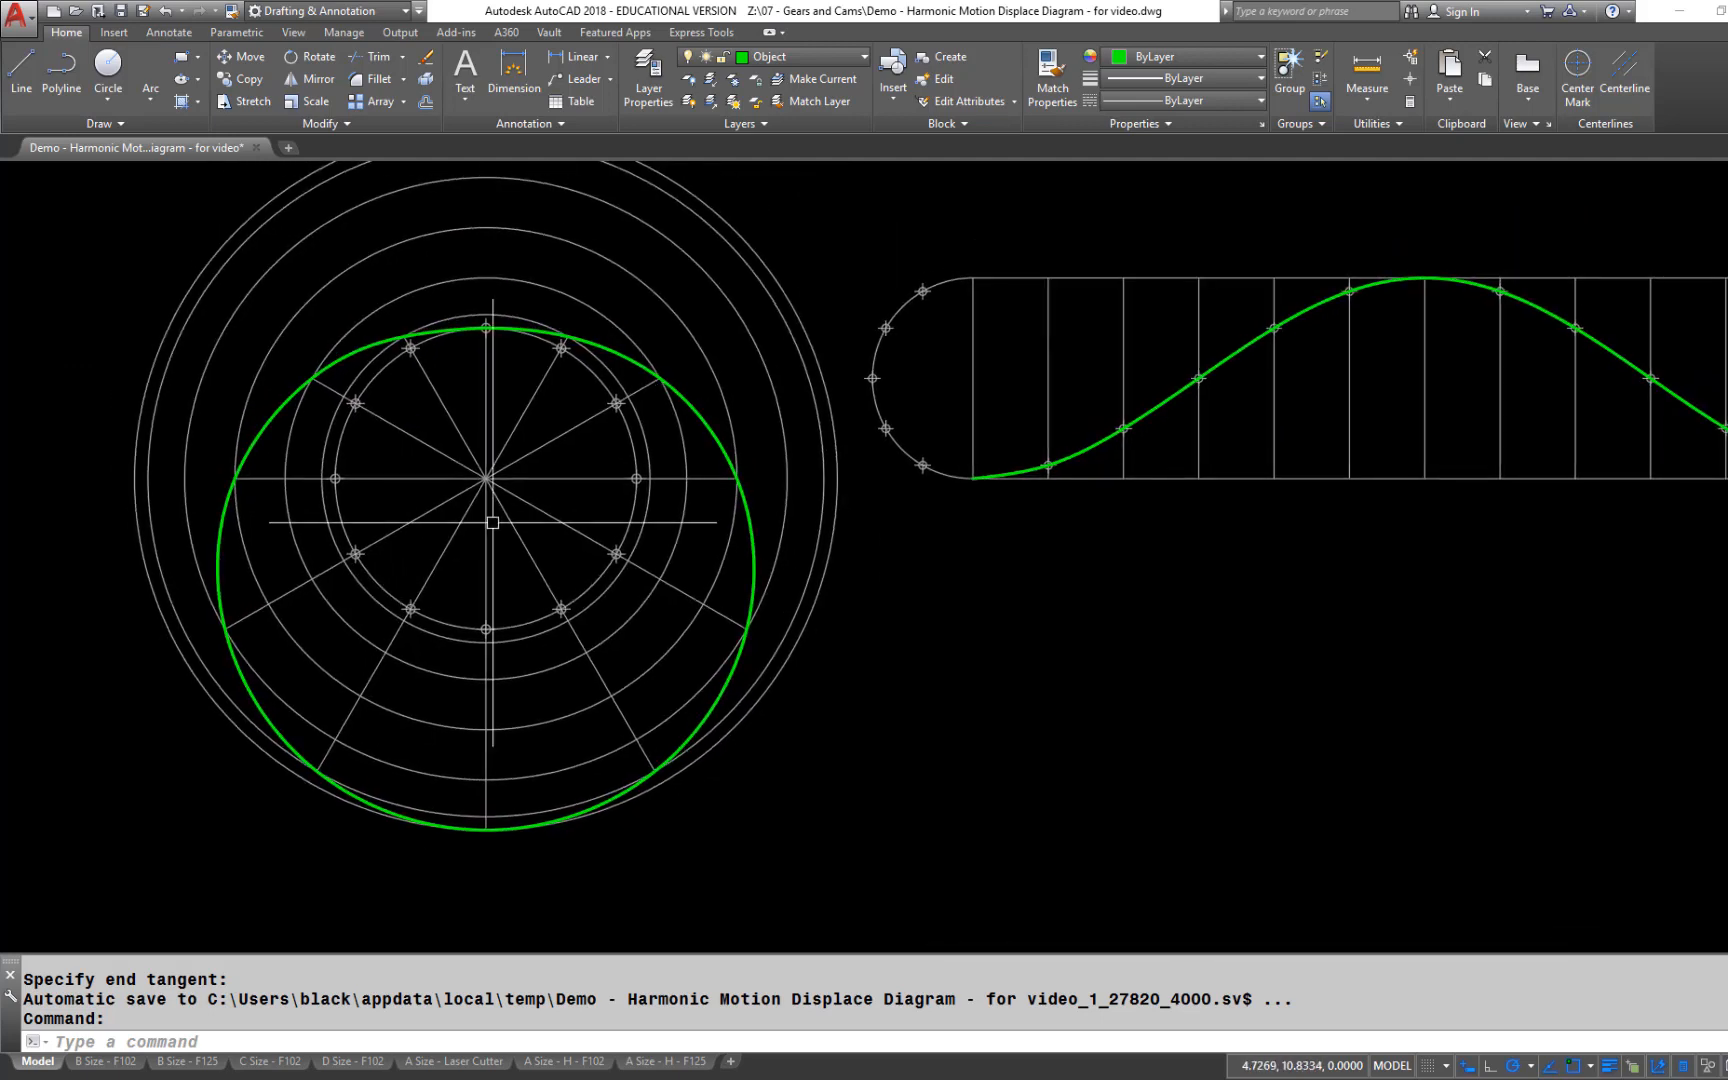
pyautogui.scroll(-1, 492, 517)
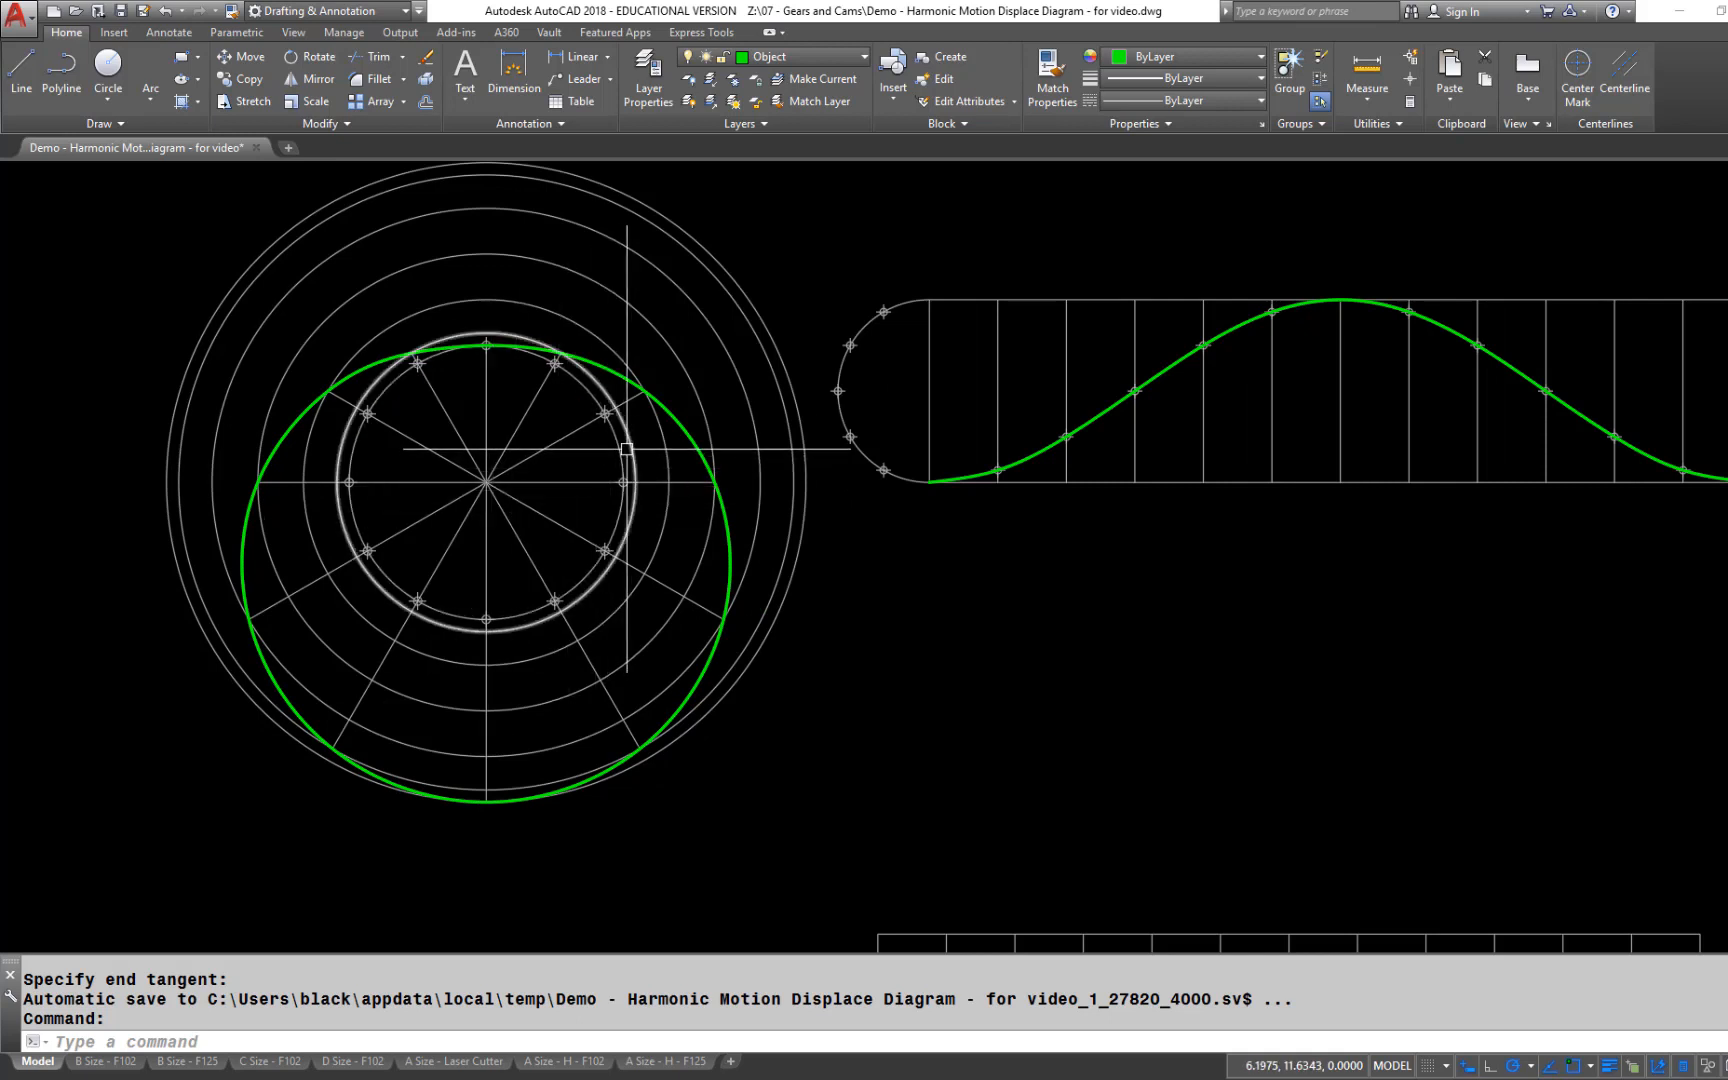
# Copy the harmonic cam profile spline from its cam centre onto the centre of the cam above for comparison
pyautogui.write('CO')
pyautogui.press('Return')
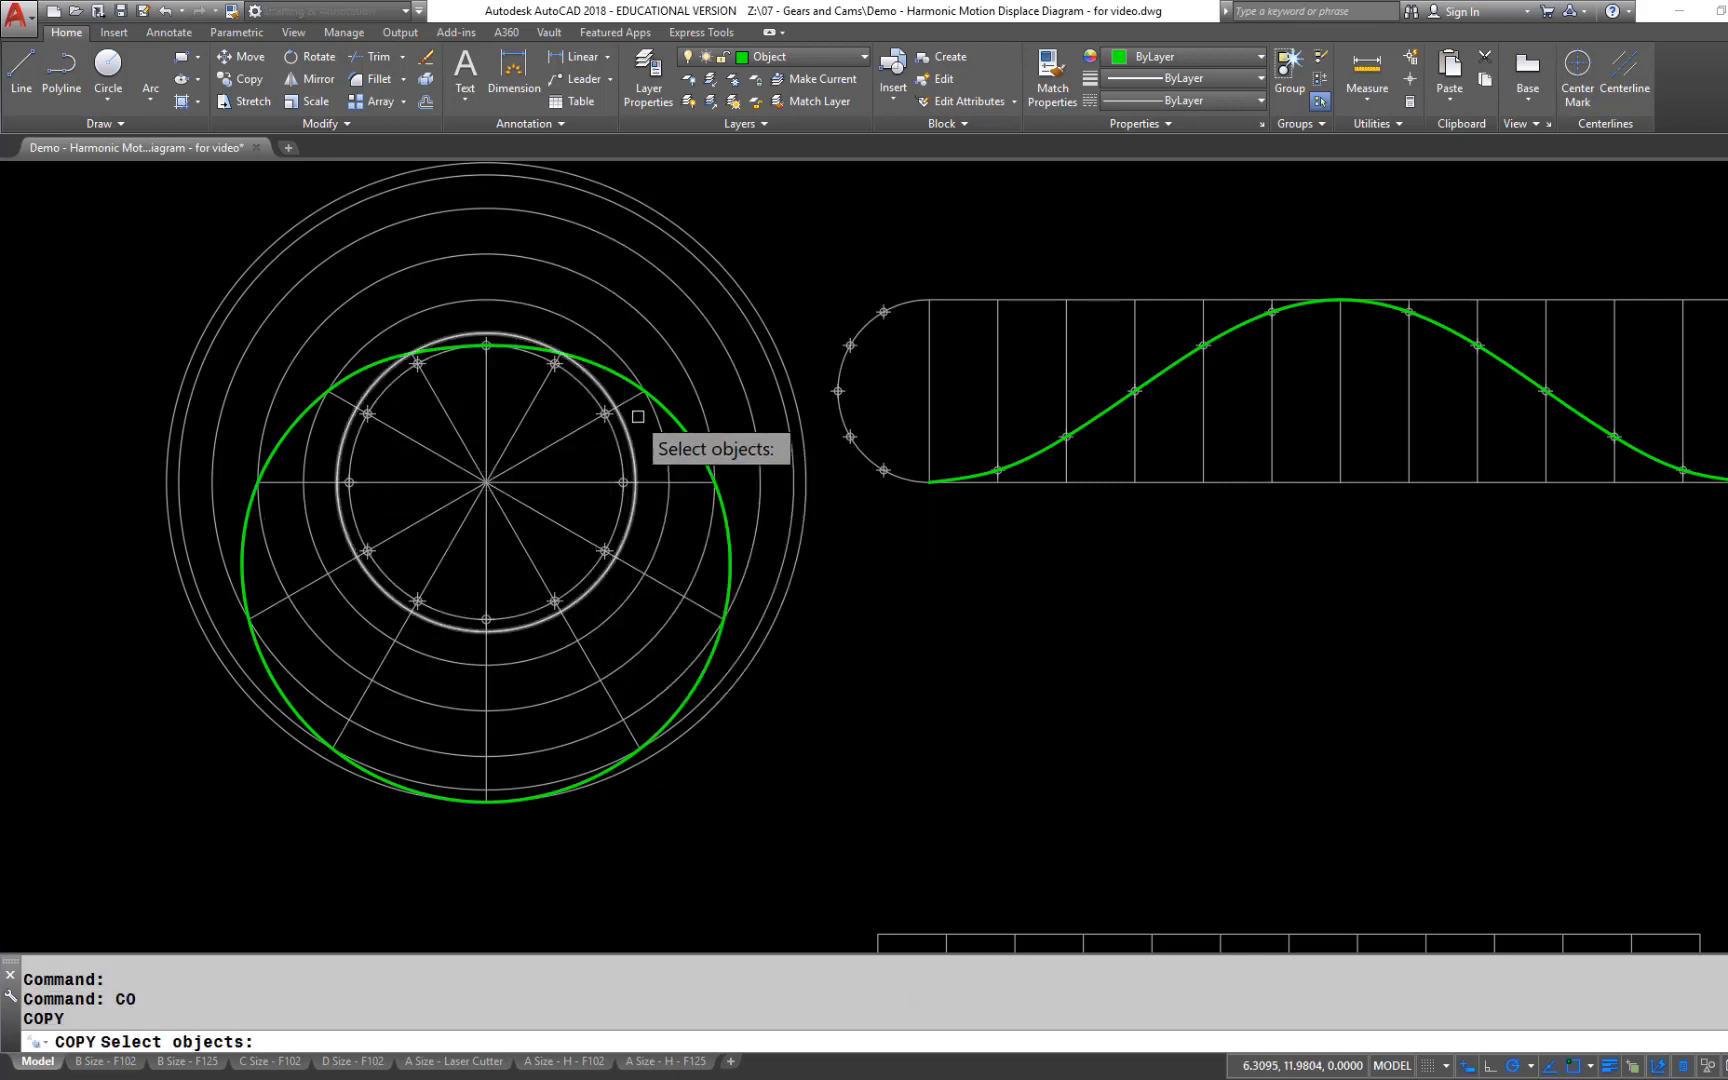
pyautogui.click(654, 401)
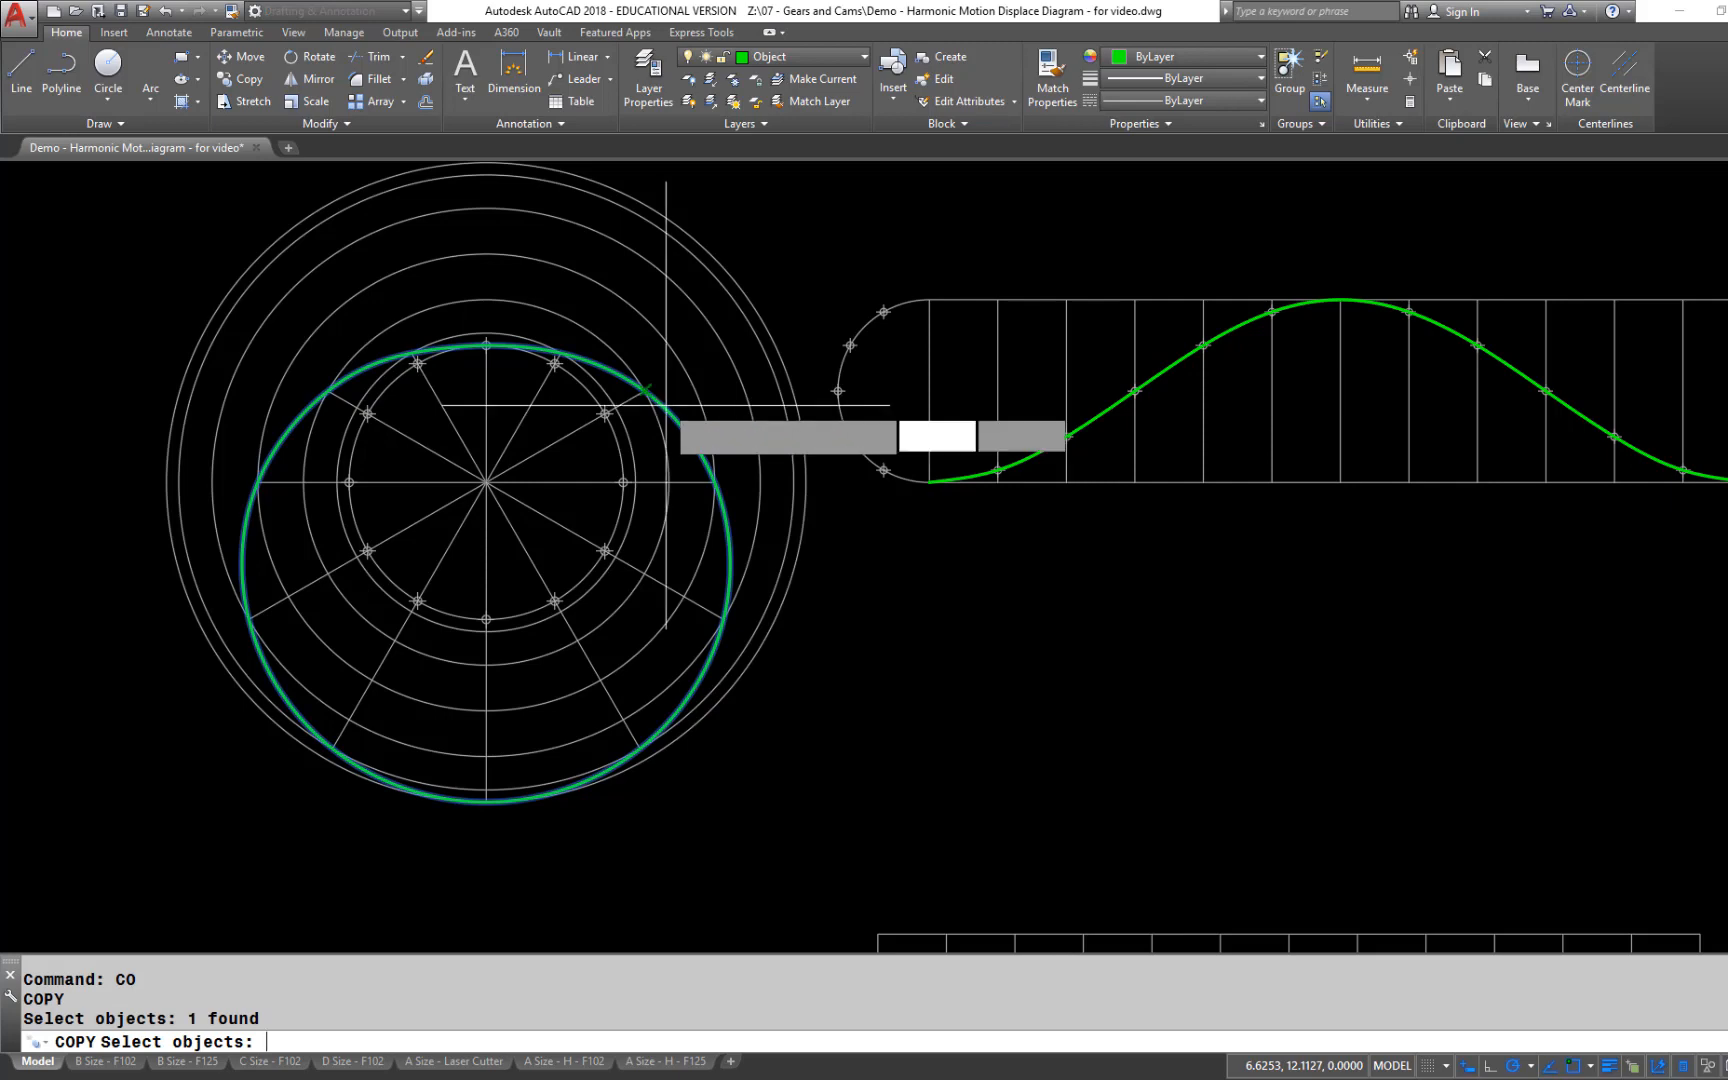
pyautogui.press('Return')
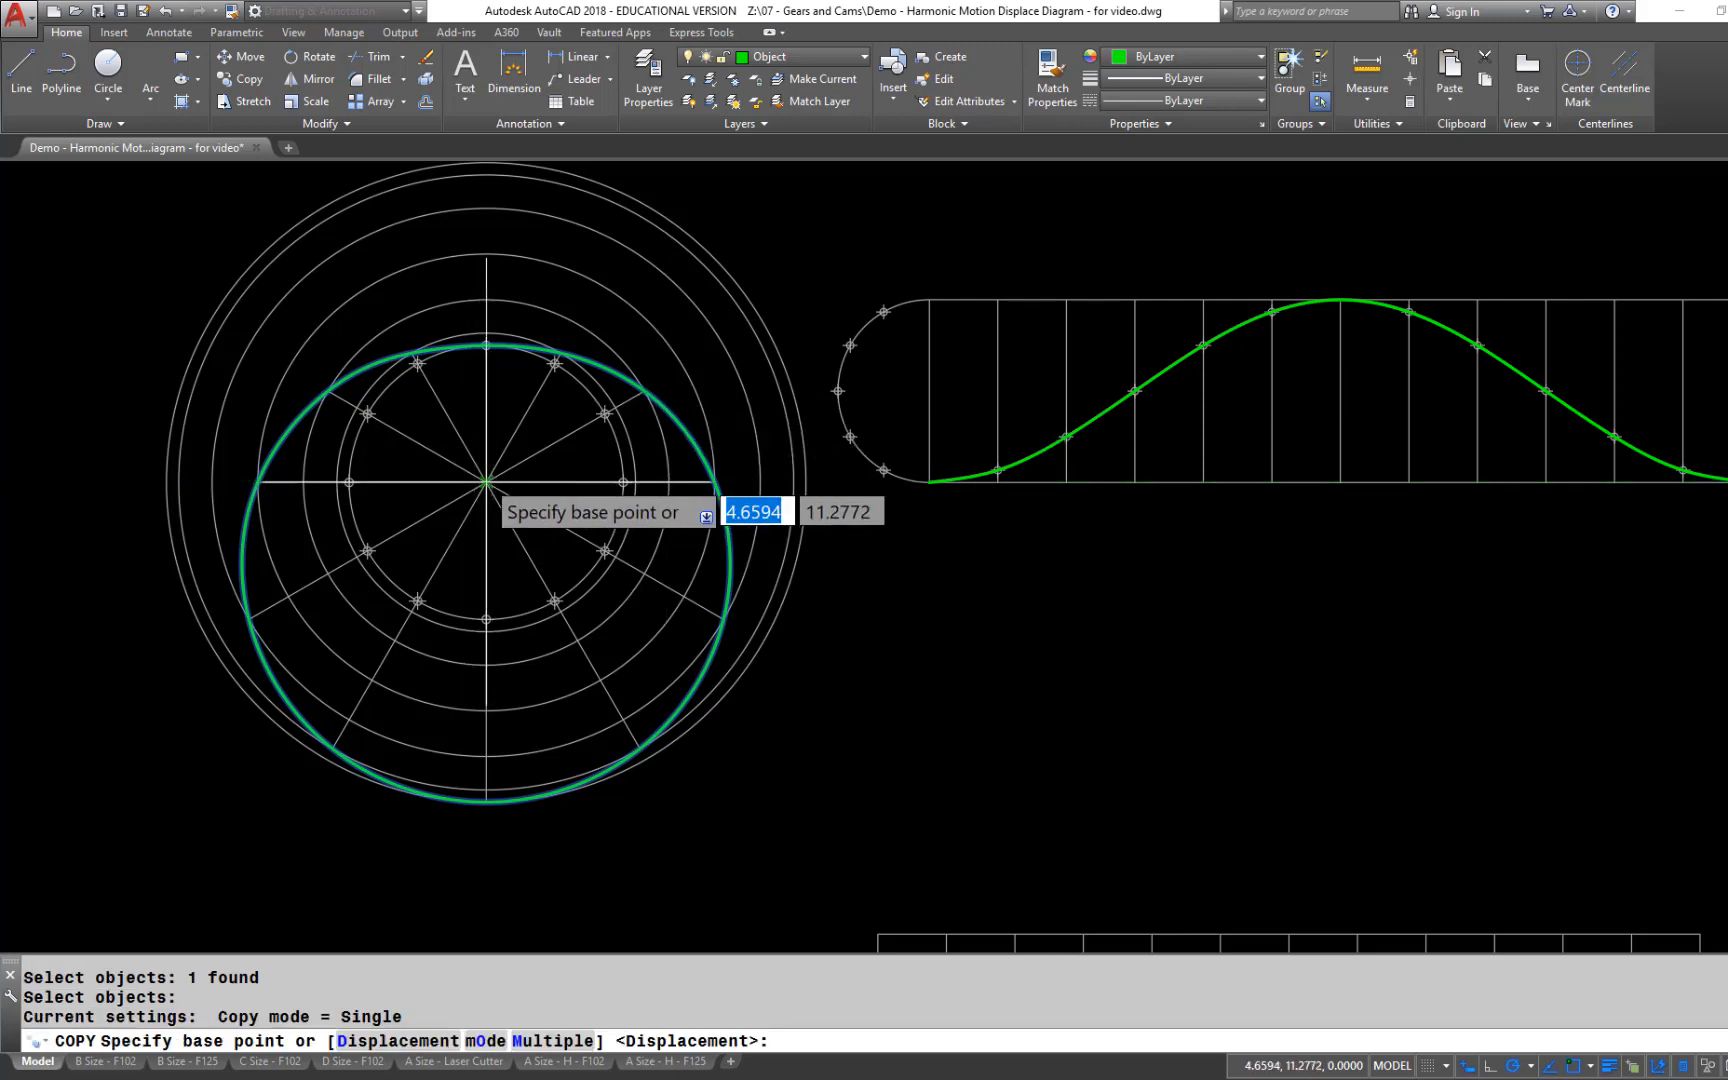
pyautogui.click(487, 482)
pyautogui.scroll(-3, 520, 424)
pyautogui.moveTo(528, 940); pyautogui.dragTo(527, 856, button='middle')
pyautogui.scroll(2, 417, 462)
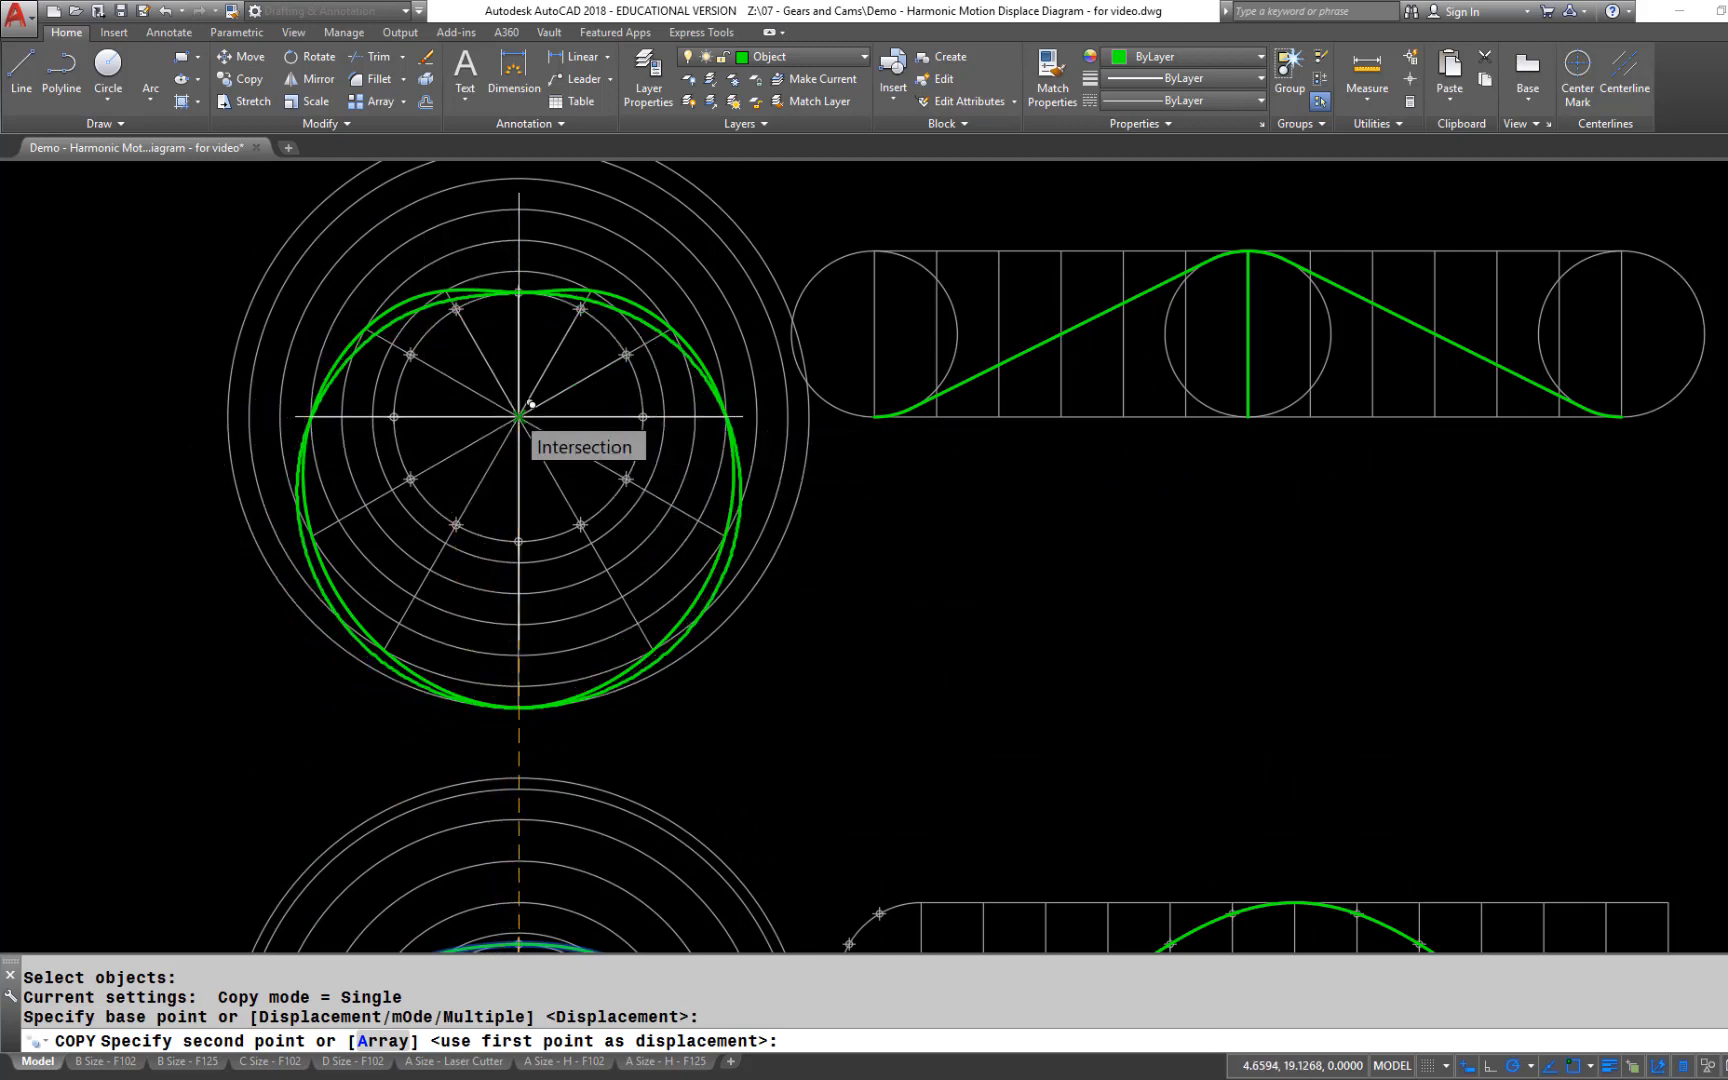
pyautogui.click(530, 403)
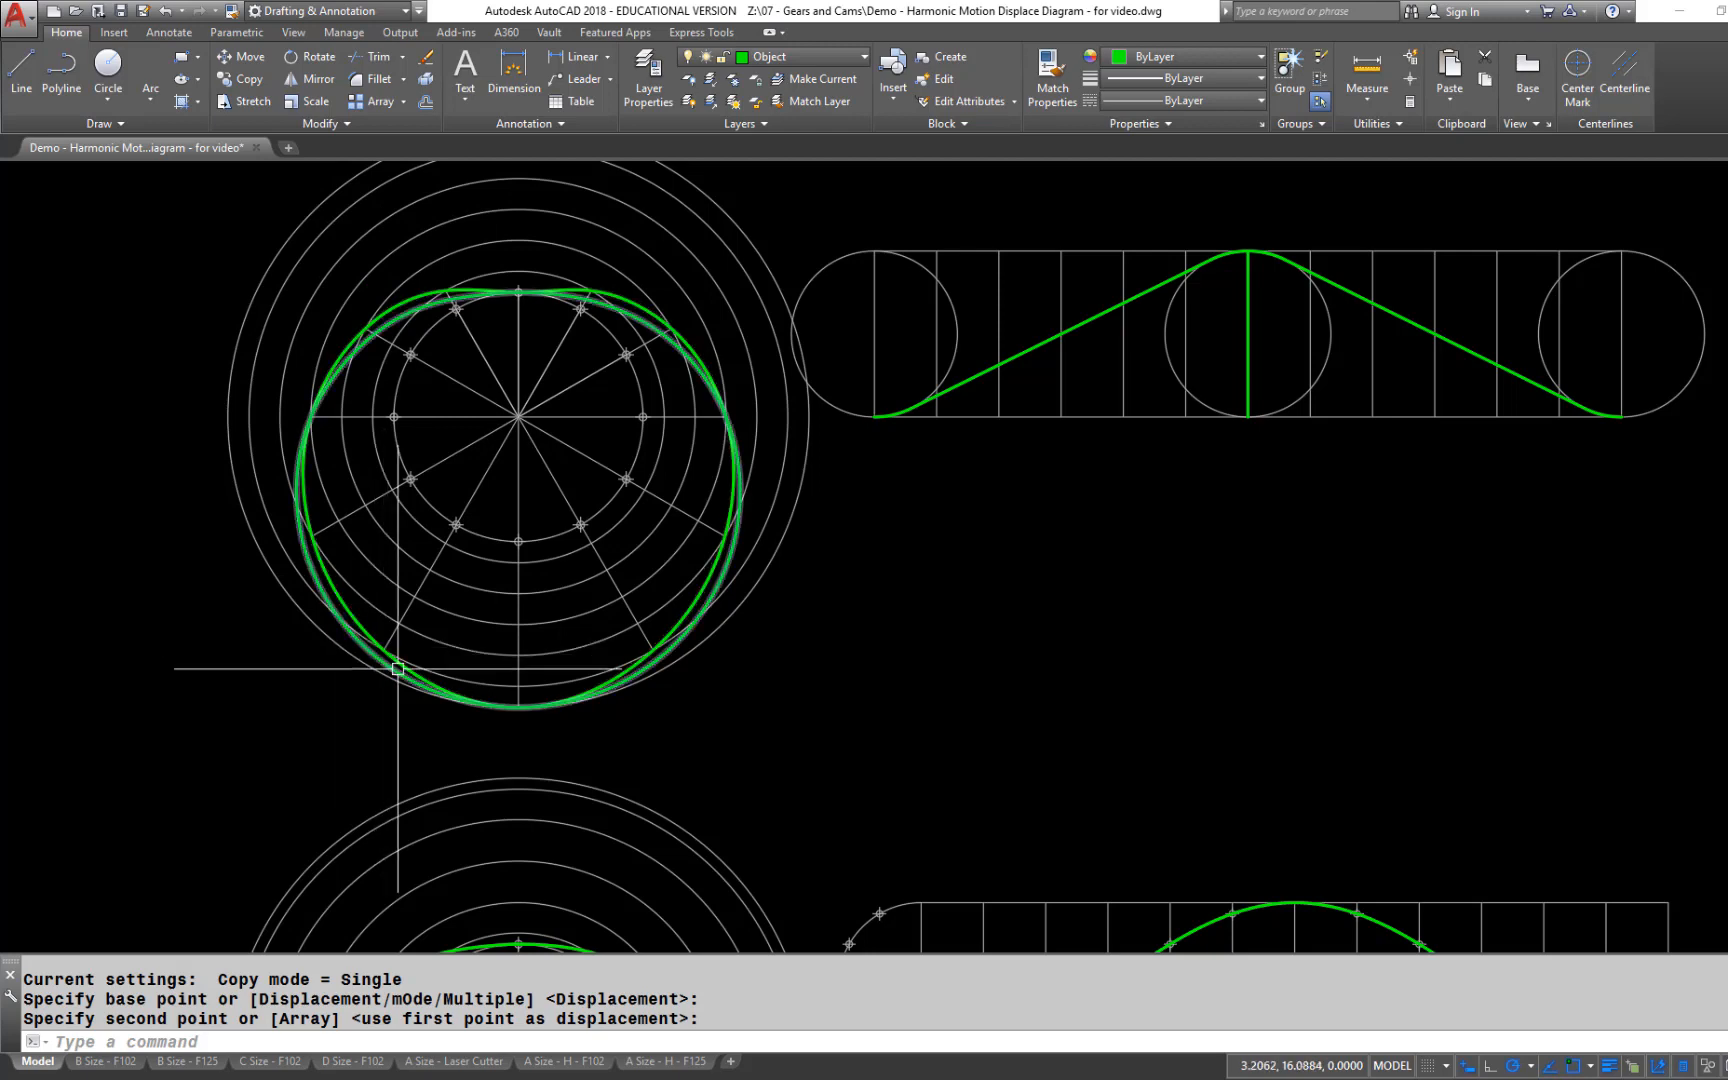
# Erase the copied harmonic profile from the upper cam
pyautogui.click(315, 584)
pyautogui.press('Delete')
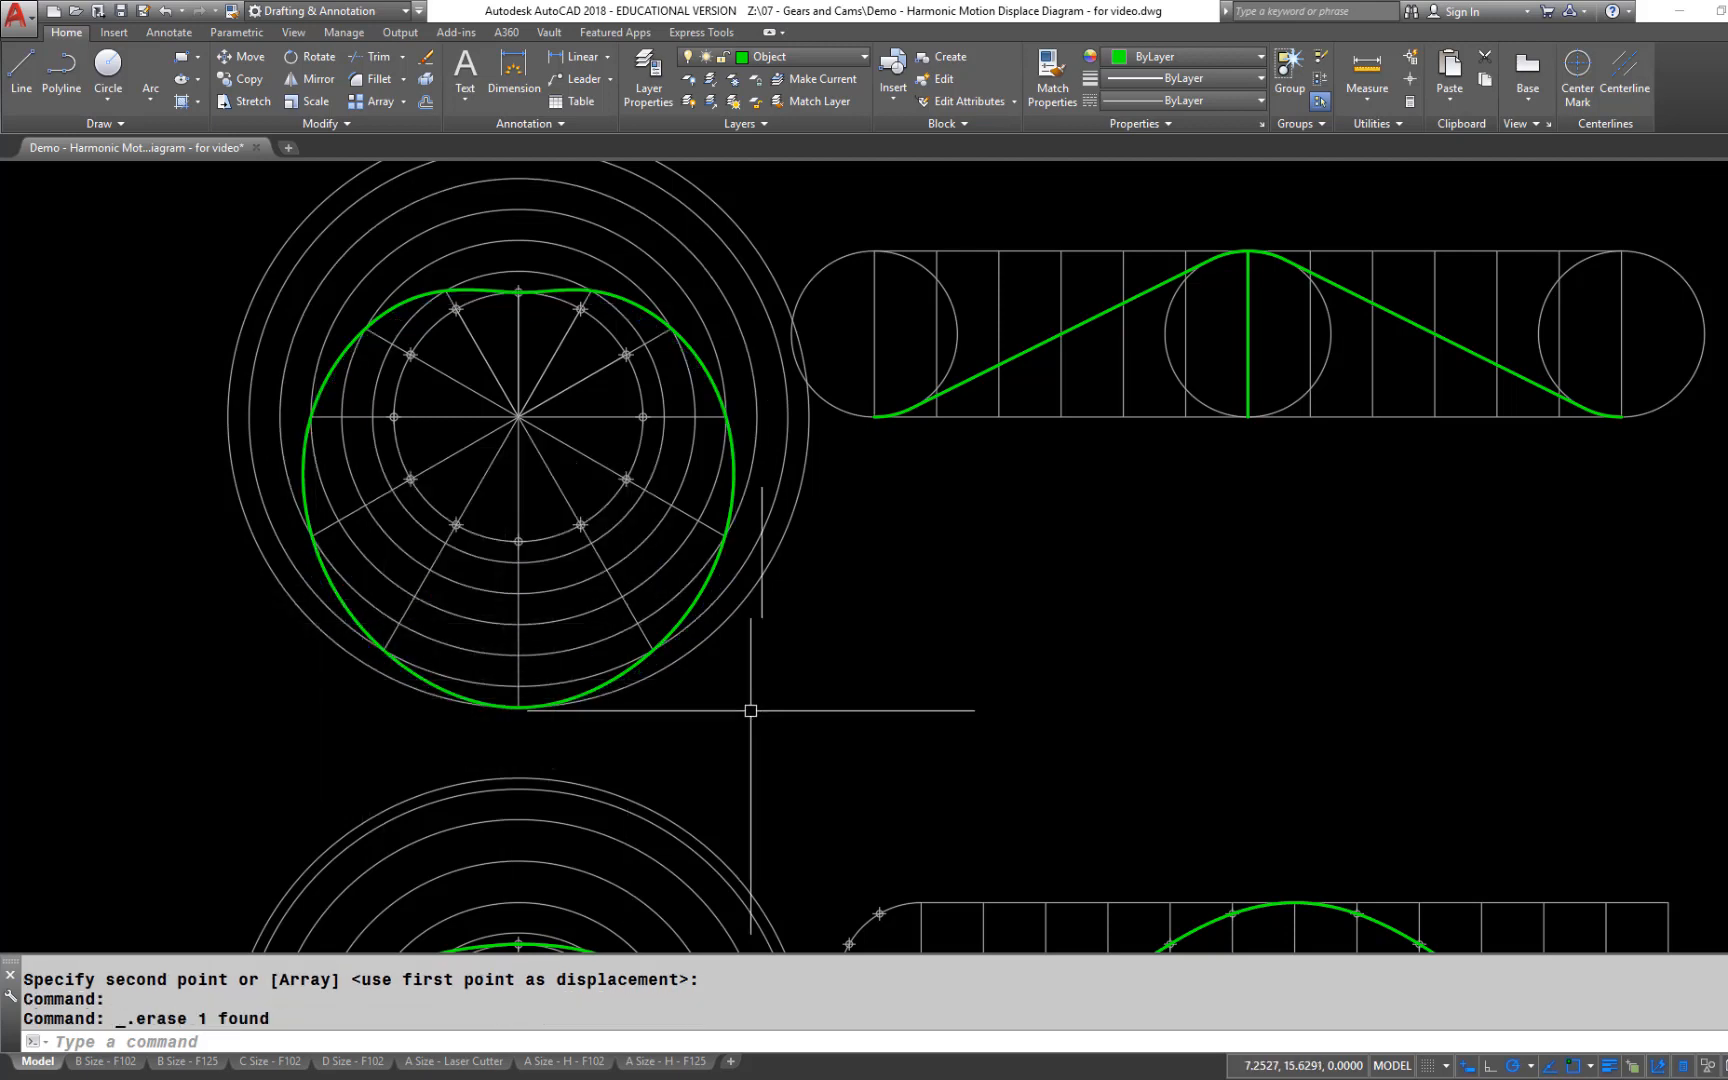
pyautogui.moveTo(748, 706)
pyautogui.mouseDown(button='middle')
pyautogui.moveTo(876, 698)
pyautogui.moveTo(810, 193)
pyautogui.moveTo(785, 174)
pyautogui.moveTo(791, 203)
pyautogui.mouseUp(button='middle')
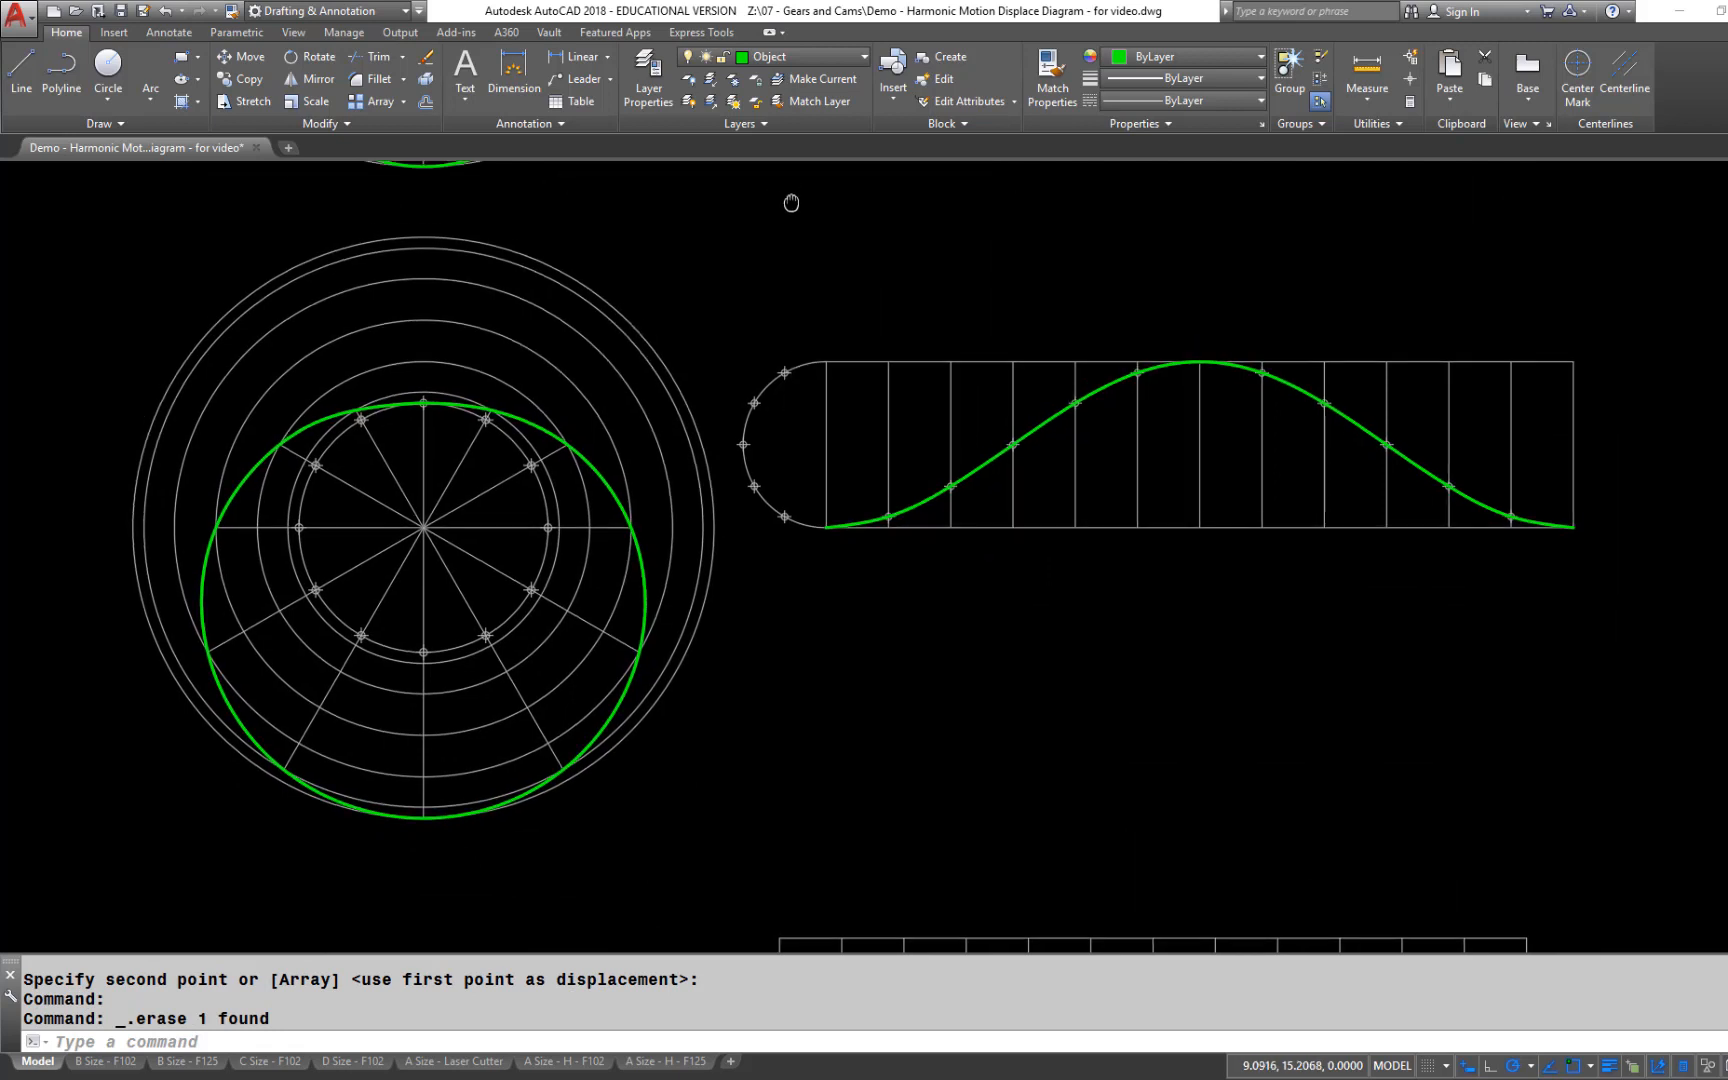